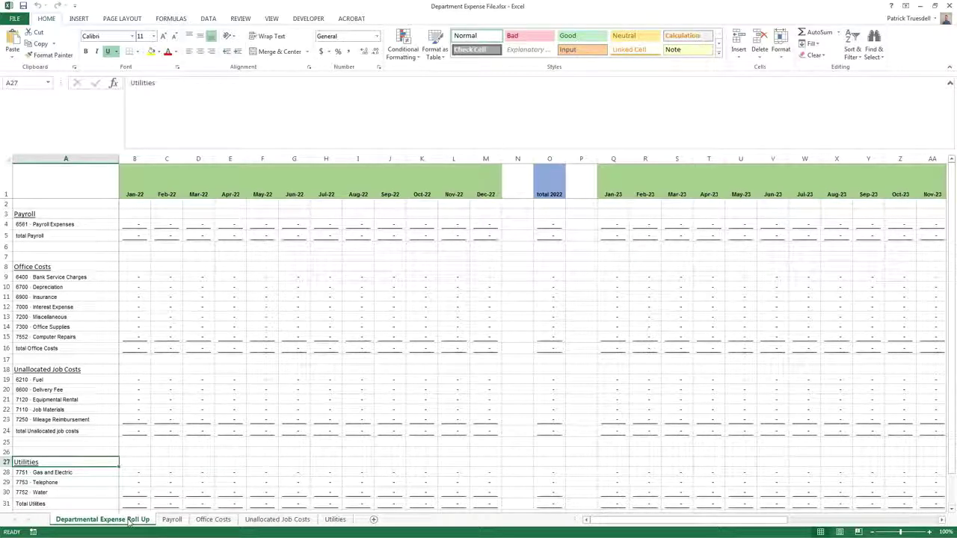
# Tour the Payroll, Office Costs and Unallocated Job Costs sheets, then review the Roll Up's Payroll and Utilities sections.
pyautogui.click(172, 519)
pyautogui.click(213, 519)
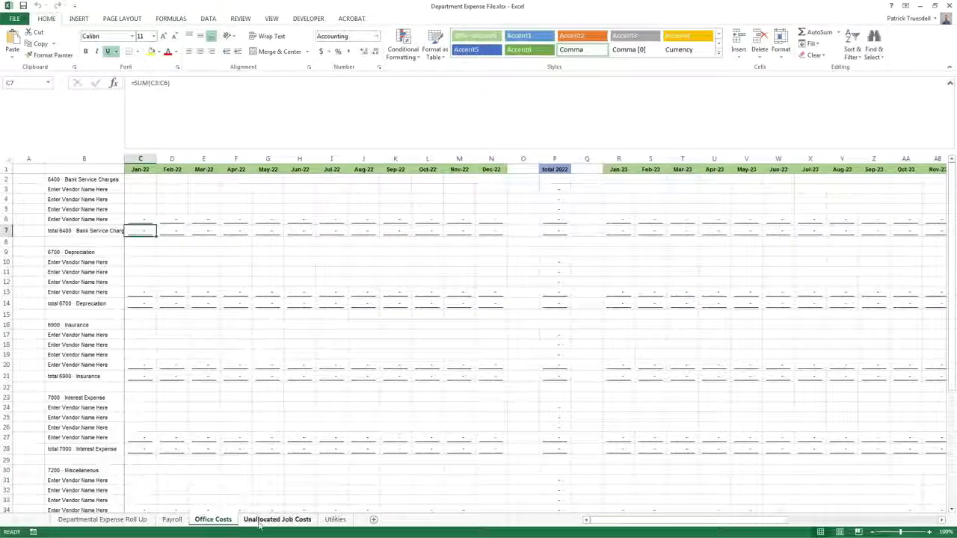
pyautogui.click(275, 519)
pyautogui.click(123, 520)
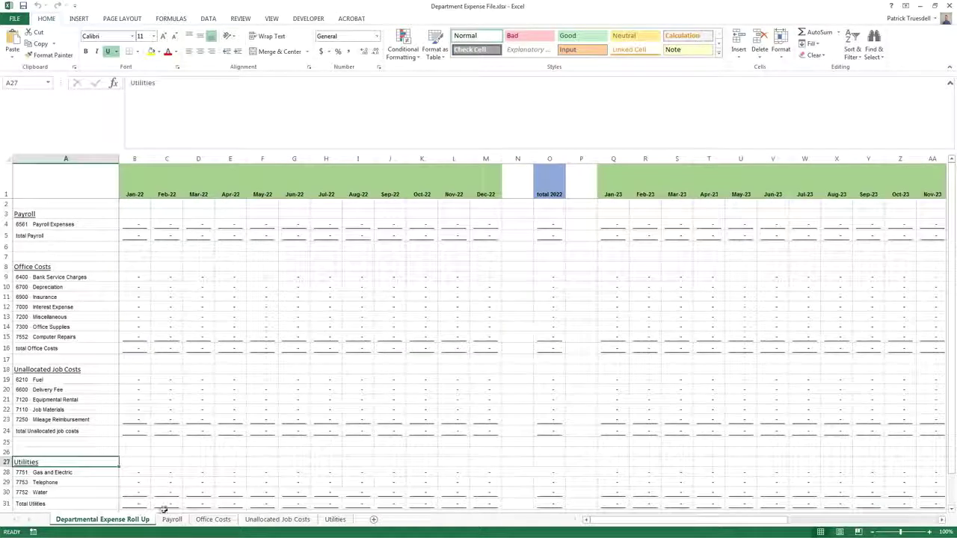
pyautogui.click(32, 216)
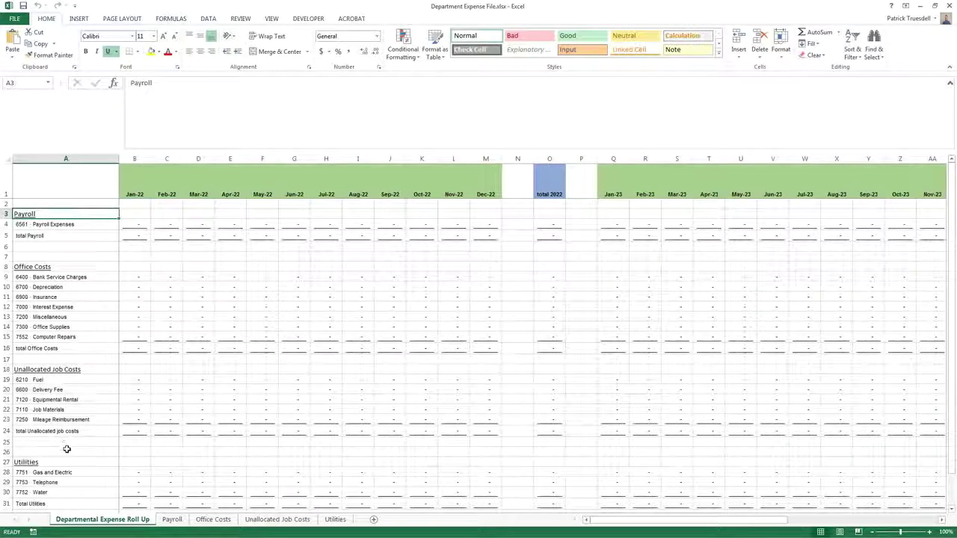
pyautogui.click(39, 463)
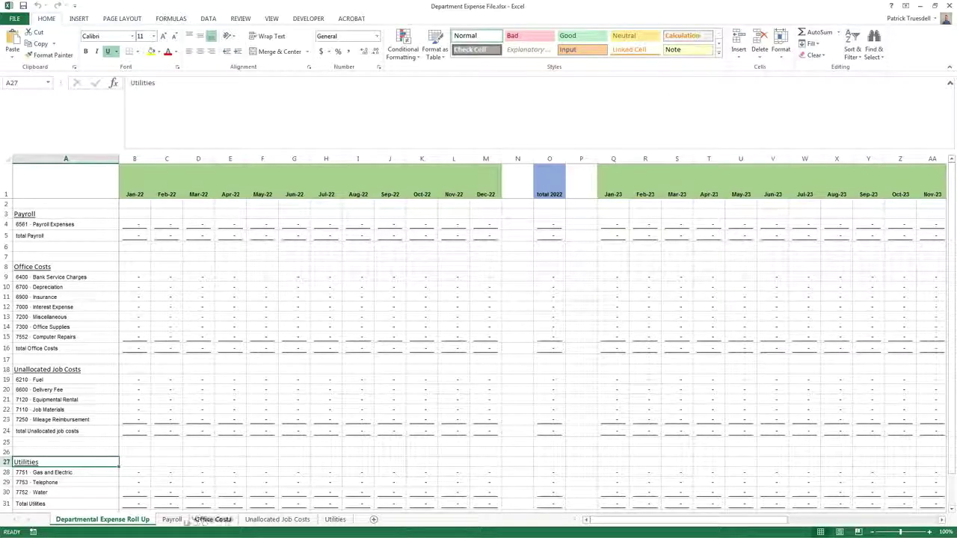
# Trace the Roll Up's Jan-22 payroll figure in B4 to its source cell on the Payroll sheet.
pyautogui.click(172, 518)
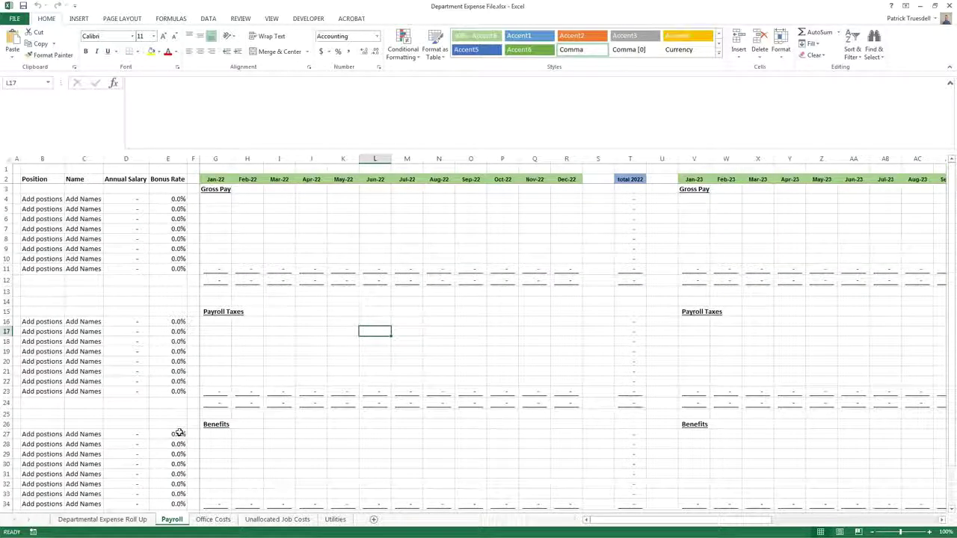
pyautogui.click(224, 519)
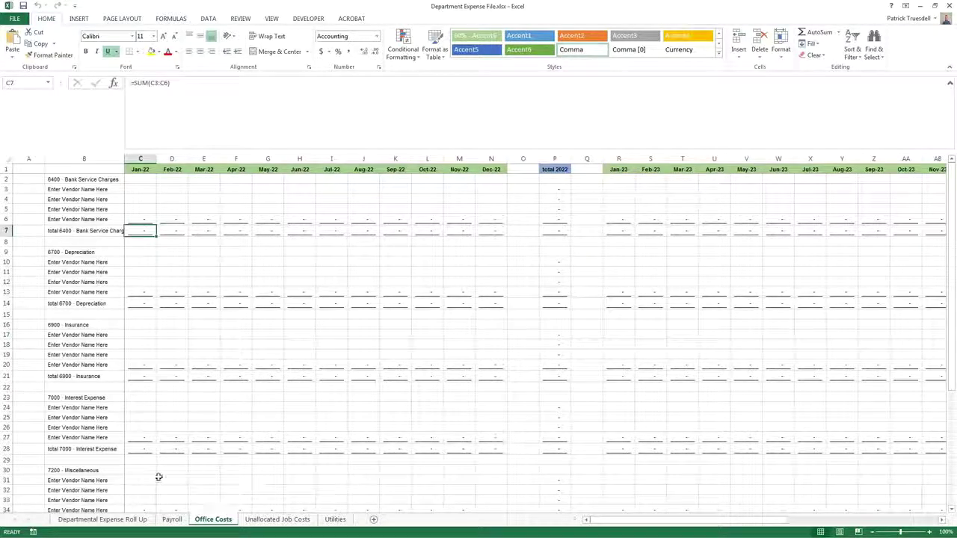
pyautogui.click(126, 519)
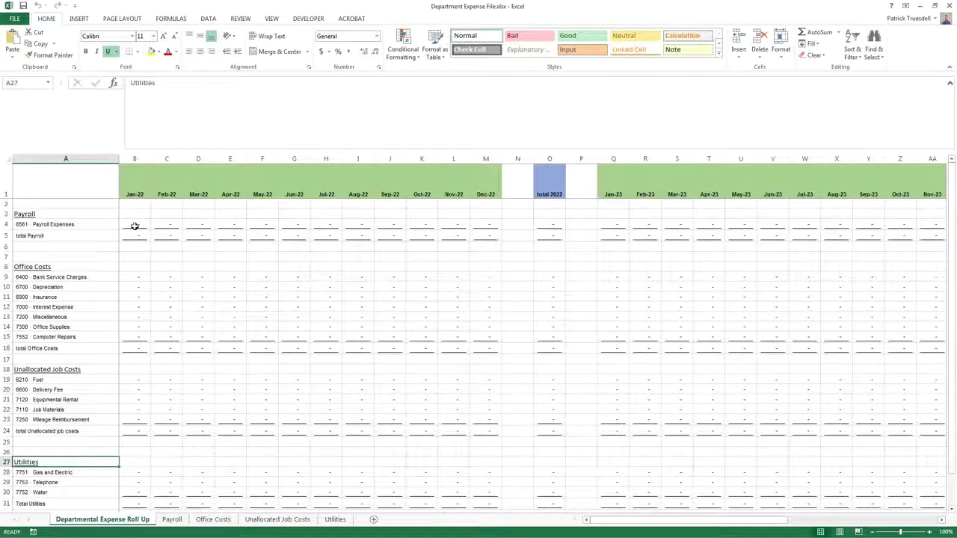
pyautogui.click(134, 226)
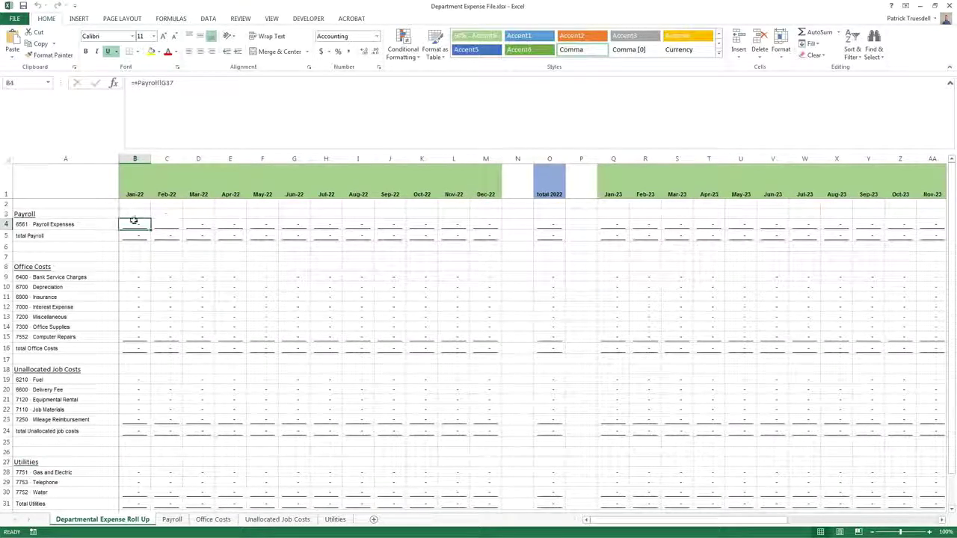
pyautogui.doubleClick(135, 225)
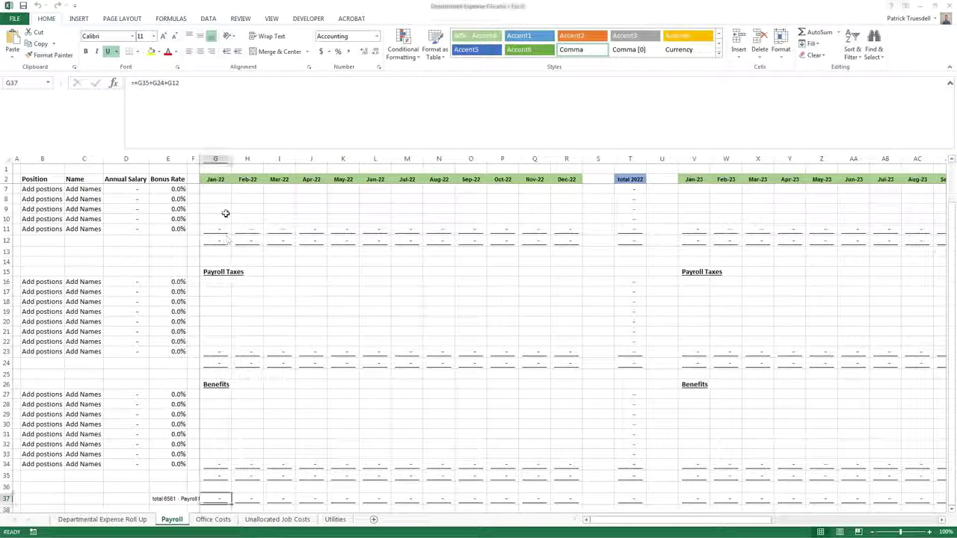
# Move across the Payroll sheet's 2022, 2023 and 2024 column groups and back to 2022.
pyautogui.click(220, 190)
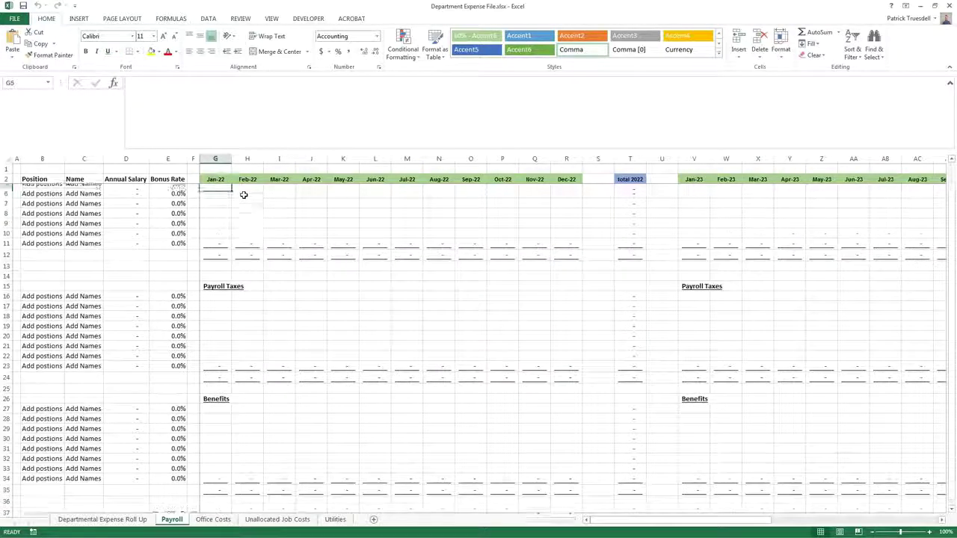
pyautogui.press('Up')
pyautogui.press('Up')
pyautogui.press('Up')
pyautogui.press('Up')
pyautogui.press('Up')
pyautogui.press('Up')
pyautogui.press('Right')
pyautogui.press('Right')
pyautogui.press('Right')
pyautogui.press('Right')
pyautogui.press('Right')
pyautogui.press('Right')
pyautogui.press('Right')
pyautogui.press('Right')
pyautogui.press('Right')
pyautogui.press('Right')
pyautogui.press('Right')
pyautogui.press('Right')
pyautogui.press('Right')
pyautogui.press('Right')
pyautogui.press('Right')
pyautogui.press('Right')
pyautogui.press('Right')
pyautogui.press('Right')
pyautogui.press('Right')
pyautogui.press('Right')
pyautogui.press('Right')
pyautogui.press('Right')
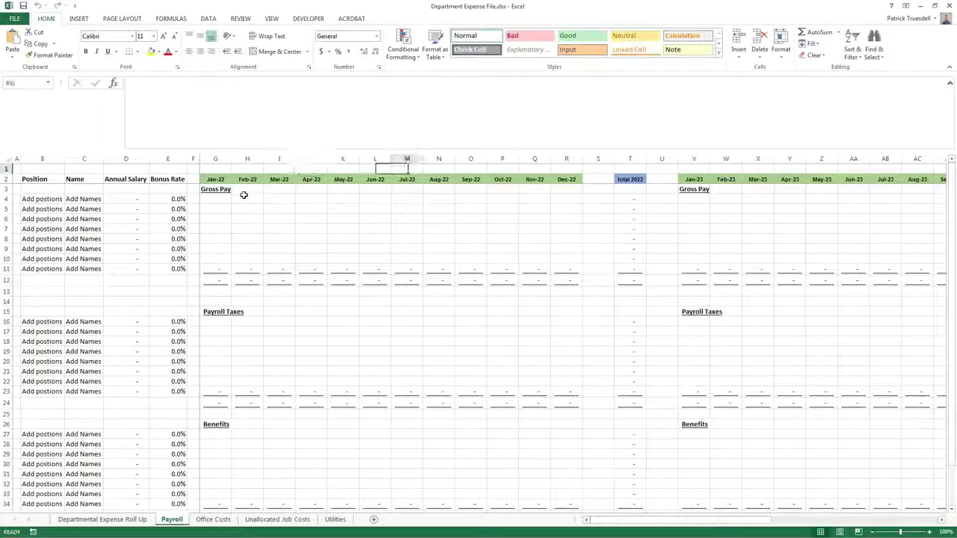
pyautogui.press('Right')
pyautogui.press('Right')
pyautogui.press('Right')
pyautogui.press('Right')
pyautogui.press('Right')
pyautogui.press('Right')
pyautogui.press('Right')
pyautogui.press('Right')
pyautogui.press('Right')
pyautogui.press('Right')
pyautogui.press('Right')
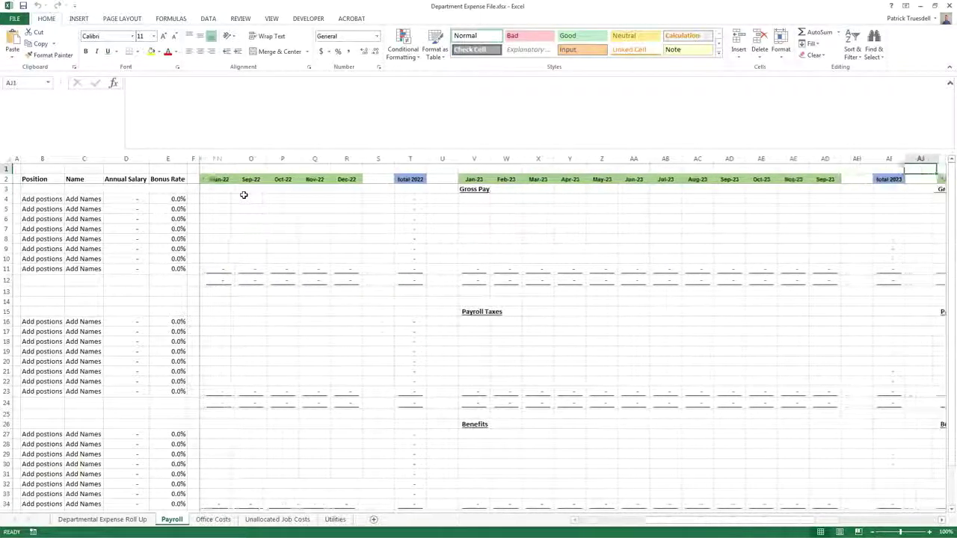
pyautogui.press('Right')
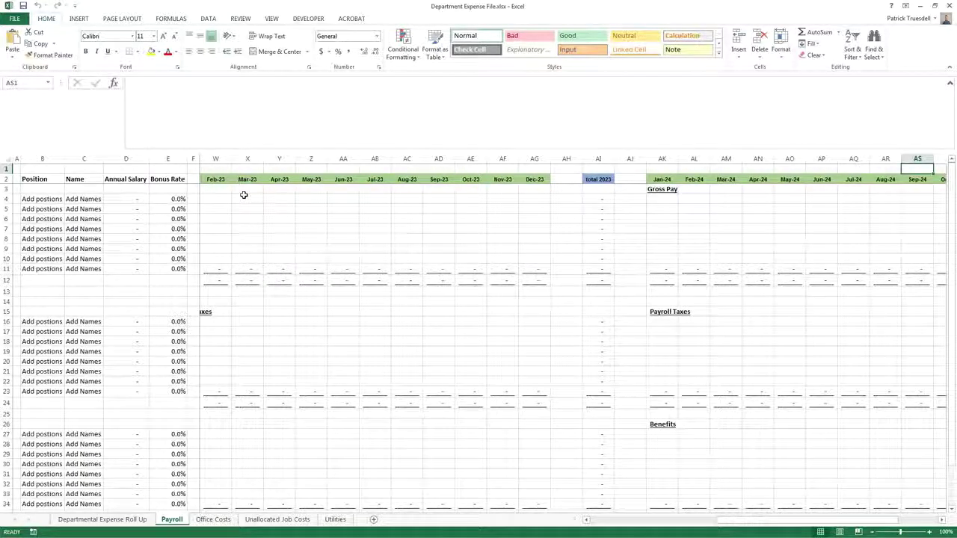
pyautogui.press('Left')
pyautogui.press('Left')
pyautogui.press('Left')
pyautogui.press('Left')
pyautogui.press('Left')
pyautogui.press('Left')
pyautogui.press('Left')
pyautogui.press('Left')
pyautogui.press('Left')
pyautogui.press('Left')
pyautogui.press('Left')
pyautogui.press('Left')
pyautogui.press('Left')
pyautogui.press('Left')
pyautogui.press('Left')
pyautogui.press('Left')
pyautogui.press('Left')
pyautogui.press('Left')
pyautogui.press('Left')
pyautogui.press('Left')
pyautogui.press('Left')
pyautogui.press('Left')
pyautogui.press('Left')
pyautogui.press('Left')
pyautogui.press('Left')
pyautogui.press('Left')
pyautogui.press('Left')
pyautogui.press('Left')
pyautogui.press('Left')
pyautogui.press('Left')
pyautogui.press('Left')
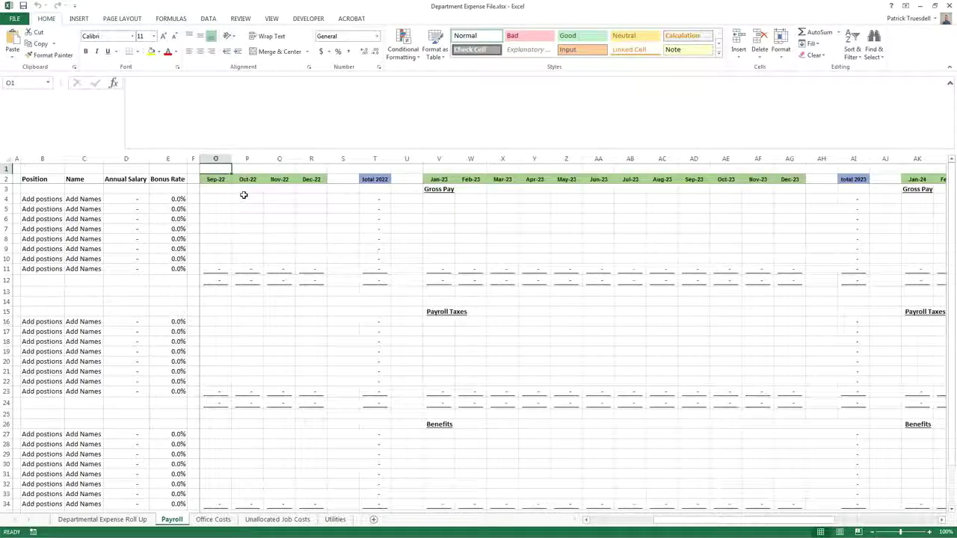
# Step along the 2022 month header row, settling on Apr-22.
pyautogui.press('Right')
pyautogui.press('Right')
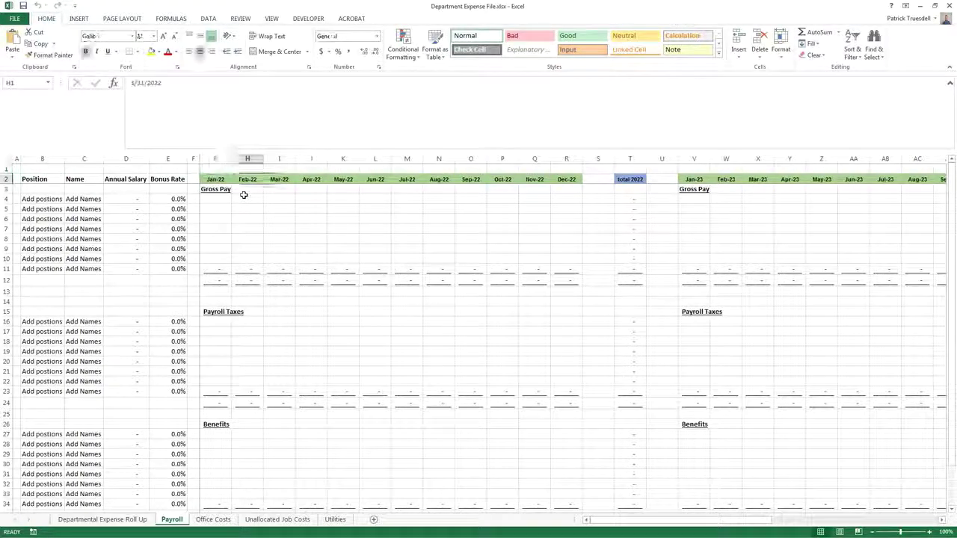
pyautogui.press('Down')
pyautogui.press('Down')
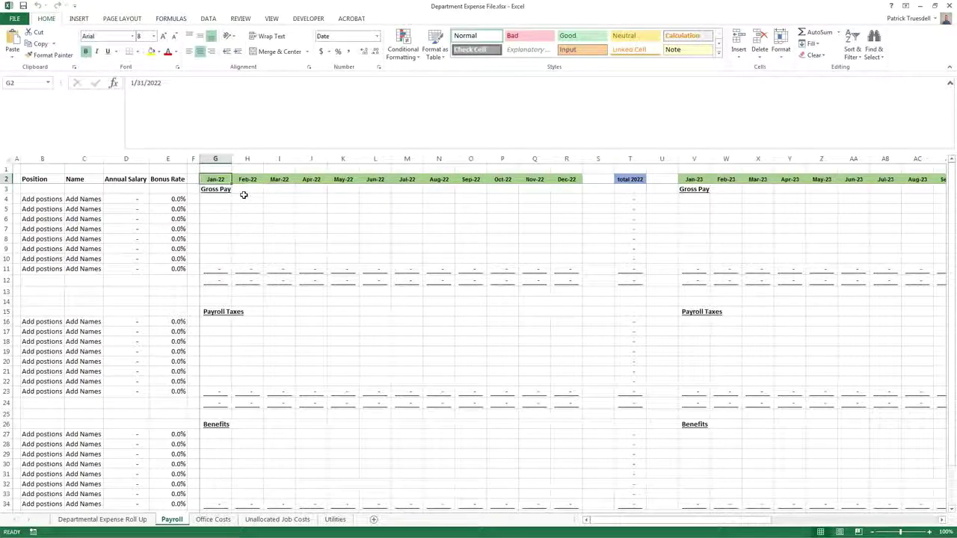
pyautogui.press('Up')
pyautogui.press('Right')
pyautogui.press('Right')
pyautogui.press('Right')
pyautogui.press('Right')
pyautogui.press('Right')
pyautogui.press('Right')
pyautogui.press('Right')
pyautogui.press('Right')
pyautogui.press('Right')
pyautogui.press('Right')
pyautogui.press('Right')
pyautogui.press('Right')
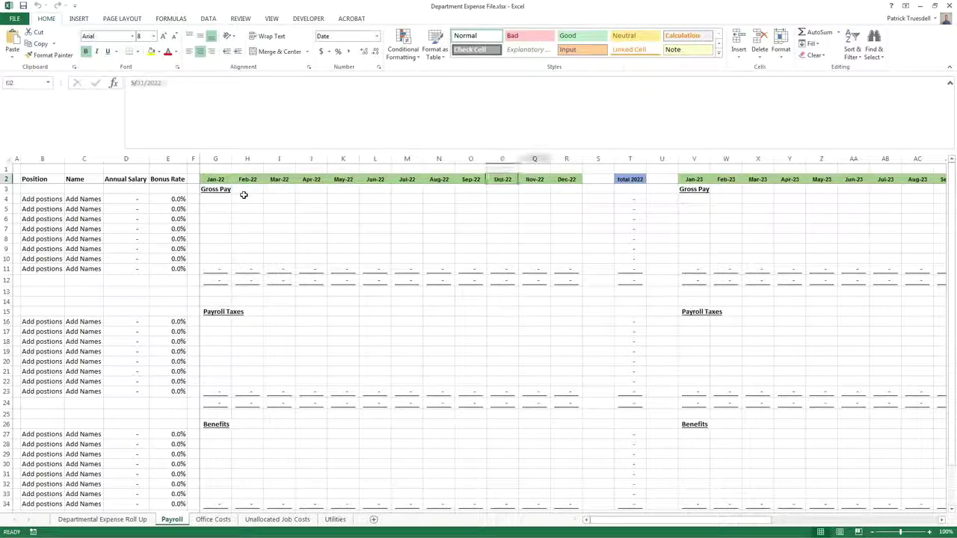
pyautogui.press('Left')
pyautogui.press('Left')
pyautogui.press('Left')
pyautogui.press('Left')
pyautogui.press('Left')
pyautogui.press('Left')
pyautogui.press('Left')
pyautogui.press('Left')
pyautogui.press('Left')
pyautogui.press('Left')
pyautogui.press('Down')
pyautogui.press('Up')
pyautogui.press('Right')
pyautogui.press('Right')
pyautogui.press('Right')
pyautogui.press('Right')
pyautogui.press('Right')
pyautogui.press('Right')
pyautogui.press('Right')
pyautogui.press('Right')
pyautogui.press('Right')
pyautogui.press('Right')
pyautogui.press('Right')
pyautogui.press('Right')
pyautogui.press('Right')
pyautogui.press('Right')
pyautogui.press('Right')
pyautogui.press('Right')
pyautogui.press('Right')
pyautogui.press('Right')
pyautogui.press('Right')
pyautogui.press('Right')
pyautogui.press('Right')
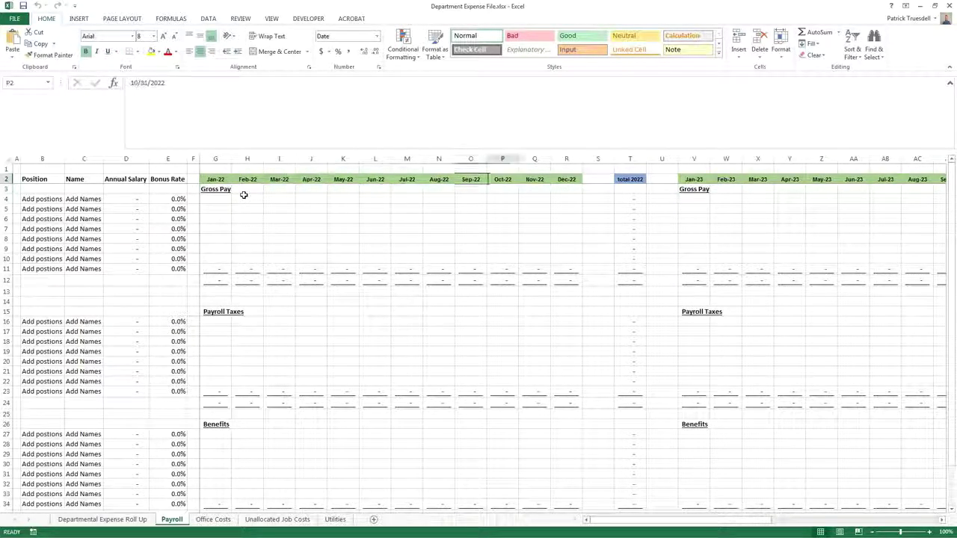
pyautogui.press('Right')
pyautogui.press('Right')
pyautogui.press('Right')
pyautogui.press('Right')
pyautogui.press('Right')
pyautogui.press('Right')
pyautogui.press('Right')
pyautogui.press('Right')
pyautogui.press('Right')
pyautogui.press('Right')
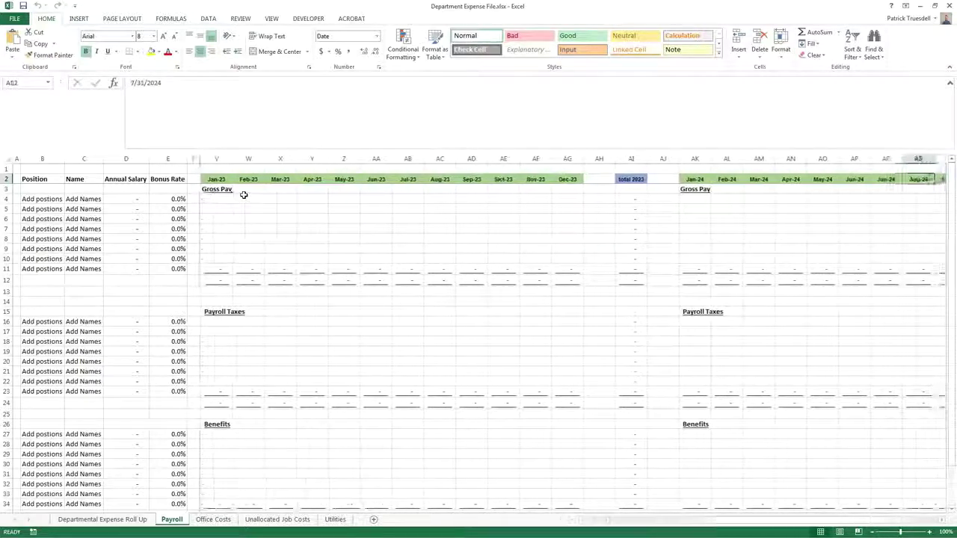
# Step back along the Payroll month headers to Sep-22.
pyautogui.press('Left')
pyautogui.press('Left')
pyautogui.press('Left')
pyautogui.press('Left')
pyautogui.press('Left')
pyautogui.press('Left')
pyautogui.press('Left')
pyautogui.press('Left')
pyautogui.press('Left')
pyautogui.press('Left')
pyautogui.press('Left')
pyautogui.press('Left')
pyautogui.press('Left')
pyautogui.press('Left')
pyautogui.press('Left')
pyautogui.press('Left')
pyautogui.press('Left')
pyautogui.press('Left')
pyautogui.press('Left')
pyautogui.press('Left')
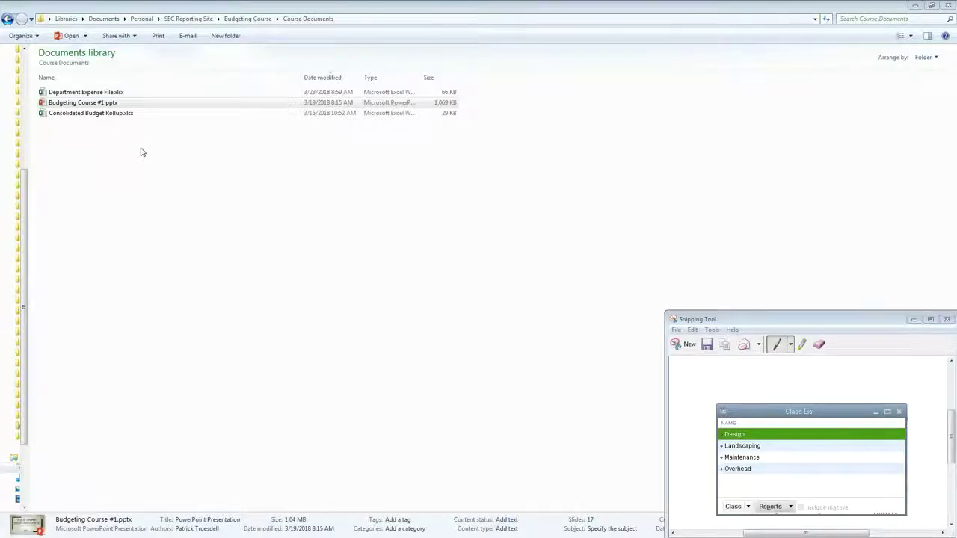
# Duplicate Department Expense File.xlsx in the Course Documents folder with copy and paste.
pyautogui.click(109, 116)
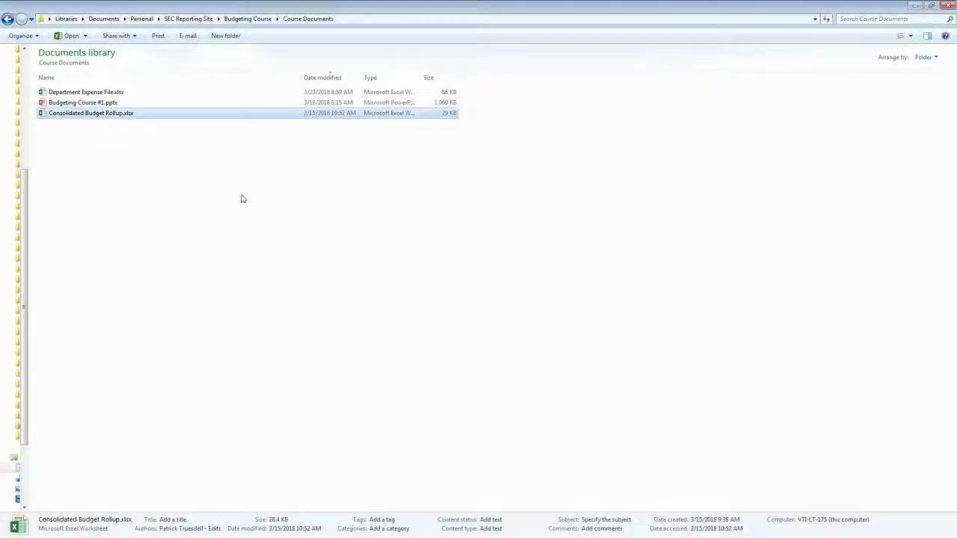
pyautogui.click(118, 93)
pyautogui.hotkey('ctrl', 'c')
pyautogui.hotkey('ctrl', 'v')
pyautogui.hotkey('ctrl', 'v')
pyautogui.hotkey('ctrl', 'v')
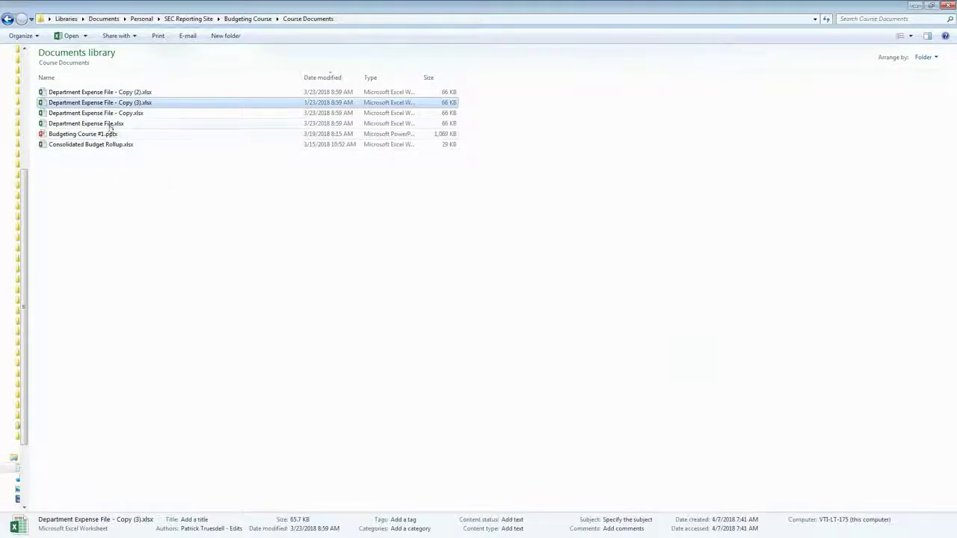
# Begin renaming the original Department Expense File.xlsx, then cancel and keep its name.
pyautogui.click(109, 125)
pyautogui.click(109, 125)
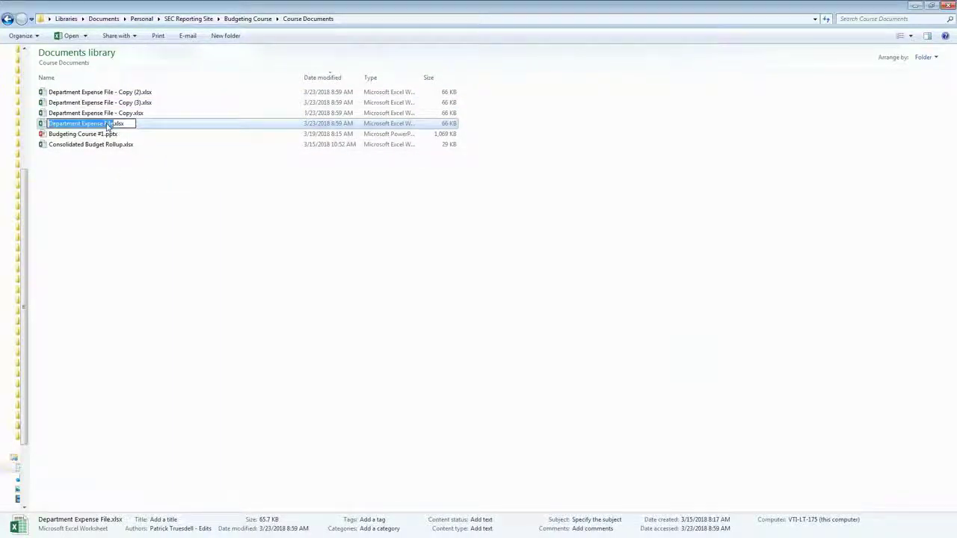
pyautogui.press('Return')
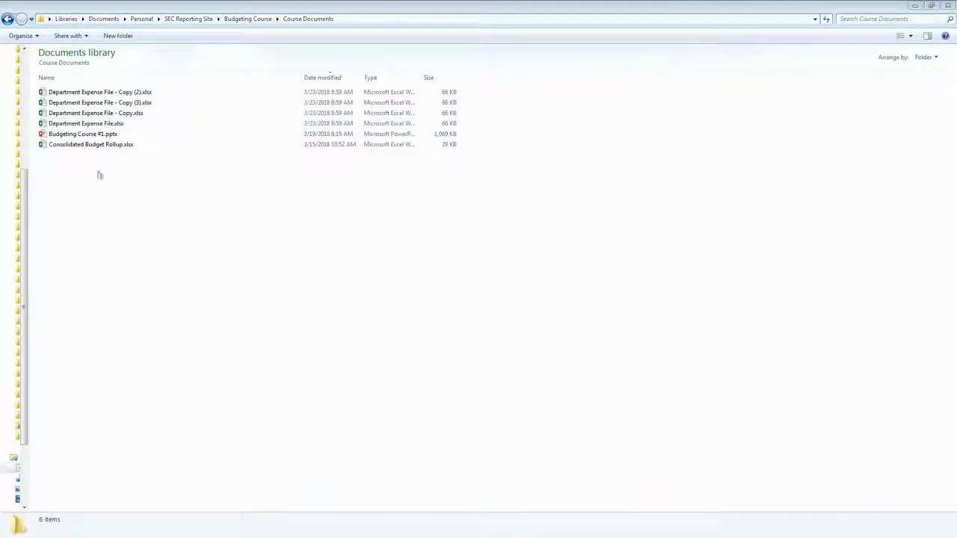
# Rename the Copy (2) file to Design Expense File.xlsx.
pyautogui.click(115, 94)
pyautogui.click(116, 94)
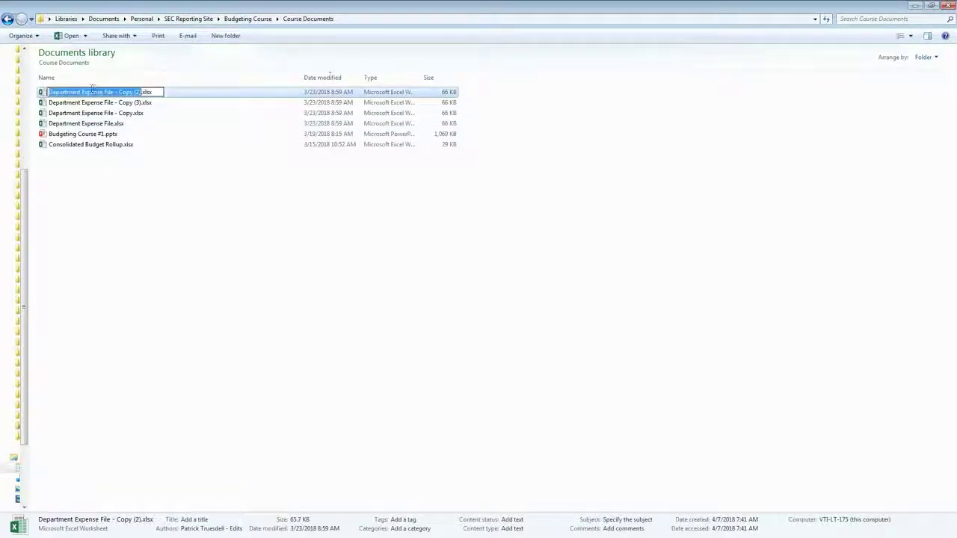
pyautogui.doubleClick(64, 92)
pyautogui.write('Design')
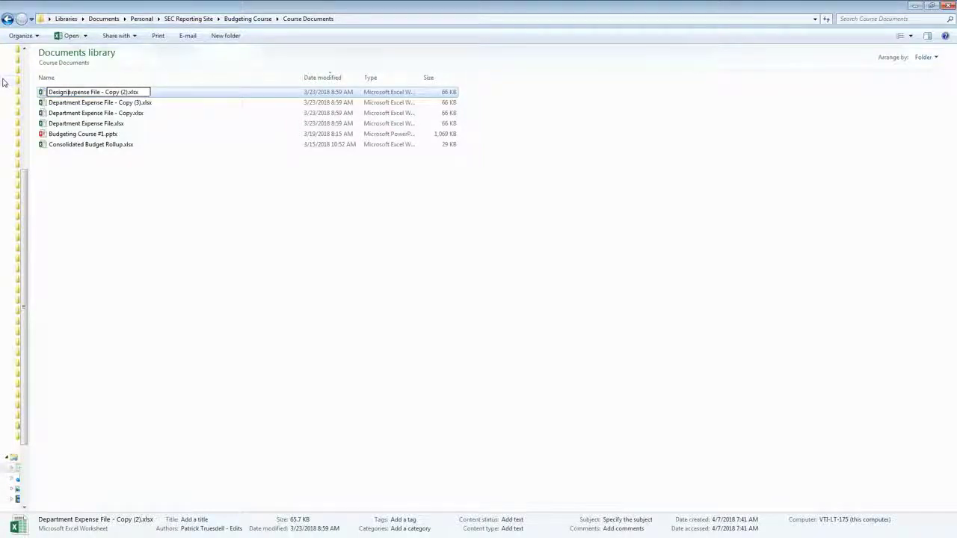
pyautogui.hotkey('ctrl', 'Right')
pyautogui.hotkey('ctrl', 'Right')
pyautogui.hotkey('shift', 'Right')
pyautogui.hotkey('shift', 'Right')
pyautogui.hotkey('shift', 'Right')
pyautogui.hotkey('shift', 'Right')
pyautogui.hotkey('shift', 'Right')
pyautogui.hotkey('shift', 'Right')
pyautogui.hotkey('shift', 'Right')
pyautogui.hotkey('shift', 'Right')
pyautogui.hotkey('shift', 'Right')
pyautogui.hotkey('shift', 'Right')
pyautogui.hotkey('shift', 'Right')
pyautogui.press('Delete')
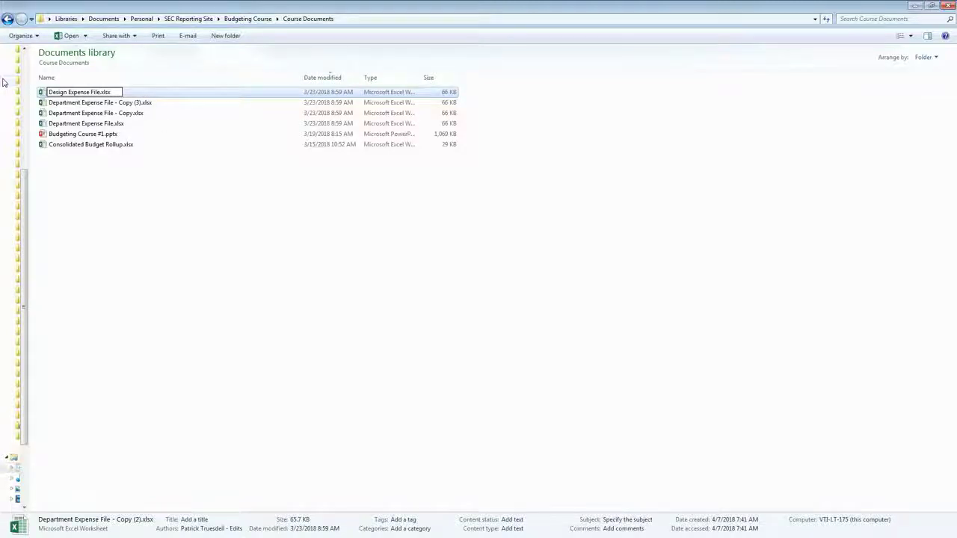
pyautogui.click(78, 105)
# Rename Department Expense File - Copy.xlsx to Landscaping Expense File.xlsx.
pyautogui.click(78, 105)
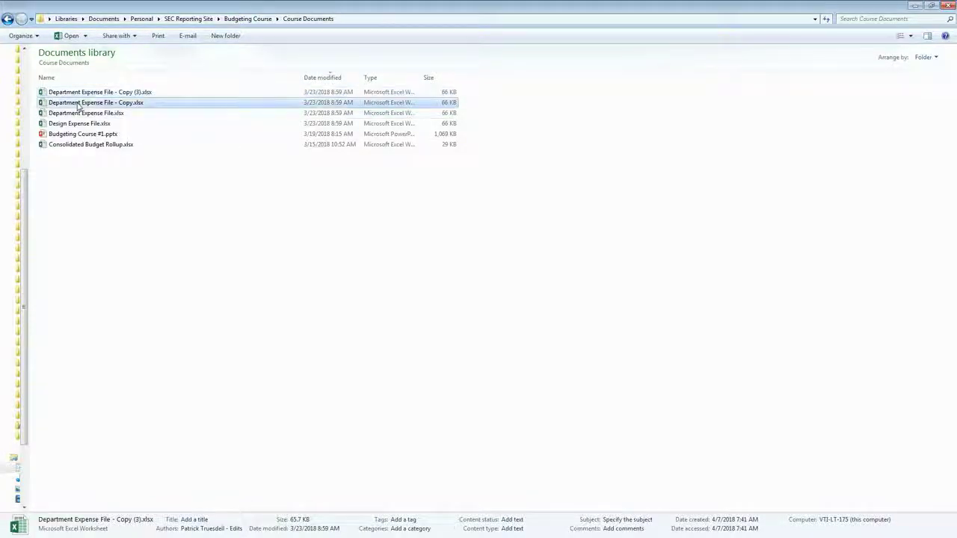
pyautogui.click(82, 105)
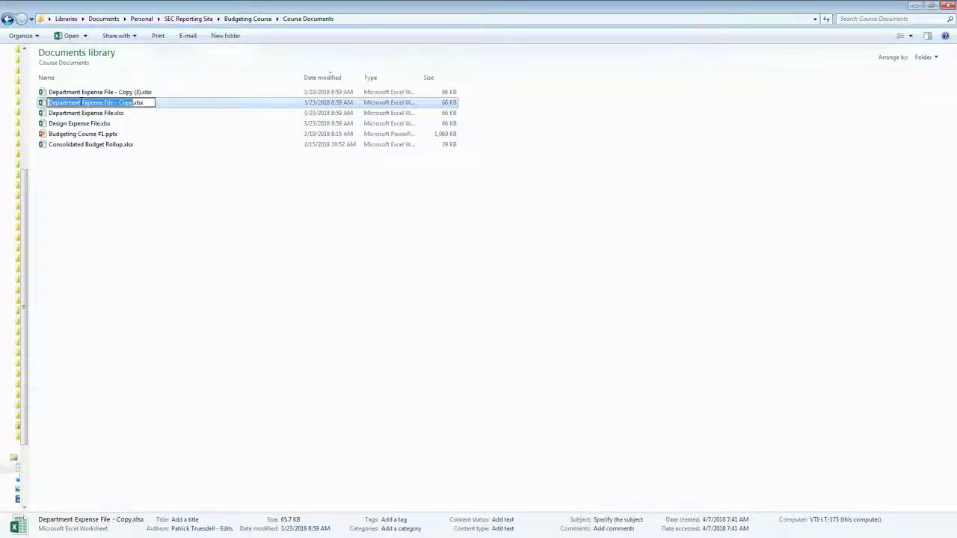
pyautogui.click(80, 103)
pyautogui.press('BackSpace')
pyautogui.press('BackSpace')
pyautogui.press('BackSpace')
pyautogui.press('BackSpace')
pyautogui.press('BackSpace')
pyautogui.press('BackSpace')
pyautogui.press('BackSpace')
pyautogui.press('BackSpace')
pyautogui.press('BackSpace')
pyautogui.press('BackSpace')
pyautogui.press('BackSpace')
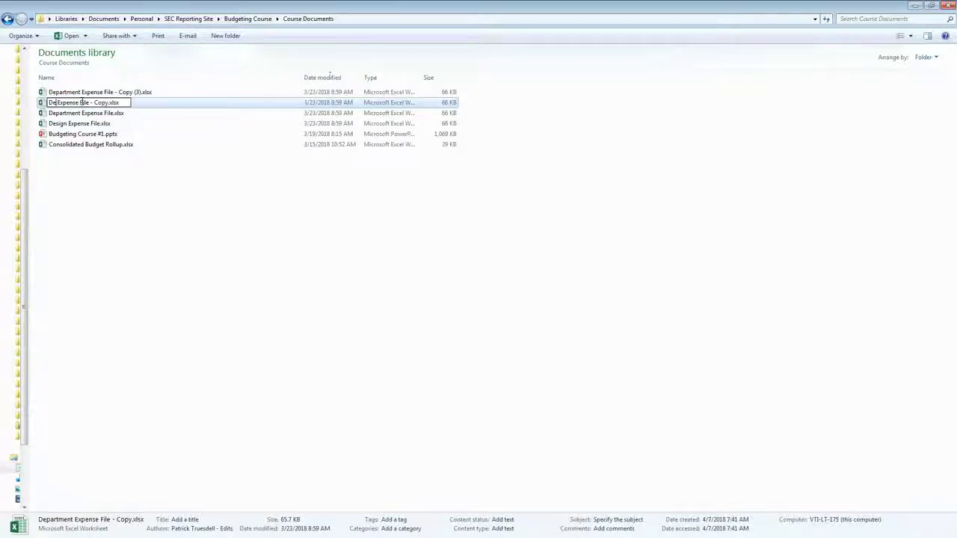
pyautogui.write('Landscapi')
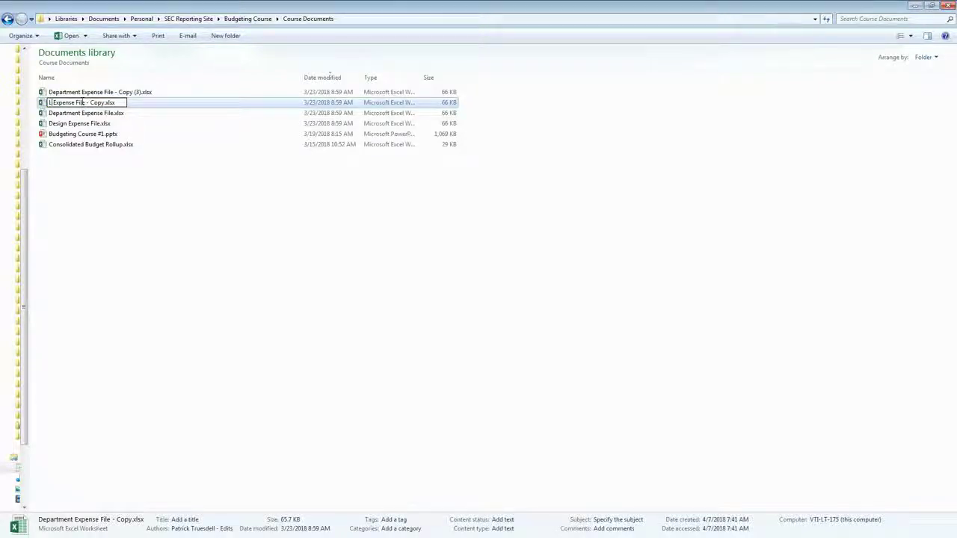
pyautogui.write('ng')
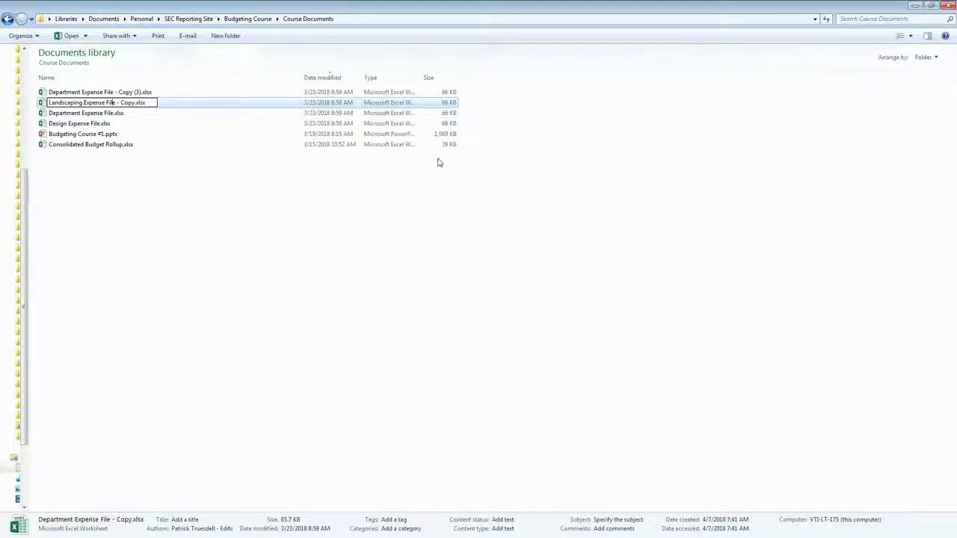
pyautogui.press('Delete')
pyautogui.press('Delete')
pyautogui.press('Delete')
pyautogui.press('Delete')
pyautogui.press('Delete')
pyautogui.press('Delete')
pyautogui.press('Delete')
pyautogui.click(96, 93)
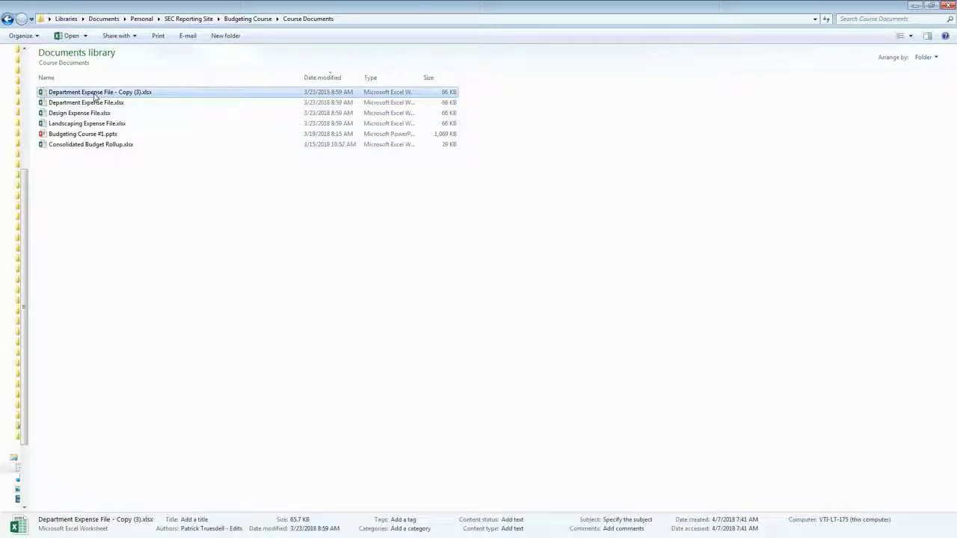
# Rename the next copy to Maintenance Expense File.xlsx.
pyautogui.click(96, 93)
pyautogui.click(112, 93)
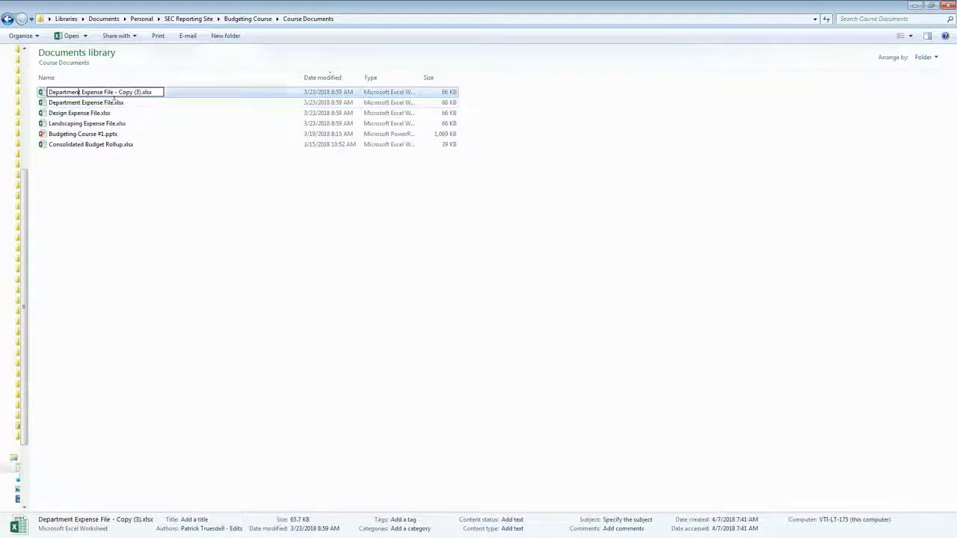
pyautogui.press('Home')
pyautogui.press('Delete')
pyautogui.press('Delete')
pyautogui.press('Delete')
pyautogui.press('Delete')
pyautogui.press('Delete')
pyautogui.press('Delete')
pyautogui.press('Delete')
pyautogui.press('Delete')
pyautogui.press('Delete')
pyautogui.press('Delete')
pyautogui.press('Delete')
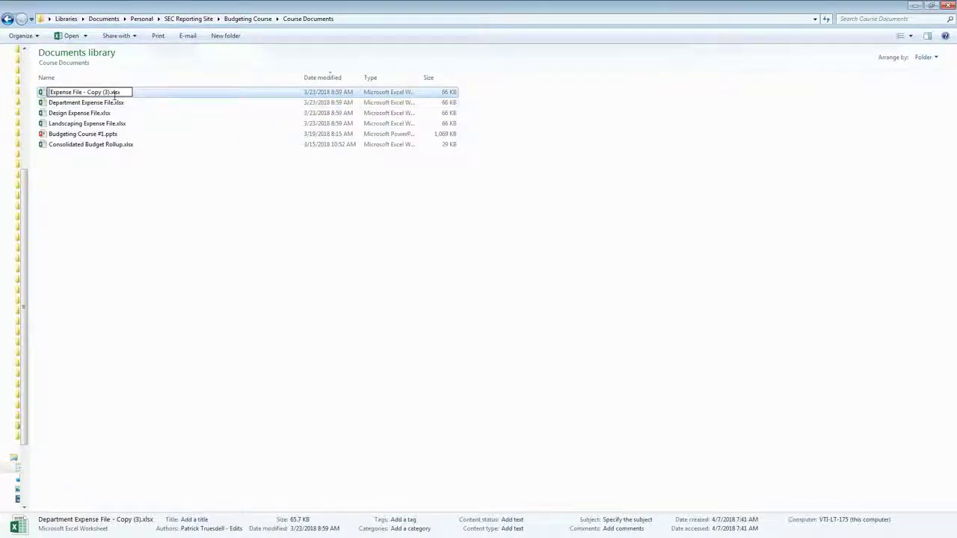
pyautogui.write('Maintenance')
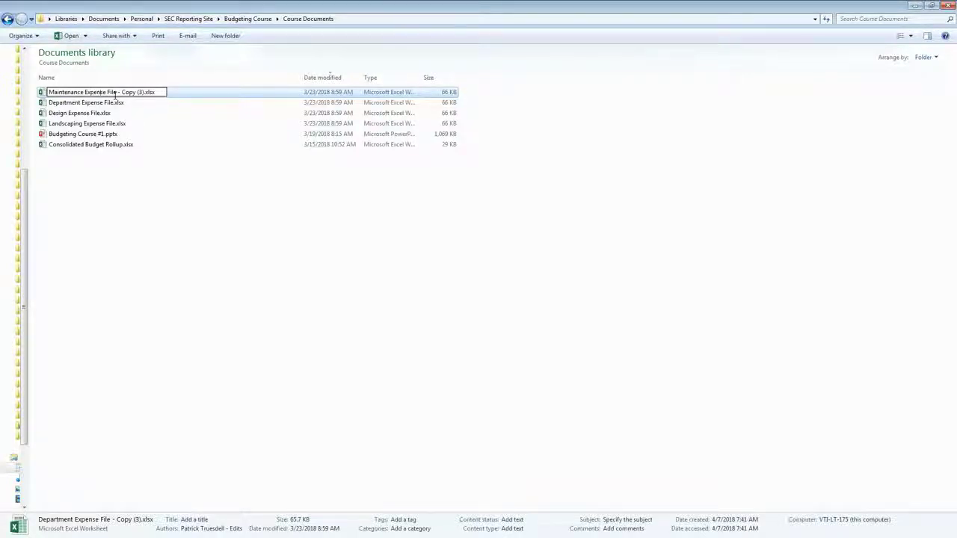
pyautogui.press('Delete')
pyautogui.press('Delete')
pyautogui.press('Delete')
pyautogui.press('Delete')
pyautogui.press('Delete')
pyautogui.press('Delete')
pyautogui.press('Delete')
pyautogui.press('Delete')
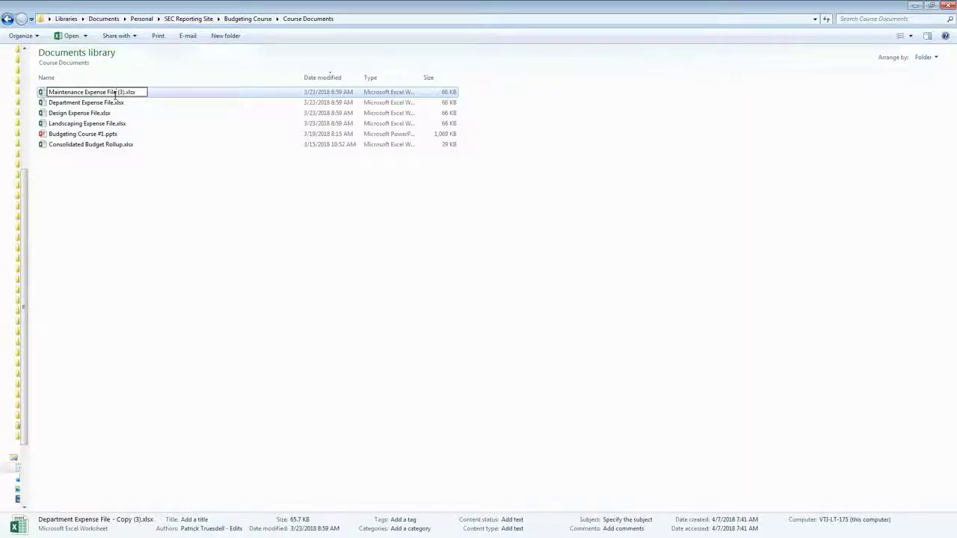
pyautogui.click(143, 254)
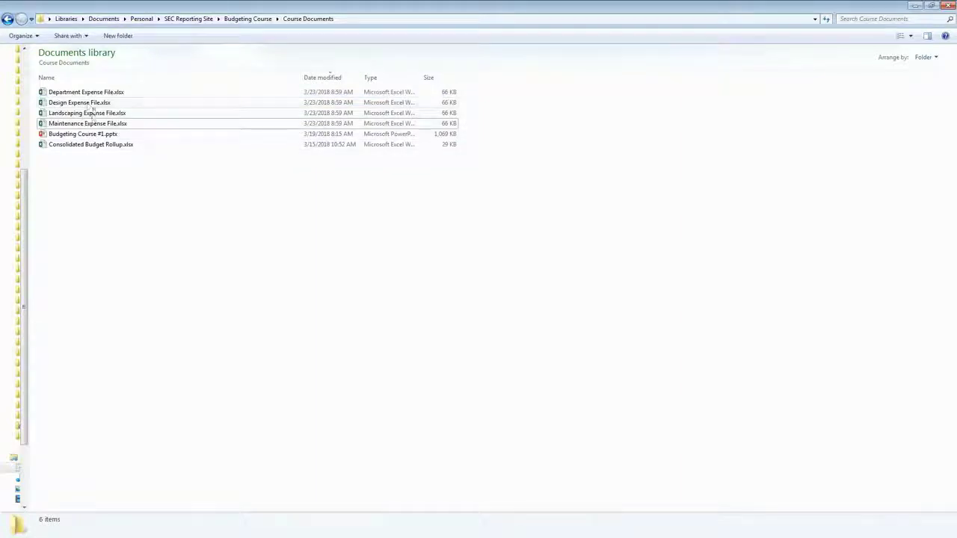
# Rename Department Expense File.xlsx to Overhead Expense File.xlsx.
pyautogui.click(83, 93)
pyautogui.click(83, 93)
pyautogui.click(81, 93)
pyautogui.press('BackSpace')
pyautogui.press('BackSpace')
pyautogui.press('BackSpace')
pyautogui.press('BackSpace')
pyautogui.press('BackSpace')
pyautogui.press('BackSpace')
pyautogui.press('BackSpace')
pyautogui.press('BackSpace')
pyautogui.press('BackSpace')
pyautogui.press('BackSpace')
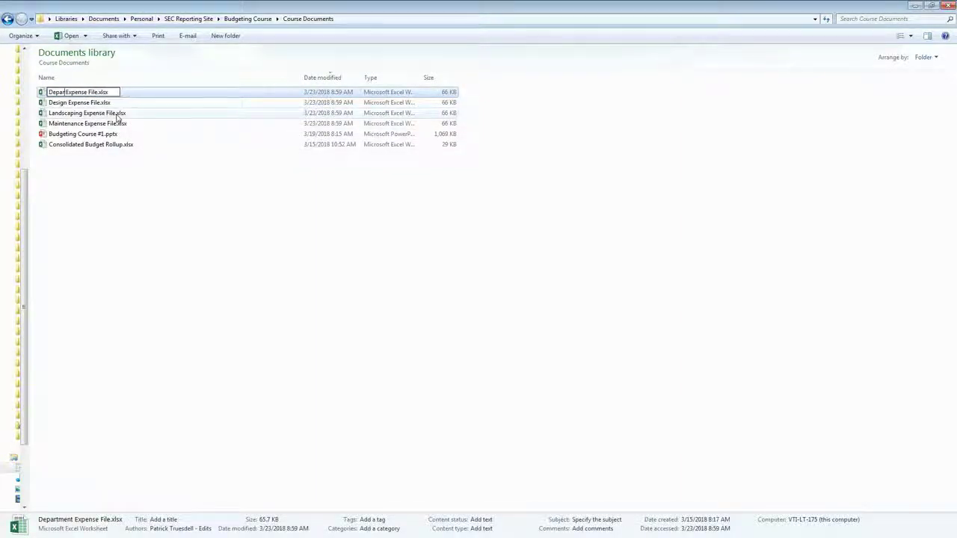
pyautogui.write('Overhead')
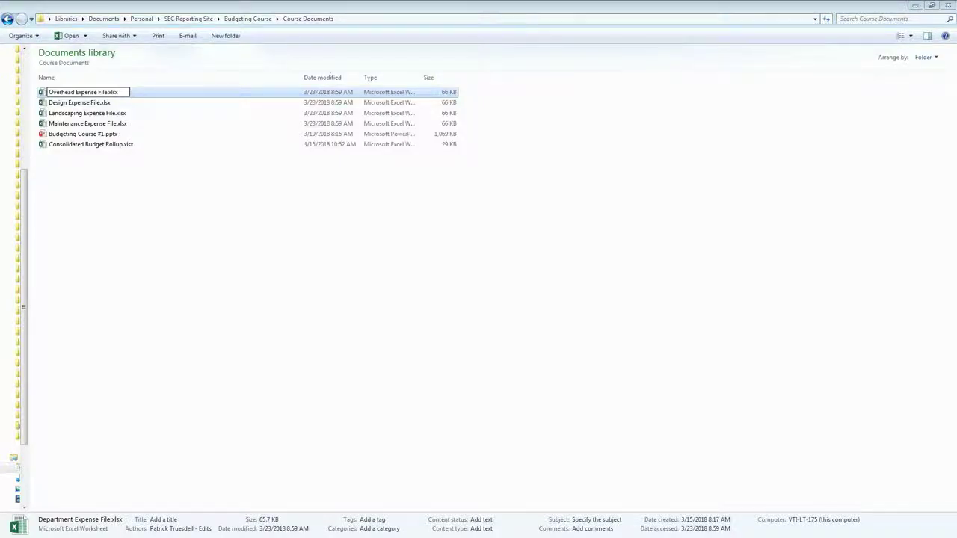
pyautogui.press('Return')
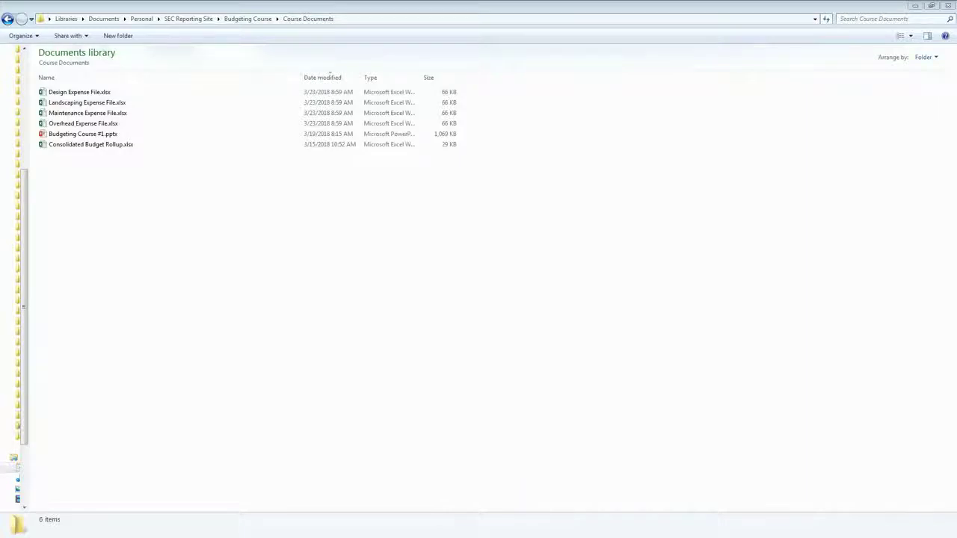
# Open the Design Expense File workbook.
pyautogui.doubleClick(89, 92)
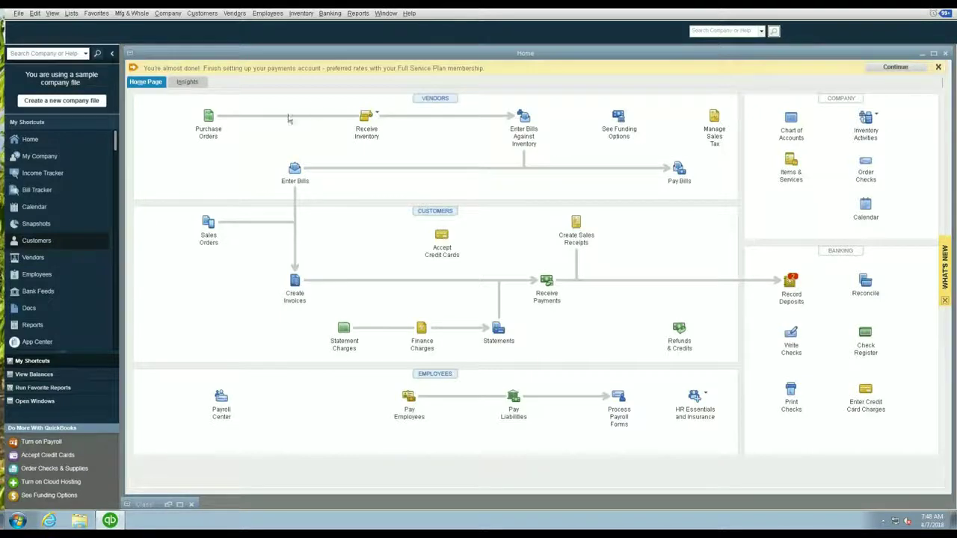
# Open the Reports menu in QuickBooks.
pyautogui.click(360, 17)
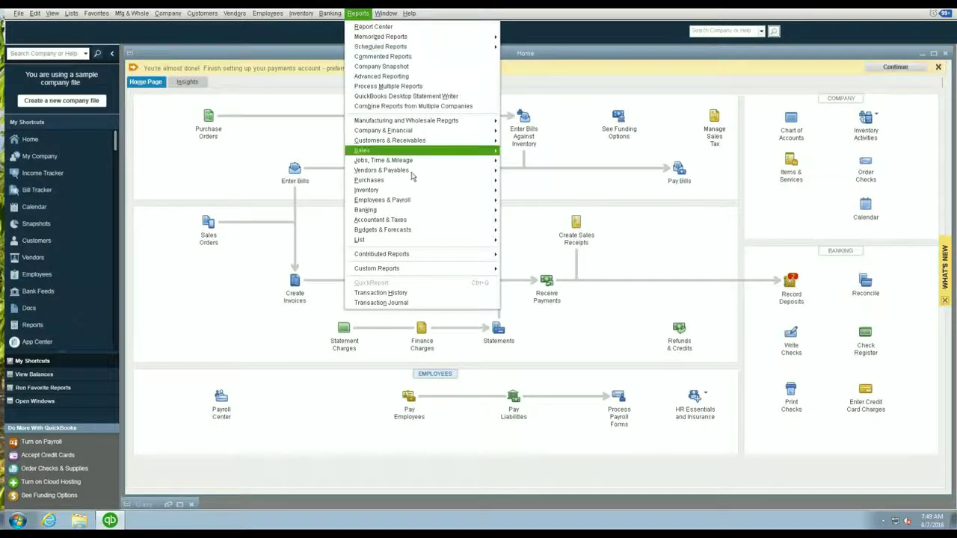
# Run Profit & Loss Standard for 01/01/2021 to 08/31/2021 and scroll down to Net Income.
pyautogui.moveTo(382, 130)
pyautogui.click(544, 131)
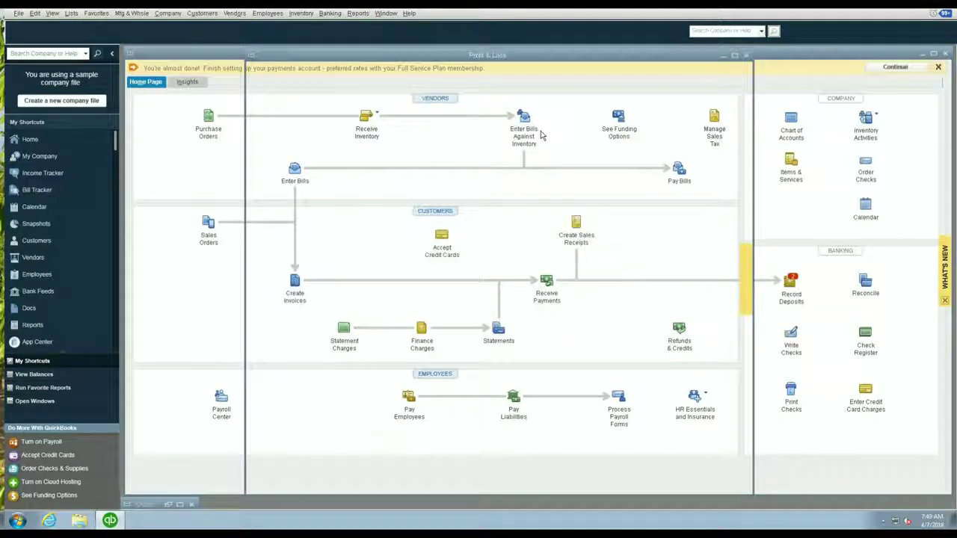
pyautogui.press('Tab')
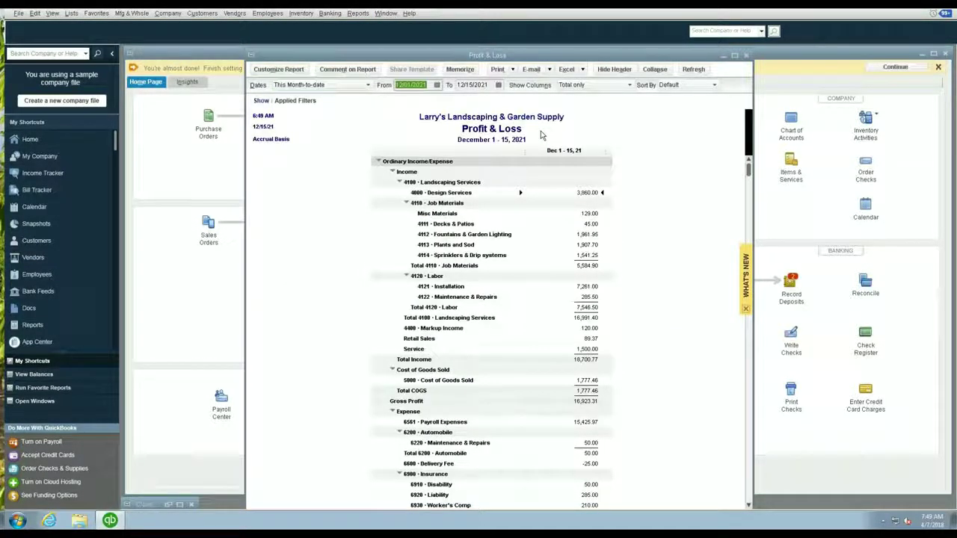
pyautogui.write('01/01/2021')
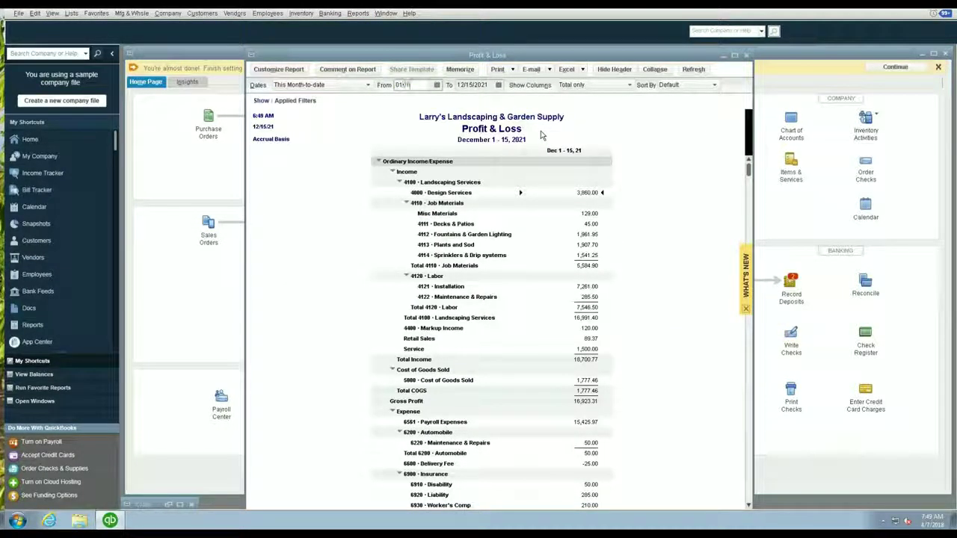
pyautogui.press('Tab')
pyautogui.write('08/31/2021')
pyautogui.press('Tab')
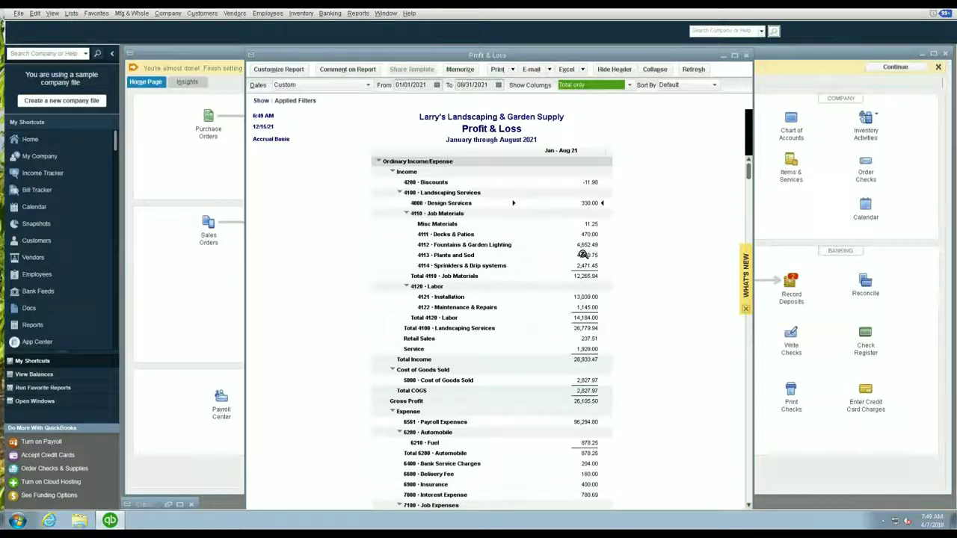
pyautogui.click(586, 254)
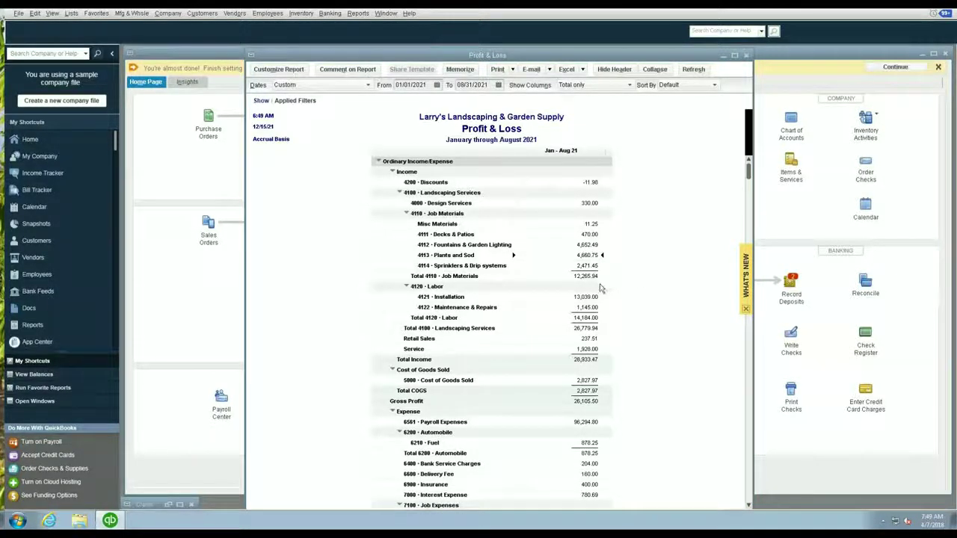
pyautogui.scroll(-6, 599, 285)
pyautogui.scroll(-1, 600, 285)
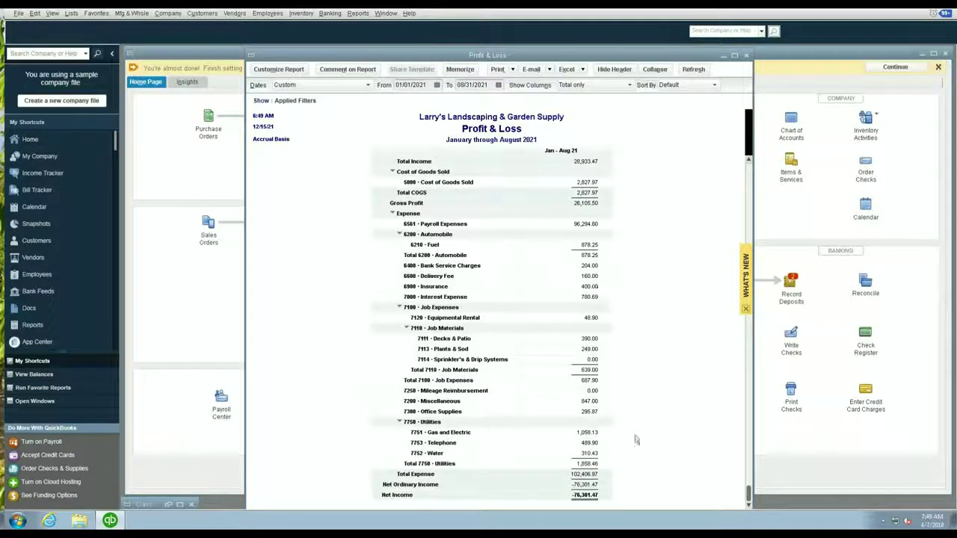
# Drill into Total Expense and, in Customize Report, hide the Clr and Split columns.
pyautogui.doubleClick(590, 473)
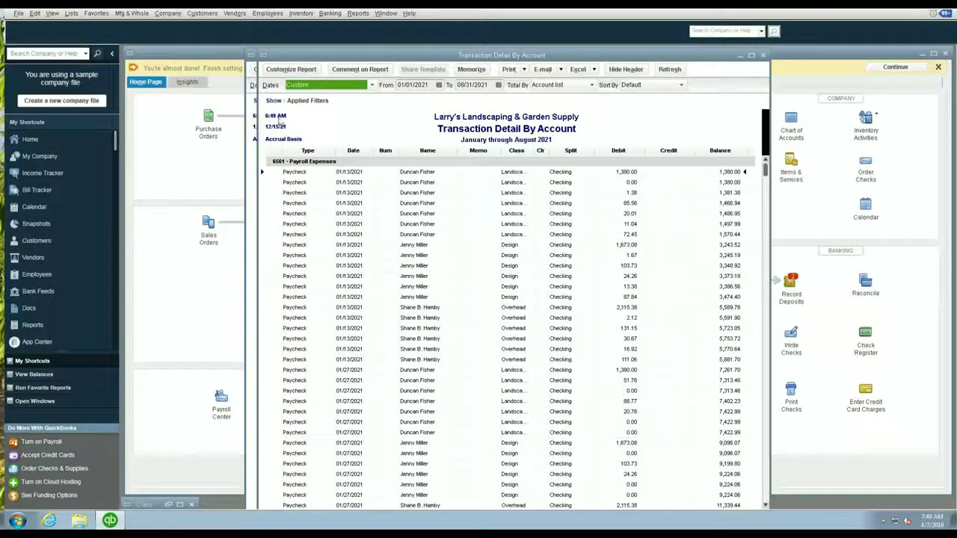
pyautogui.click(297, 69)
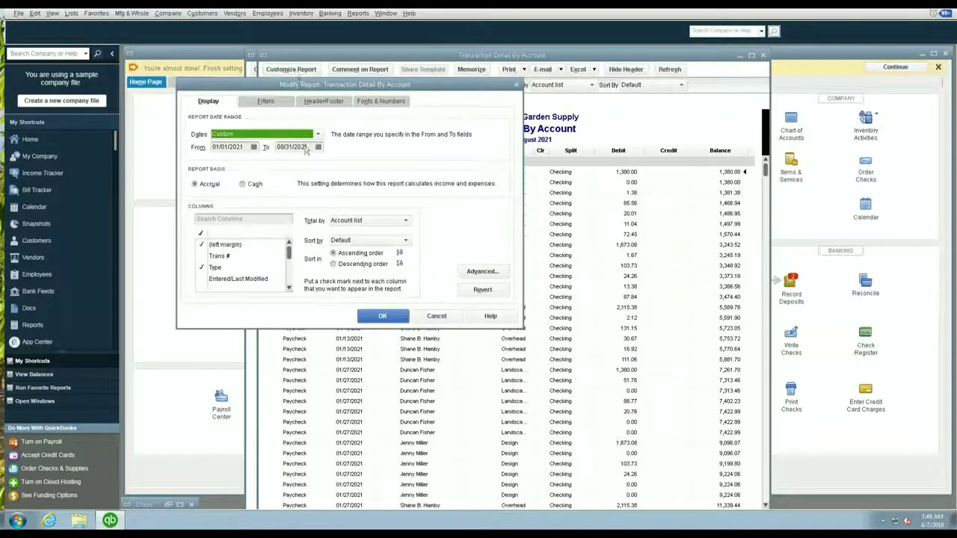
pyautogui.scroll(-5, 290, 284)
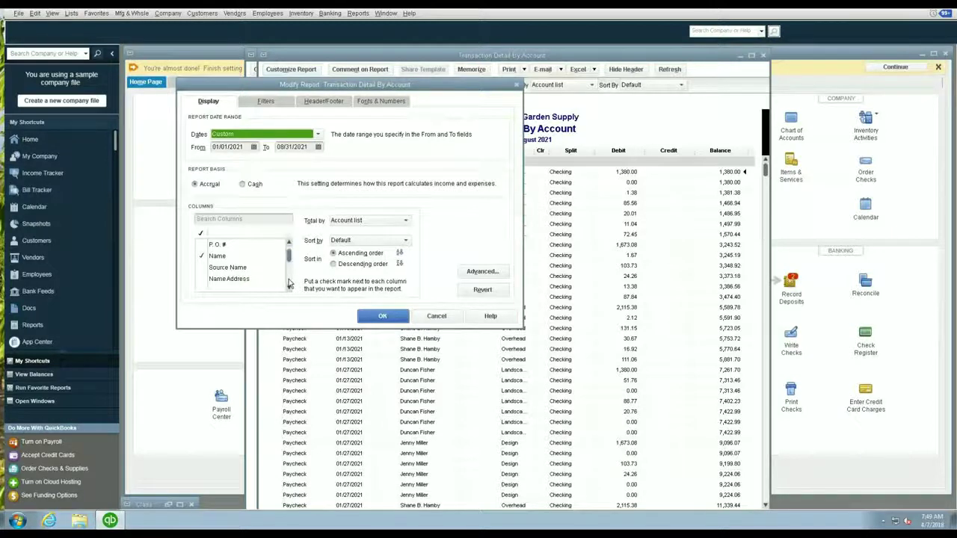
pyautogui.scroll(-6, 290, 284)
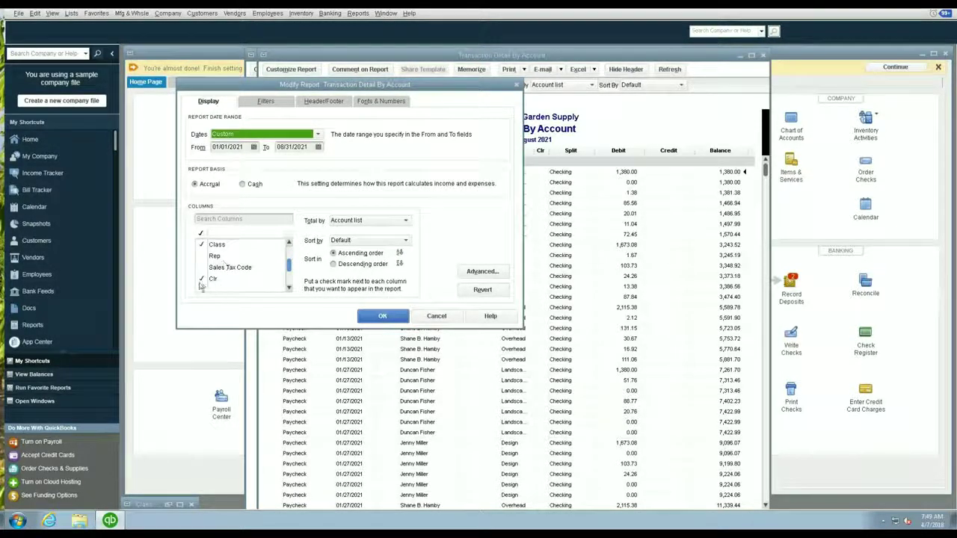
pyautogui.click(289, 288)
pyautogui.scroll(-2, 290, 291)
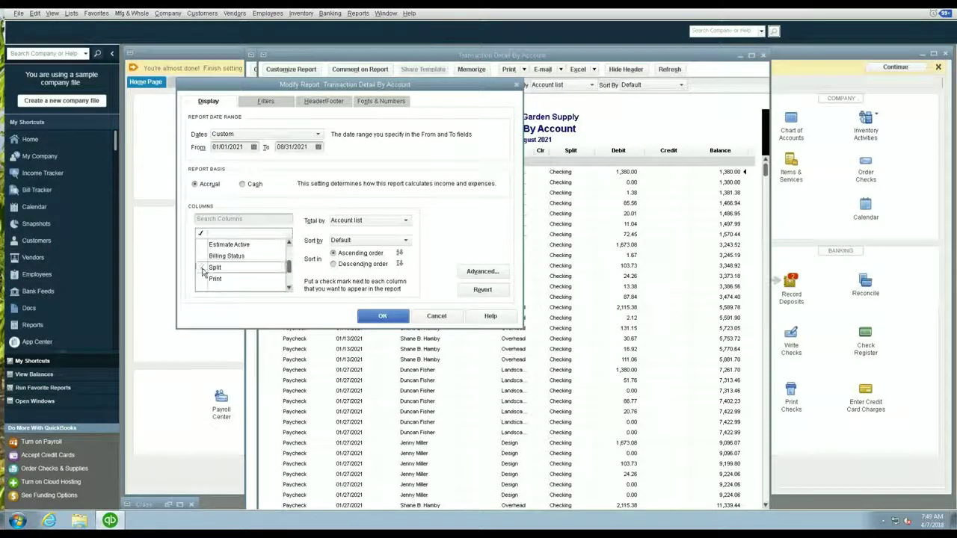
pyautogui.click(289, 291)
# Show the Amount column, hide Debit, Credit and Balance, and apply the changes.
pyautogui.click(289, 291)
pyautogui.click(289, 291)
pyautogui.click(289, 291)
pyautogui.click(289, 290)
pyautogui.click(201, 244)
pyautogui.click(201, 256)
pyautogui.click(201, 279)
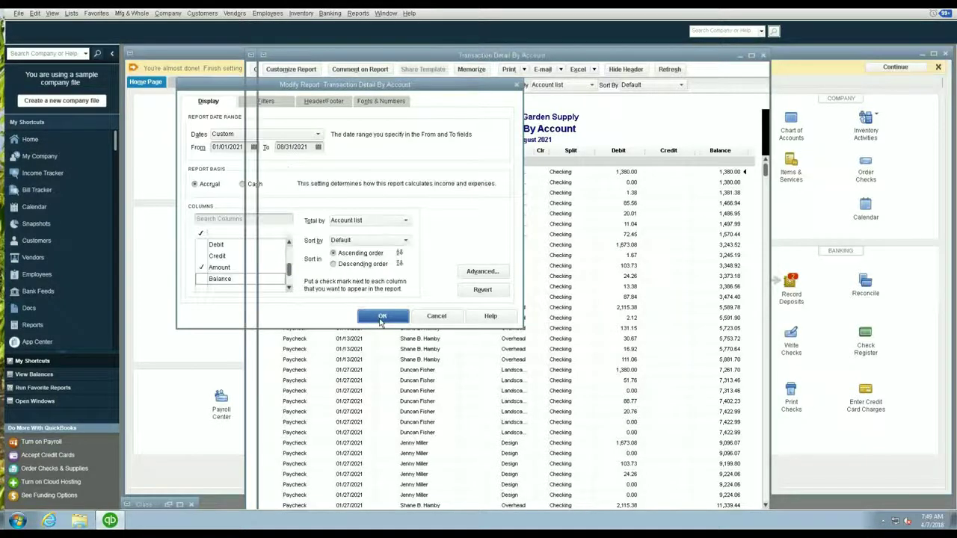
pyautogui.click(379, 317)
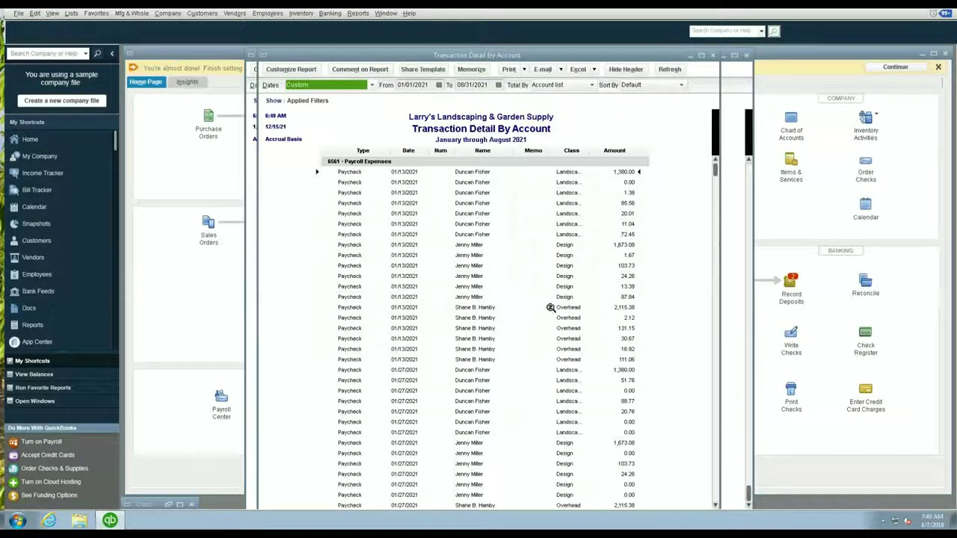
pyautogui.click(588, 85)
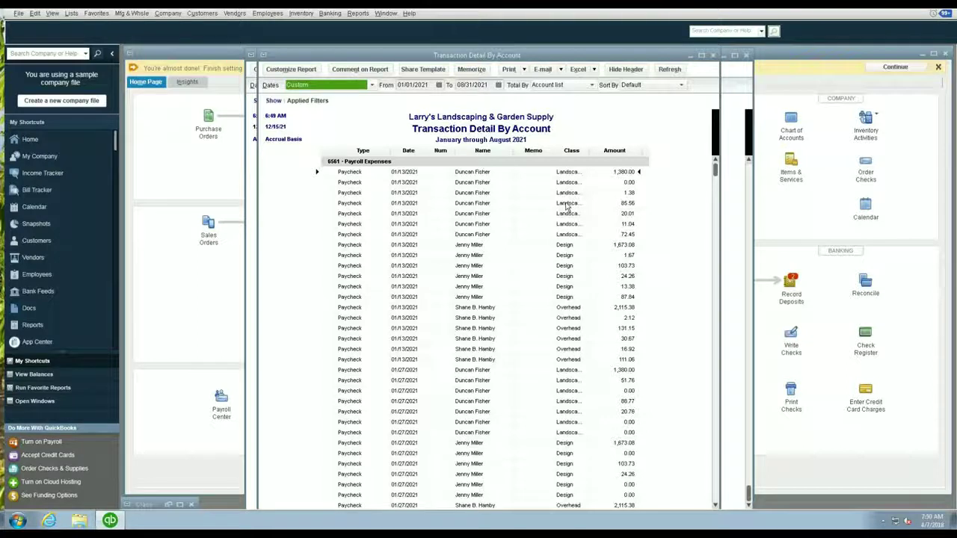
# Export the Transaction Detail By Account report to a new Excel workbook, dismissing the reconnecting notice.
pyautogui.click(578, 69)
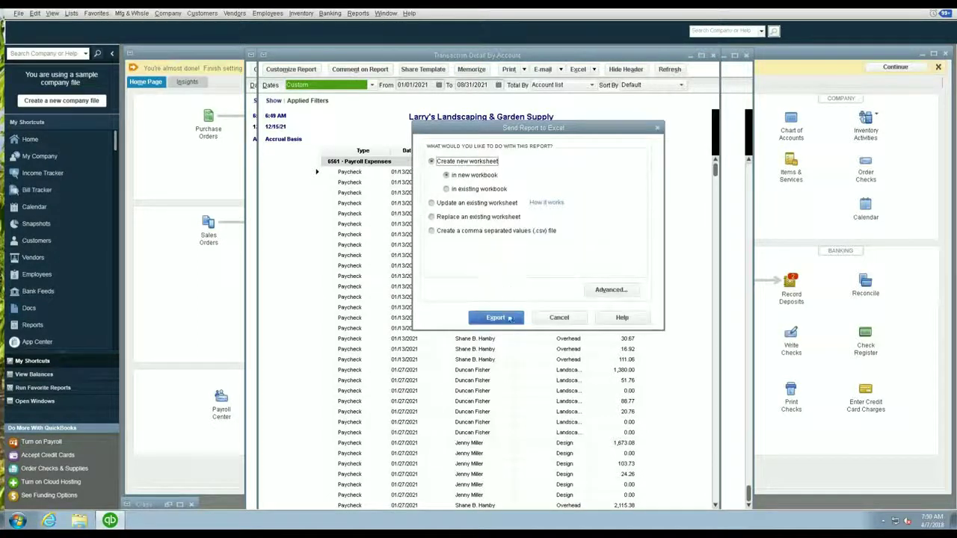
pyautogui.click(497, 318)
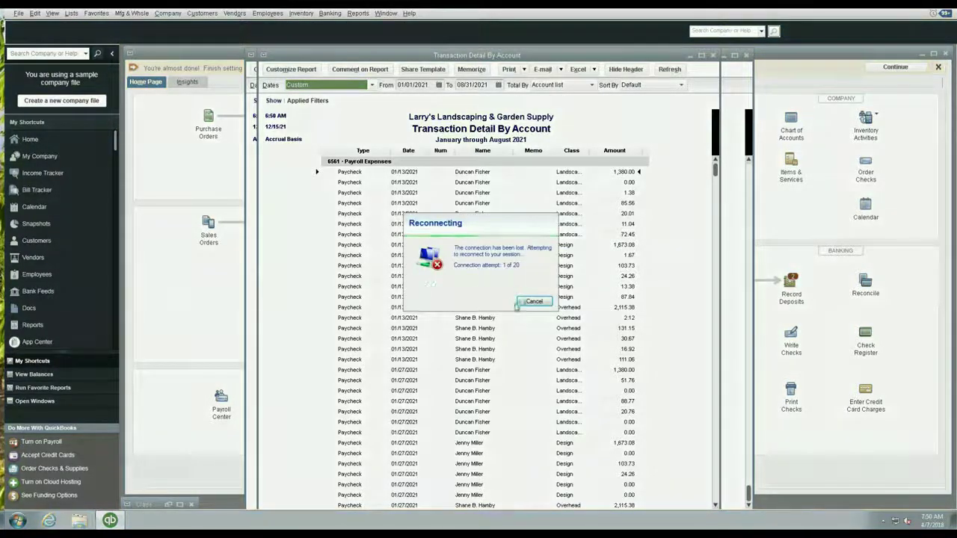
pyautogui.click(534, 301)
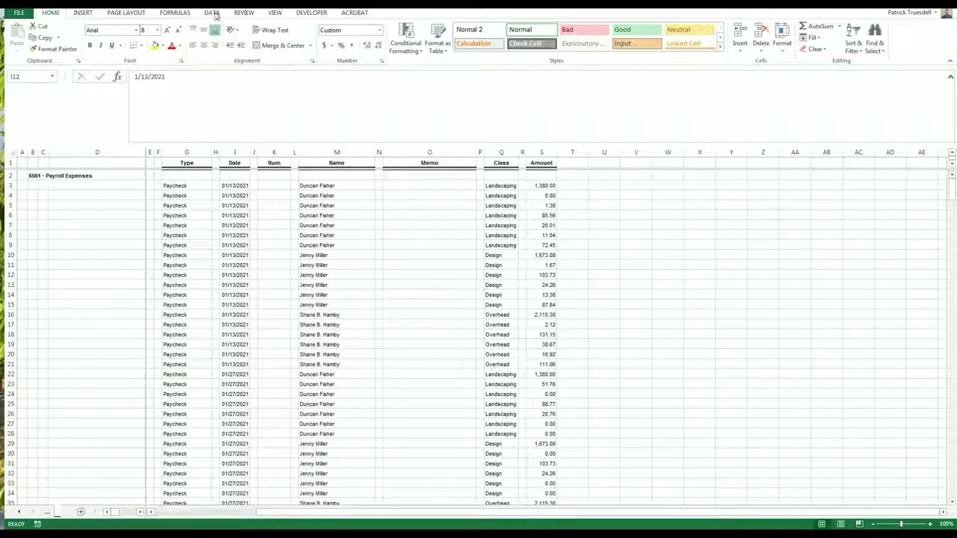
pyautogui.click(274, 13)
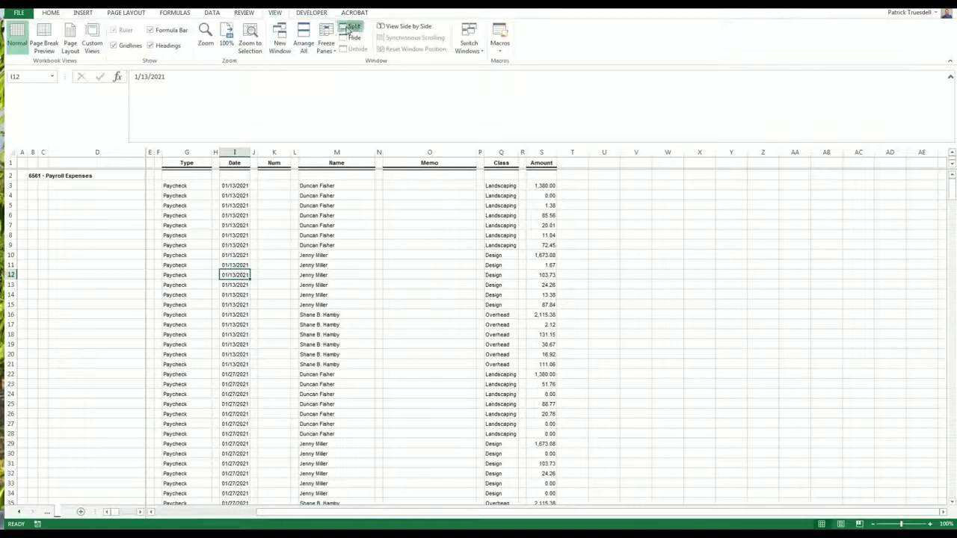
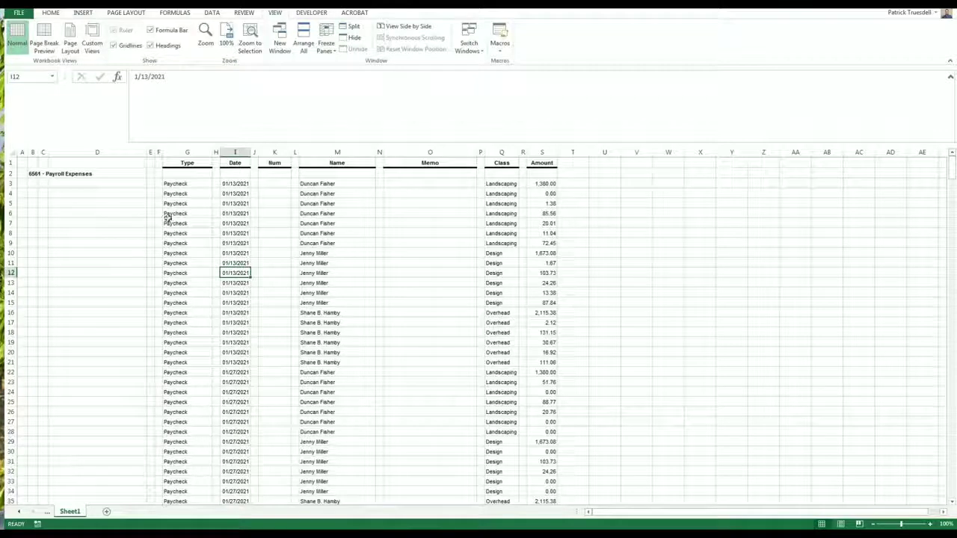
# Inspect the heading labels in B2, D3 and G2 at the top of the report.
pyautogui.click(58, 183)
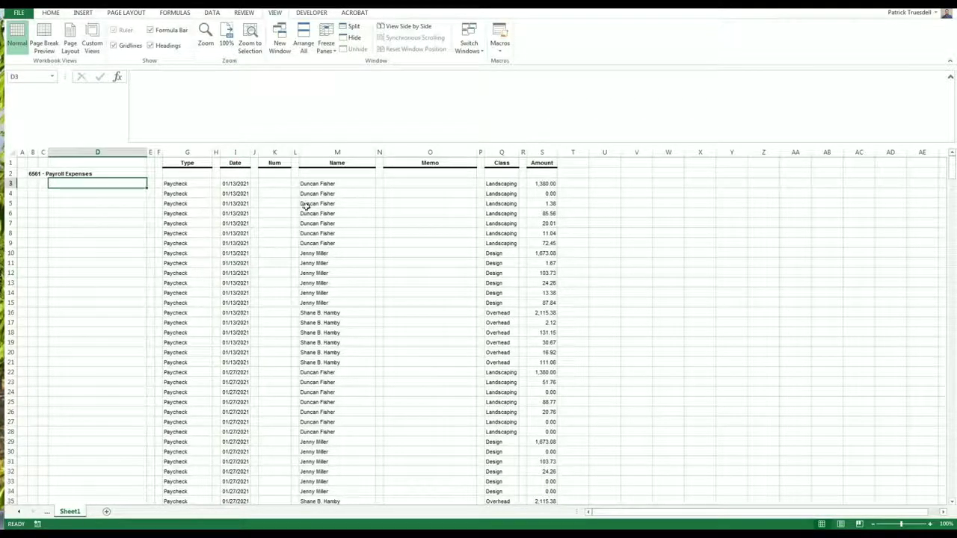
pyautogui.click(34, 174)
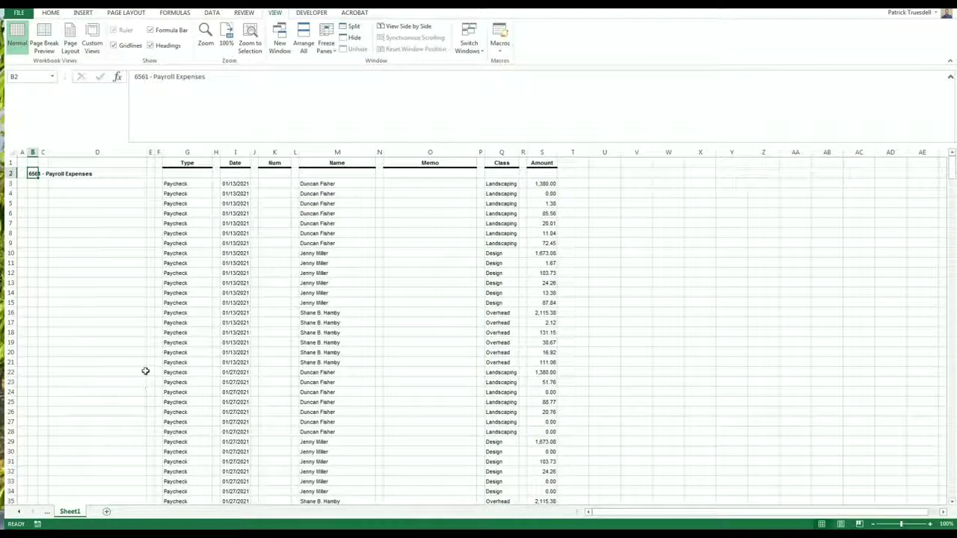
pyautogui.click(66, 184)
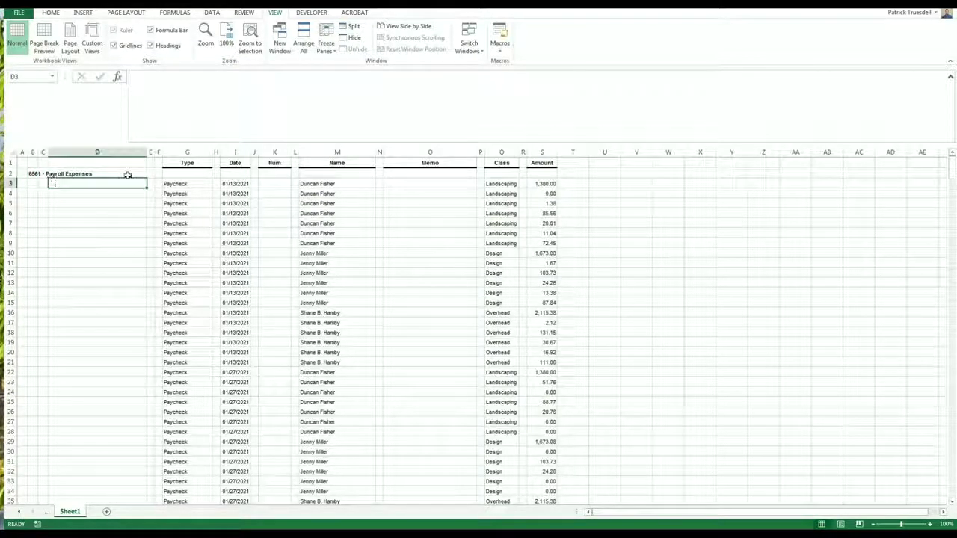
pyautogui.click(36, 174)
pyautogui.scroll(-17, 135, 310)
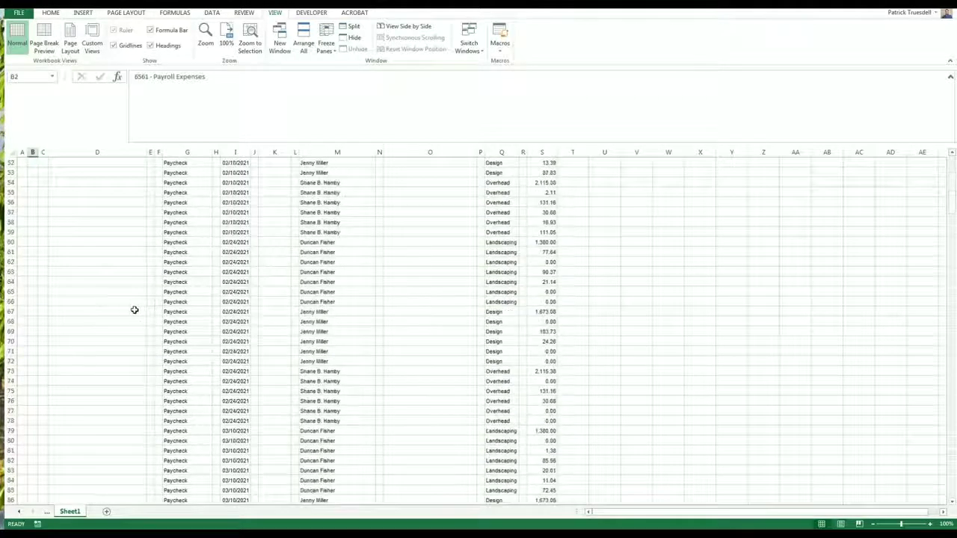
pyautogui.scroll(17, 121, 305)
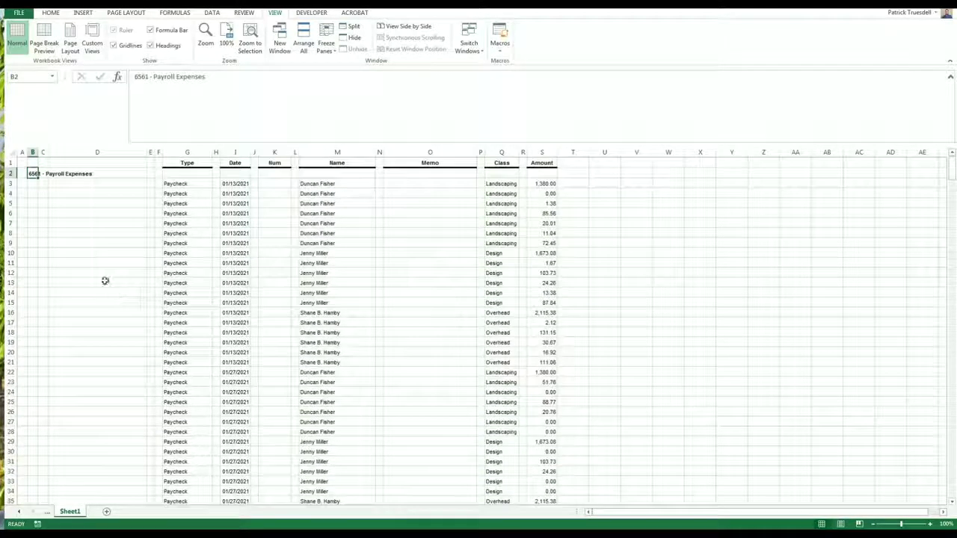
pyautogui.click(167, 173)
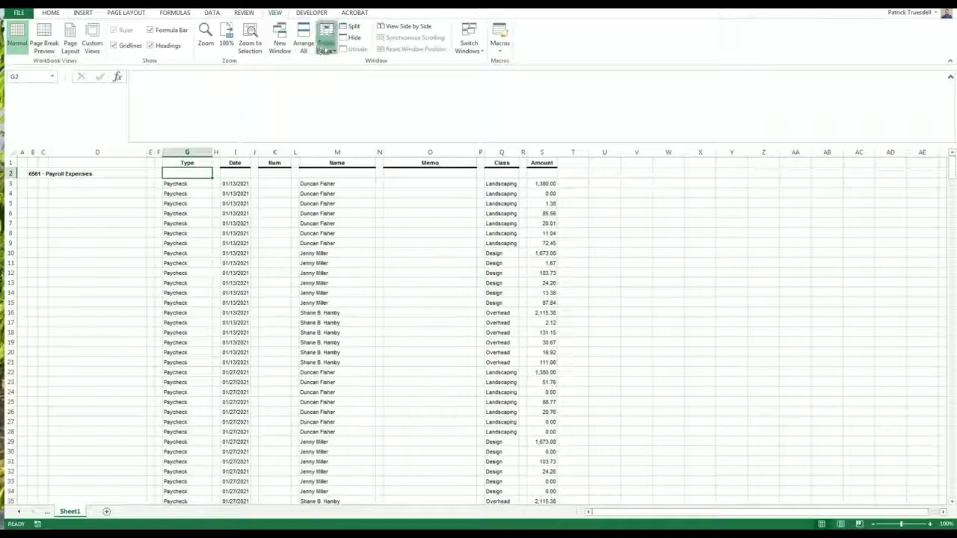
pyautogui.click(151, 234)
pyautogui.scroll(-20, 126, 254)
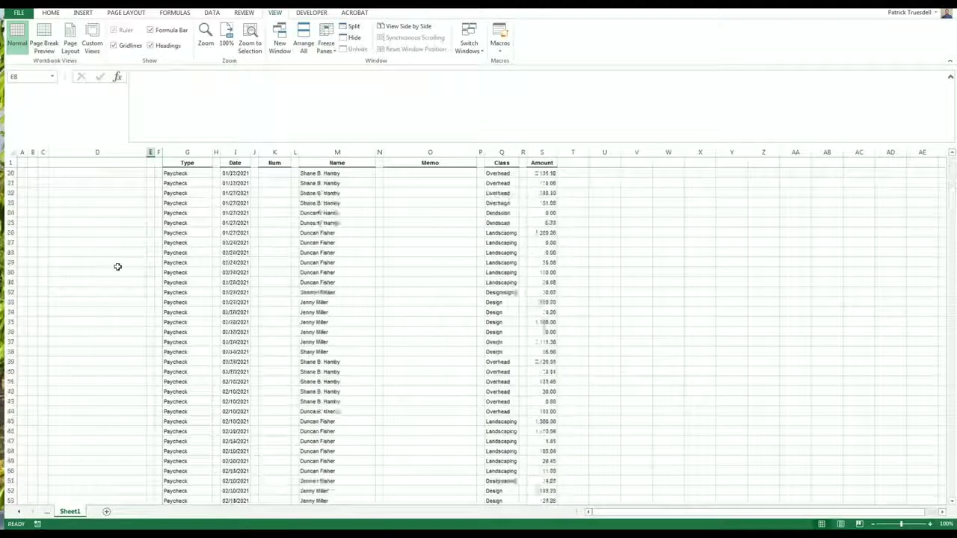
# Browse down the label columns past the Bank Service Charges, Job Expenses and Decks & Patio headings.
pyautogui.click(126, 274)
pyautogui.hotkey('ctrl', 'Down')
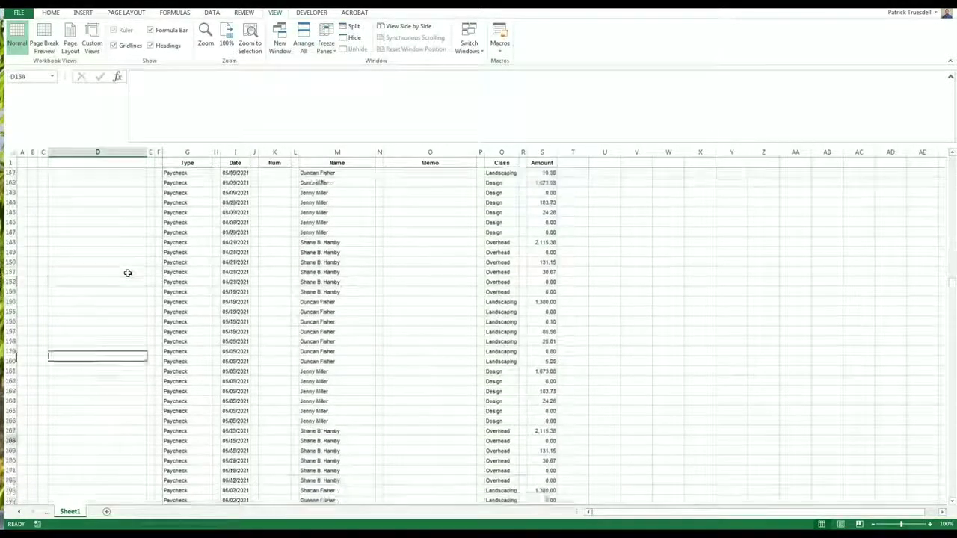
pyautogui.scroll(-10, 127, 273)
pyautogui.click(127, 272)
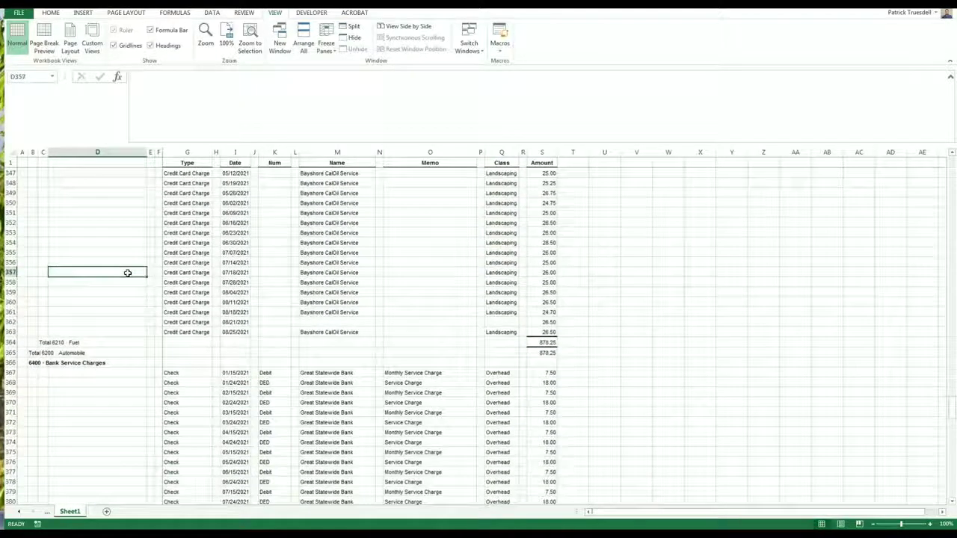
pyautogui.press('Down')
pyautogui.press('Down')
pyautogui.press('Down')
pyautogui.press('Down')
pyautogui.press('Down')
pyautogui.press('Down')
pyautogui.press('Down')
pyautogui.press('Down')
pyautogui.press('Down')
pyautogui.press('Left')
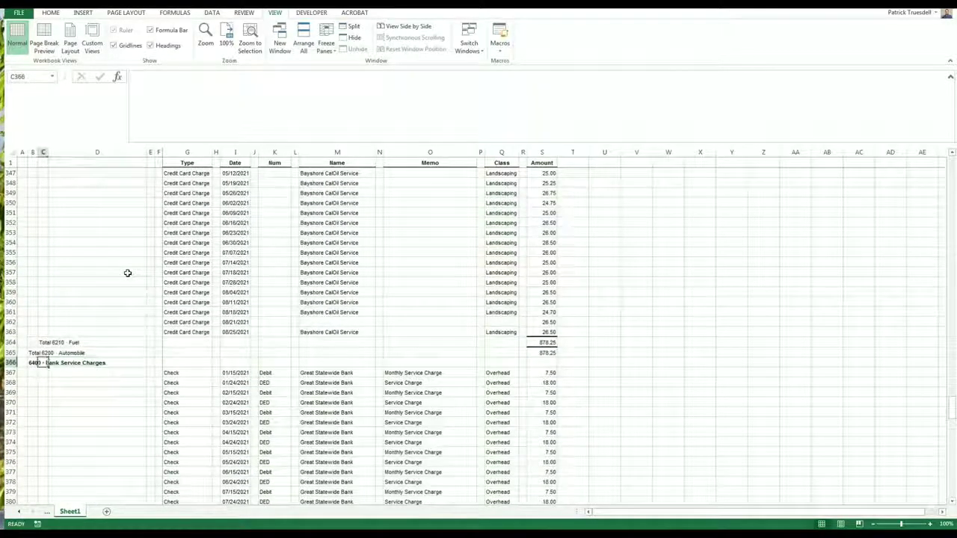
pyautogui.press('Left')
pyautogui.hotkey('ctrl', 'Down')
pyautogui.hotkey('ctrl', 'Down')
pyautogui.hotkey('ctrl', 'Down')
pyautogui.hotkey('ctrl', 'Down')
pyautogui.hotkey('ctrl', 'Down')
pyautogui.hotkey('ctrl', 'Down')
pyautogui.hotkey('ctrl', 'Down')
pyautogui.hotkey('ctrl', 'Down')
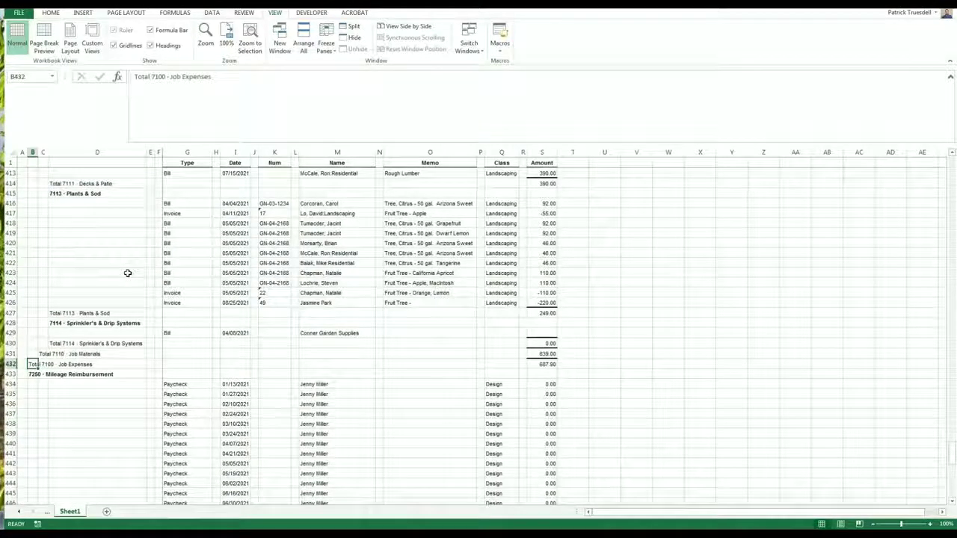
pyautogui.press('Up')
pyautogui.press('Up')
pyautogui.press('Up')
pyautogui.press('Up')
pyautogui.press('Up')
pyautogui.press('Up')
pyautogui.press('Up')
pyautogui.press('Up')
pyautogui.press('Up')
pyautogui.press('Up')
pyautogui.press('Up')
pyautogui.press('Up')
pyautogui.press('Up')
pyautogui.press('Up')
pyautogui.press('Up')
pyautogui.press('Up')
pyautogui.press('Up')
pyautogui.press('Up')
pyautogui.press('Up')
pyautogui.press('Up')
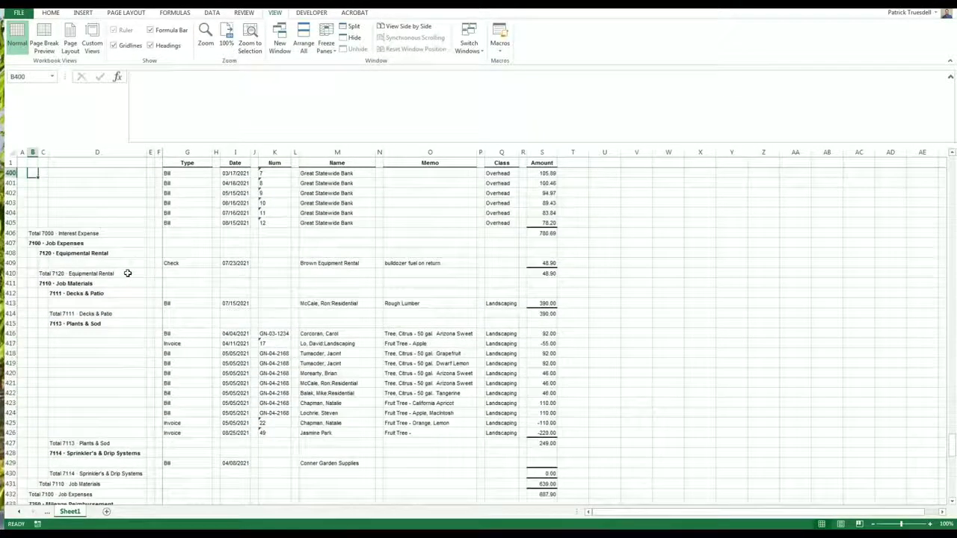
pyautogui.press('Down')
pyautogui.press('Down')
pyautogui.press('Down')
pyautogui.press('Down')
pyautogui.press('Down')
pyautogui.press('Down')
pyautogui.press('Down')
pyautogui.press('Down')
pyautogui.press('Down')
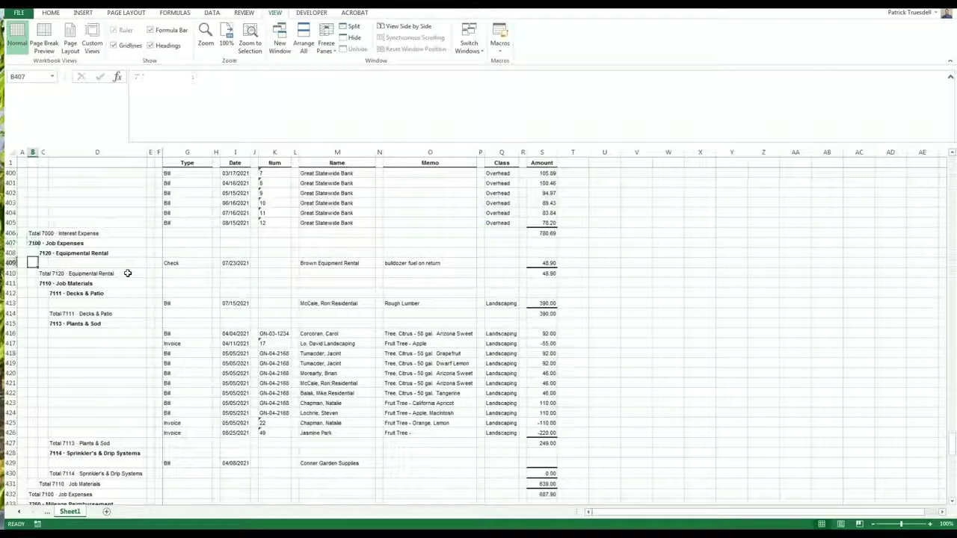
pyautogui.press('Down')
pyautogui.press('Down')
pyautogui.press('Down')
pyautogui.press('Right')
pyautogui.press('Right')
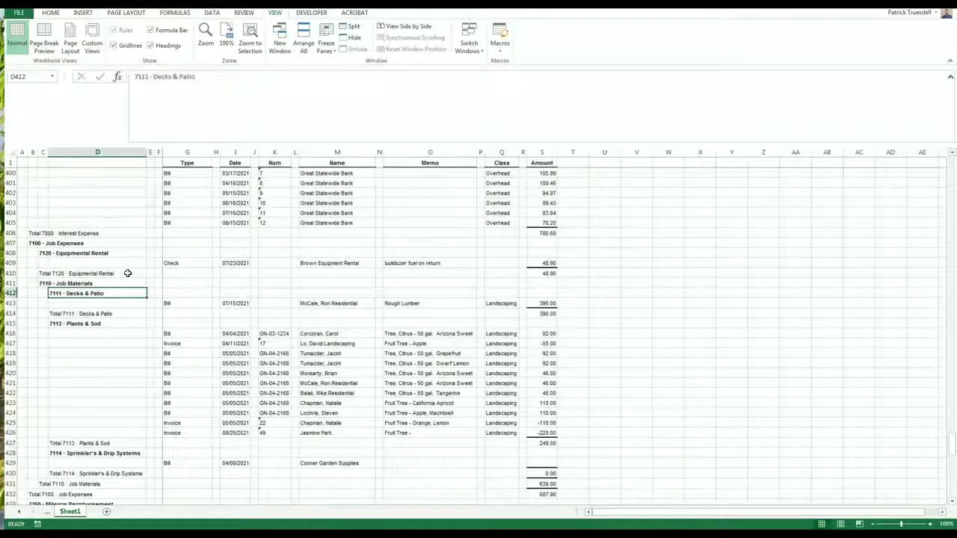
pyautogui.press('Left')
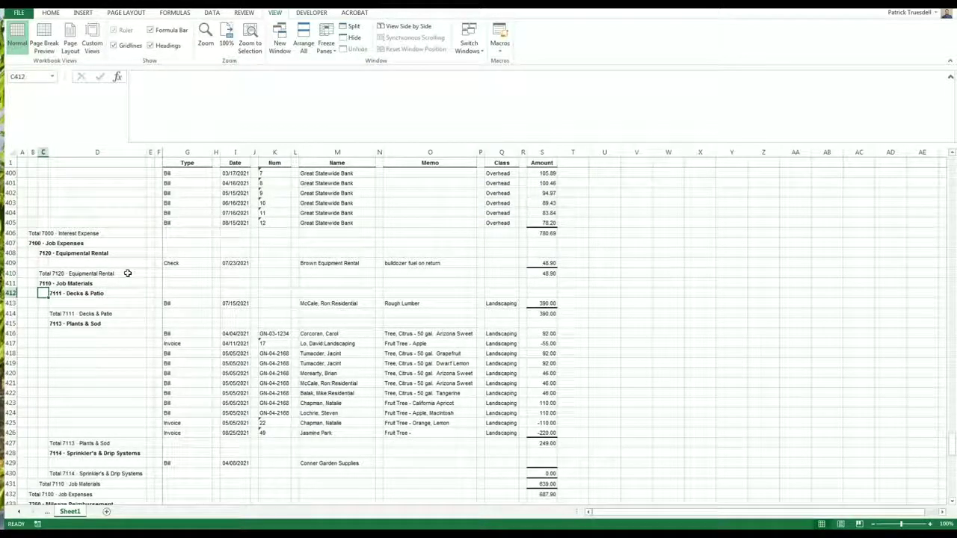
pyautogui.press('Left')
pyautogui.press('Right')
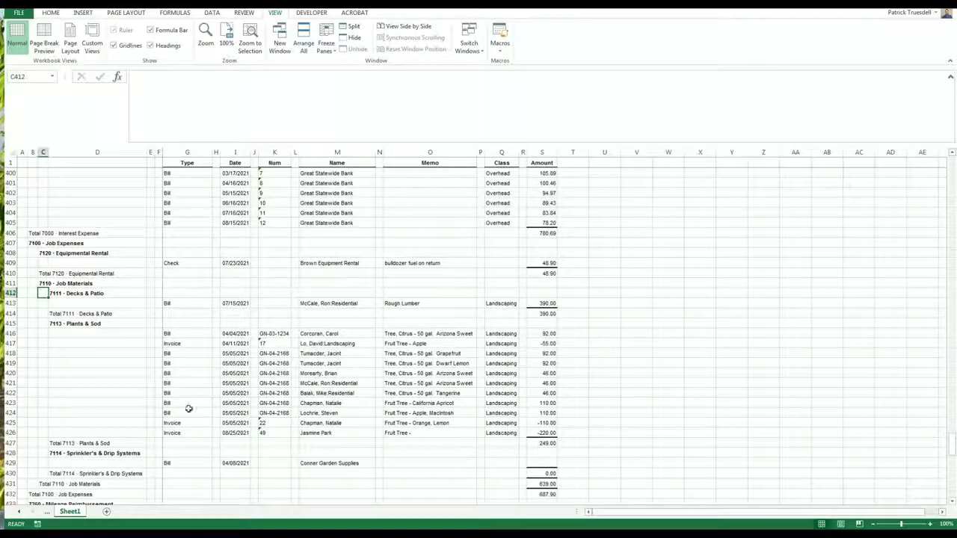
pyautogui.scroll(-2, 129, 393)
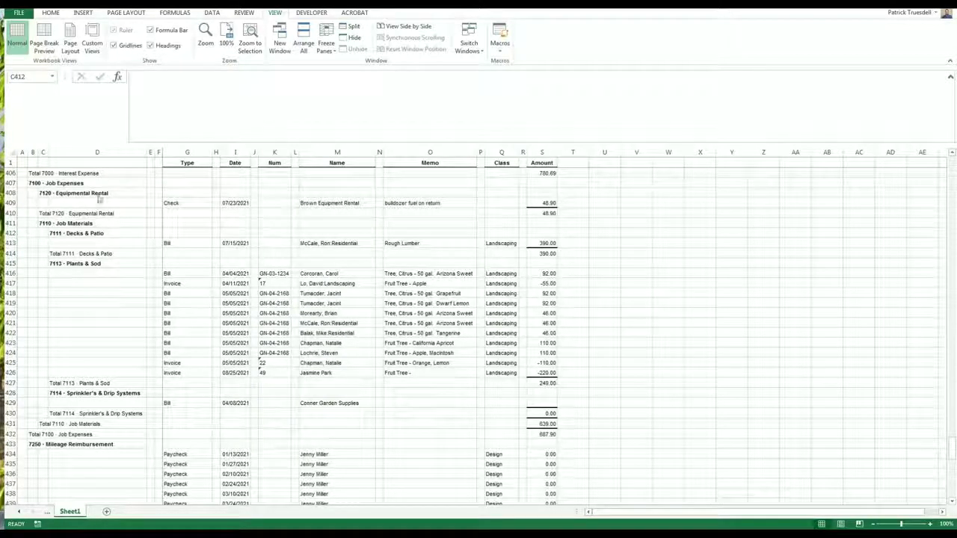
# Return to A1, give column A the Comma number style, and select column B's labels.
pyautogui.click(23, 162)
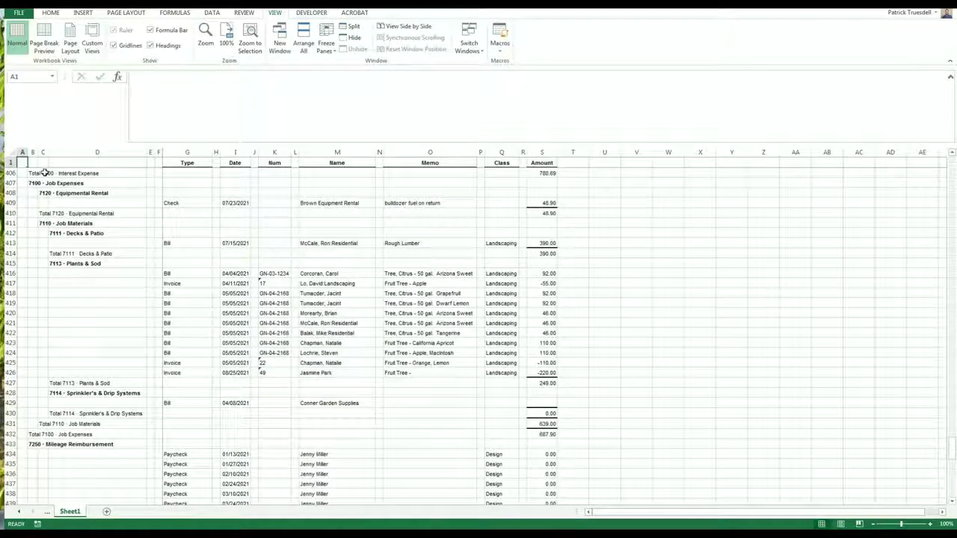
pyautogui.hotkey('ctrl', 'Home')
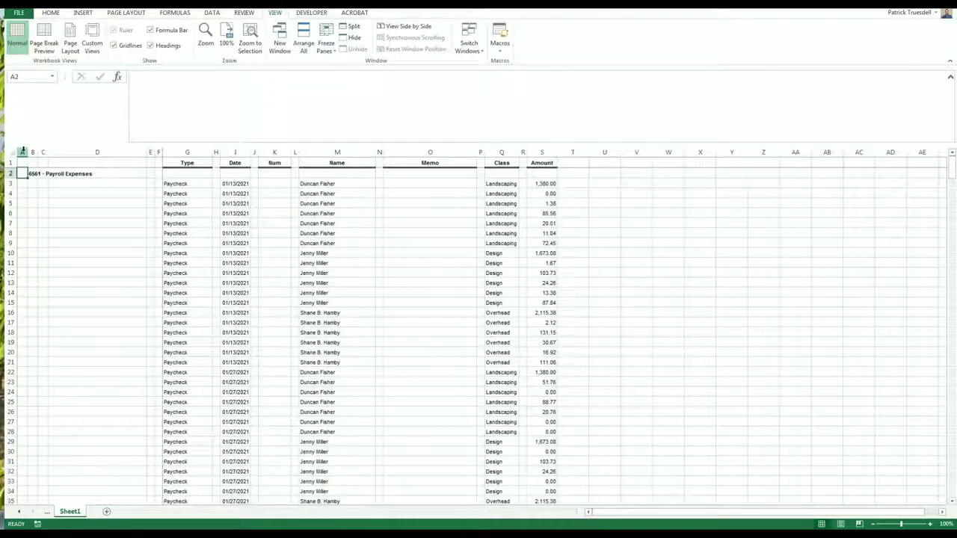
pyautogui.click(23, 152)
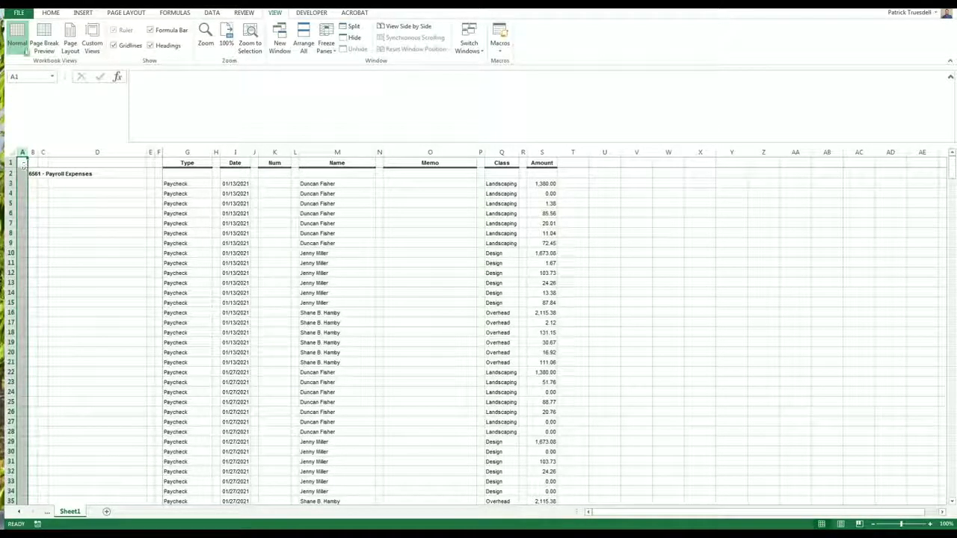
pyautogui.click(52, 14)
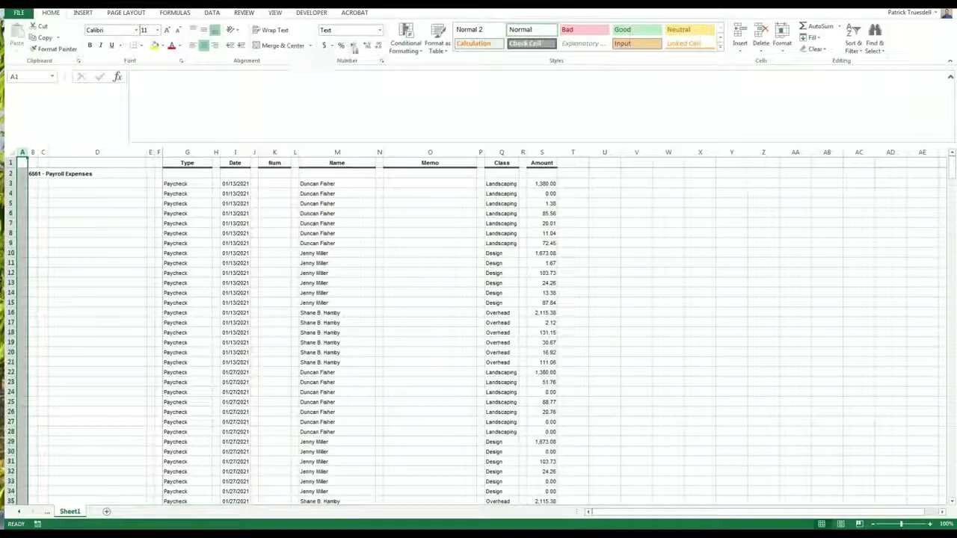
pyautogui.click(351, 45)
pyautogui.click(35, 183)
pyautogui.hotkey('ctrl', 'shift', 'Down')
# Enter =B2&C2&D2 in A2 to build the 6561 - Payroll Expenses heading, and copy it.
pyautogui.click(25, 174)
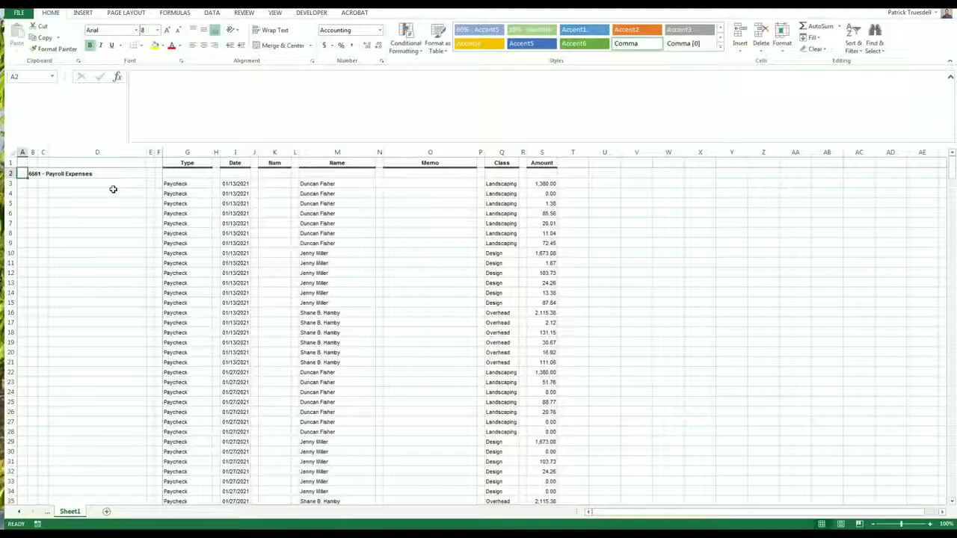
pyautogui.write('=')
pyautogui.press('Right')
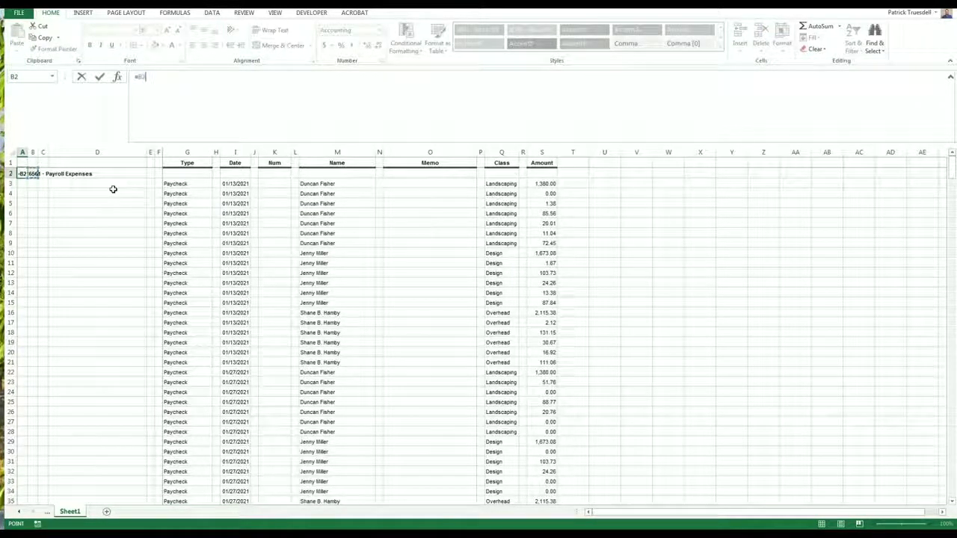
pyautogui.write('&')
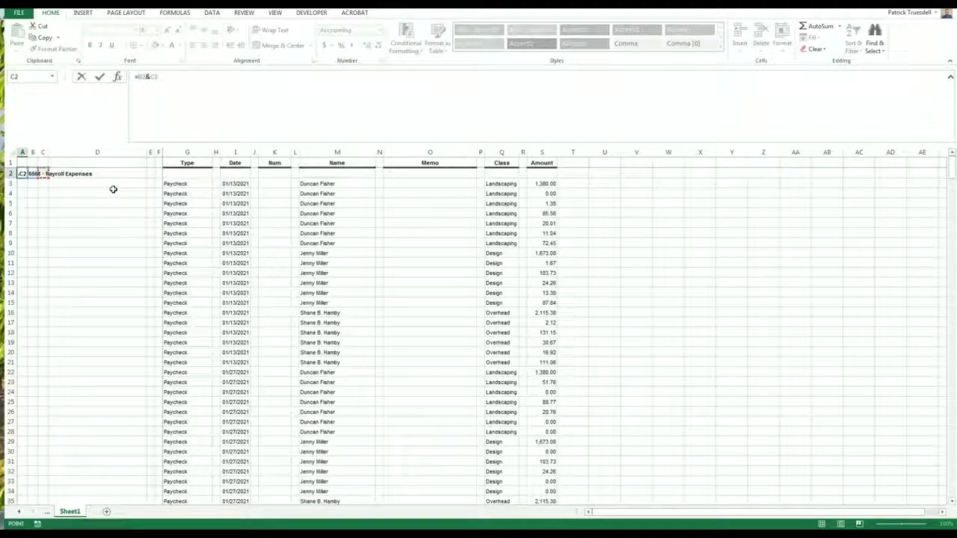
pyautogui.press('Right')
pyautogui.press('Right')
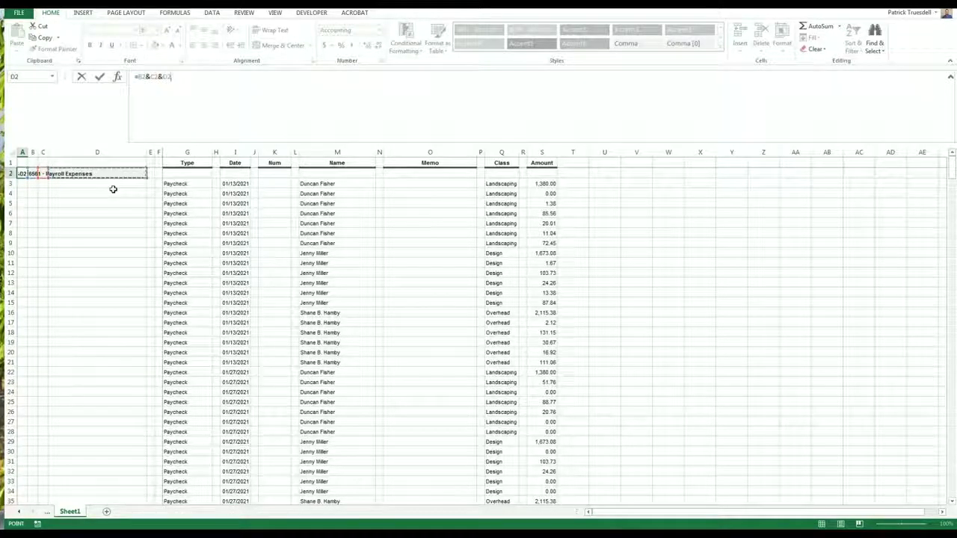
pyautogui.press('Return')
pyautogui.press('Up')
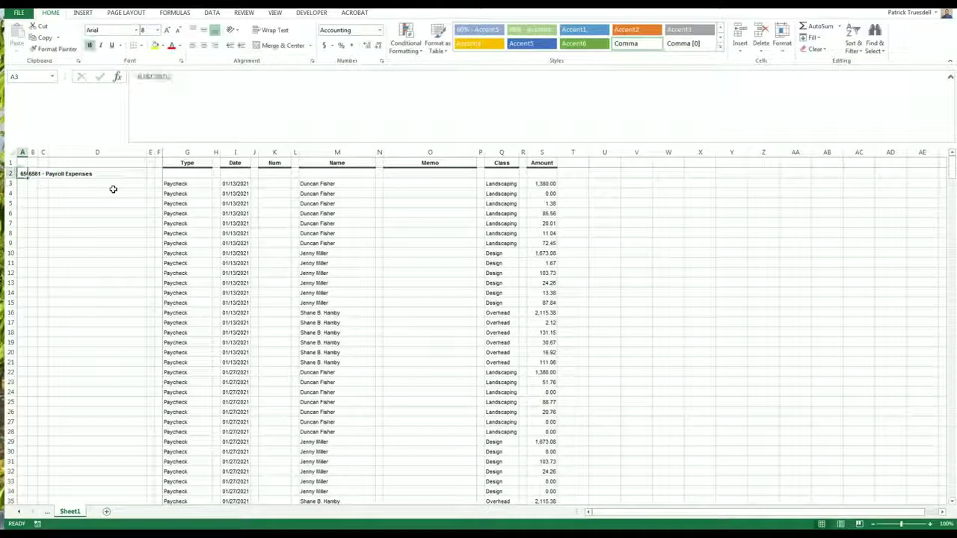
pyautogui.hotkey('ctrl', 'c')
pyautogui.press('Down')
# Paste the A2 label formula down column A to row 490.
pyautogui.scroll(-20, 113, 189)
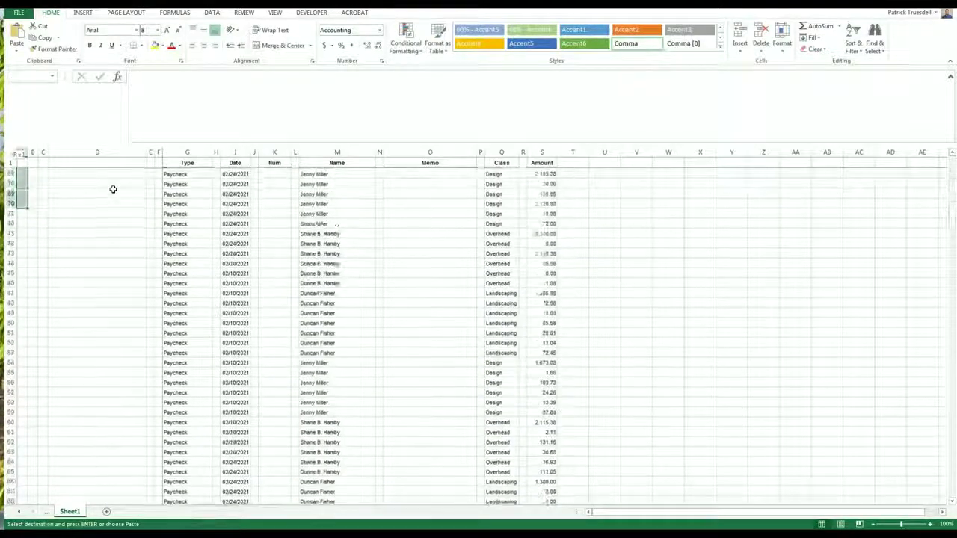
pyautogui.scroll(-20, 113, 189)
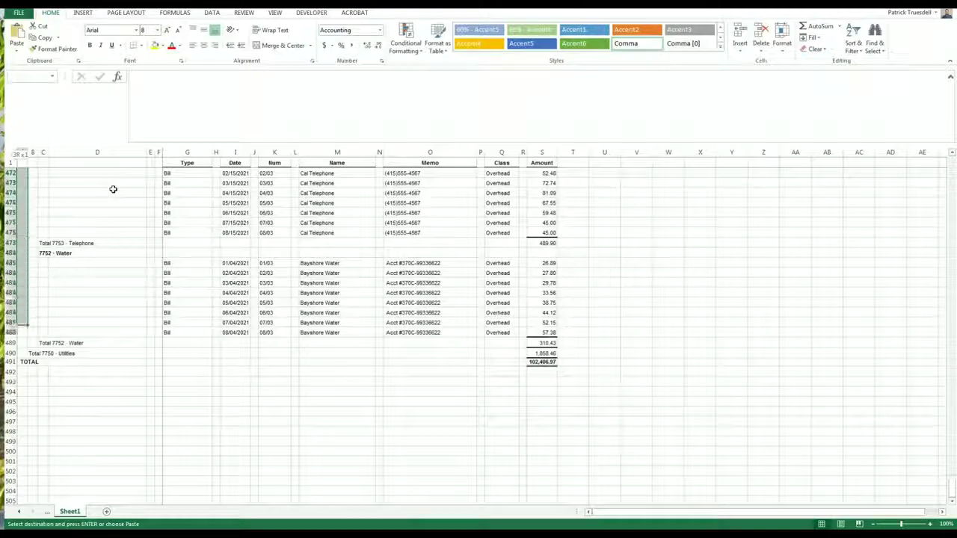
pyautogui.hotkey('shift', 'Down')
pyautogui.hotkey('shift', 'Down')
pyautogui.hotkey('ctrl', 'v')
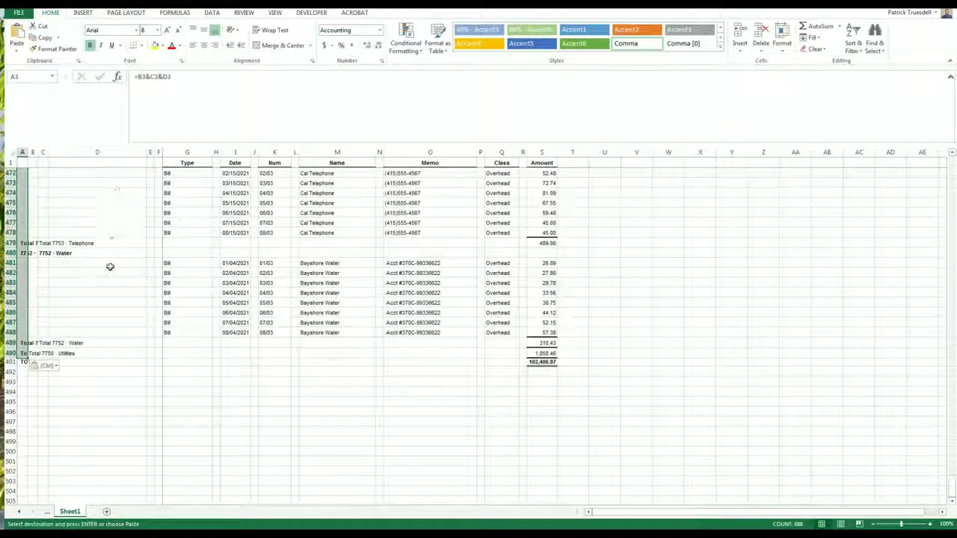
# Convert all of column A to plain values with Paste Special > Values.
pyautogui.scroll(20, 99, 271)
pyautogui.scroll(20, 99, 272)
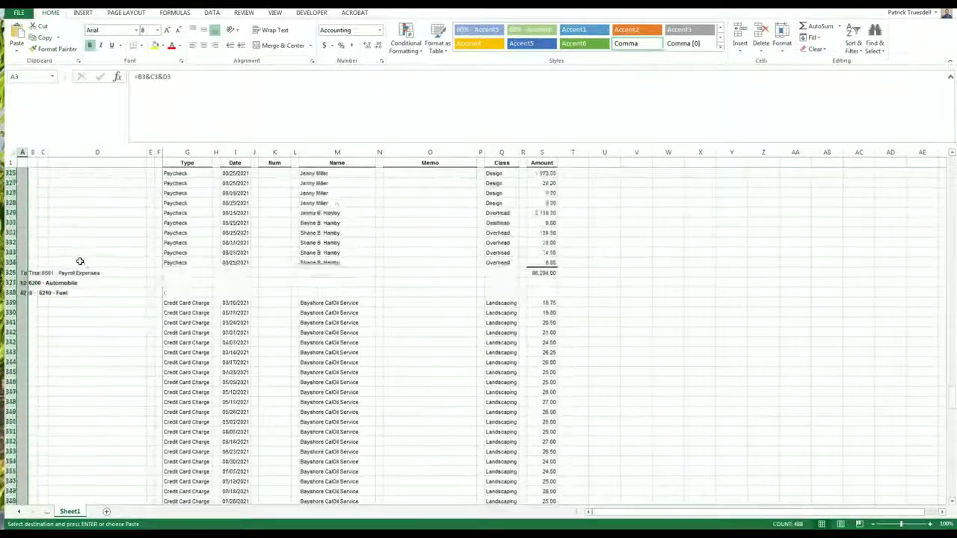
pyautogui.click(22, 162)
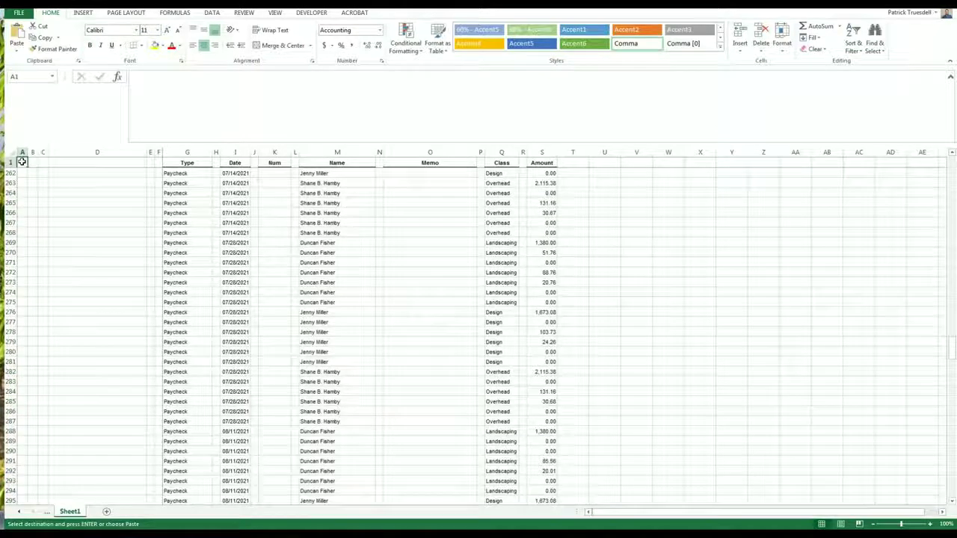
pyautogui.hotkey('ctrl', 'Home')
pyautogui.click(22, 152)
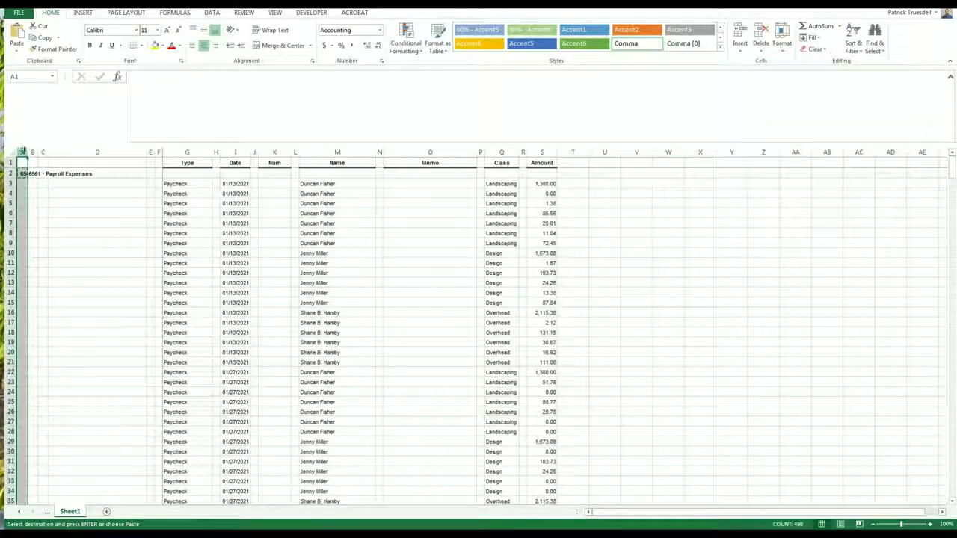
pyautogui.hotkey('ctrl', 'alt', 'v')
pyautogui.press('c')
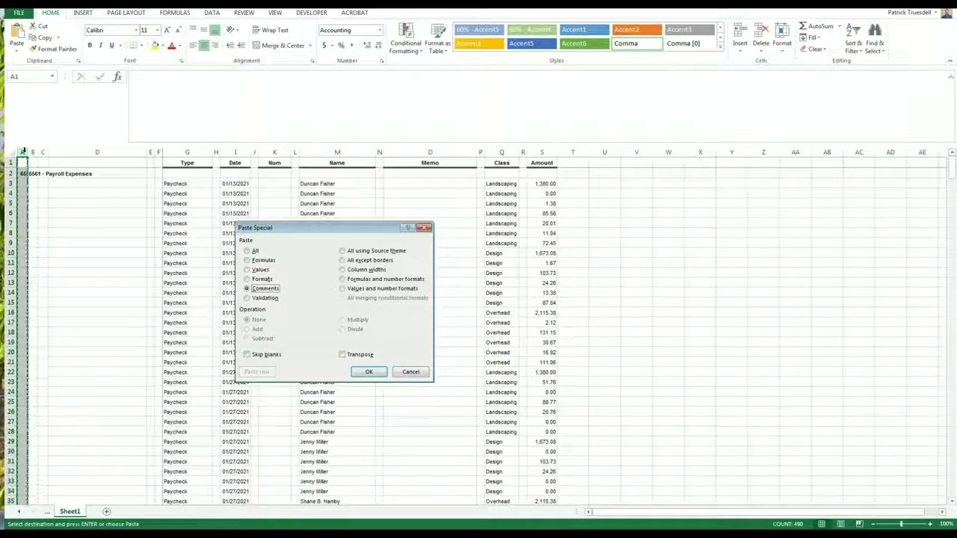
pyautogui.click(249, 270)
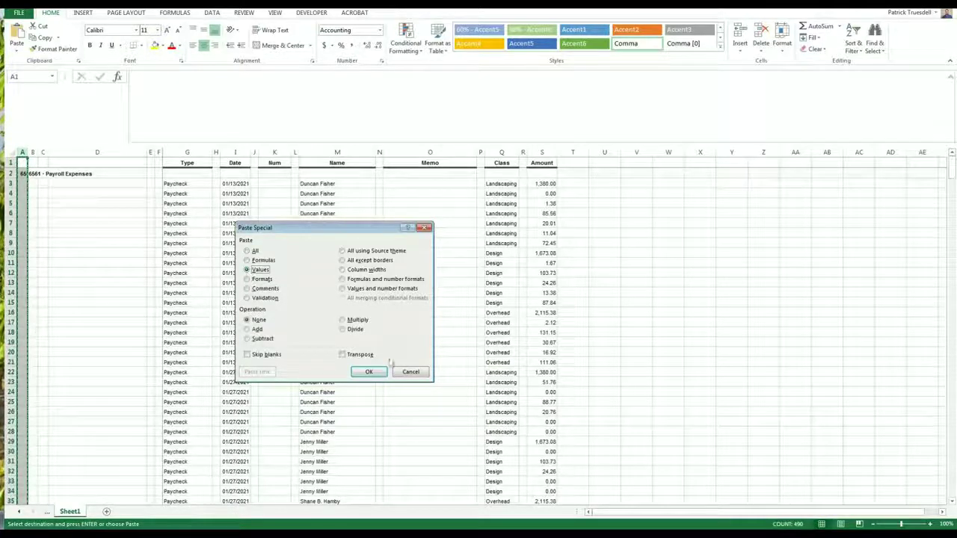
pyautogui.click(368, 371)
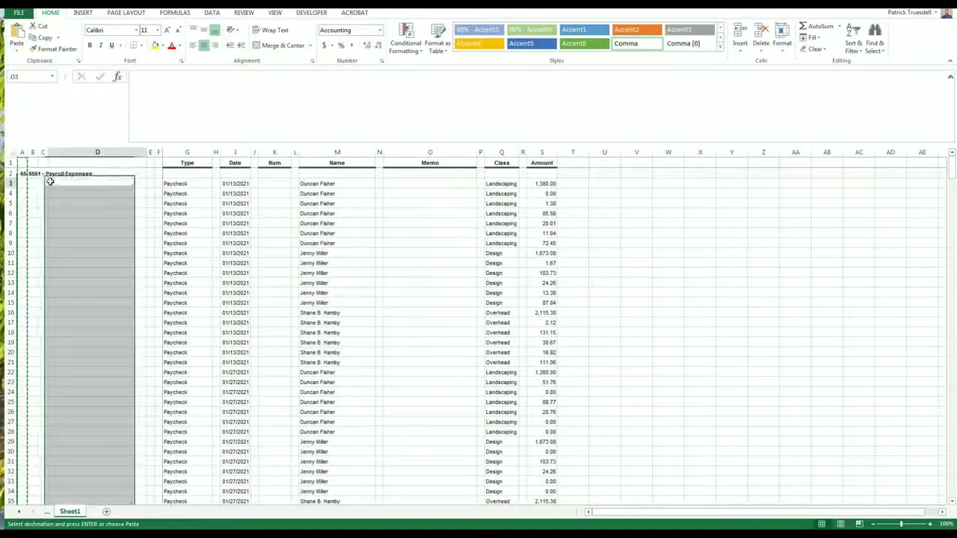
pyautogui.click(24, 183)
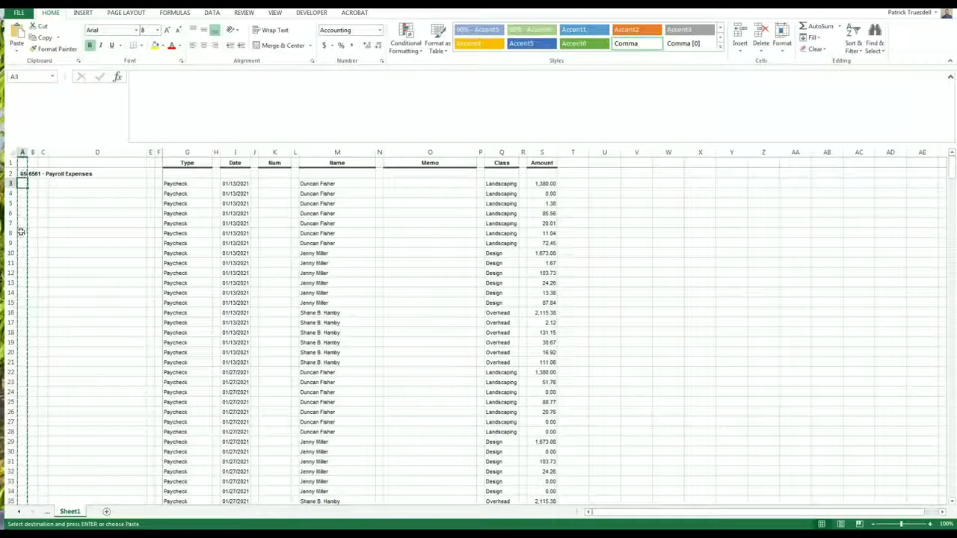
# Select the report range A1:S493 and turn on the Data Filter.
pyautogui.moveTo(22, 164); pyautogui.dragTo(553, 334)
pyautogui.moveTo(951, 173); pyautogui.dragTo(953, 486)
pyautogui.keyDown('shift'); pyautogui.click(551, 442); pyautogui.keyUp('shift')
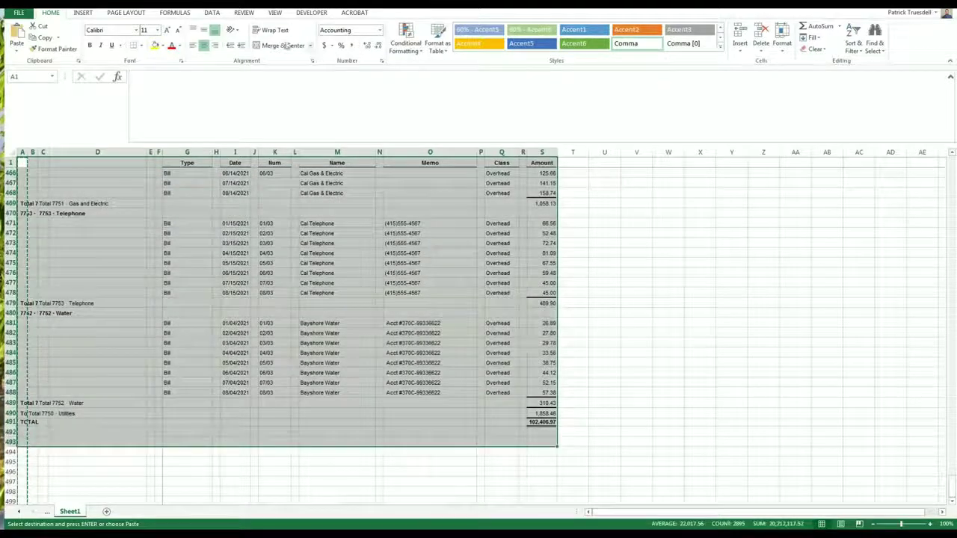
pyautogui.click(213, 13)
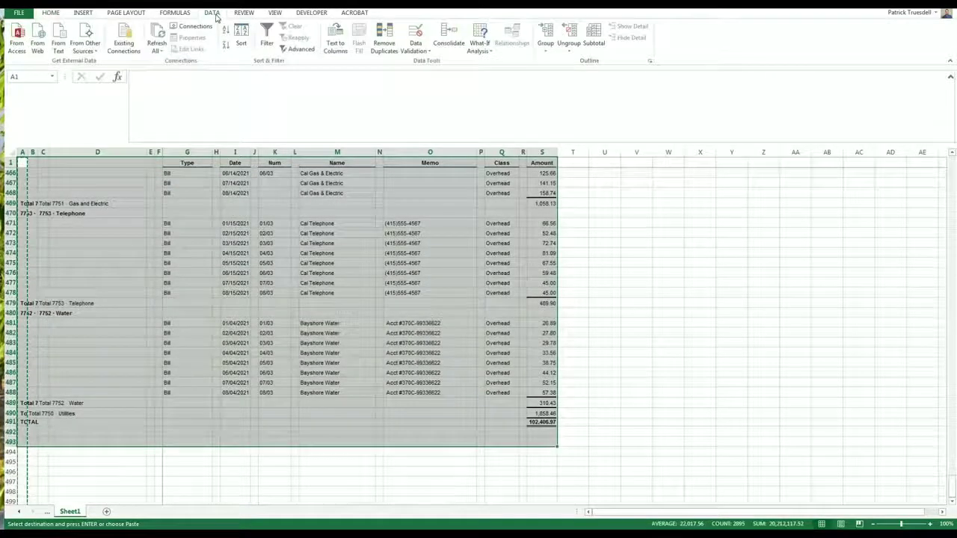
pyautogui.click(268, 36)
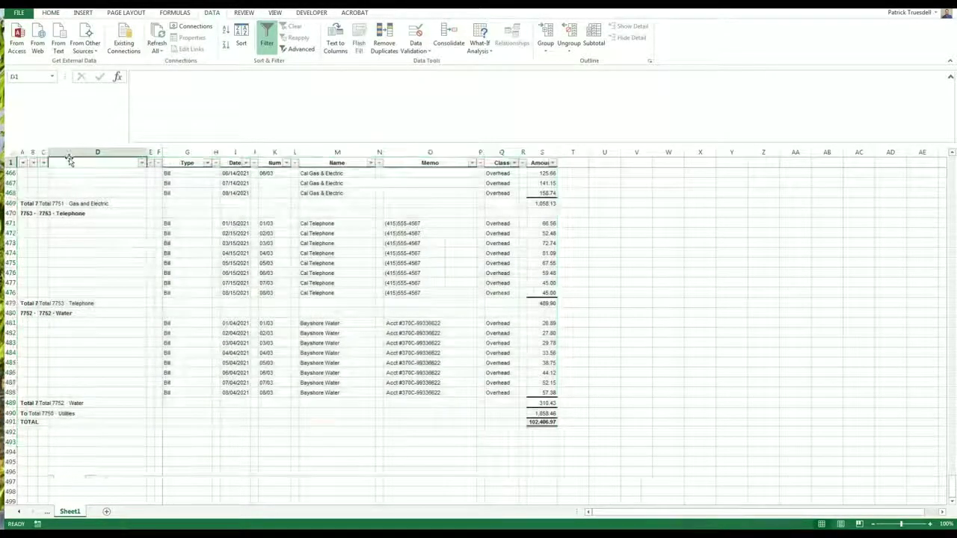
# Enter =+A2 in A3 to repeat the label above, and copy it.
pyautogui.hotkey('ctrl', 'Home')
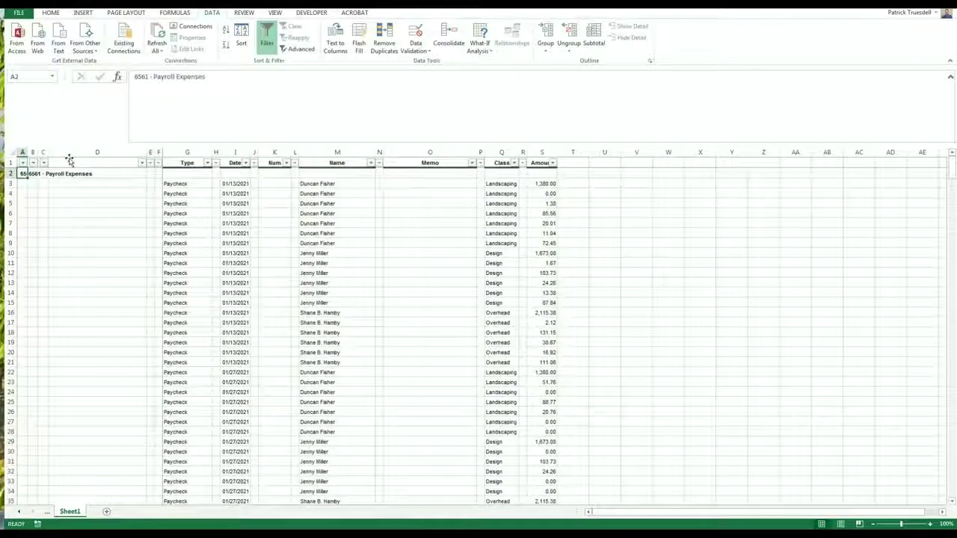
pyautogui.press('Down')
pyautogui.write('+')
pyautogui.press('Up')
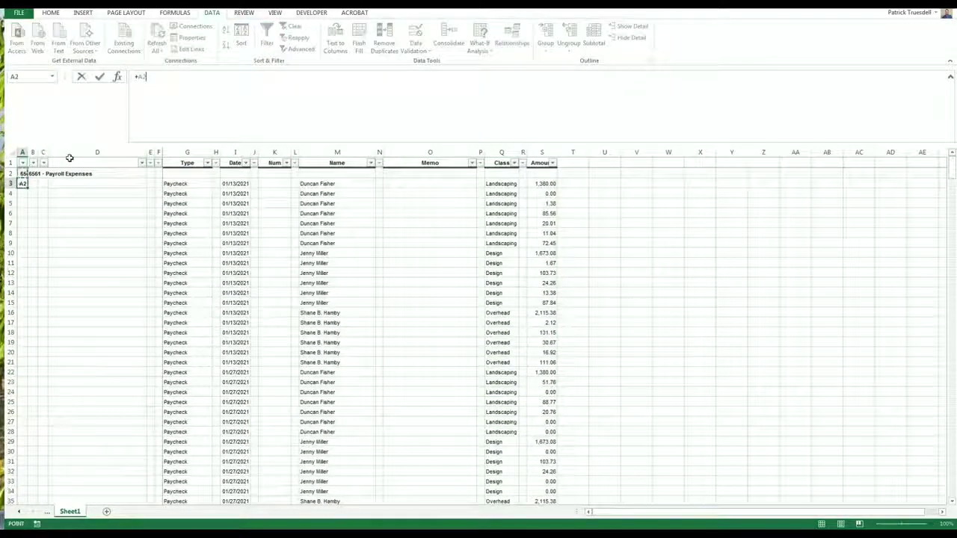
pyautogui.press('Return')
pyautogui.press('Up')
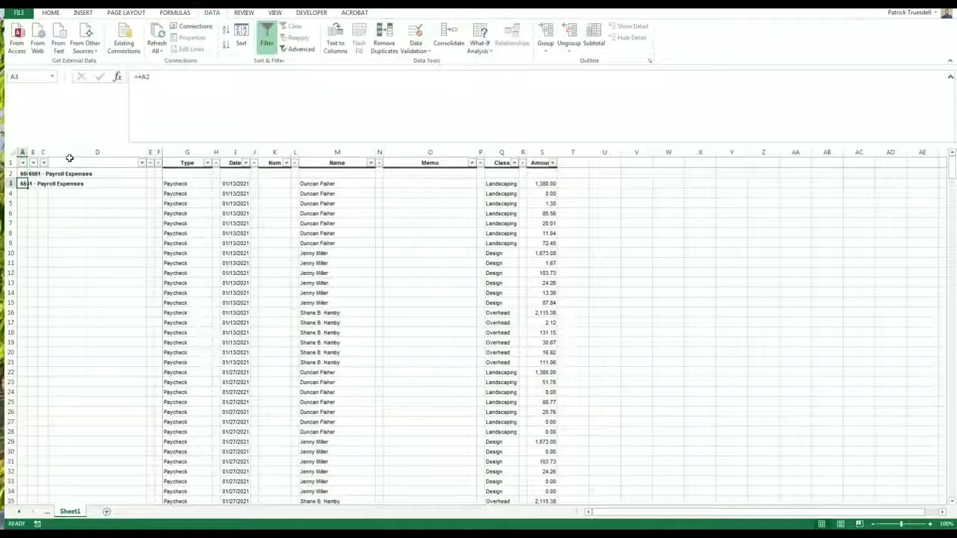
pyautogui.hotkey('ctrl', 'c')
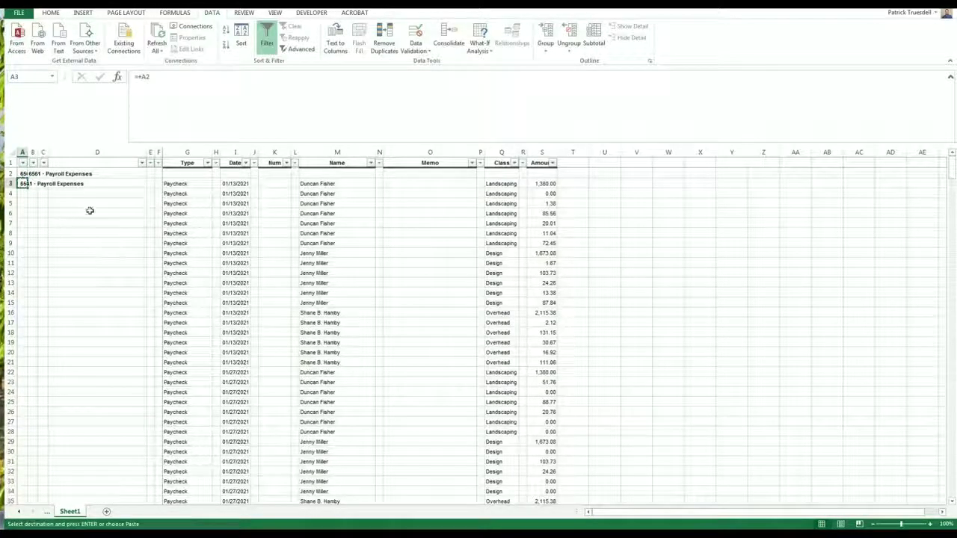
pyautogui.click(23, 163)
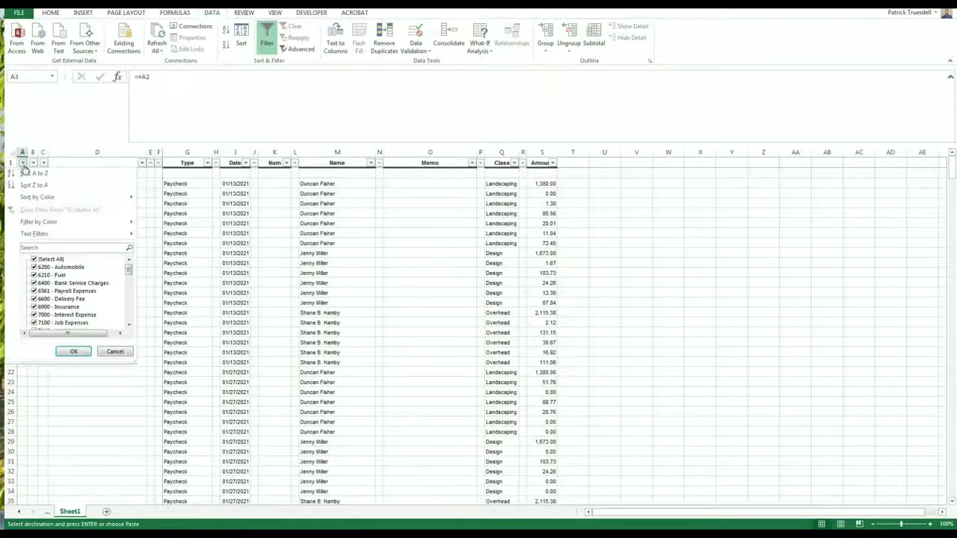
# Set column A's filter to show only (Blanks), applying it twice to get it right.
pyautogui.click(33, 260)
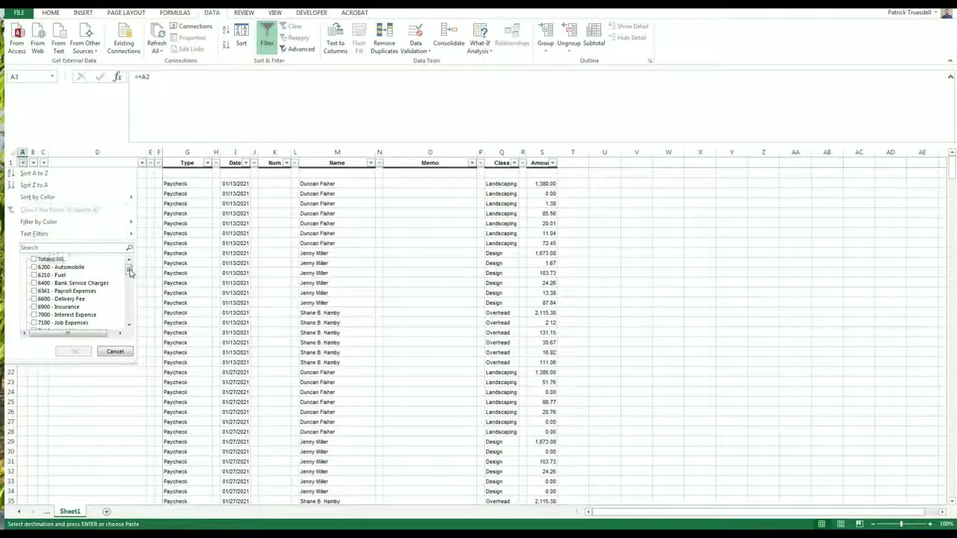
pyautogui.moveTo(128, 269); pyautogui.dragTo(129, 318)
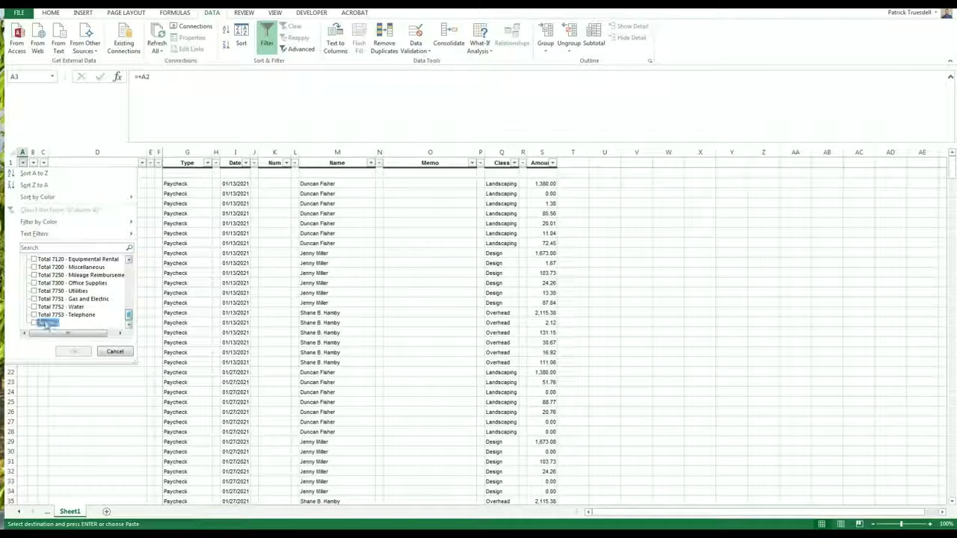
pyautogui.click(45, 323)
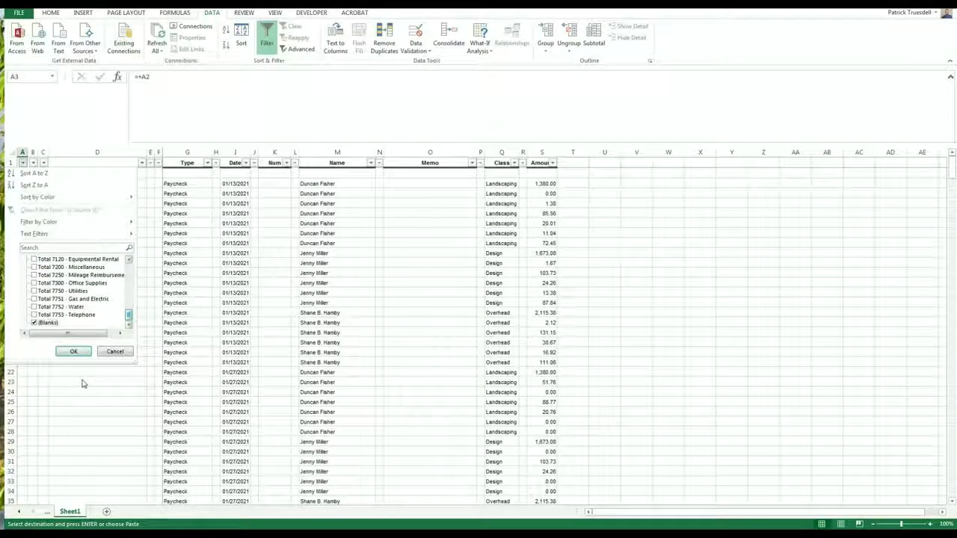
pyautogui.press('Return')
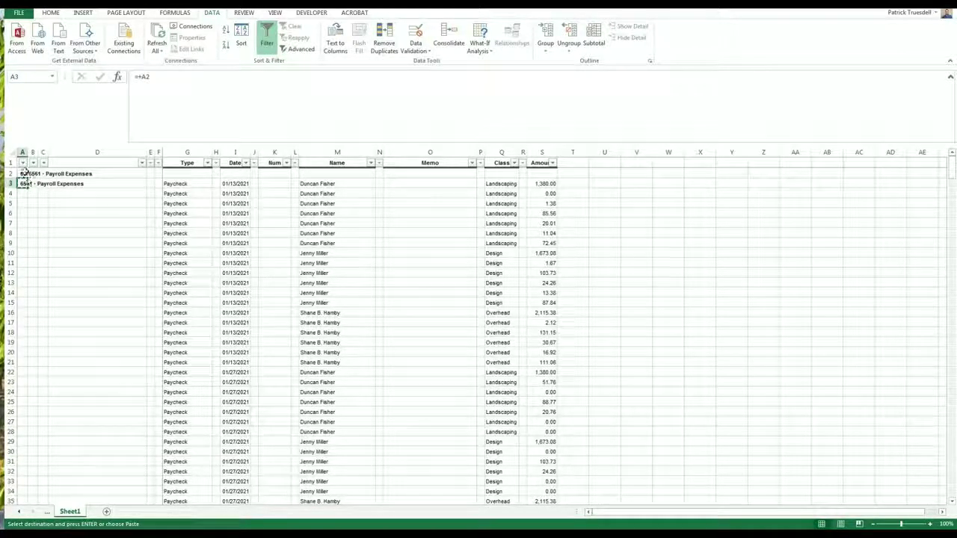
pyautogui.click(23, 163)
pyautogui.click(34, 260)
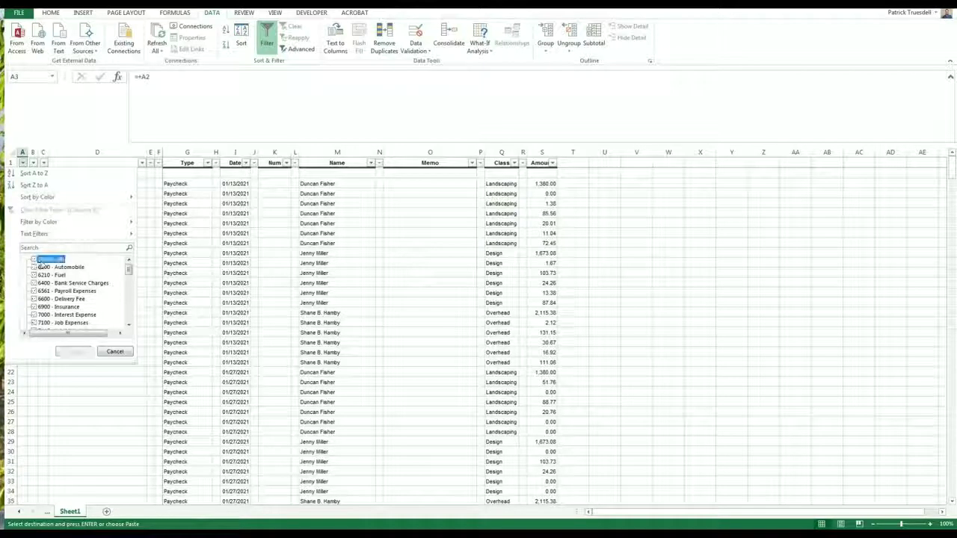
pyautogui.scroll(-5, 137, 271)
pyautogui.click(34, 323)
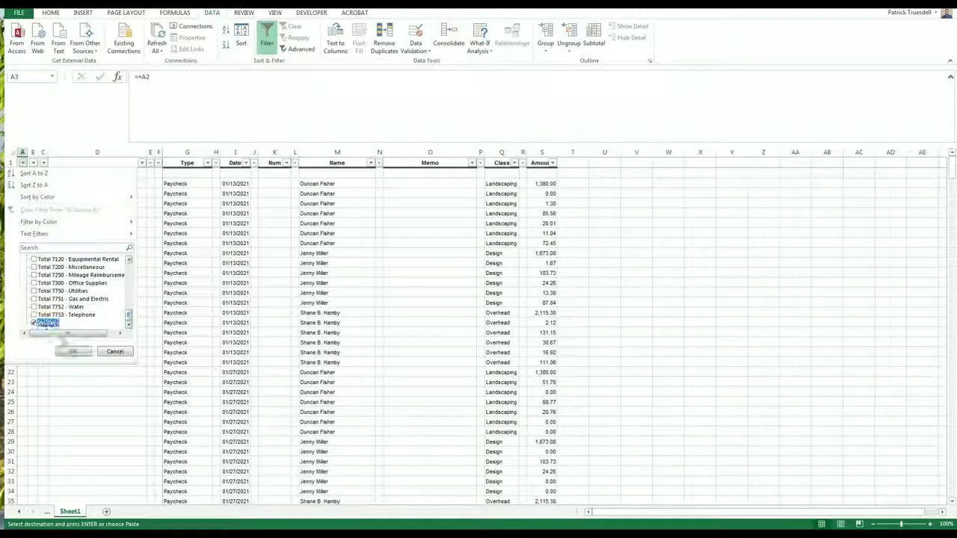
pyautogui.click(73, 351)
# Select the visible blank cells from A4 down and paste the =+A2 label formula into them.
pyautogui.click(86, 163)
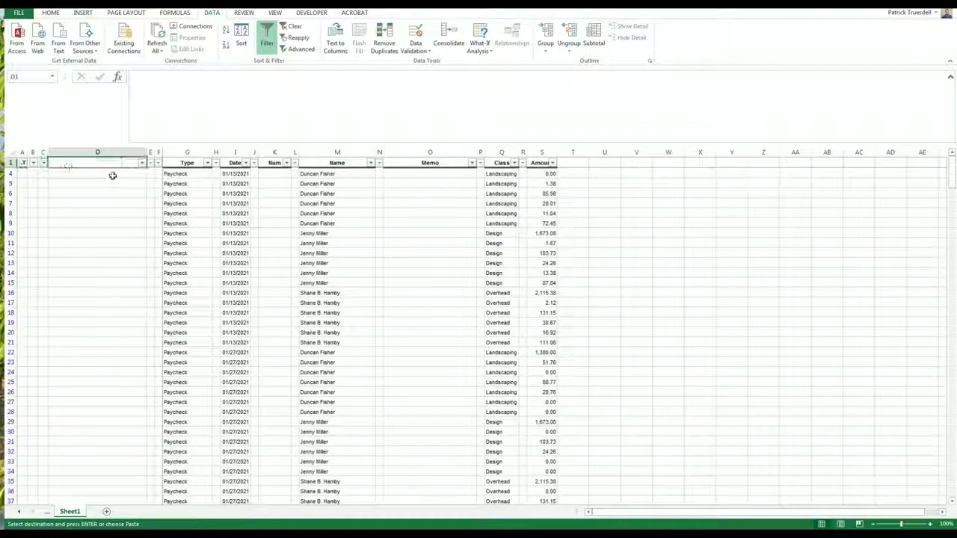
pyautogui.press('Home')
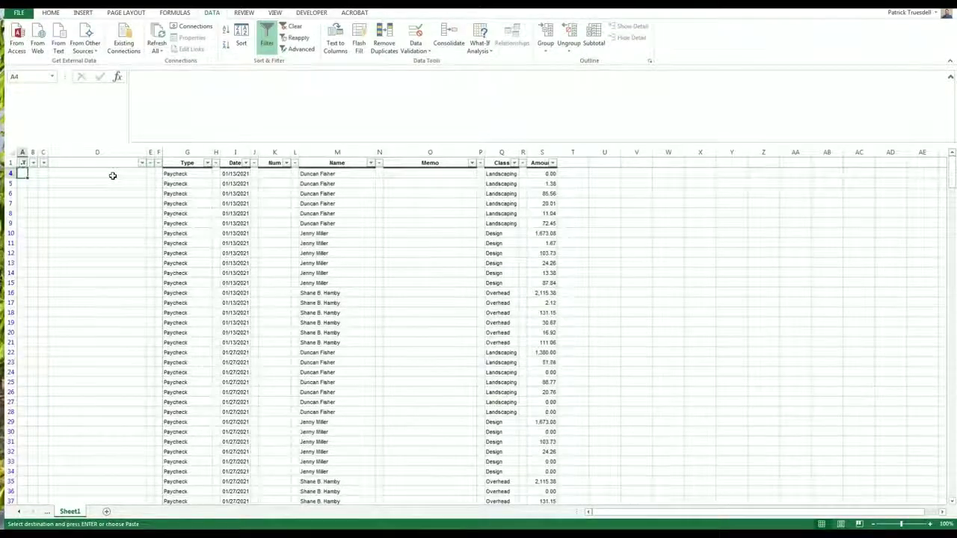
pyautogui.hotkey('ctrl', 'shift', 'Down')
pyautogui.hotkey('shift', 'pagedown')
pyautogui.hotkey('shift', 'pagedown')
pyautogui.hotkey('shift', 'pagedown')
pyautogui.hotkey('shift', 'pagedown')
pyautogui.hotkey('shift', 'pagedown')
pyautogui.hotkey('shift', 'pagedown')
pyautogui.hotkey('shift', 'pagedown')
pyautogui.hotkey('shift', 'pagedown')
pyautogui.hotkey('shift', 'pagedown')
pyautogui.hotkey('shift', 'pagedown')
pyautogui.hotkey('shift', 'pagedown')
pyautogui.hotkey('shift', 'pagedown')
pyautogui.hotkey('shift', 'pagedown')
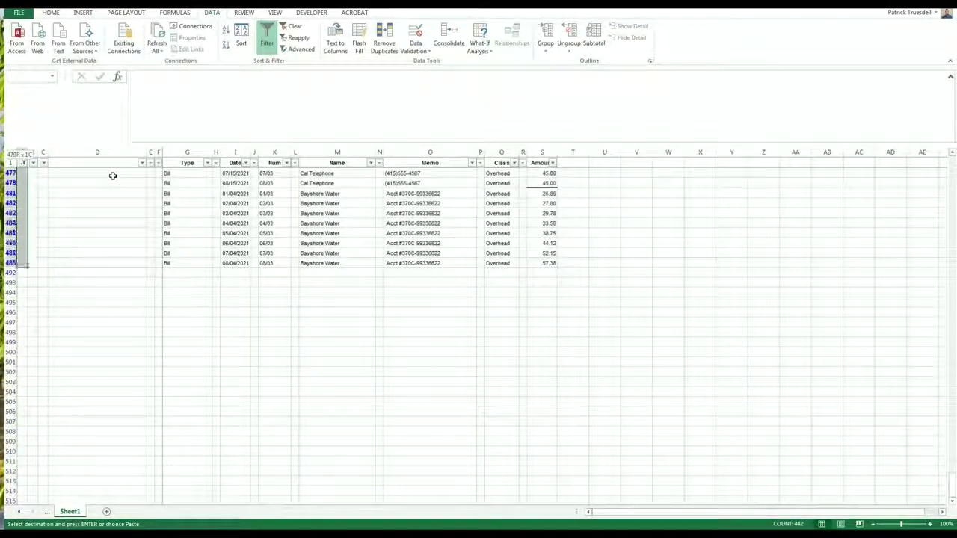
pyautogui.hotkey('ctrl', 'v')
pyautogui.scroll(9, 103, 337)
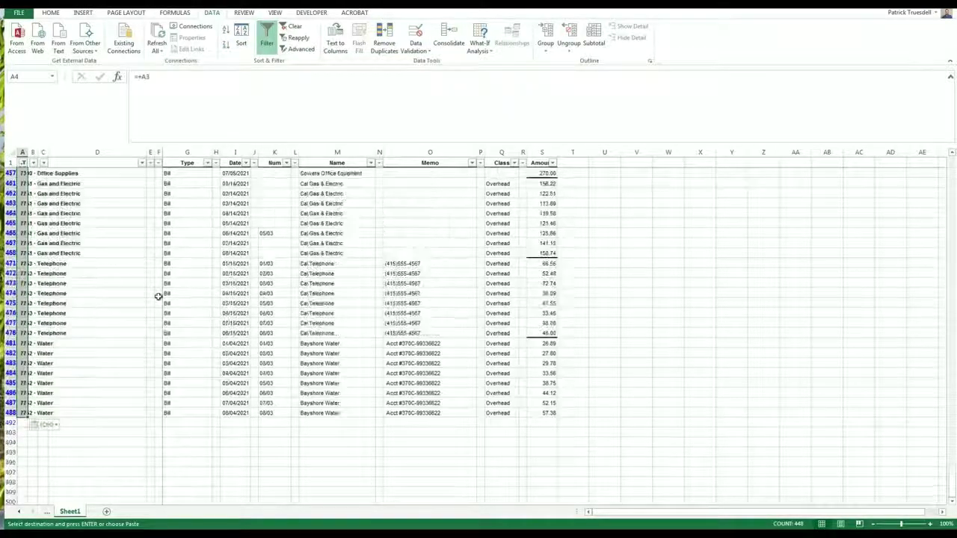
pyautogui.scroll(13, 75, 255)
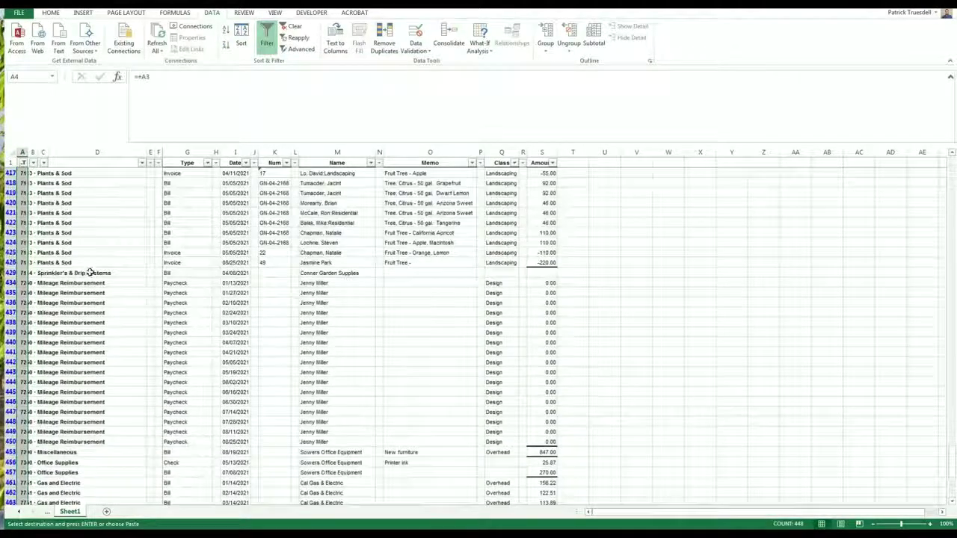
pyautogui.scroll(15, 94, 266)
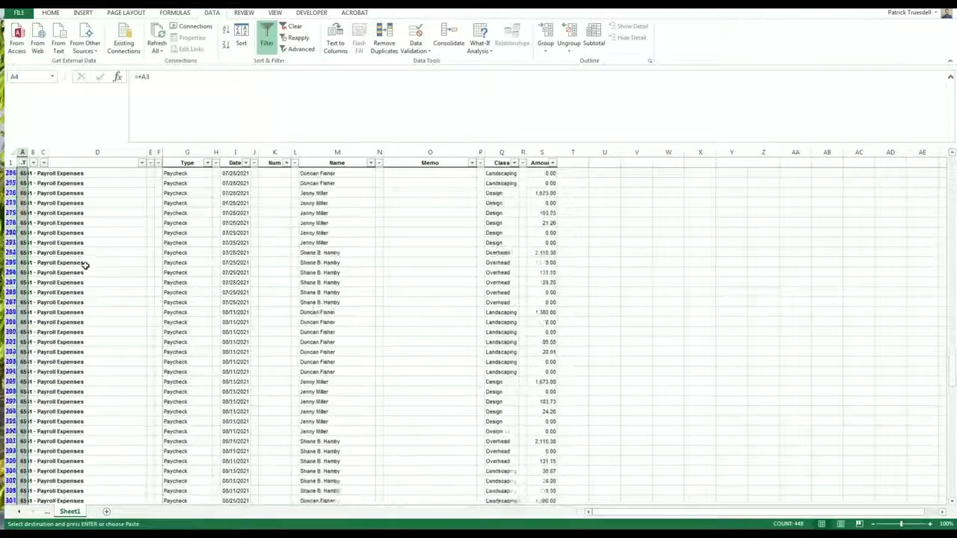
pyautogui.scroll(6, 79, 265)
pyautogui.click(75, 183)
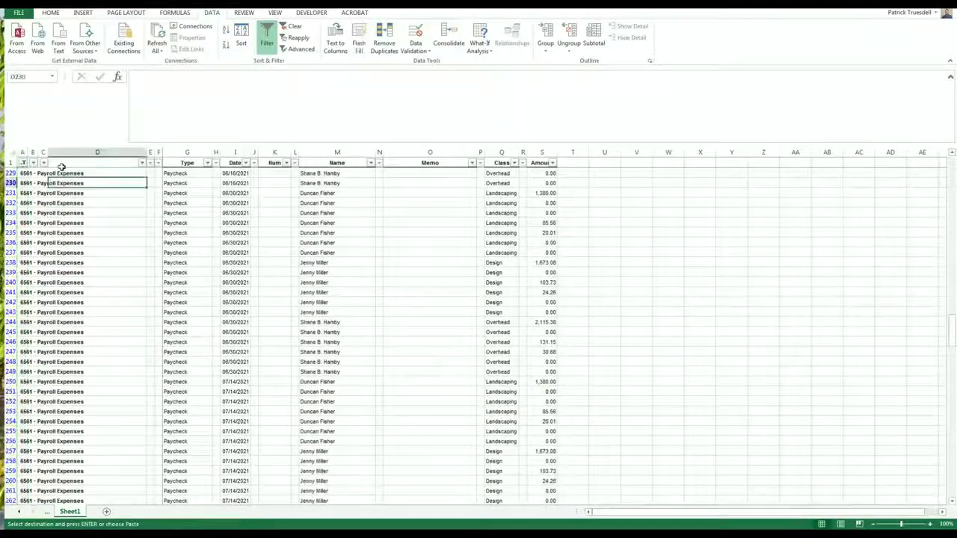
# Clear the column A filter and paste column A back as plain values.
pyautogui.click(296, 30)
pyautogui.click(28, 183)
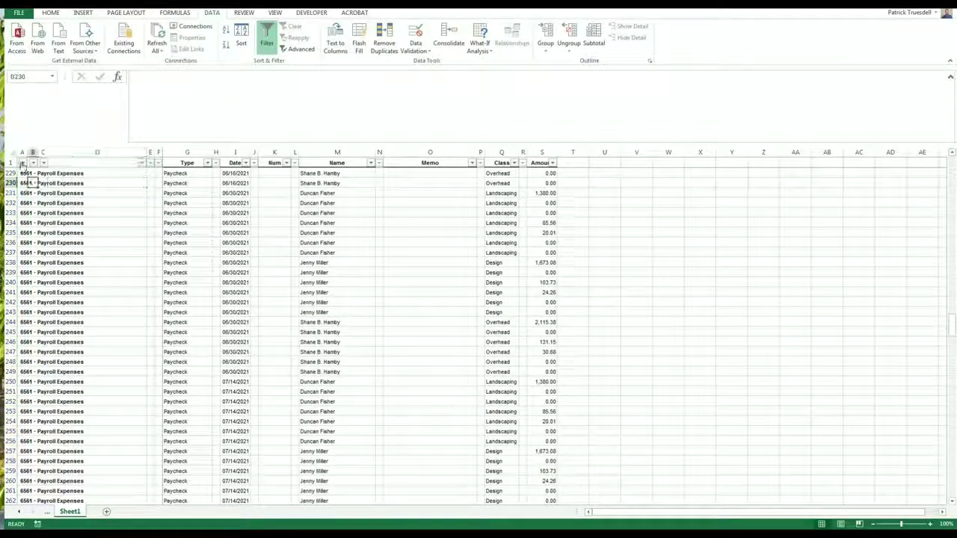
pyautogui.click(23, 152)
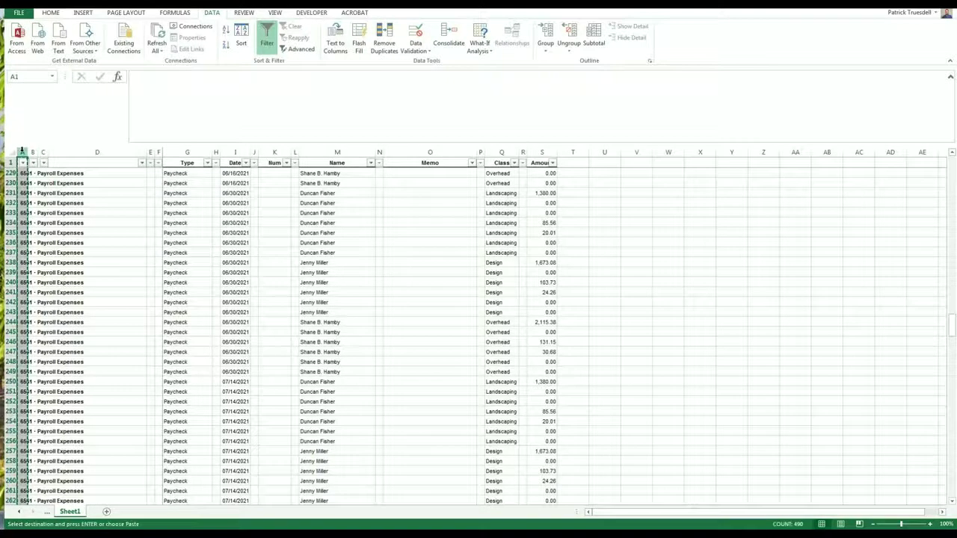
pyautogui.hotkey('ctrl', 'alt', 'v')
pyautogui.press('Return')
pyautogui.click(97, 152)
pyautogui.click(98, 202)
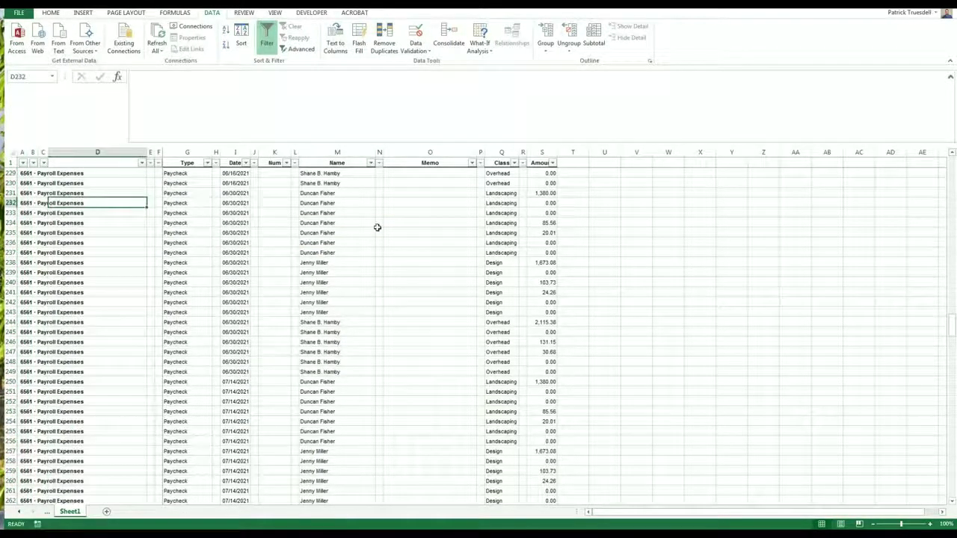
# Widen the Class column and check its Overhead and Landscaping entries in Q229 and Q235.
pyautogui.click(499, 183)
pyautogui.moveTo(518, 151); pyautogui.dragTo(550, 151)
pyautogui.click(515, 162)
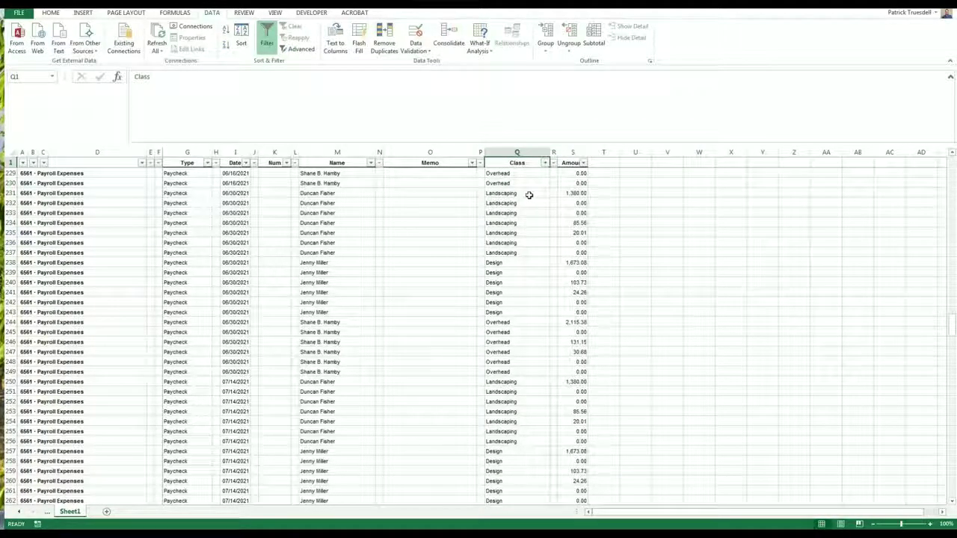
pyautogui.click(517, 232)
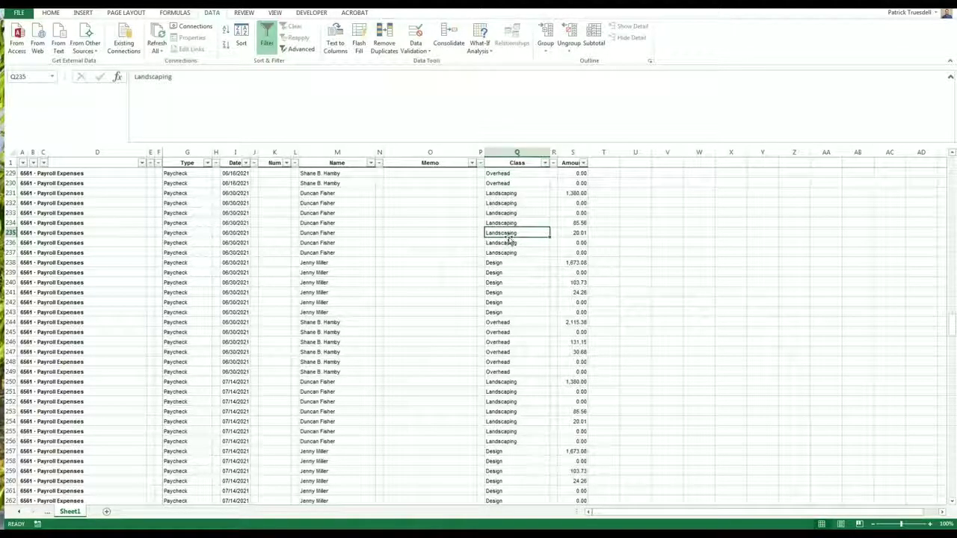
pyautogui.click(512, 173)
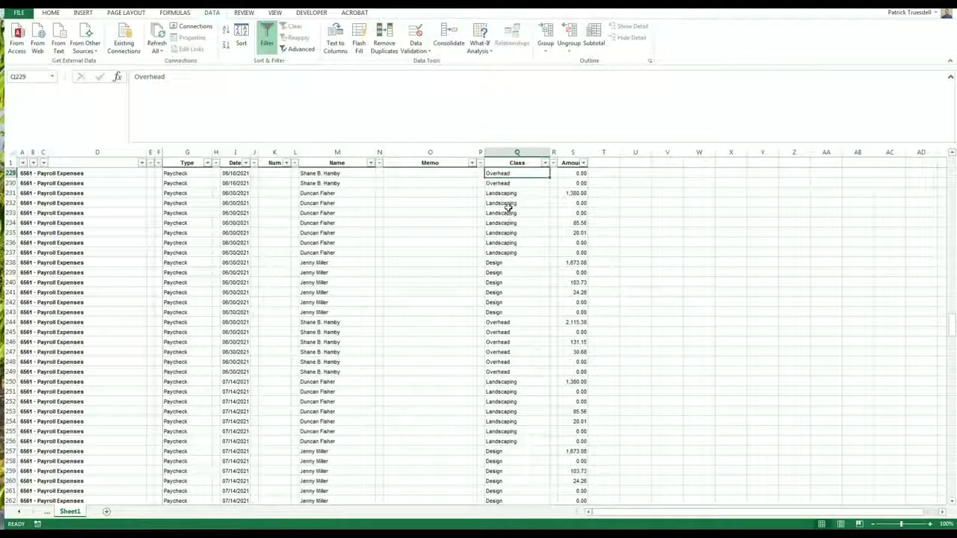
pyautogui.click(509, 232)
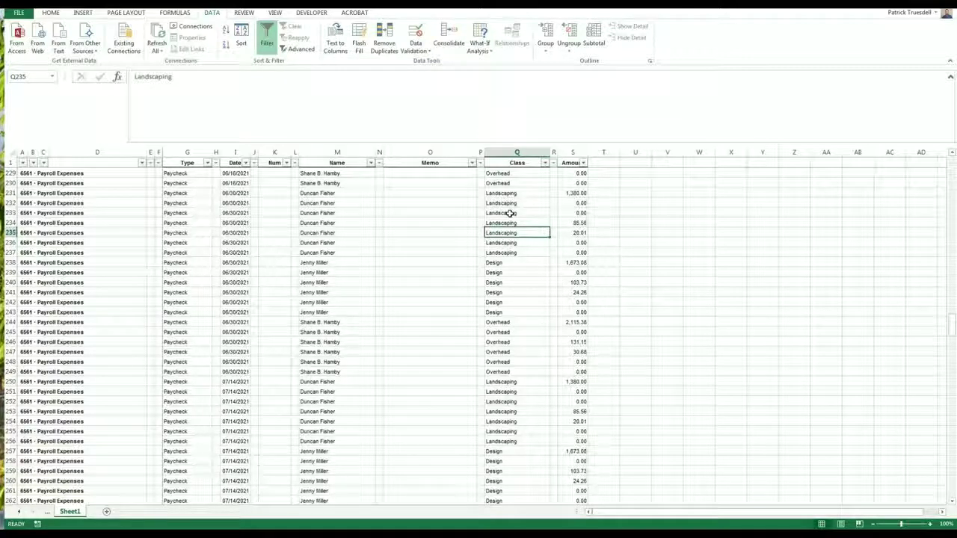
# Enter an apostrophe mark in the empty Memo cell O234.
pyautogui.click(439, 220)
pyautogui.write("'")
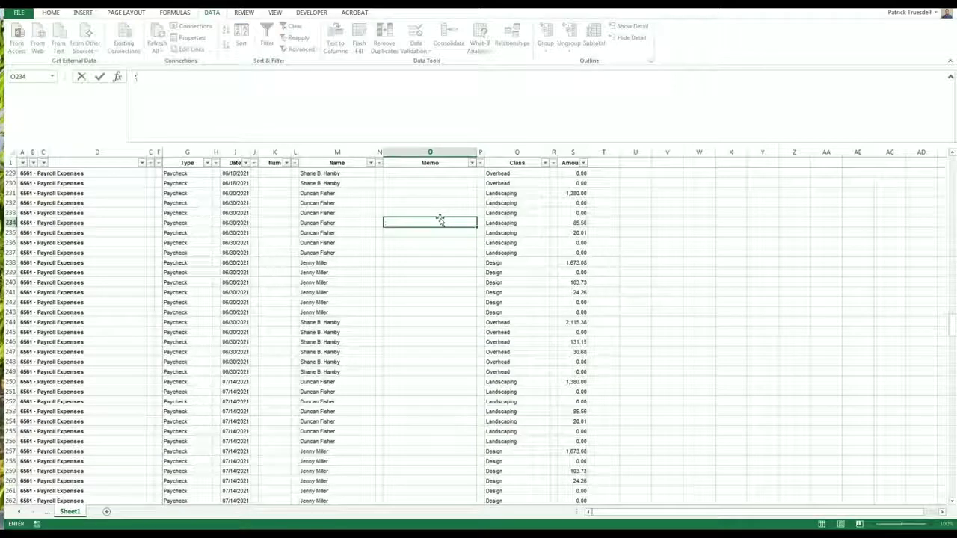
pyautogui.click(440, 221)
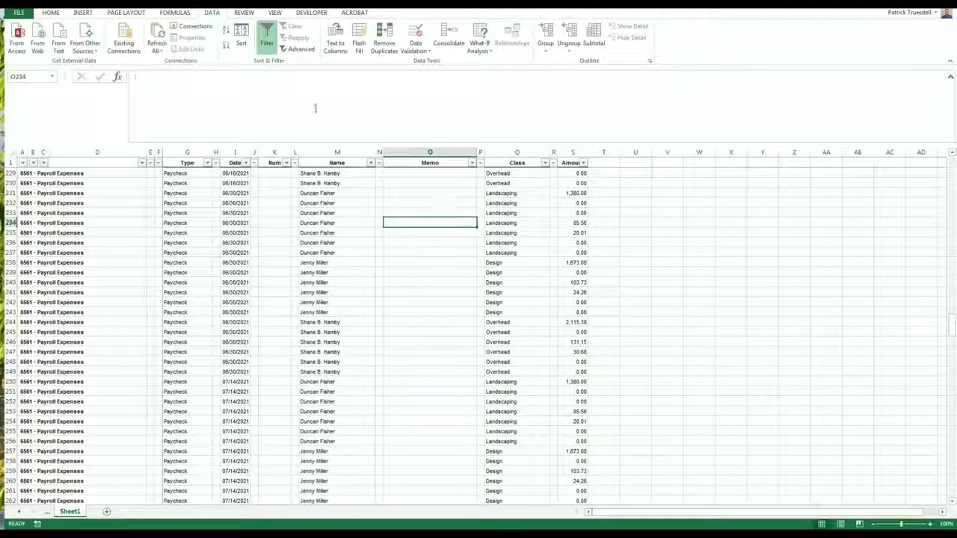
pyautogui.click(333, 44)
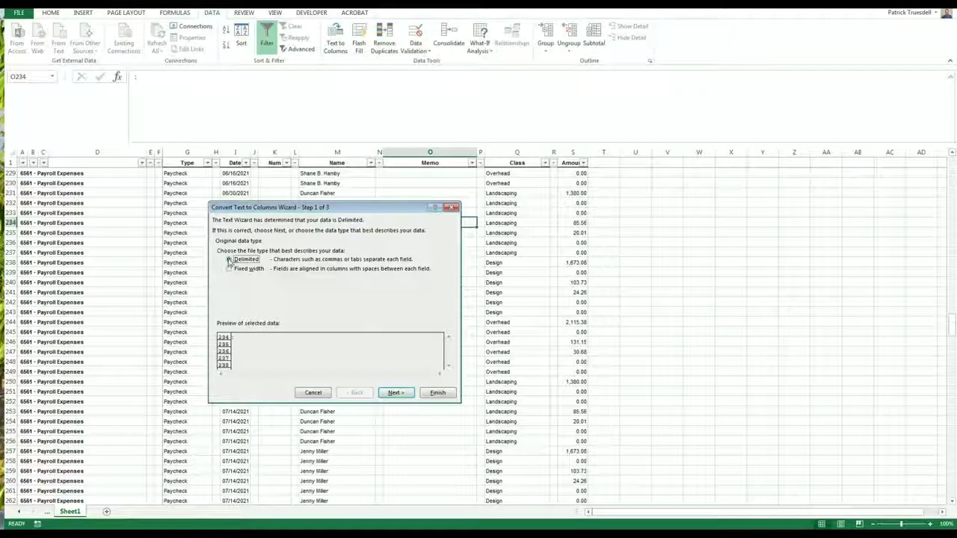
pyautogui.click(393, 393)
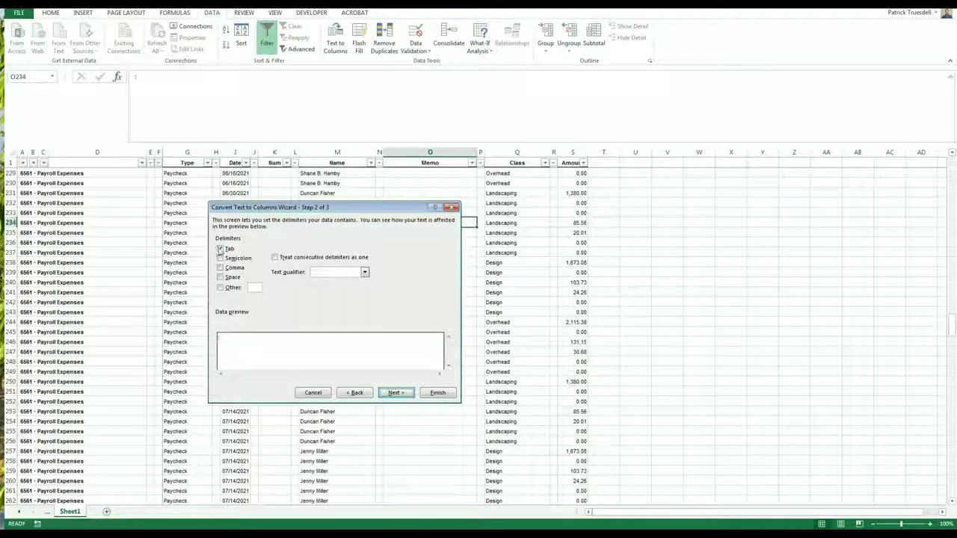
pyautogui.click(219, 249)
pyautogui.click(219, 288)
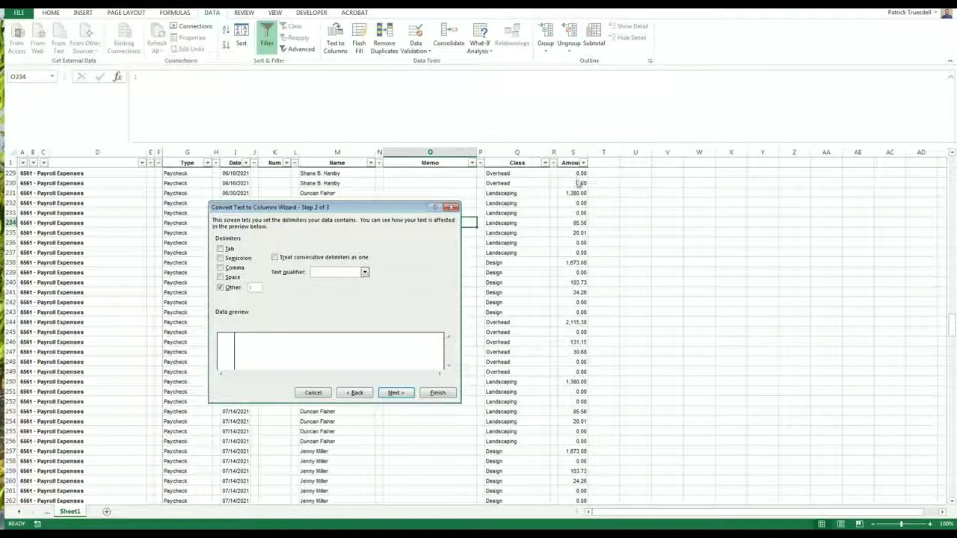
pyautogui.click(311, 393)
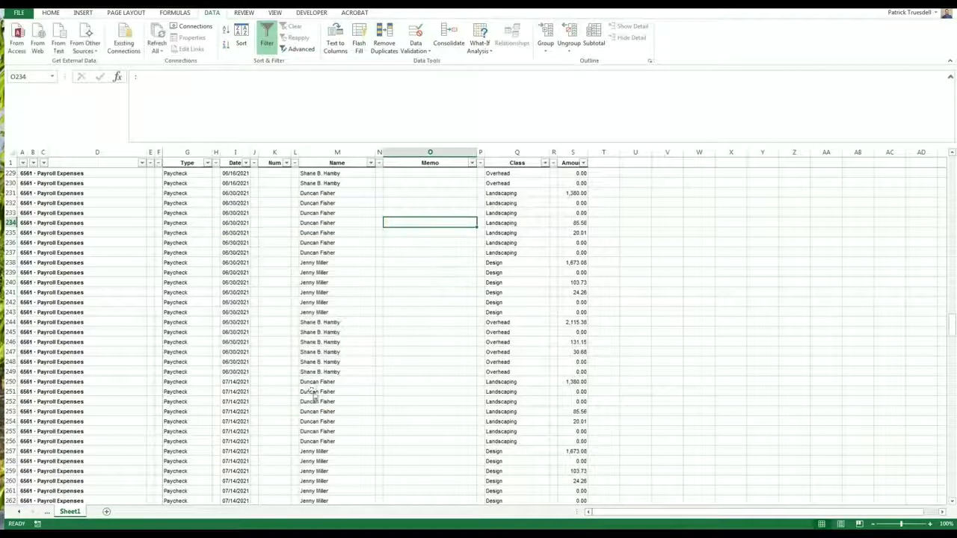
pyautogui.click(529, 214)
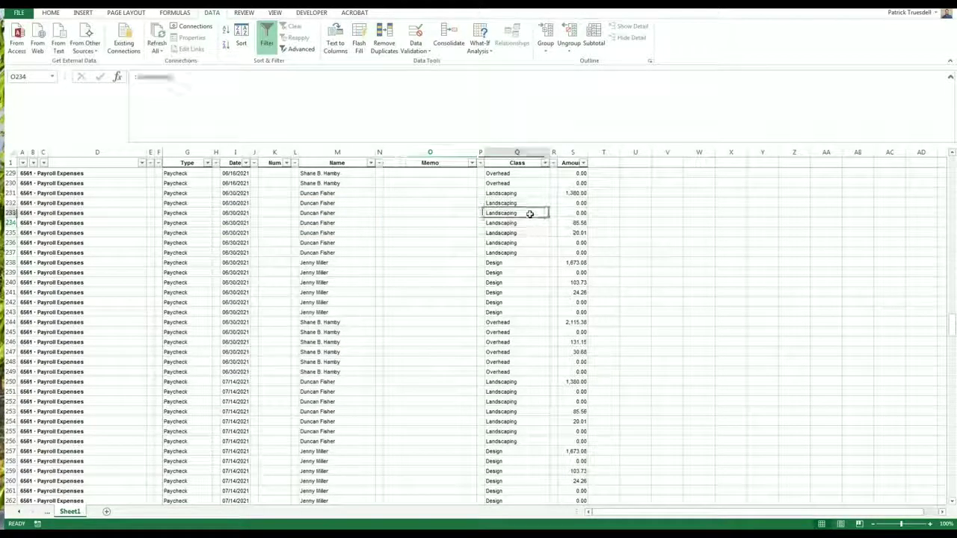
pyautogui.click(78, 192)
pyautogui.scroll(7, 102, 217)
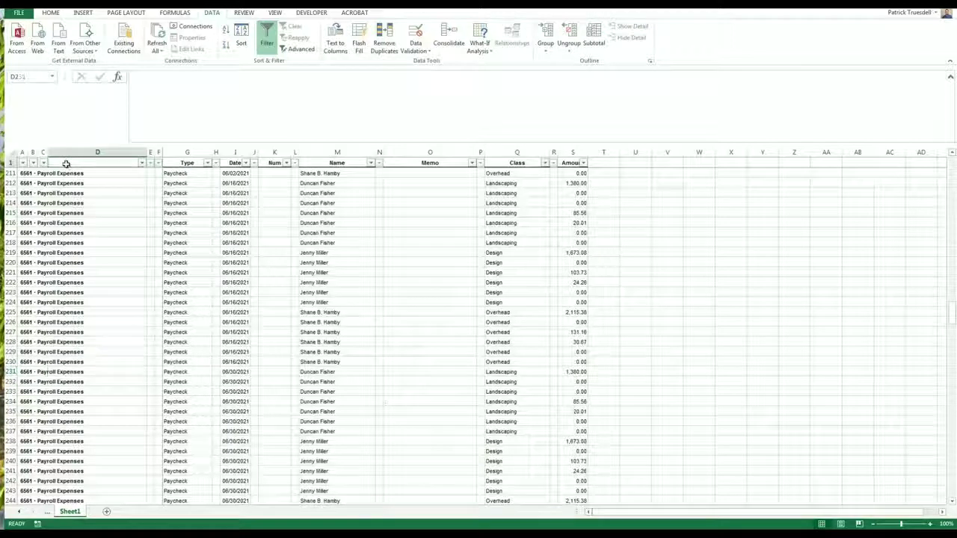
pyautogui.hotkey('ctrl', 'Up')
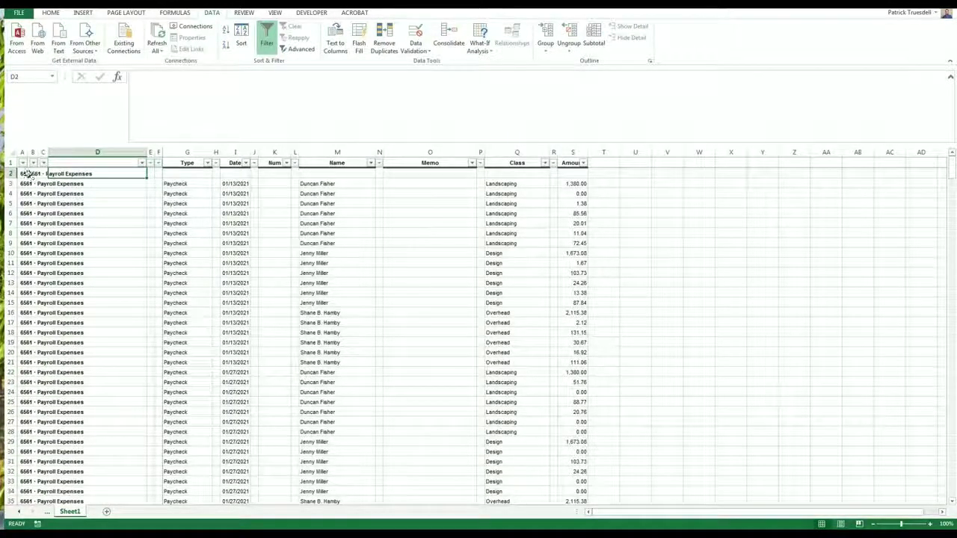
pyautogui.click(27, 174)
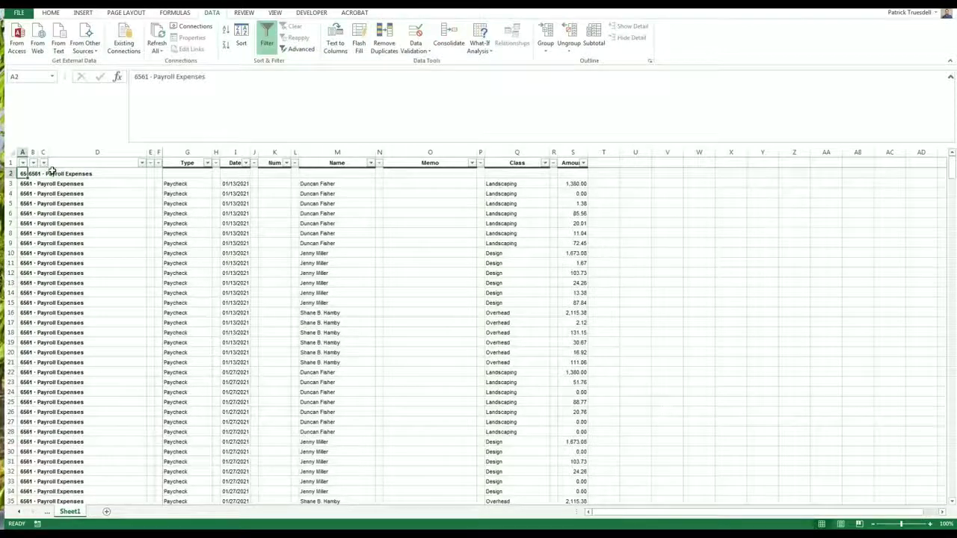
pyautogui.scroll(-20, 105, 187)
pyautogui.scroll(-20, 142, 256)
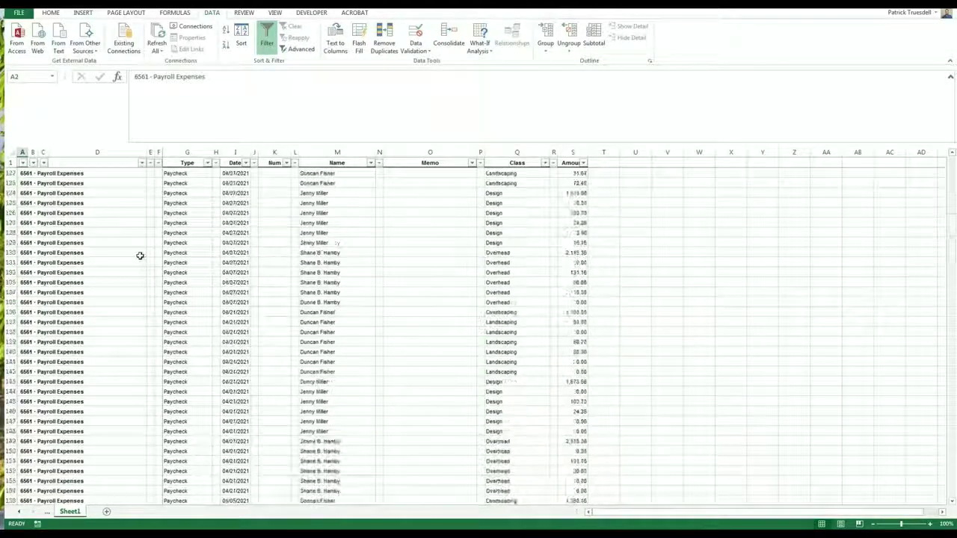
pyautogui.click(87, 320)
pyautogui.hotkey('ctrl', 'Down')
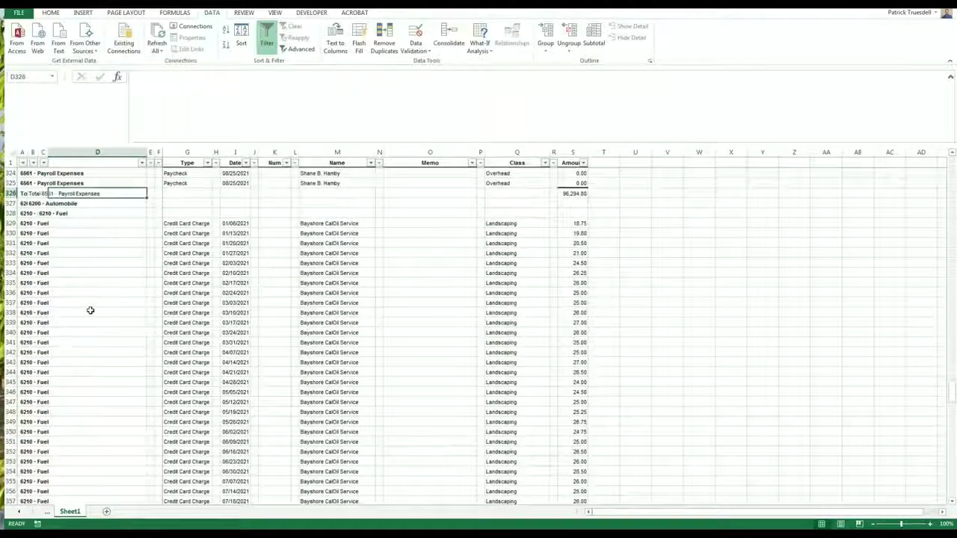
pyautogui.scroll(-5, 254, 287)
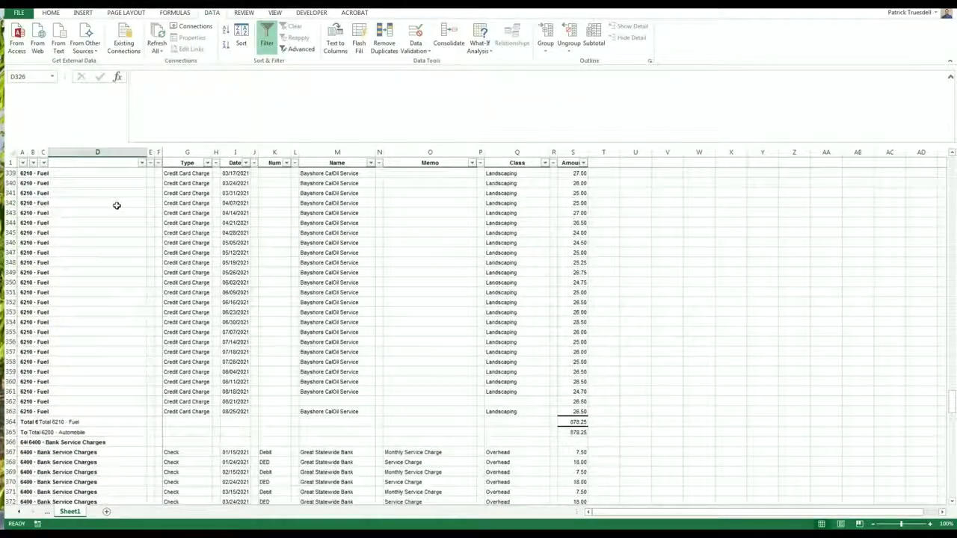
pyautogui.click(235, 215)
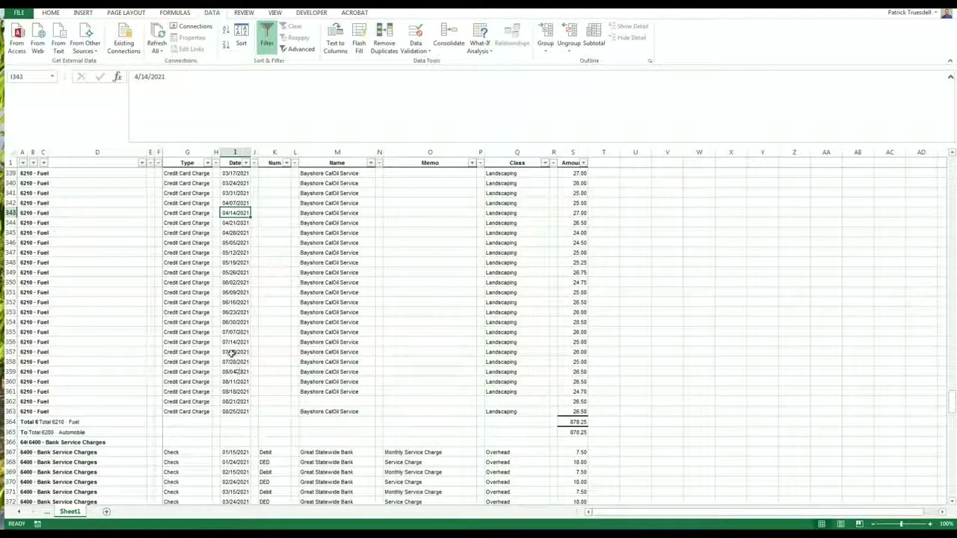
pyautogui.scroll(-4, 246, 354)
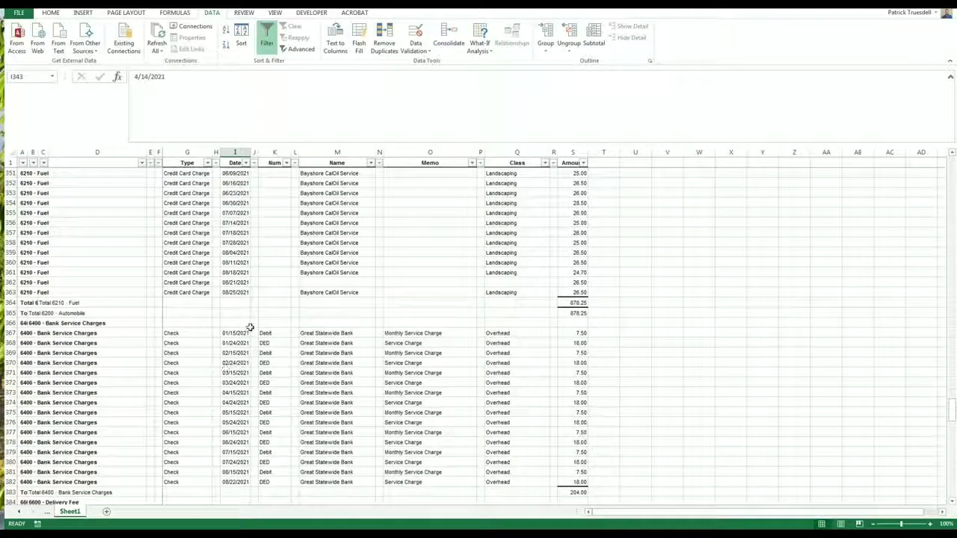
# Filter the Date column to exclude rows with blank dates.
pyautogui.click(233, 184)
pyautogui.click(246, 163)
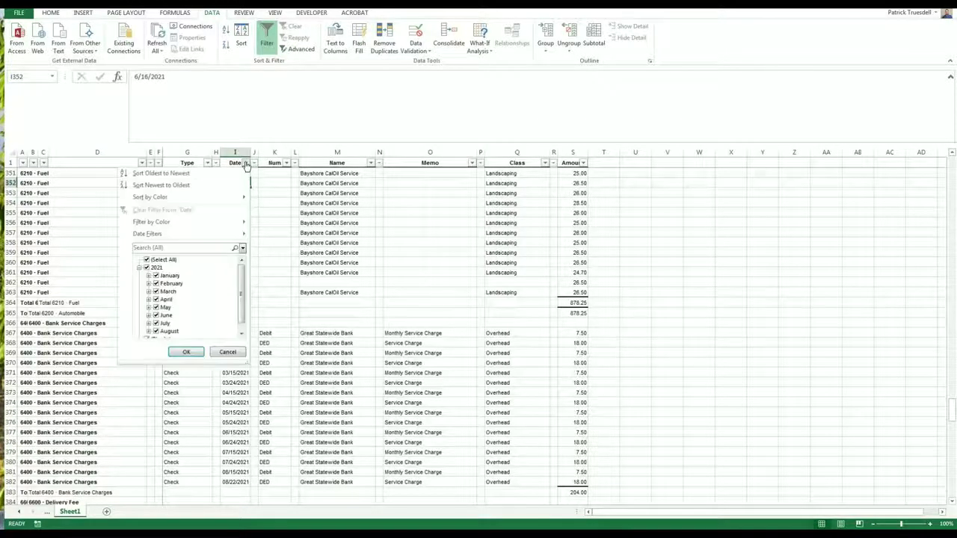
pyautogui.click(168, 260)
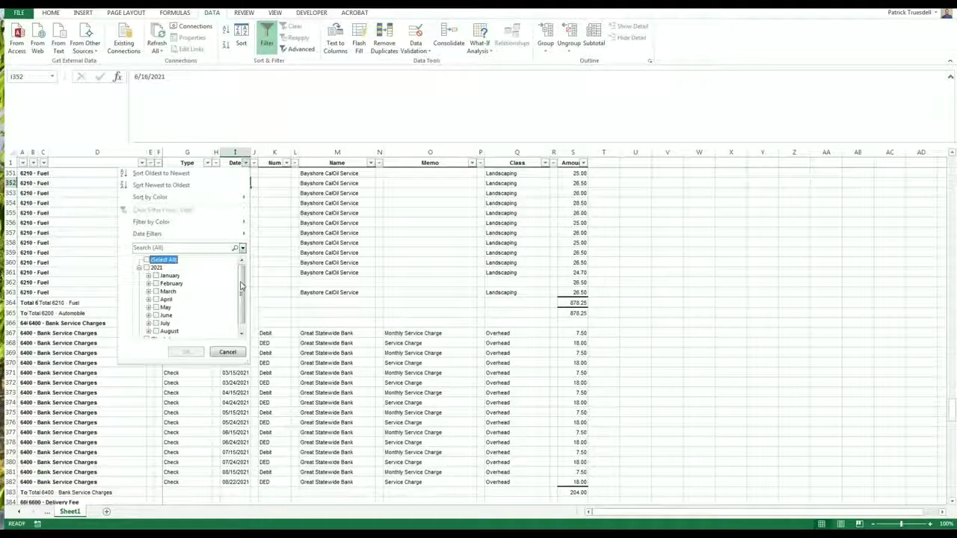
pyautogui.click(146, 260)
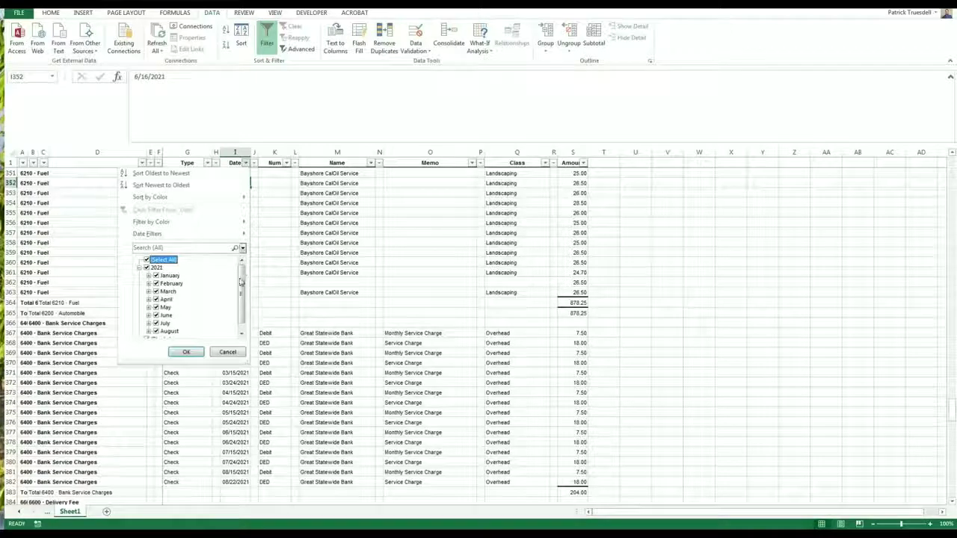
pyautogui.scroll(-1, 241, 281)
pyautogui.click(146, 331)
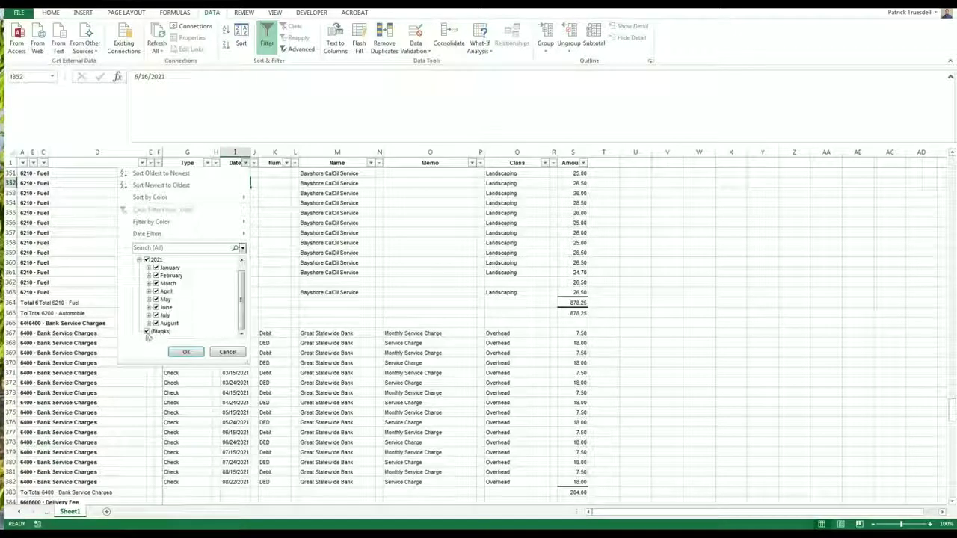
pyautogui.click(187, 352)
pyautogui.scroll(4, 192, 320)
pyautogui.scroll(-4, 224, 337)
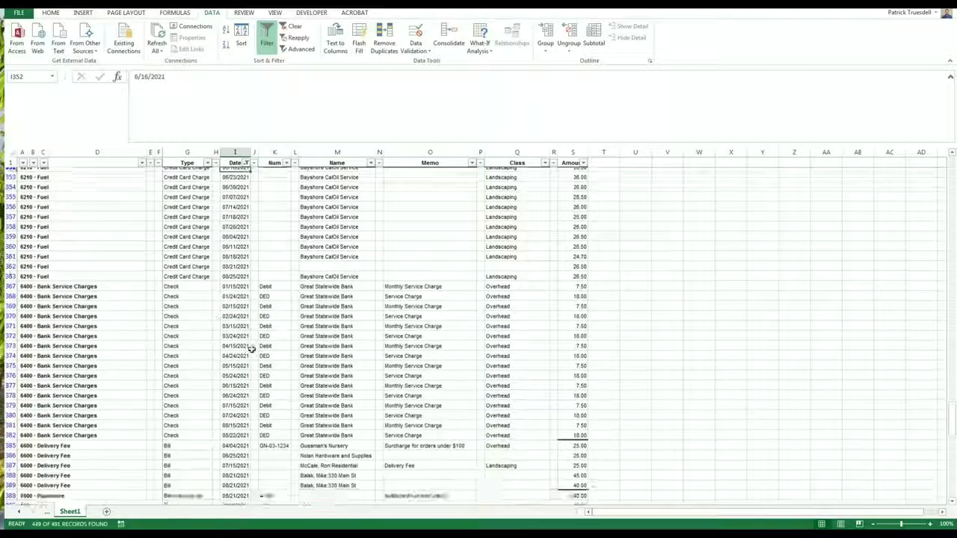
pyautogui.scroll(-20, 258, 347)
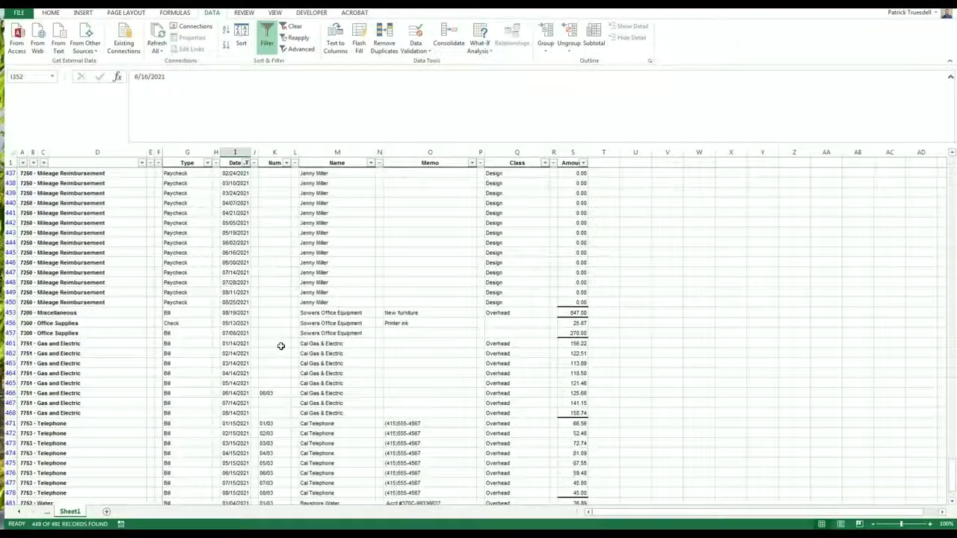
# Refilter Date to show only blank dates, leaving 42 rows down to TOTAL 102,406.97.
pyautogui.click(246, 163)
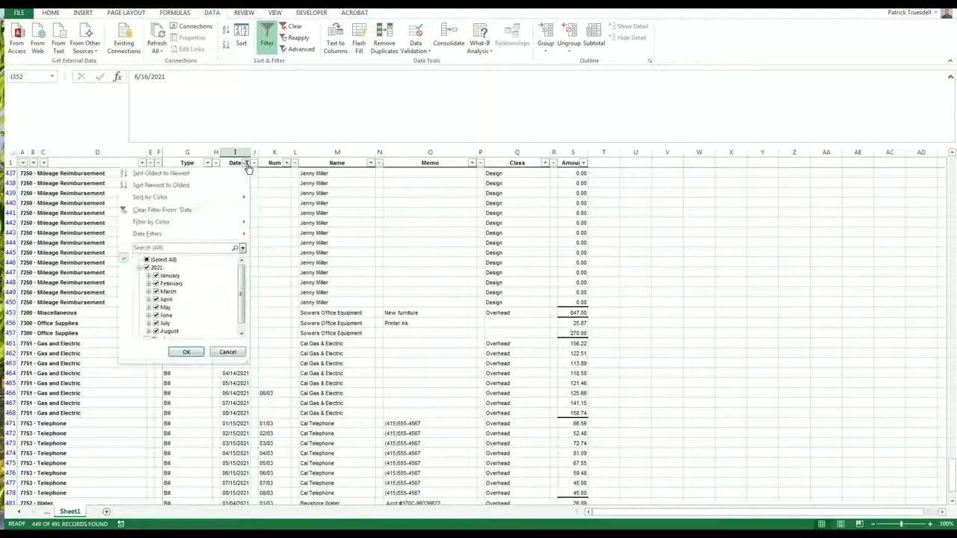
pyautogui.click(147, 260)
pyautogui.click(146, 260)
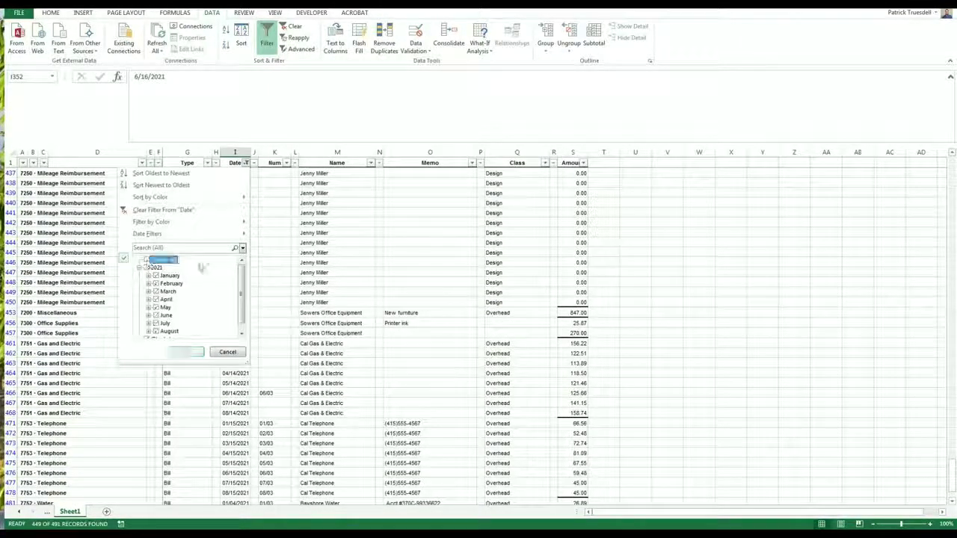
pyautogui.click(242, 314)
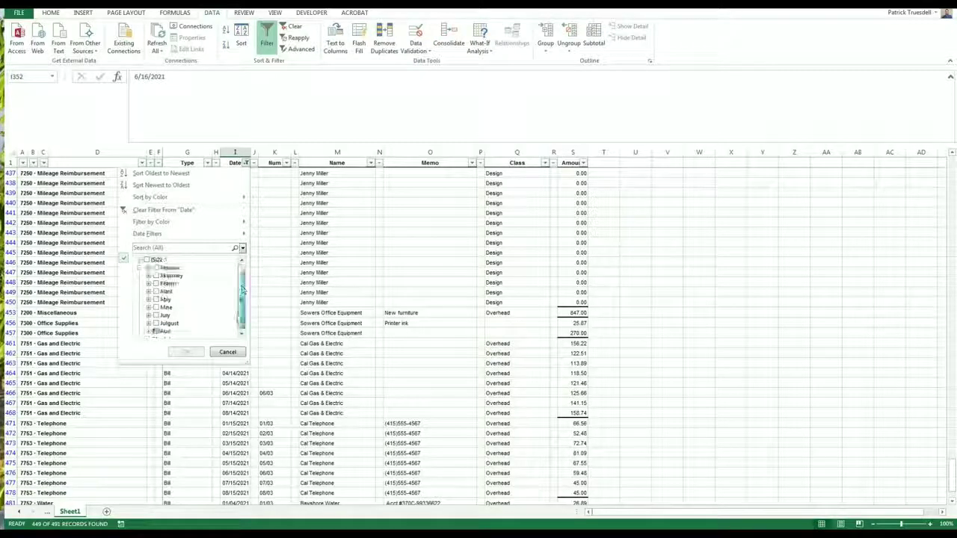
pyautogui.click(147, 331)
pyautogui.click(187, 352)
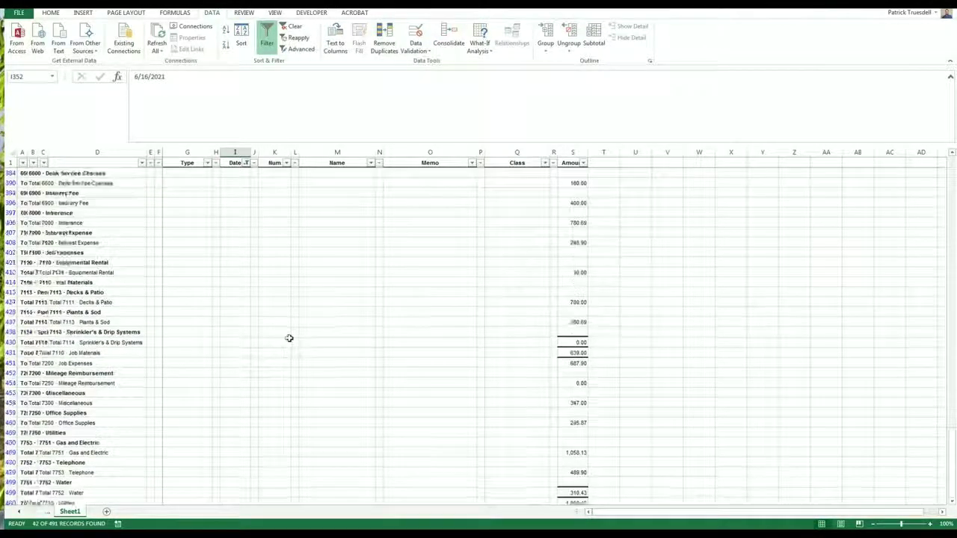
pyautogui.scroll(3, 289, 338)
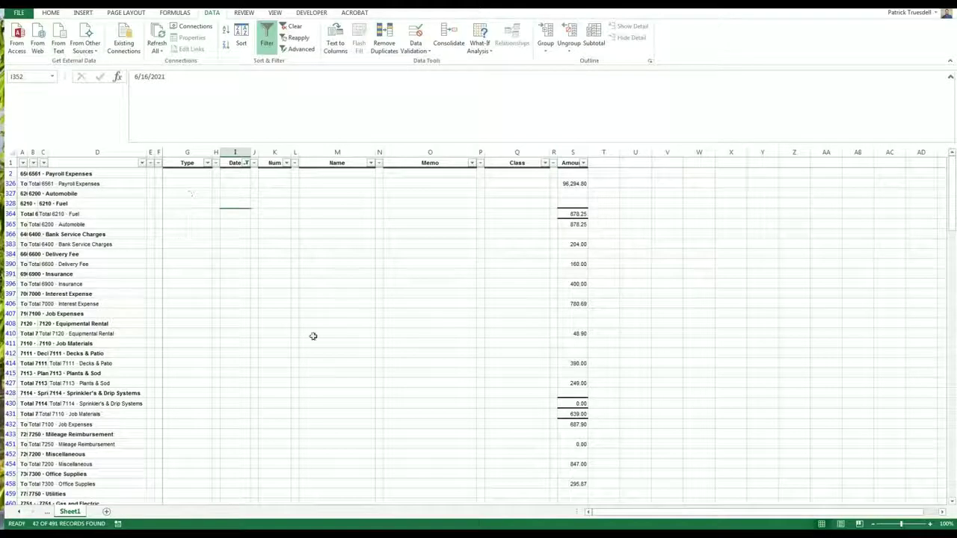
pyautogui.scroll(-3, 312, 336)
pyautogui.scroll(-5, 75, 352)
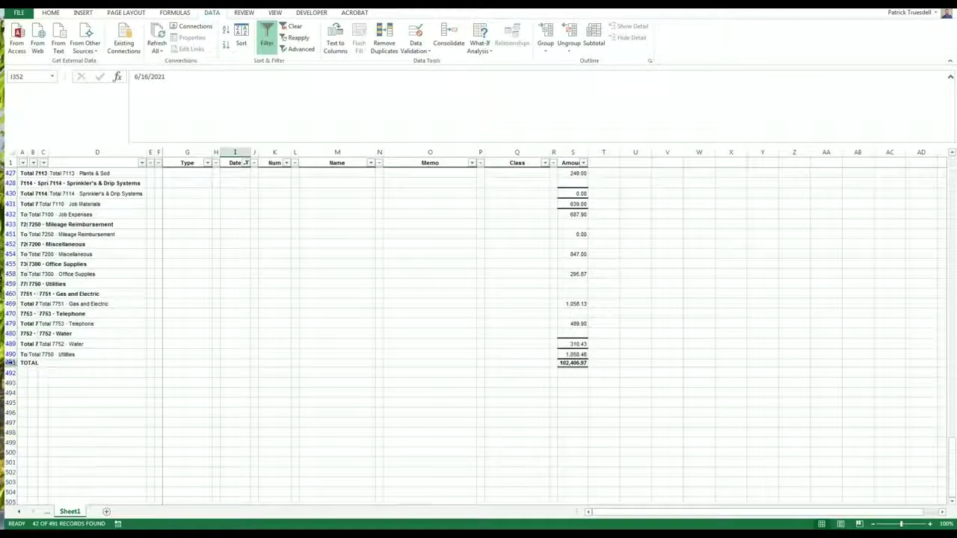
pyautogui.click(10, 365)
pyautogui.scroll(5, 137, 338)
pyautogui.scroll(4, 135, 336)
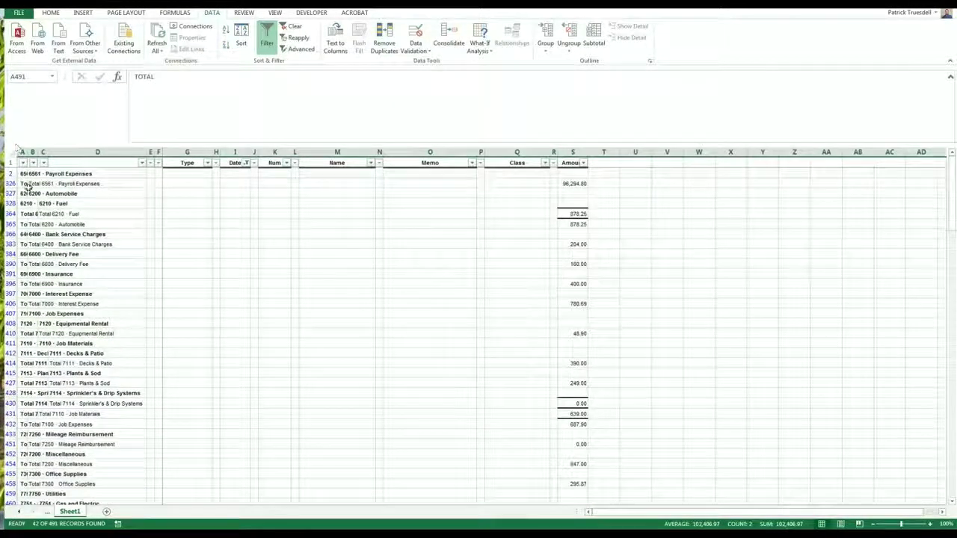
# Delete the 42 visible heading and total rows with Delete Row.
pyautogui.hotkey('ctrl', 'a')
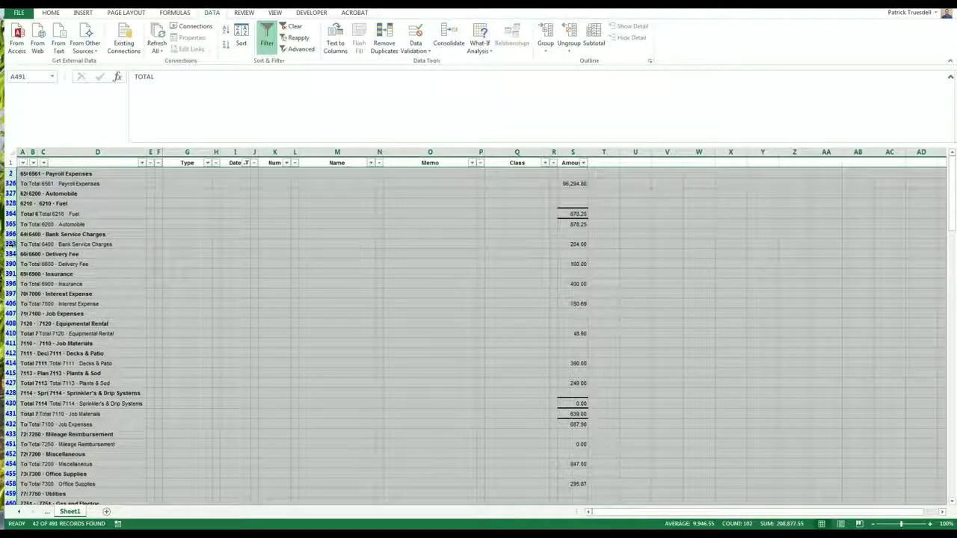
pyautogui.rightClick(10, 244)
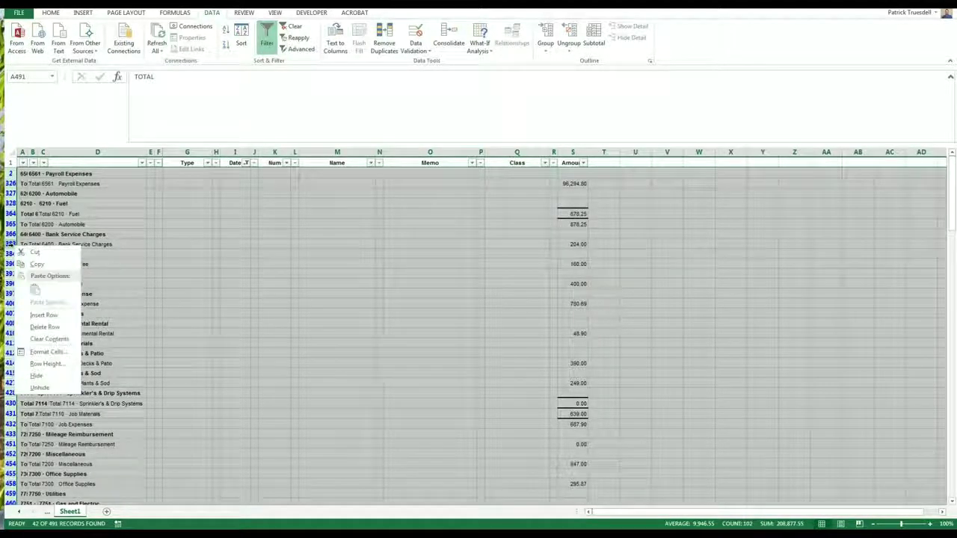
pyautogui.click(45, 328)
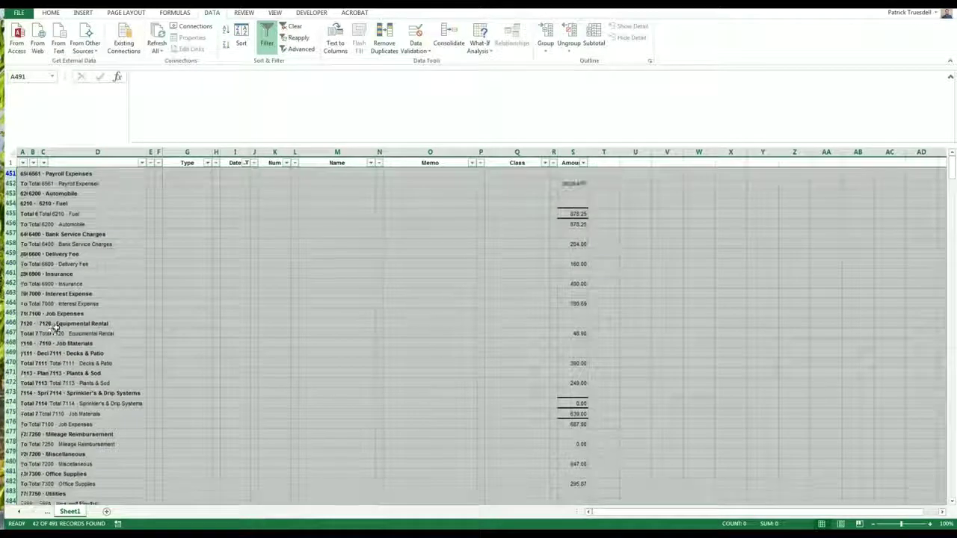
pyautogui.click(220, 174)
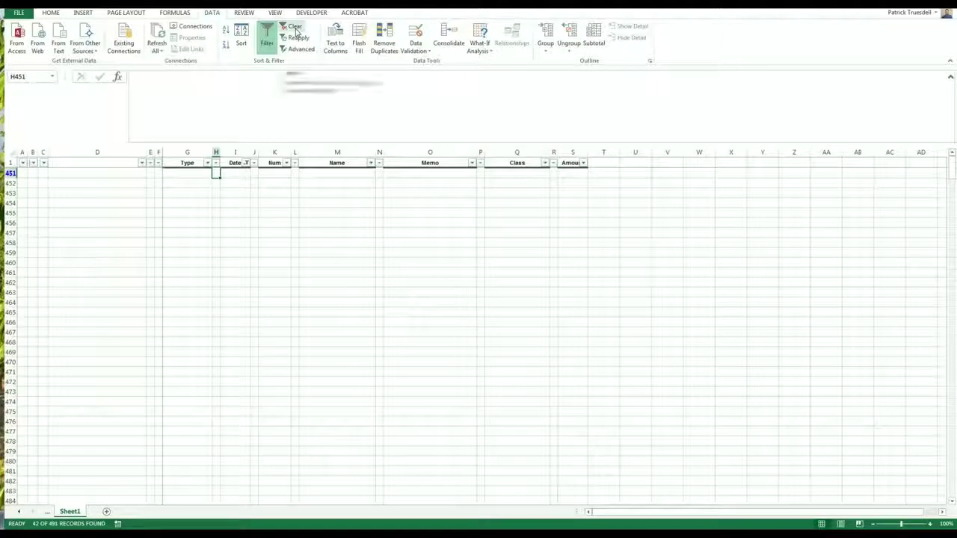
# Clear the filter to show all transaction rows, then switch AutoFilter off.
pyautogui.click(294, 29)
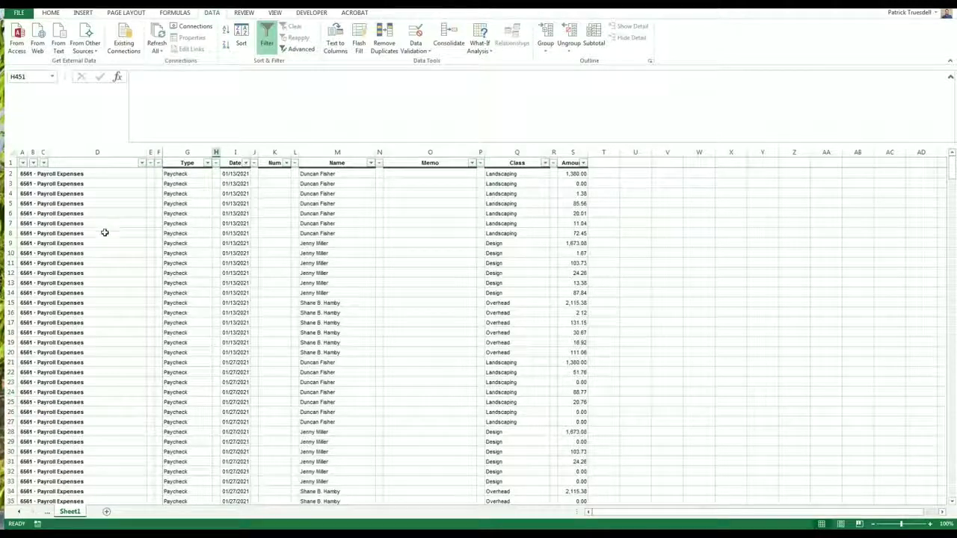
pyautogui.click(103, 225)
pyautogui.keyDown('shift'); pyautogui.click(77, 163); pyautogui.keyUp('shift')
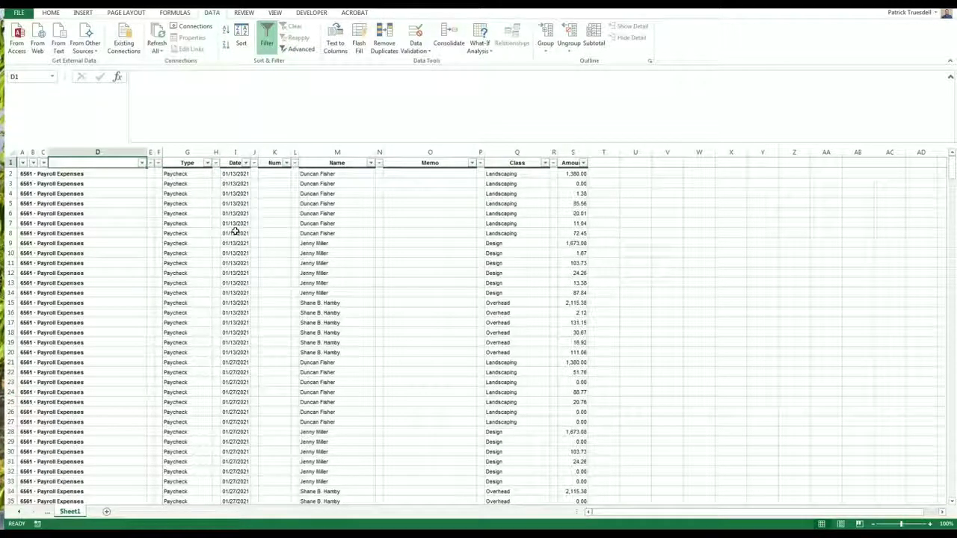
pyautogui.hotkey('ctrl', 'Home')
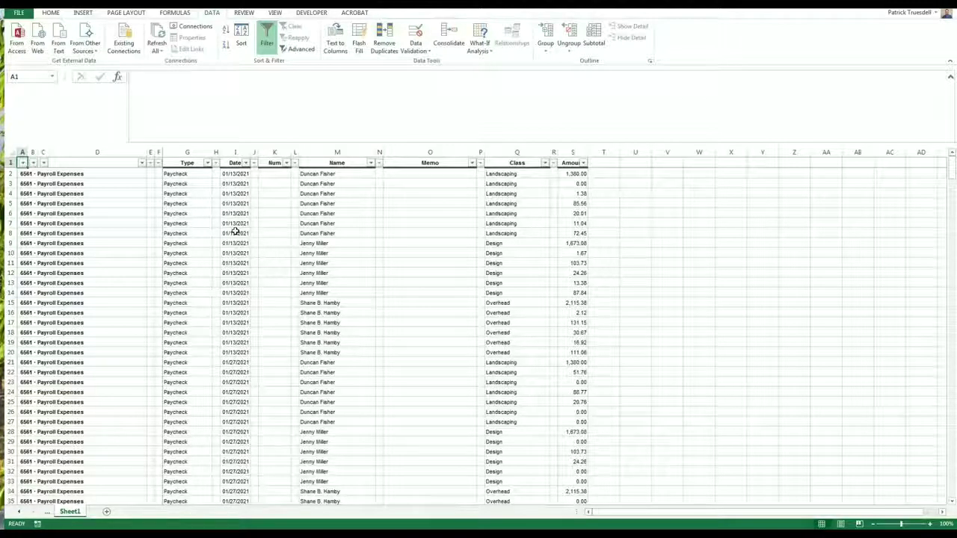
pyautogui.click(267, 39)
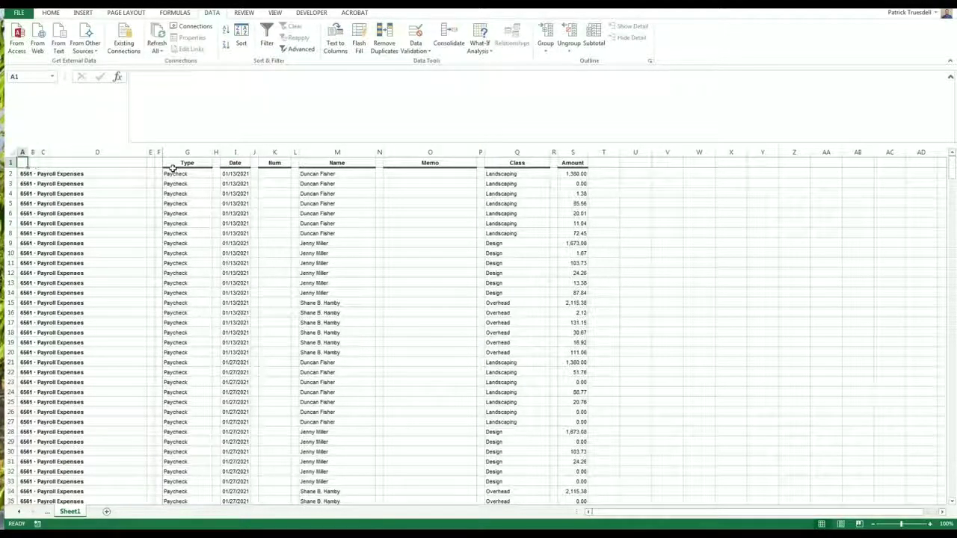
# Head column A 'Account' and fill every blank header cell with x.
pyautogui.write('Acccount')
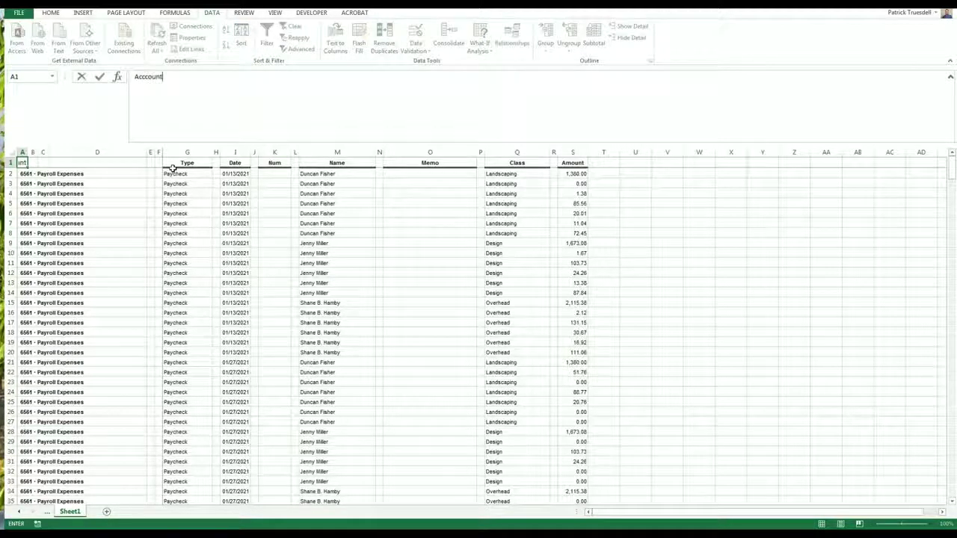
pyautogui.press('Tab')
pyautogui.write('x')
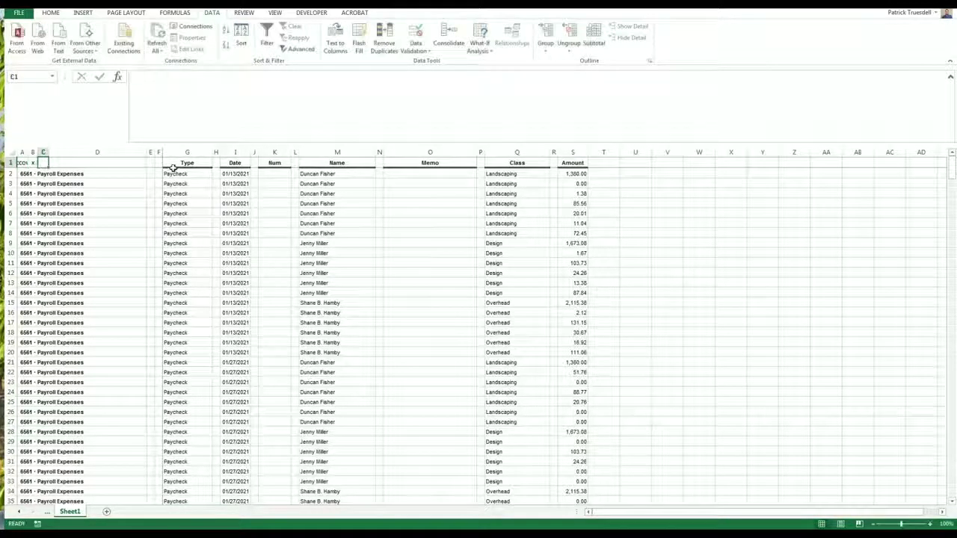
pyautogui.press('Tab')
pyautogui.write('x')
pyautogui.press('Tab')
pyautogui.press('Tab')
pyautogui.write('x')
pyautogui.press('Tab')
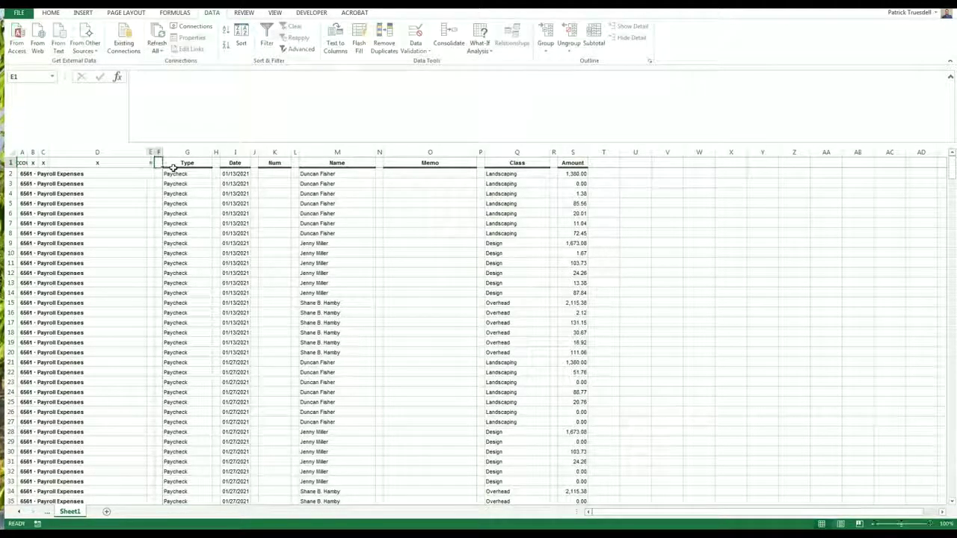
pyautogui.write('x')
pyautogui.press('Tab')
pyautogui.press('Tab')
pyautogui.write('x')
pyautogui.press('Tab')
pyautogui.press('Tab')
pyautogui.write('x')
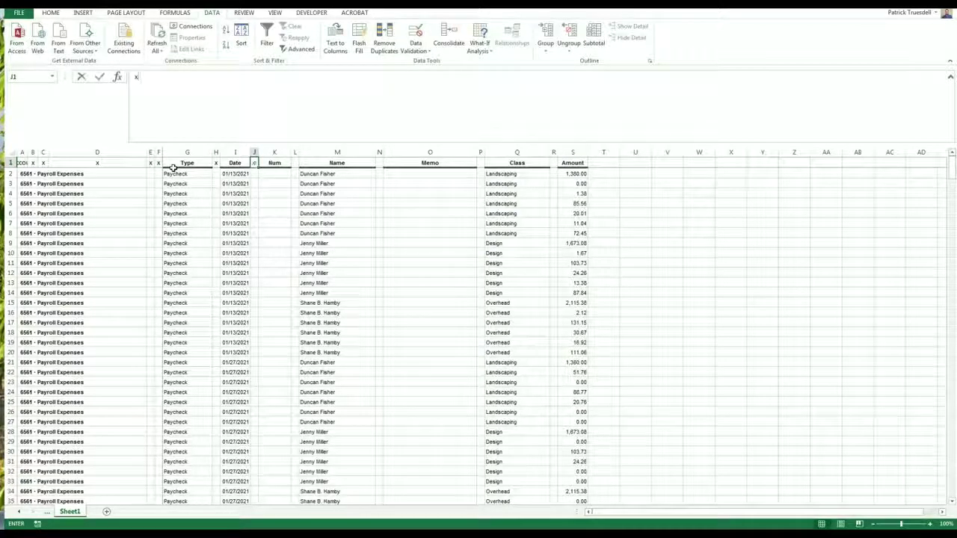
pyautogui.press('Tab')
pyautogui.press('Tab')
pyautogui.write('x')
pyautogui.press('Tab')
pyautogui.press('Tab')
pyautogui.press('Tab')
pyautogui.hotkey('shift', 'Tab')
pyautogui.write('x')
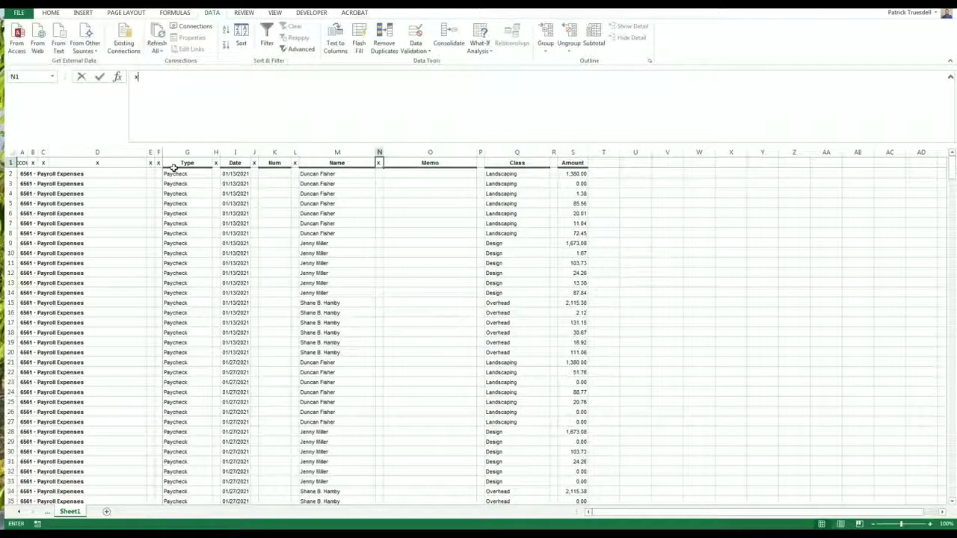
pyautogui.press('Tab')
pyautogui.press('Tab')
pyautogui.write('x')
pyautogui.press('Tab')
pyautogui.press('Tab')
pyautogui.write('x')
pyautogui.press('Tab')
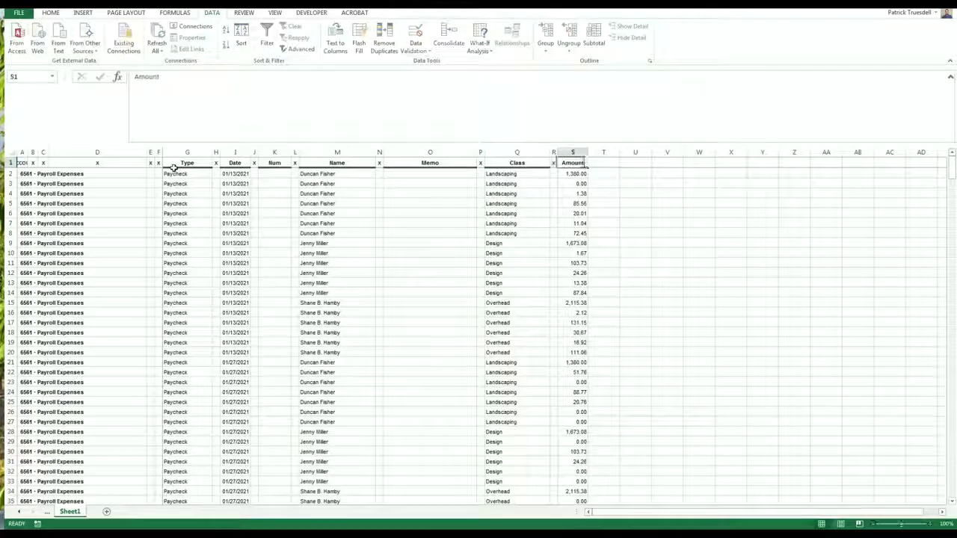
pyautogui.hotkey('shift', 'Tab')
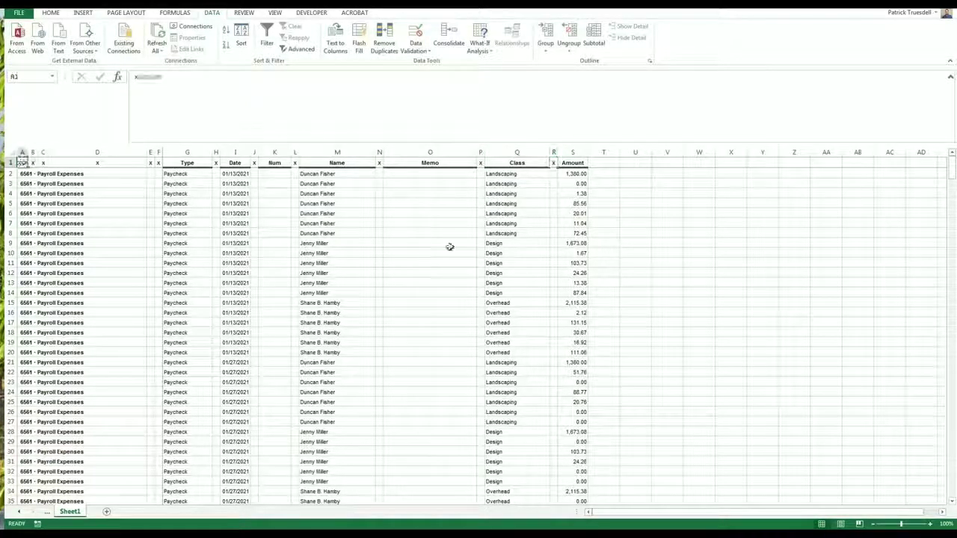
# Select the data range from the top down to the last data row.
pyautogui.hotkey('ctrl', 'Home')
pyautogui.keyDown('shift'); pyautogui.click(577, 316); pyautogui.keyUp('shift')
pyautogui.hotkey('ctrl', 'shift', 'Down')
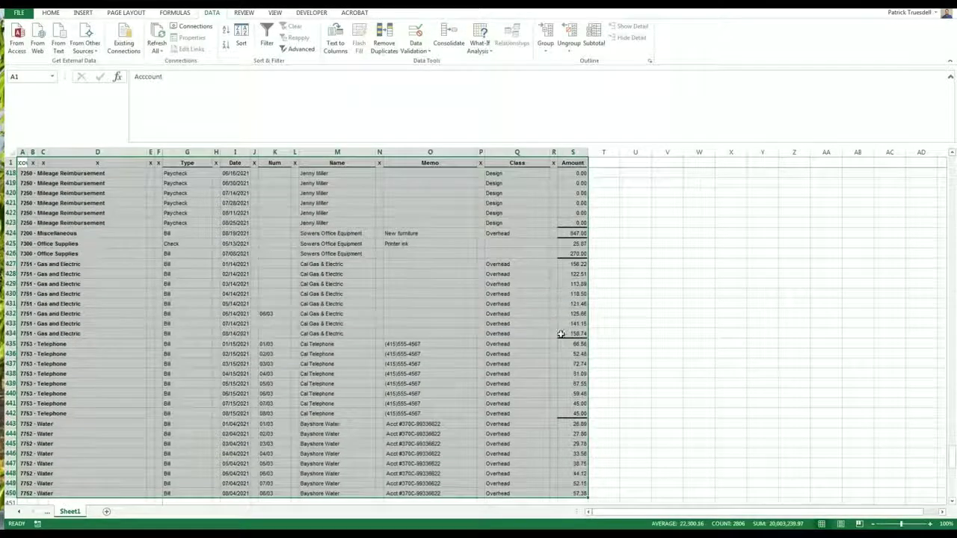
# Select the whole transaction data range A1:S450.
pyautogui.scroll(-3, 576, 329)
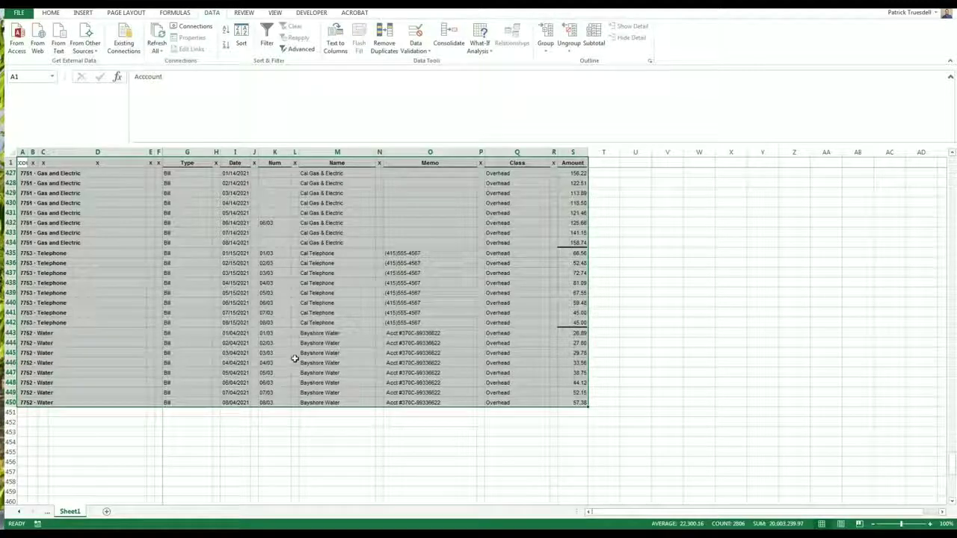
pyautogui.click(58, 164)
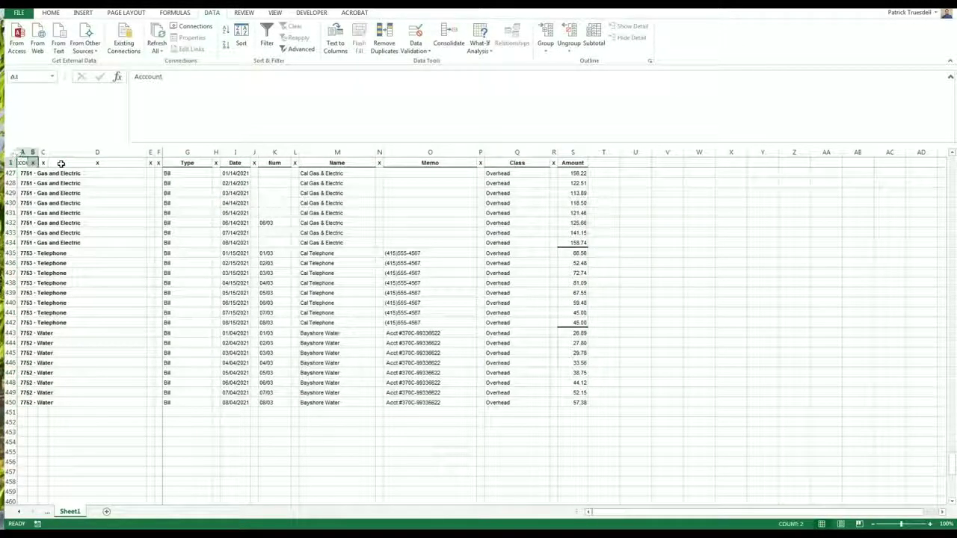
pyautogui.hotkey('shift', 'Right')
pyautogui.hotkey('shift', 'Right')
pyautogui.hotkey('shift', 'Right')
pyautogui.hotkey('shift', 'Right')
pyautogui.hotkey('shift', 'Right')
pyautogui.hotkey('shift', 'Right')
pyautogui.hotkey('shift', 'Right')
pyautogui.hotkey('shift', 'Right')
pyautogui.hotkey('shift', 'Right')
pyautogui.hotkey('shift', 'Right')
pyautogui.hotkey('shift', 'Right')
pyautogui.hotkey('shift', 'Right')
pyautogui.hotkey('shift', 'Right')
pyautogui.hotkey('shift', 'Right')
pyautogui.hotkey('shift', 'Right')
pyautogui.hotkey('shift', 'Right')
pyautogui.hotkey('shift', 'Right')
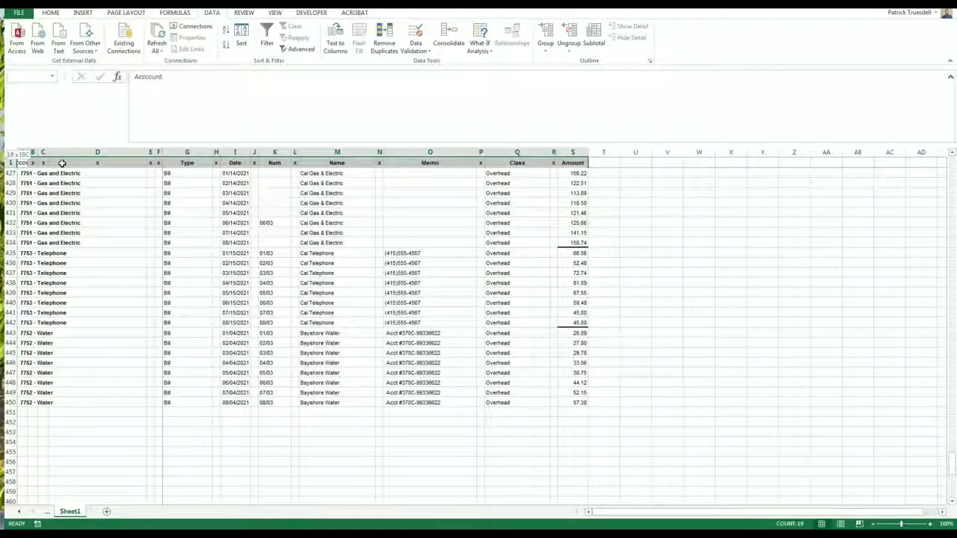
pyautogui.hotkey('ctrl', 'a')
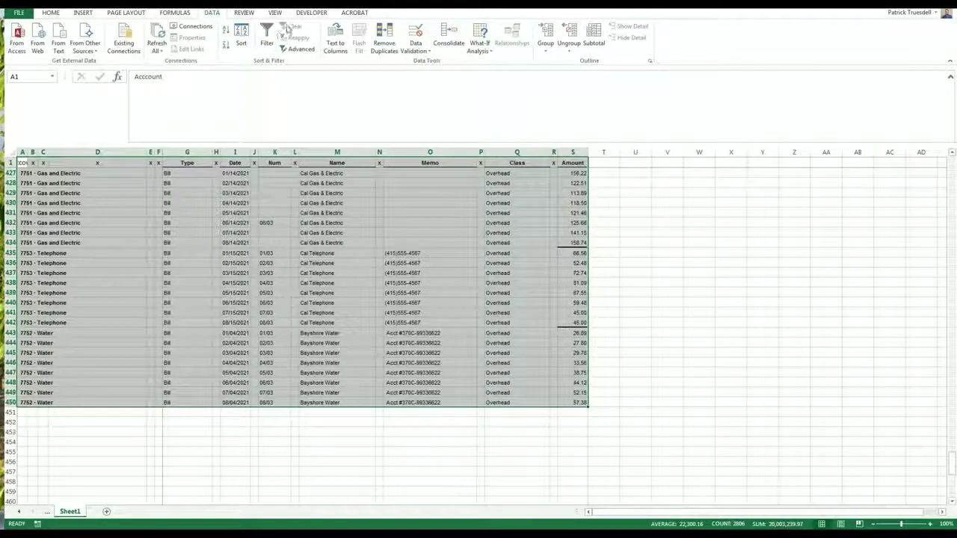
# Insert a PivotTable from that range on a new worksheet.
pyautogui.click(80, 14)
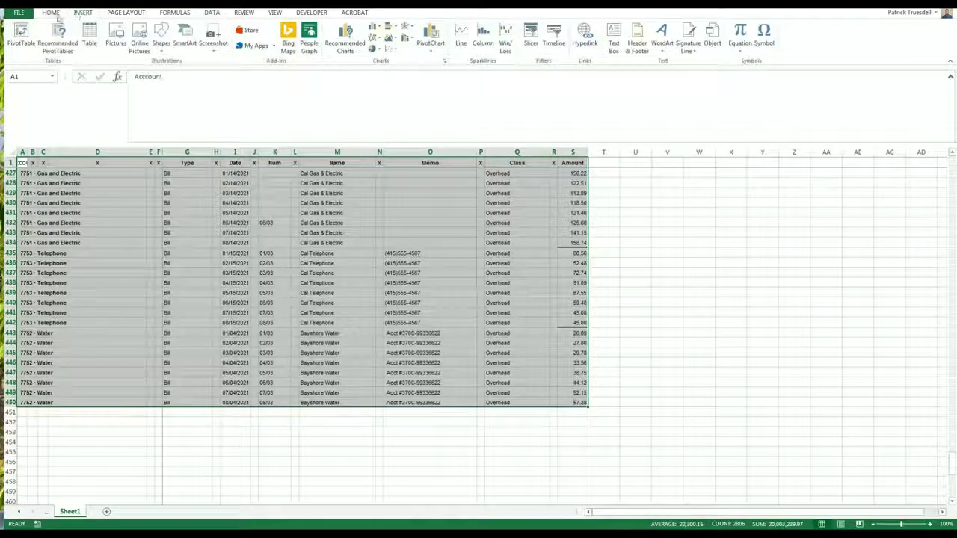
pyautogui.click(21, 33)
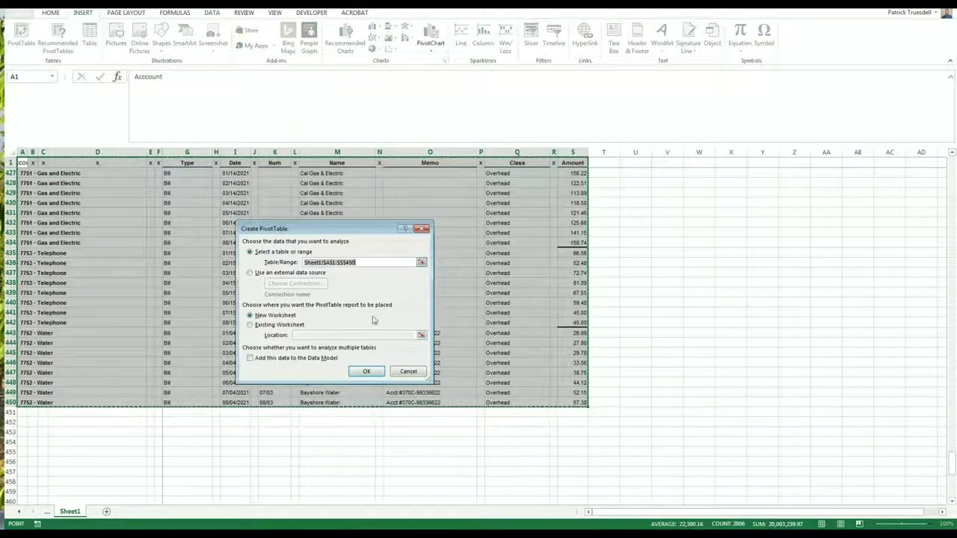
pyautogui.click(409, 373)
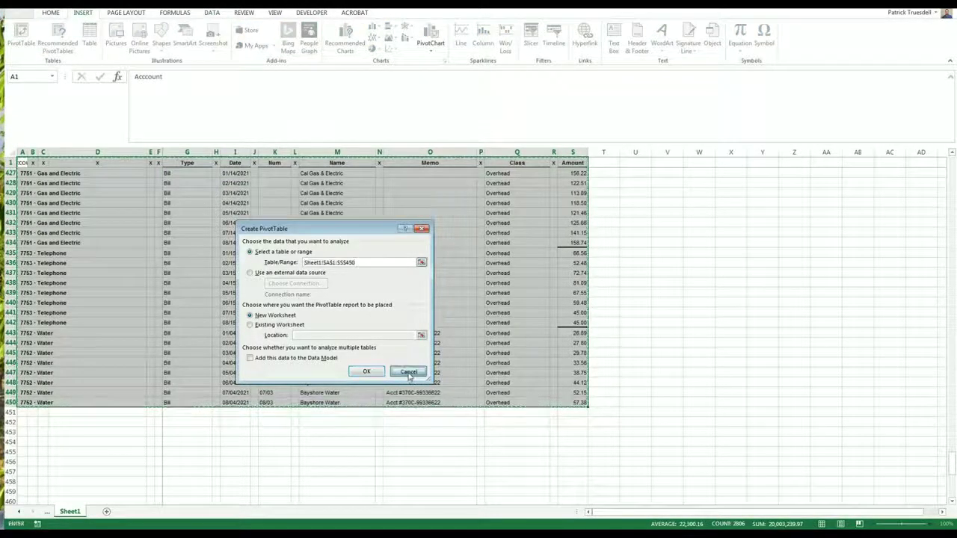
pyautogui.click(366, 373)
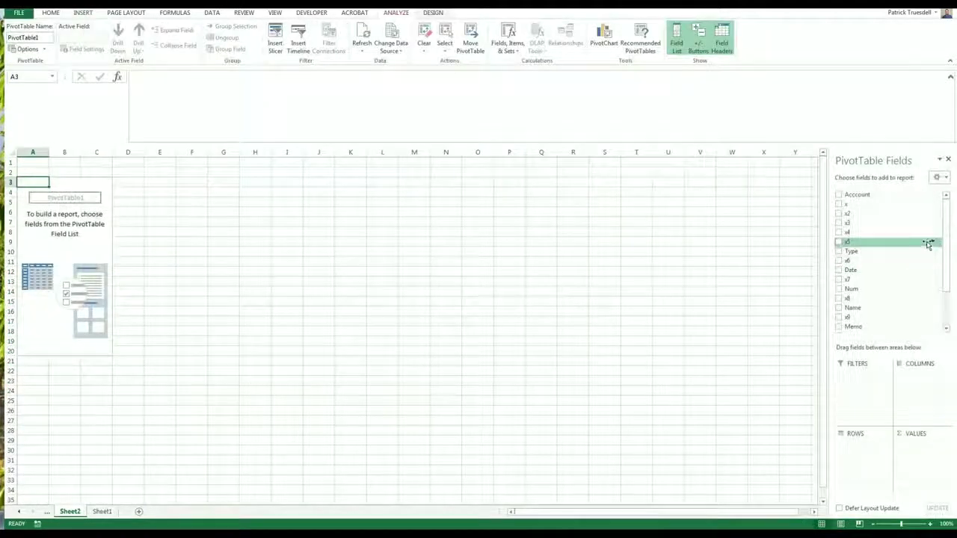
# Put Class in the pivot rows with Account nested beneath it.
pyautogui.moveTo(947, 246); pyautogui.dragTo(945, 303)
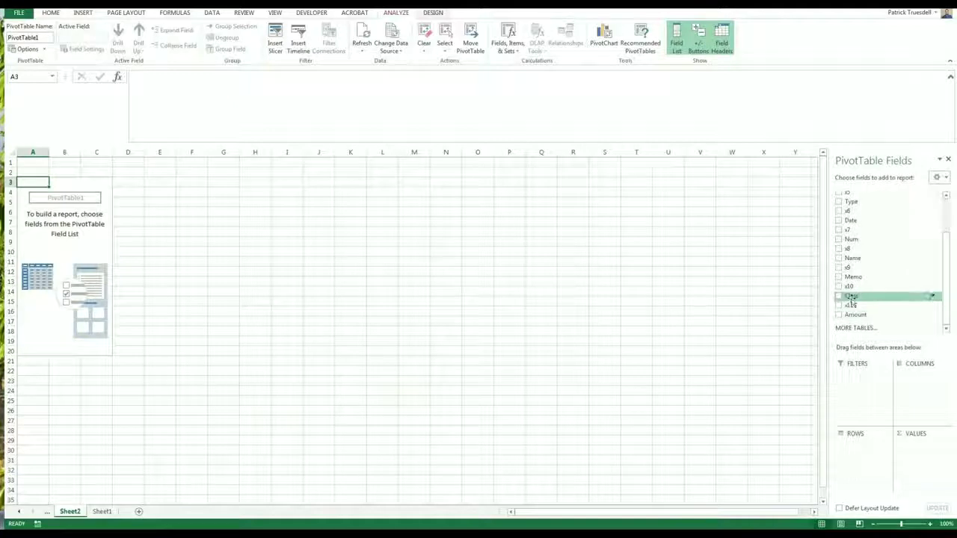
pyautogui.moveTo(851, 301); pyautogui.dragTo(873, 456)
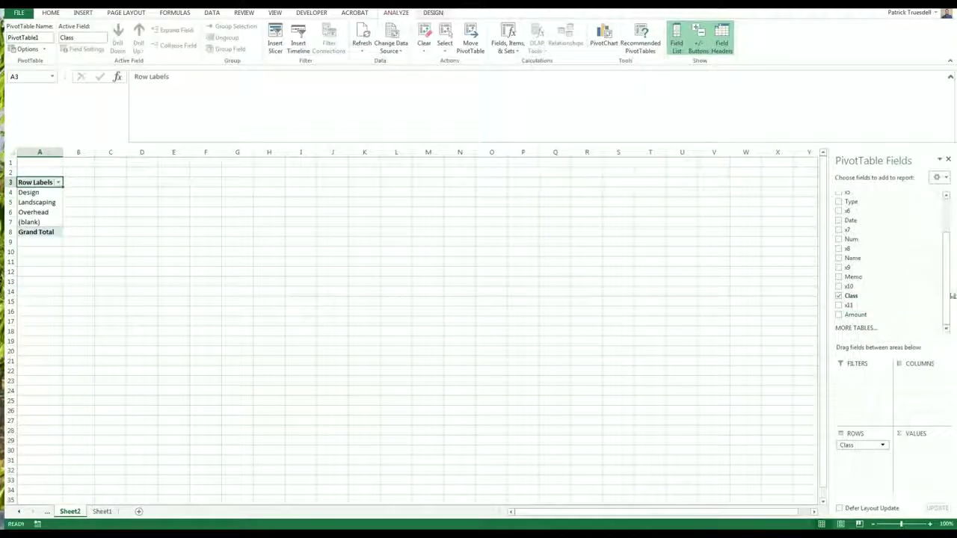
pyautogui.moveTo(950, 296); pyautogui.dragTo(946, 258)
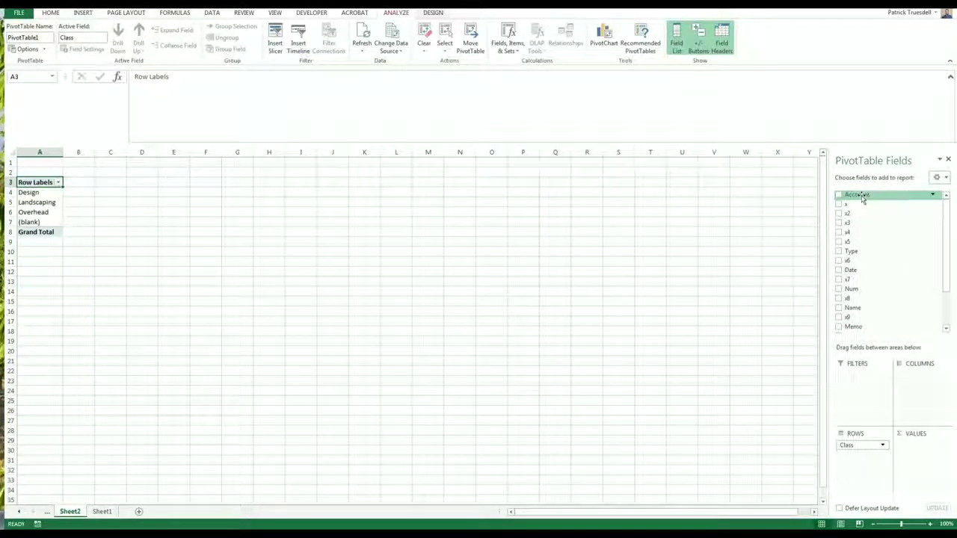
pyautogui.moveTo(864, 196); pyautogui.dragTo(876, 459)
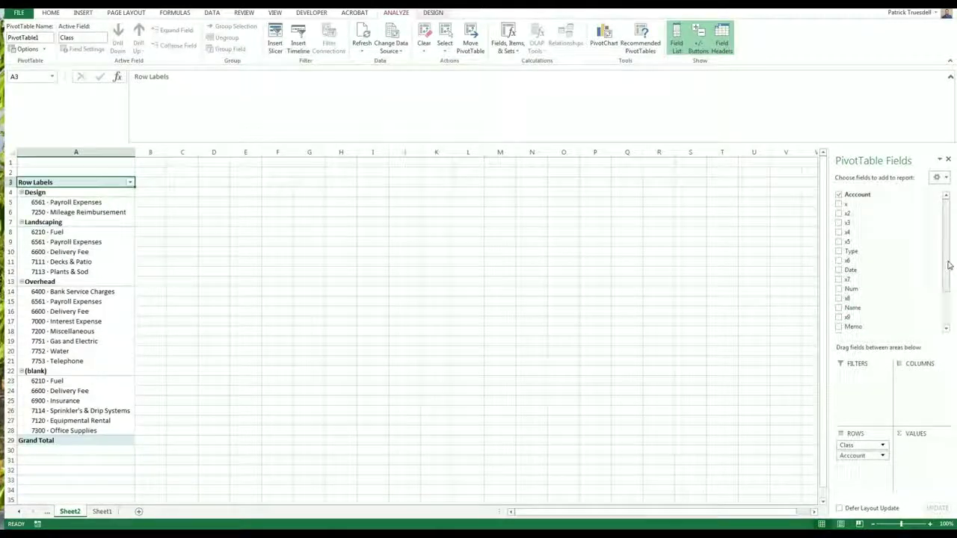
# Add Name under Account in rows, Amount to Values, and Date to Columns.
pyautogui.scroll(-1, 878, 288)
pyautogui.moveTo(852, 305); pyautogui.dragTo(868, 461)
pyautogui.scroll(-1, 945, 317)
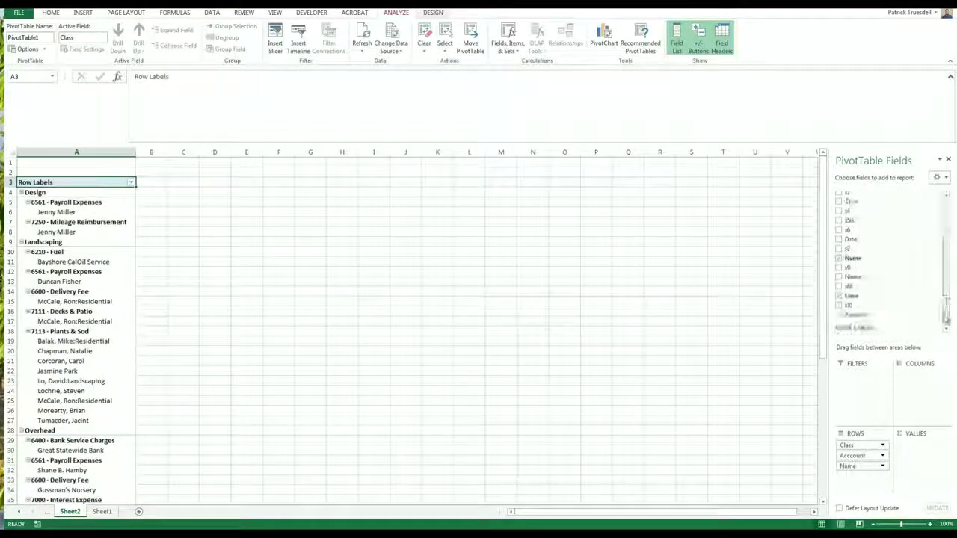
pyautogui.moveTo(888, 314); pyautogui.dragTo(919, 448)
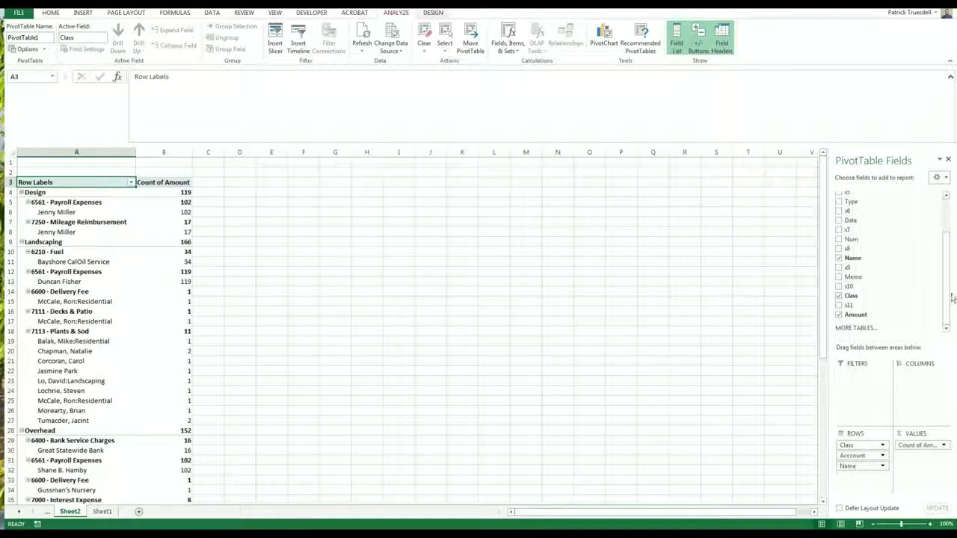
pyautogui.moveTo(946, 269); pyautogui.dragTo(946, 213)
pyautogui.moveTo(930, 270); pyautogui.dragTo(931, 380)
pyautogui.click(212, 192)
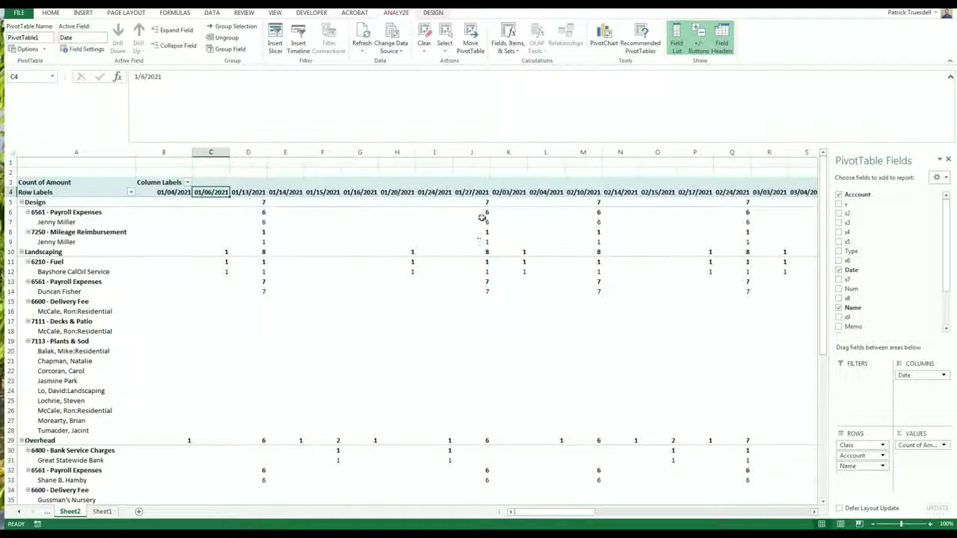
# Change the Amount value field to summarize by Sum.
pyautogui.click(943, 445)
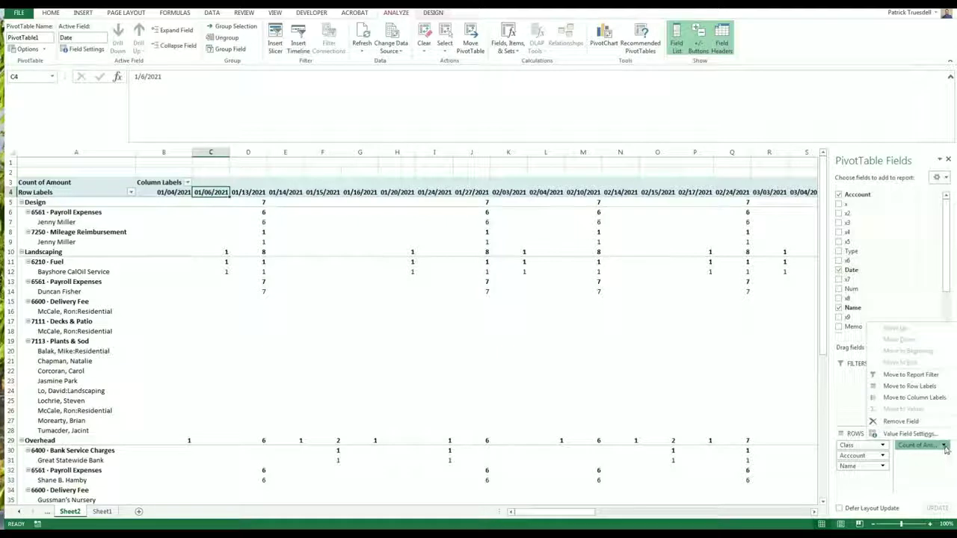
pyautogui.click(906, 435)
pyautogui.click(259, 311)
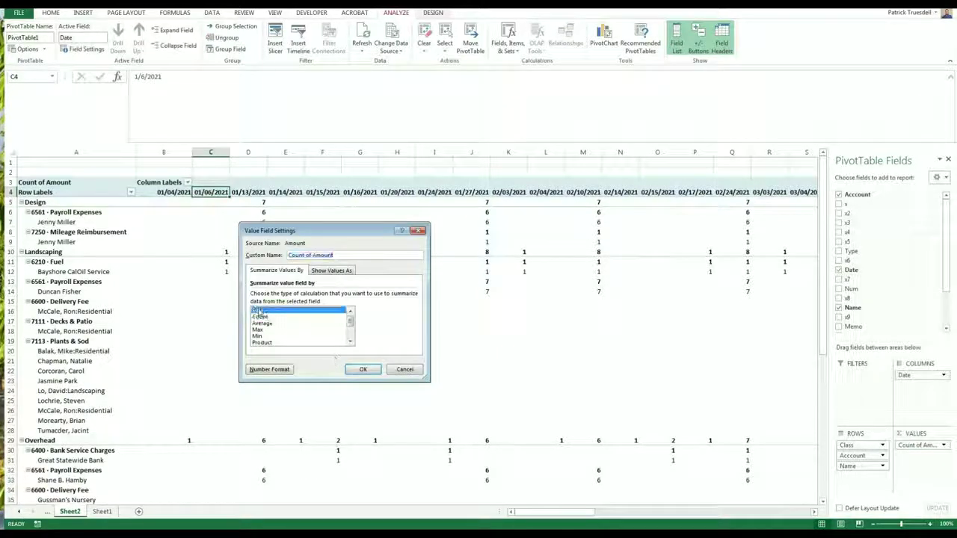
pyautogui.click(363, 369)
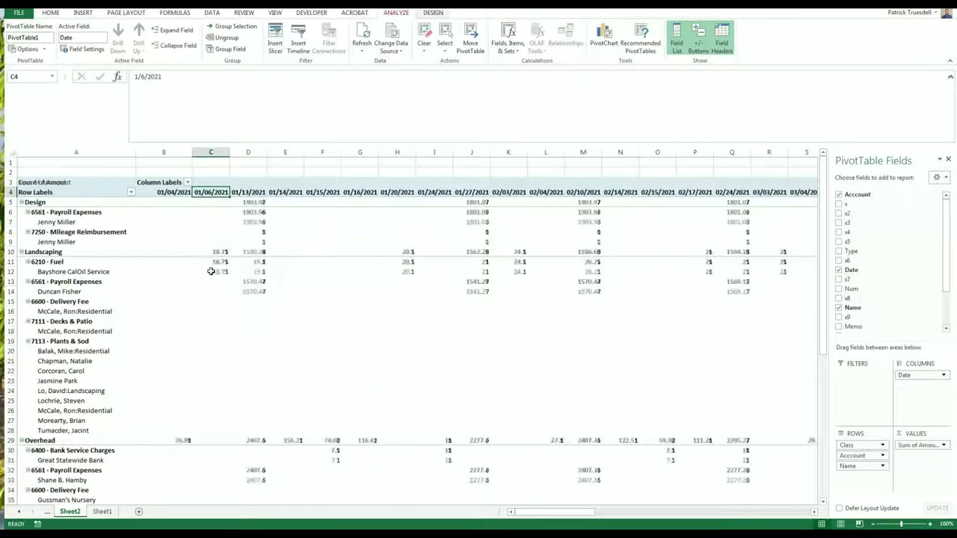
# Group the pivot's date headings by Months and Years.
pyautogui.click(172, 192)
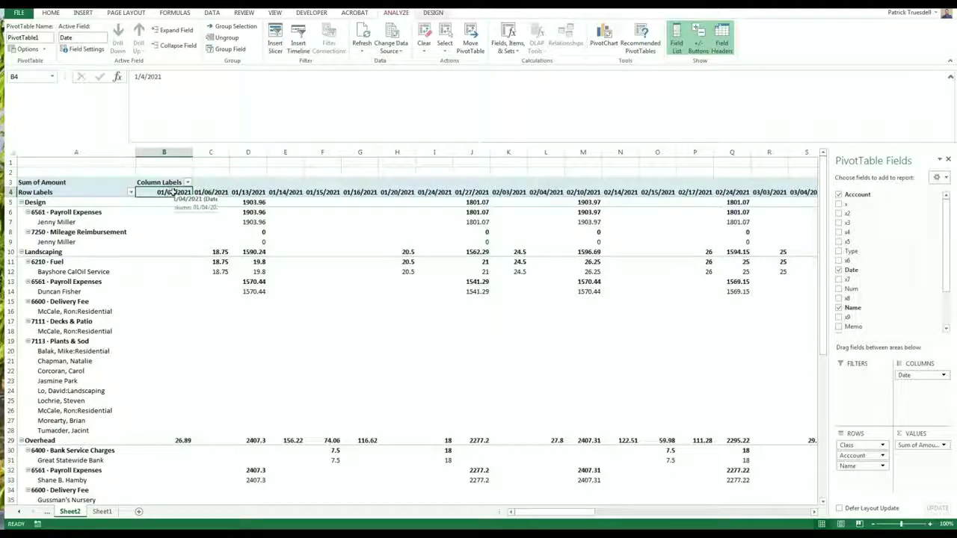
pyautogui.rightClick(168, 192)
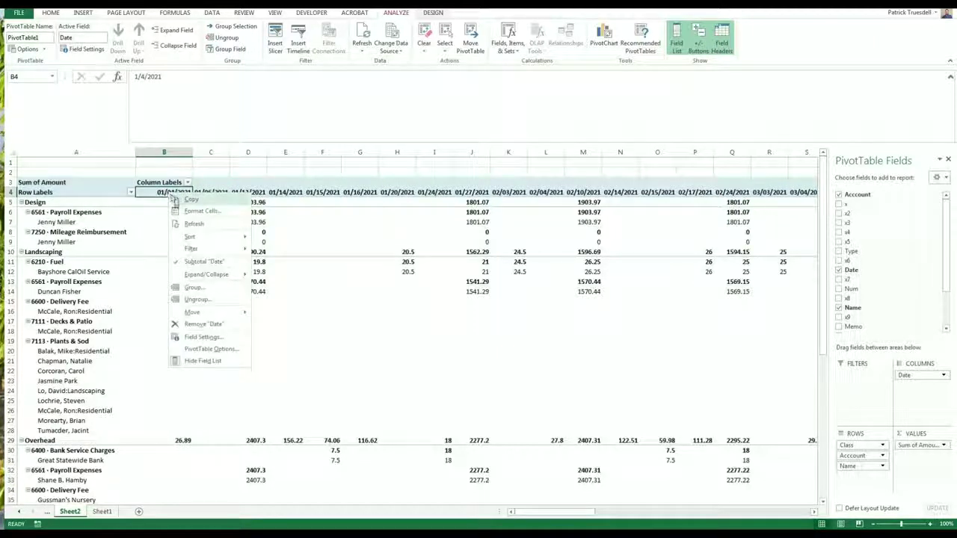
pyautogui.click(194, 290)
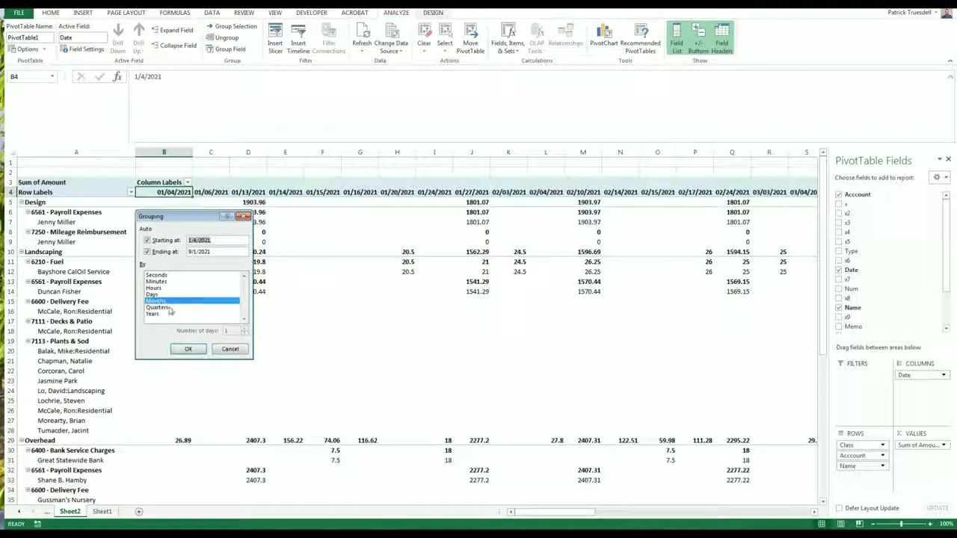
pyautogui.click(155, 314)
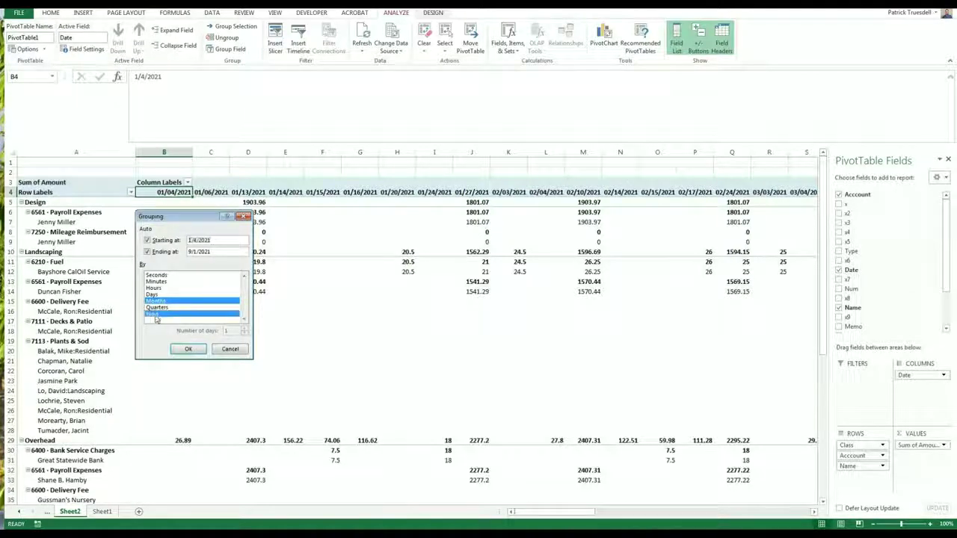
pyautogui.click(188, 349)
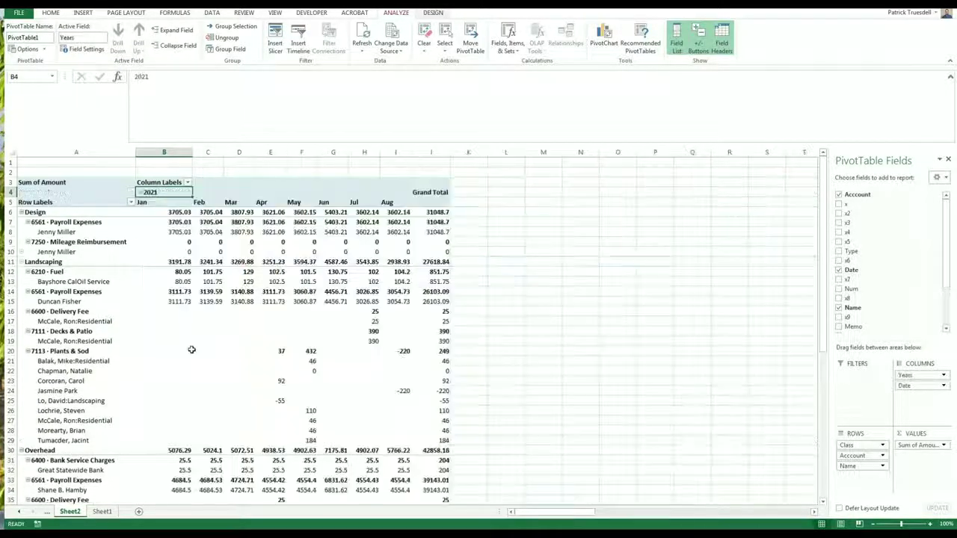
pyautogui.click(165, 211)
pyautogui.scroll(-17, 485, 367)
# Format the pivot values as Accounting with no decimals, e.g. 3,705 for Design January.
pyautogui.scroll(2, 470, 379)
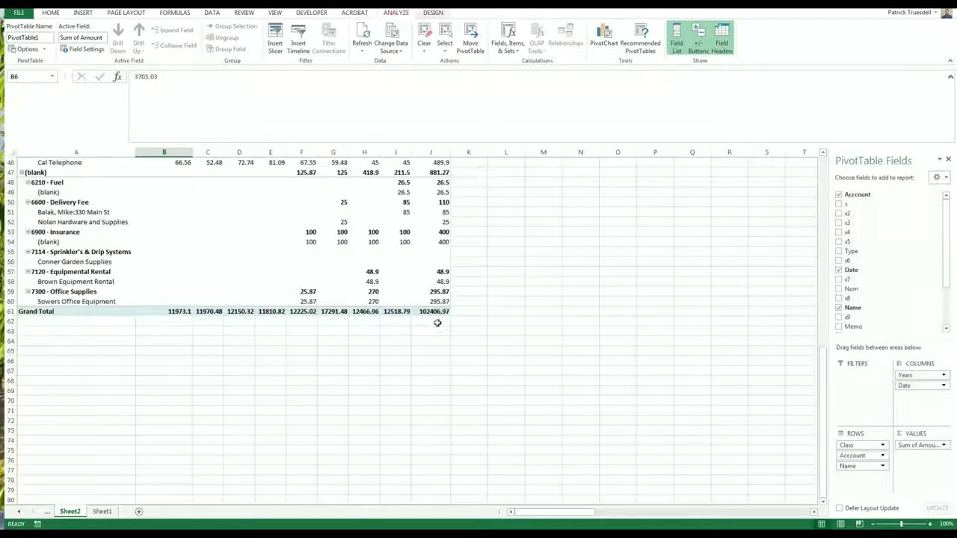
pyautogui.keyDown('shift'); pyautogui.click(431, 309); pyautogui.keyUp('shift')
pyautogui.click(213, 13)
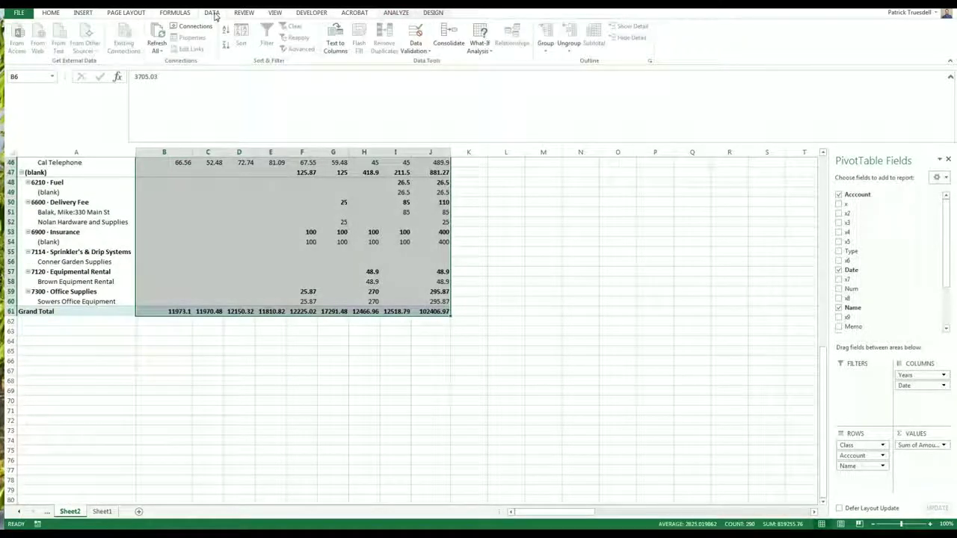
pyautogui.click(50, 13)
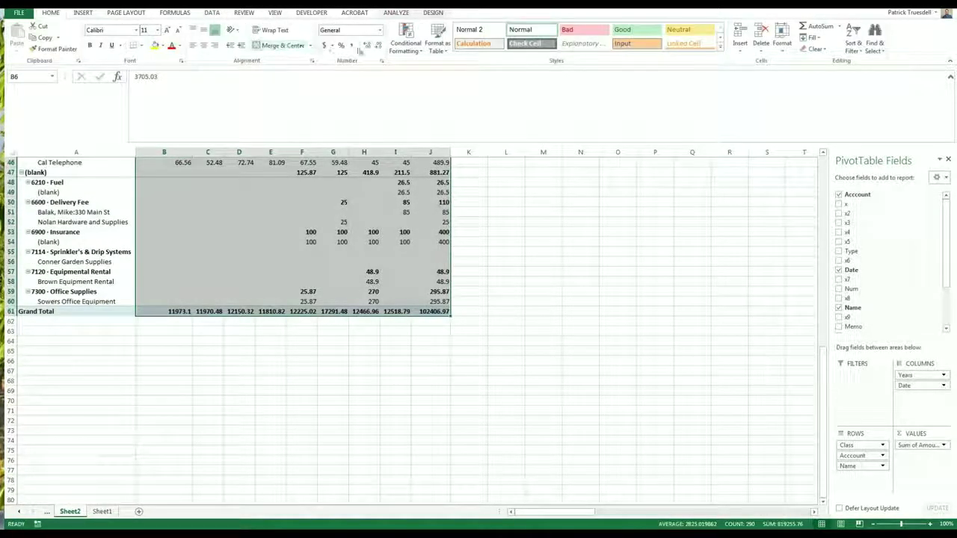
pyautogui.click(352, 46)
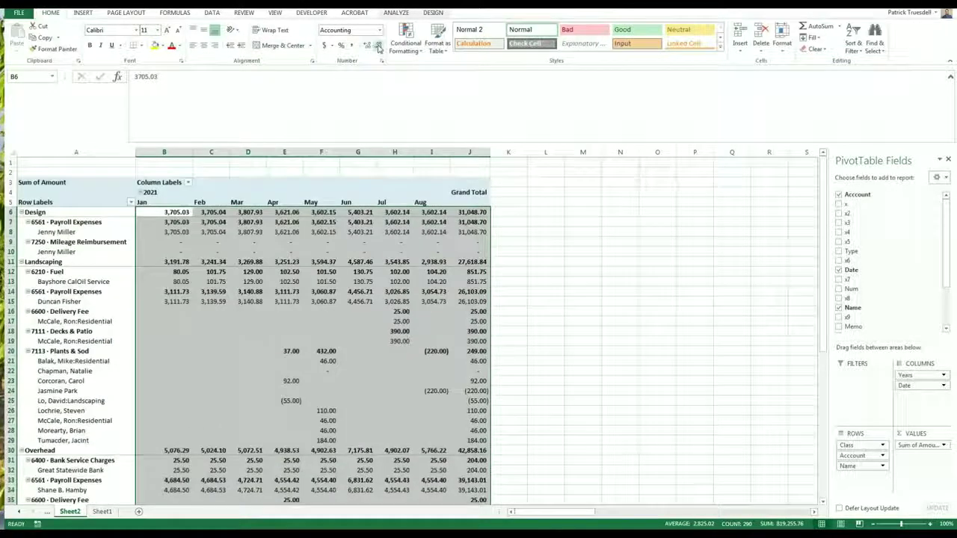
pyautogui.click(378, 46)
pyautogui.click(379, 46)
pyautogui.click(182, 222)
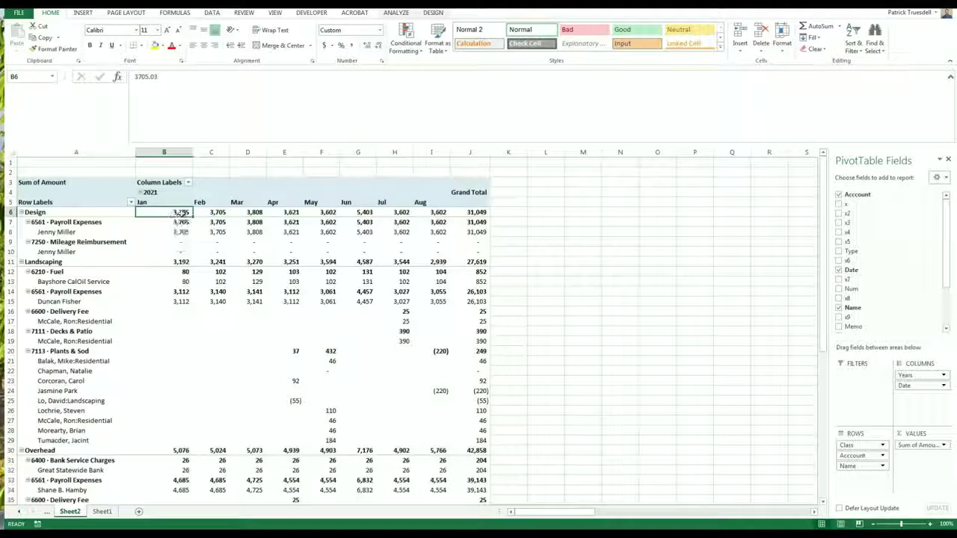
pyautogui.click(180, 222)
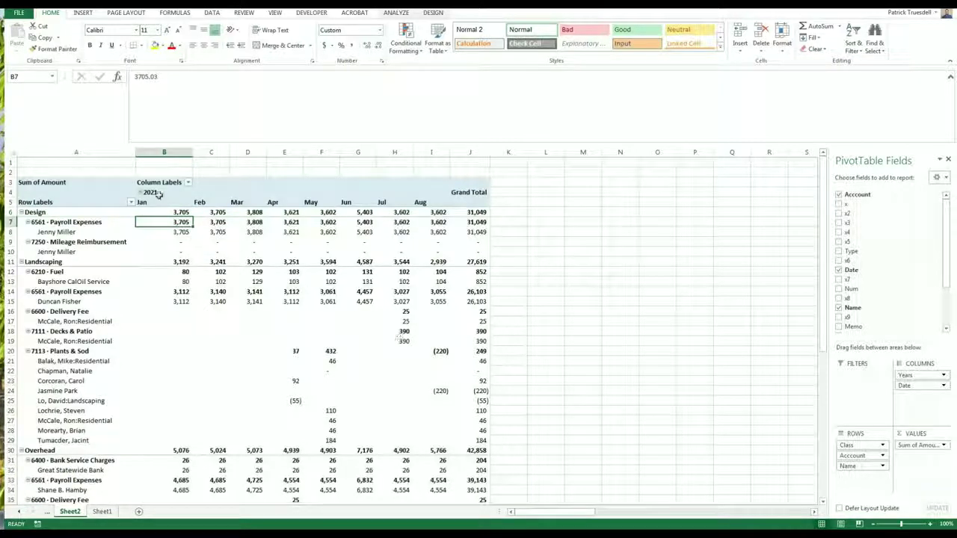
pyautogui.click(183, 212)
pyautogui.click(275, 13)
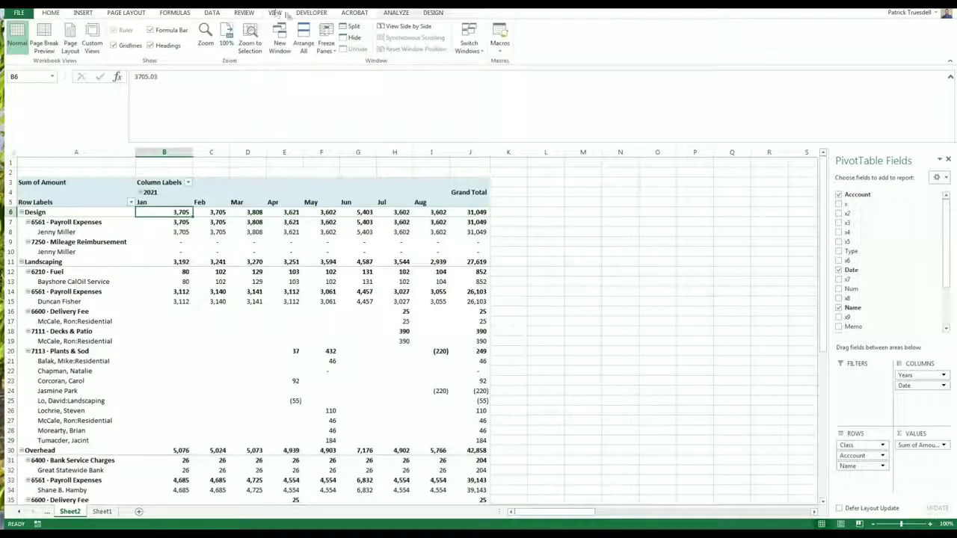
# Compare the pivot's Design payroll figures with the Payroll sheet's first position cell.
pyautogui.click(212, 223)
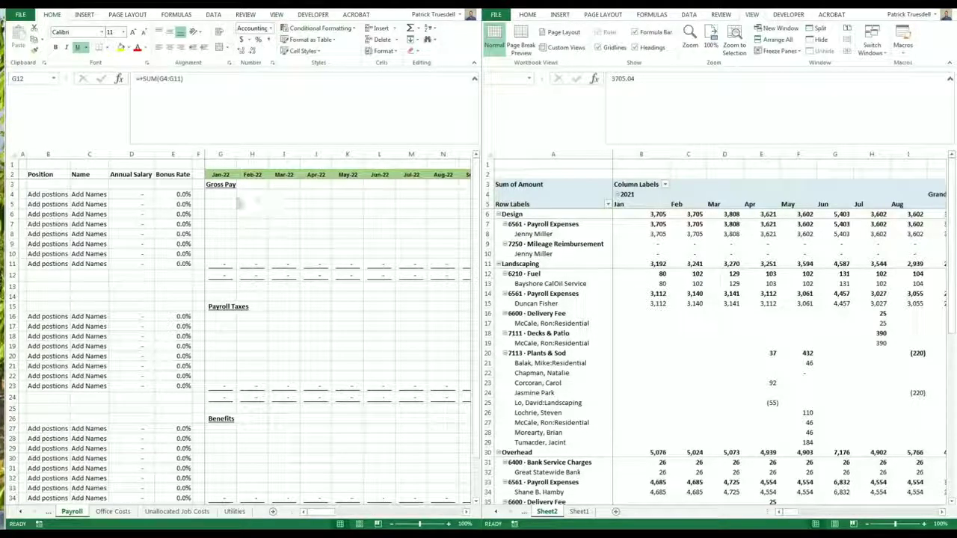
pyautogui.click(47, 194)
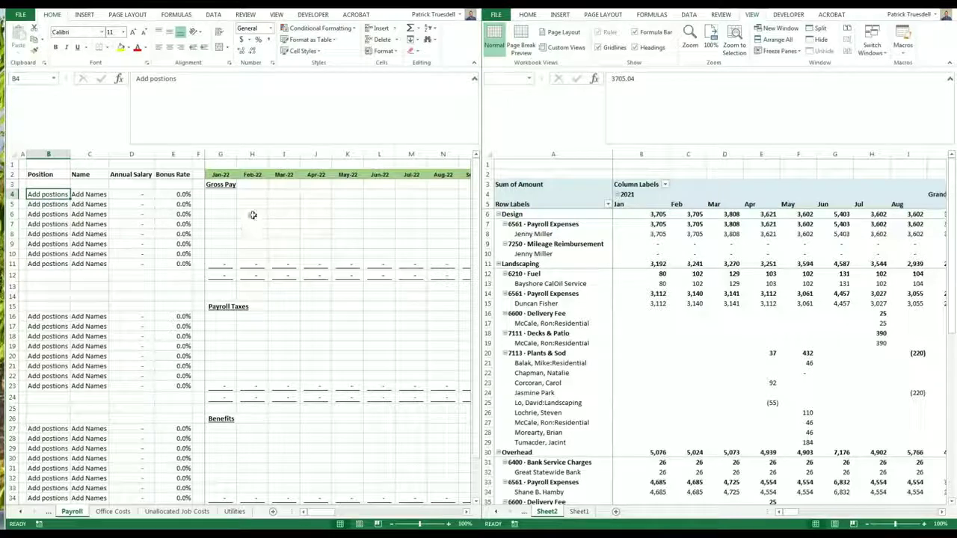
pyautogui.click(538, 234)
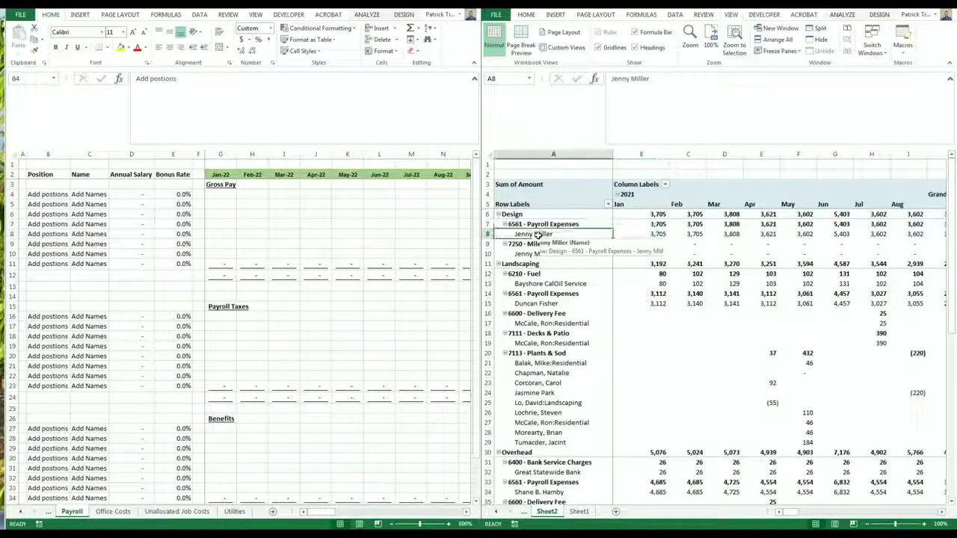
pyautogui.click(48, 194)
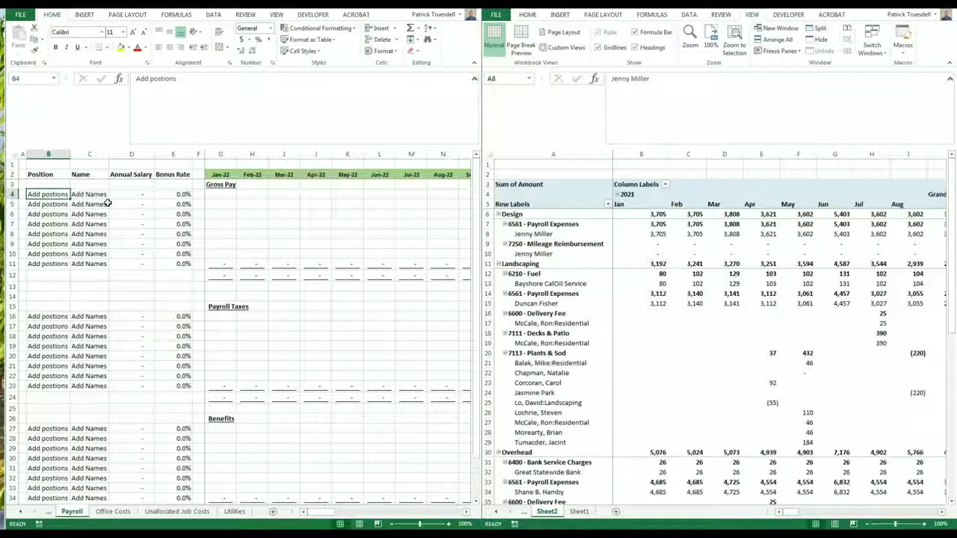
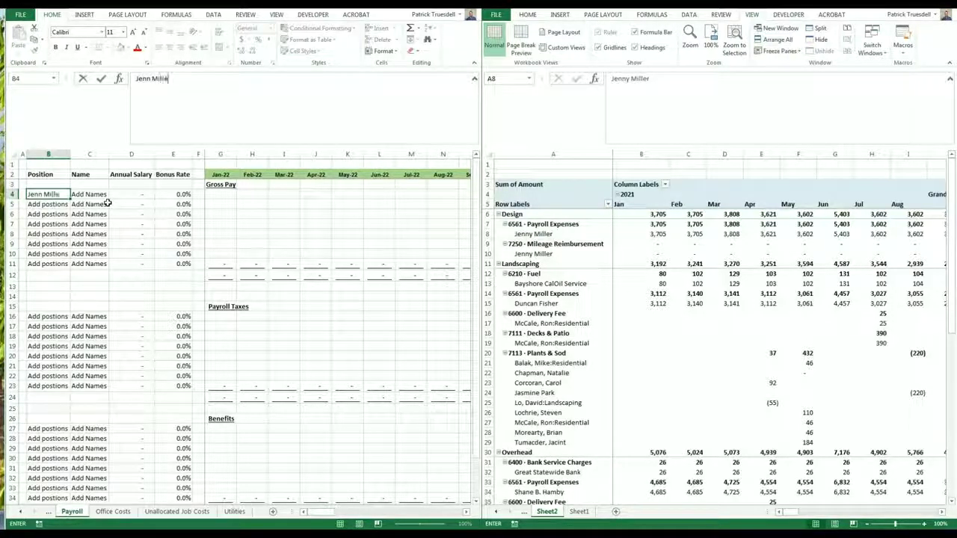
# Enter the employee's name in B4 and copy it into the Name cell C4.
pyautogui.press('Return')
pyautogui.press('Up')
pyautogui.hotkey('ctrl', 'c')
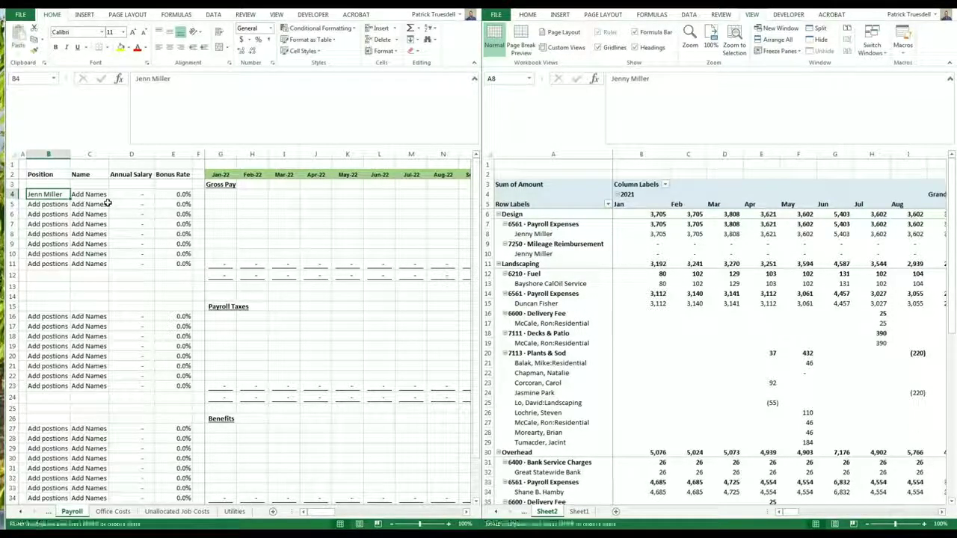
pyautogui.press('Right')
pyautogui.hotkey('ctrl', 'v')
pyautogui.press('Left')
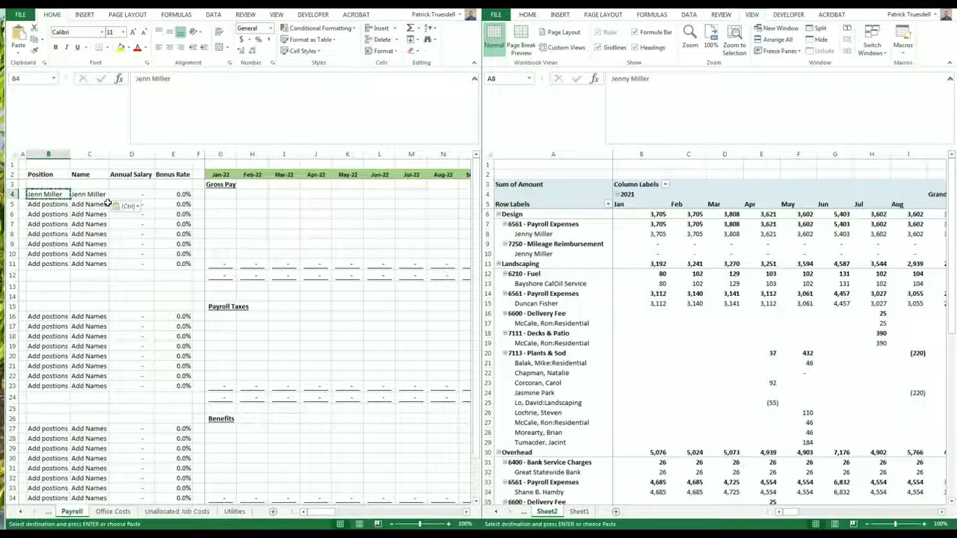
# Set the position to VP Design and annual salary to +3705*12, giving 44,460.
pyautogui.write('VP')
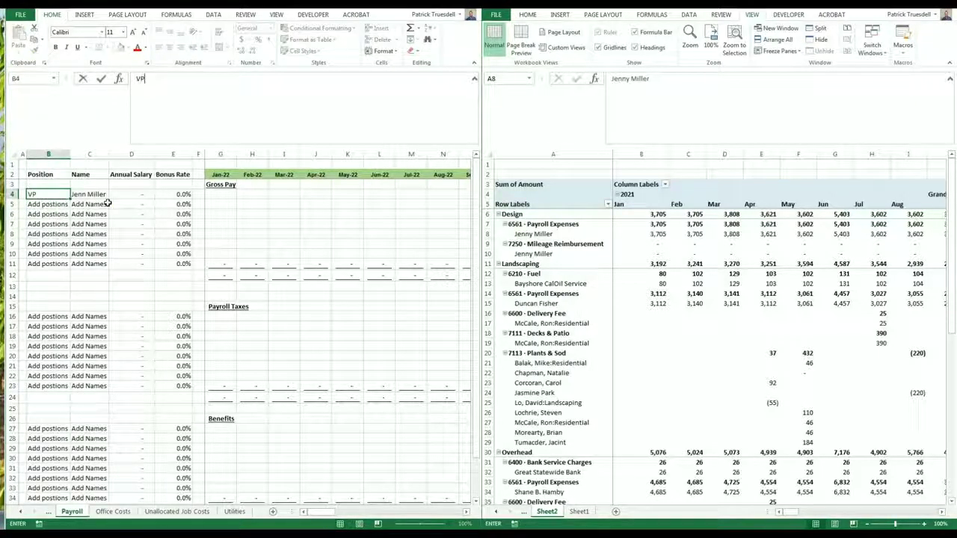
pyautogui.write(' Design')
pyautogui.press('Right')
pyautogui.press('Right')
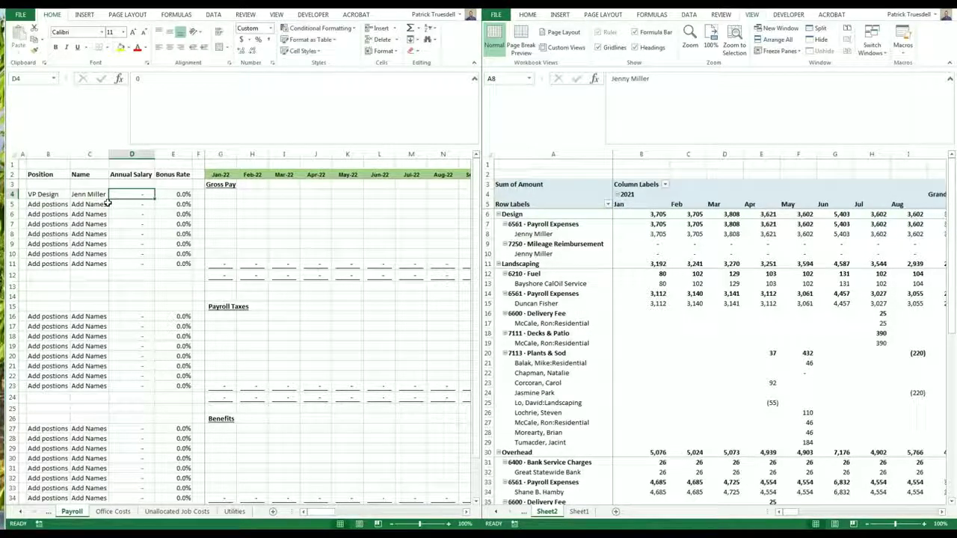
pyautogui.write('+')
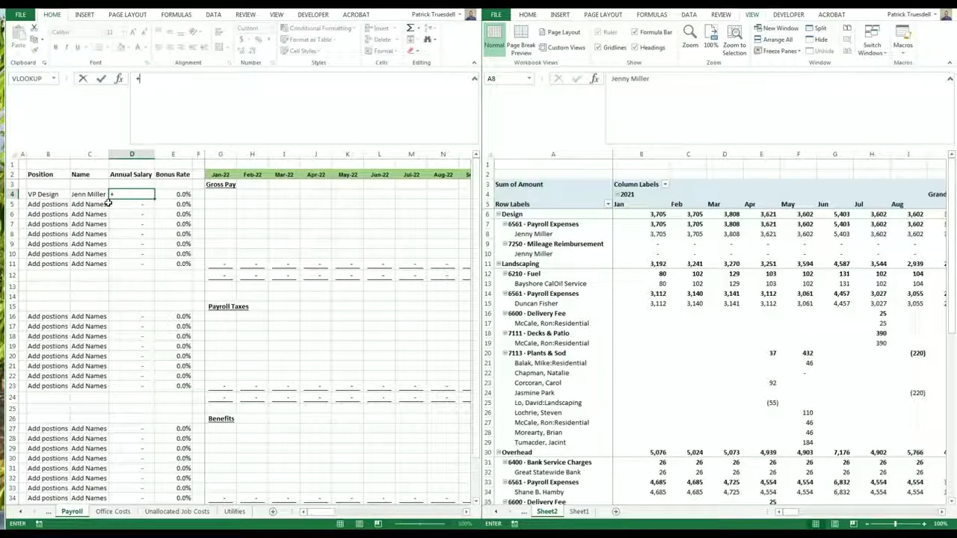
pyautogui.write('3705*12')
pyautogui.hotkey('ctrl', 'Return')
pyautogui.press('Right')
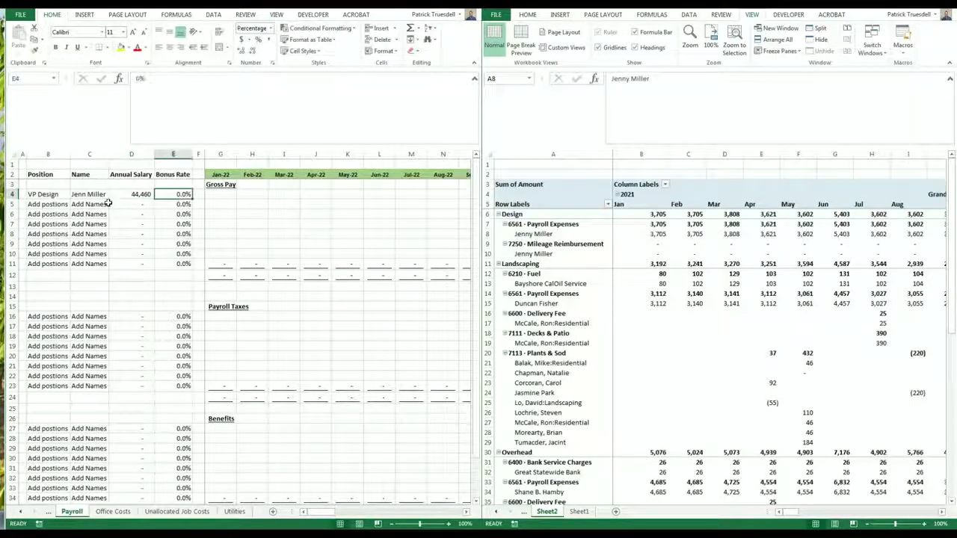
pyautogui.press('Down')
pyautogui.press('Down')
pyautogui.press('Down')
pyautogui.press('Down')
pyautogui.press('Down')
pyautogui.press('Down')
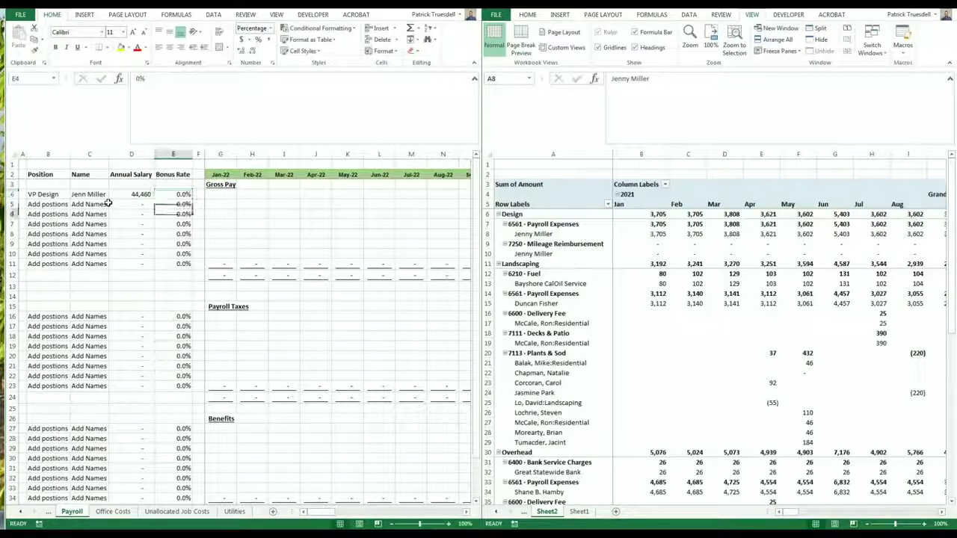
pyautogui.press('Down')
pyautogui.press('Down')
pyautogui.press('Down')
pyautogui.press('Down')
pyautogui.press('Down')
pyautogui.press('Down')
pyautogui.press('Left')
pyautogui.press('Left')
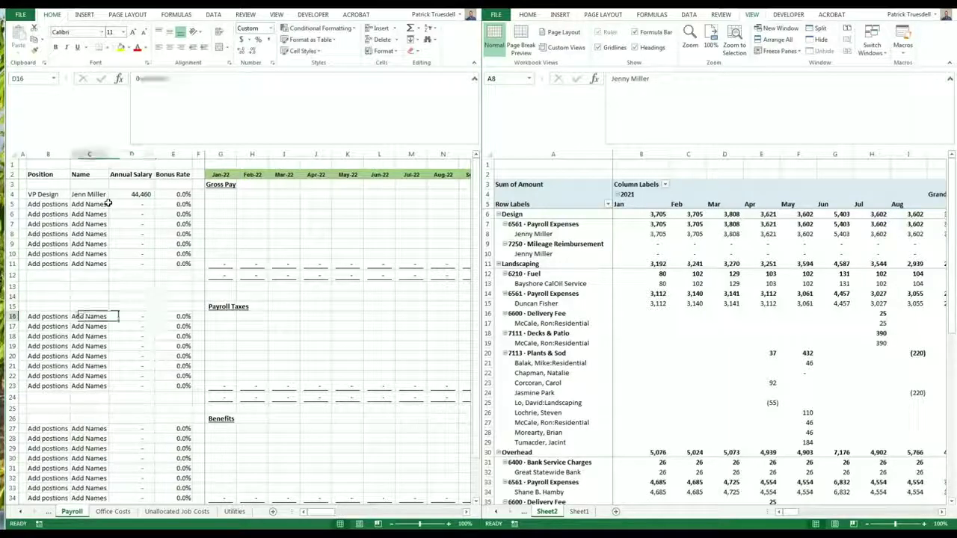
pyautogui.scroll(-3, 175, 319)
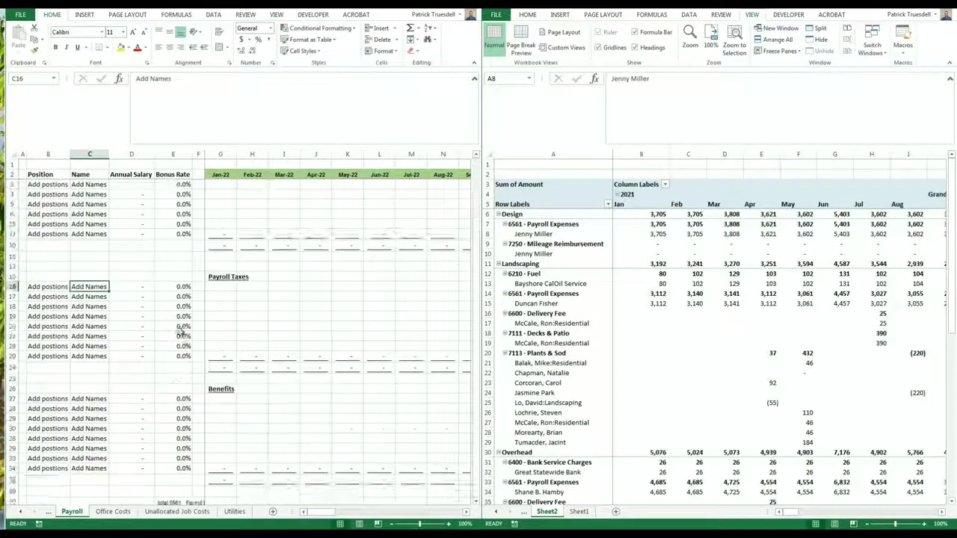
# Show the Office Costs sheet, then return to Payroll in the budget workbook.
pyautogui.scroll(3, 181, 306)
pyautogui.click(124, 515)
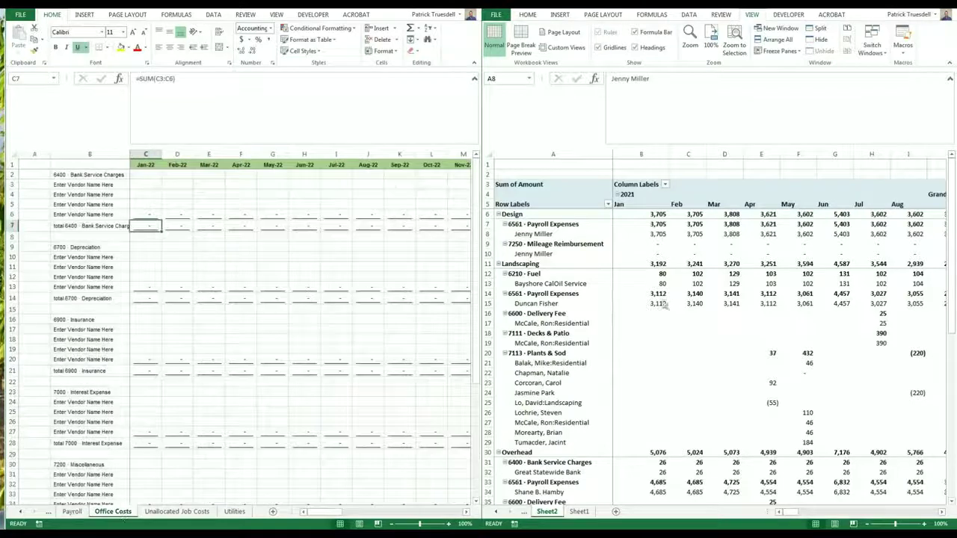
pyautogui.click(552, 236)
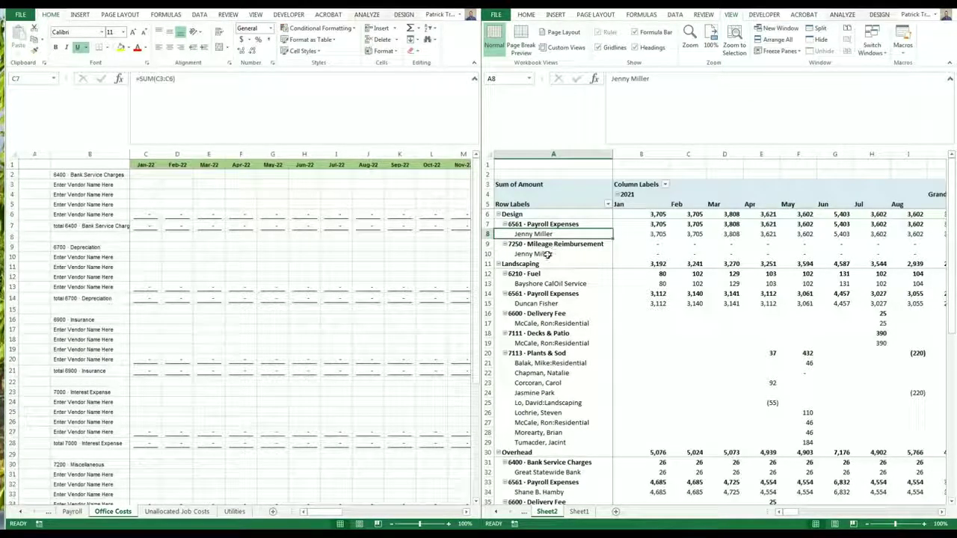
pyautogui.click(187, 327)
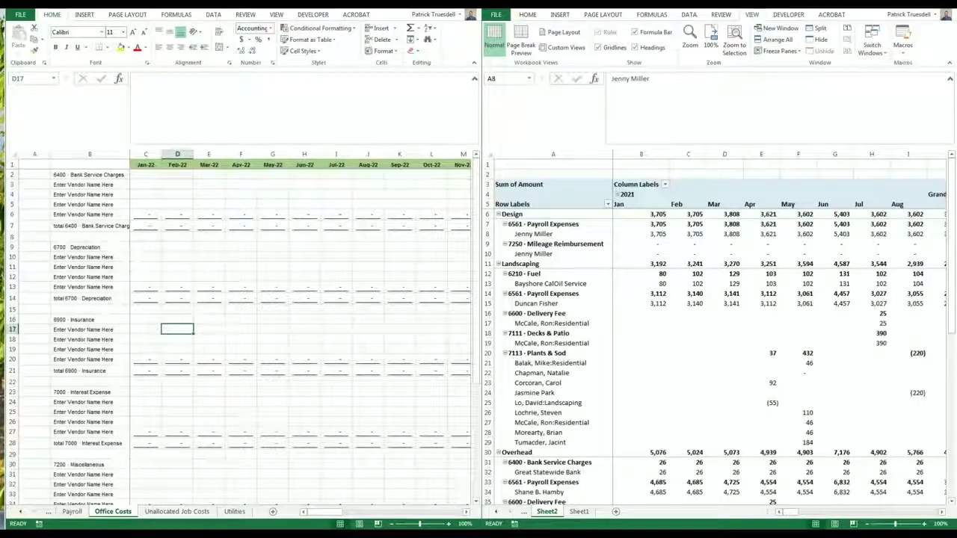
pyautogui.hotkey('ctrl', 'pageup')
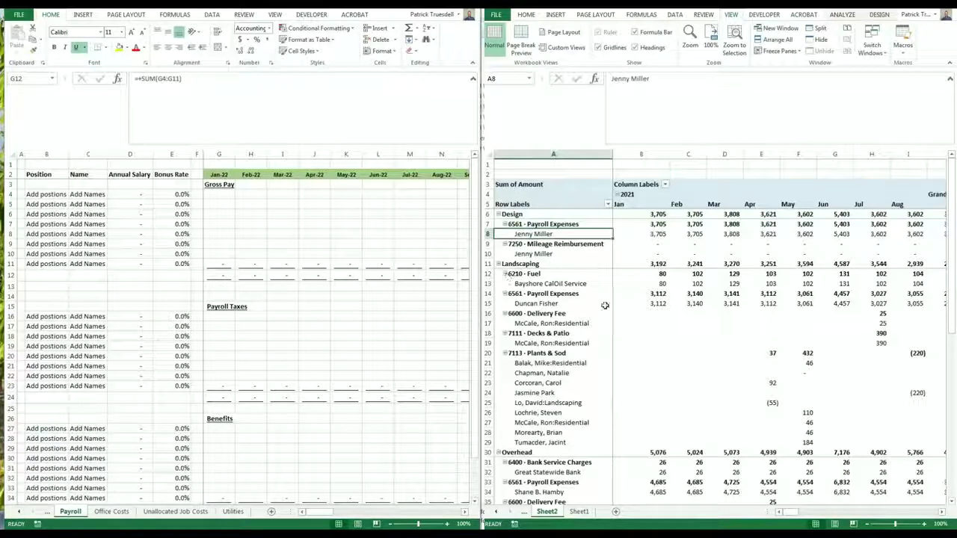
# Pick the Bayshore CalOil Service row in the pivot and go back to Office Costs.
pyautogui.click(553, 283)
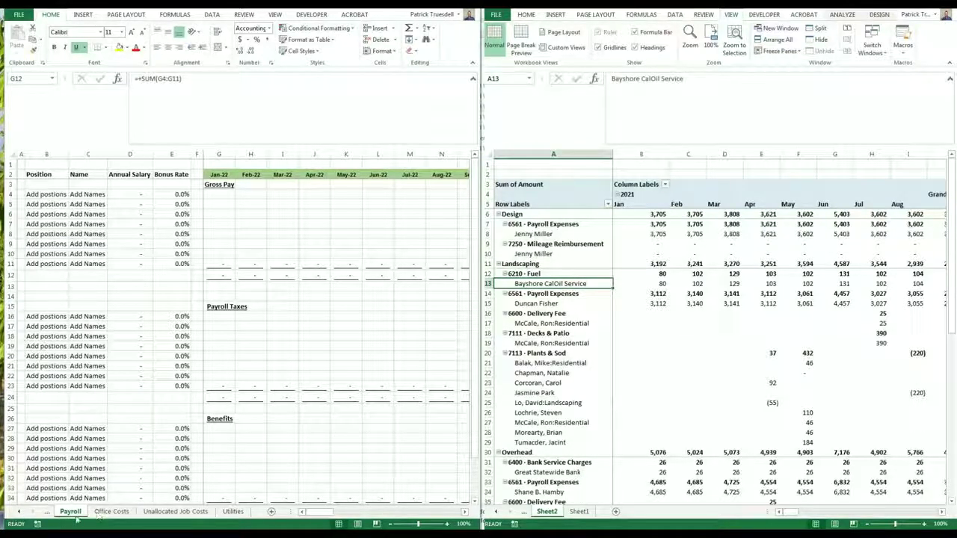
pyautogui.click(118, 515)
pyautogui.click(118, 515)
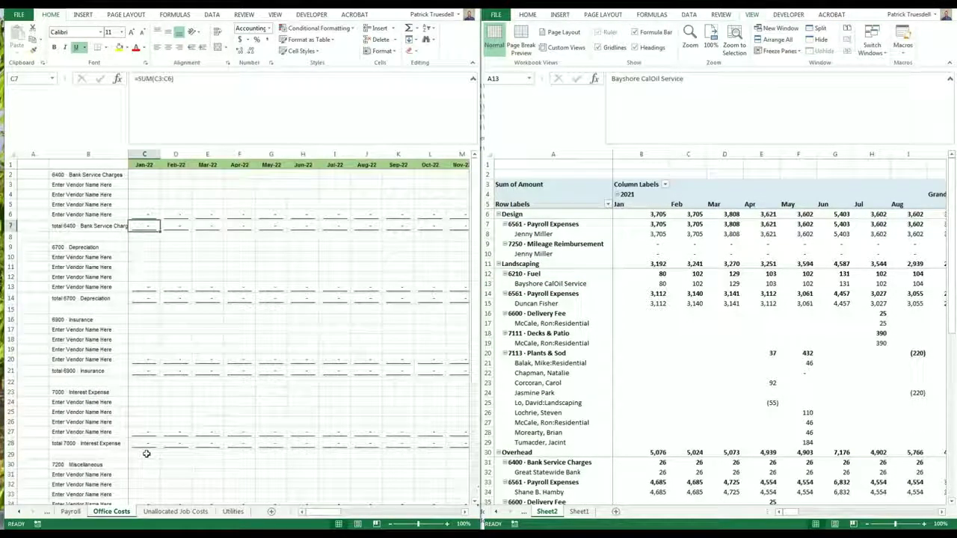
pyautogui.click(105, 298)
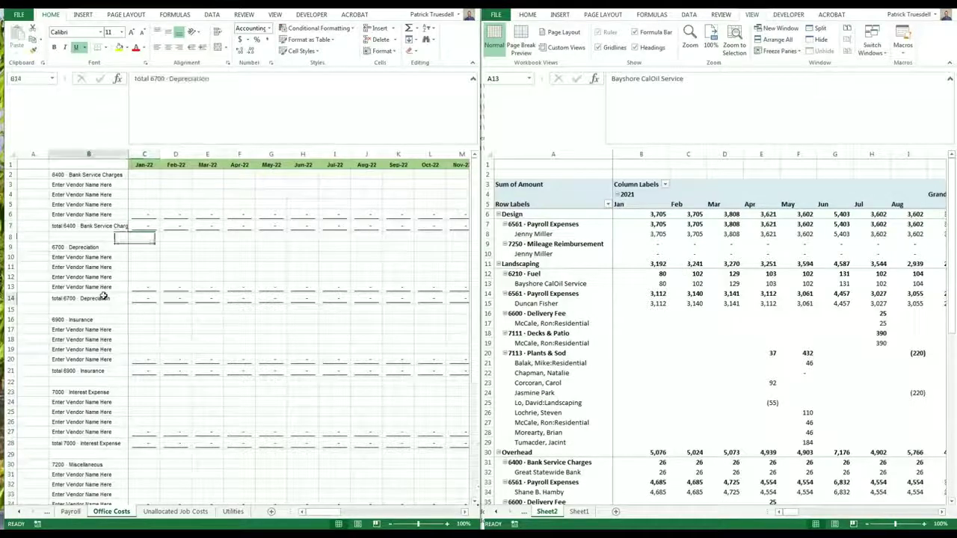
# Show Unallocated Job Costs and select the Bayshore CalOil Service vendor in the pivot.
pyautogui.click(175, 512)
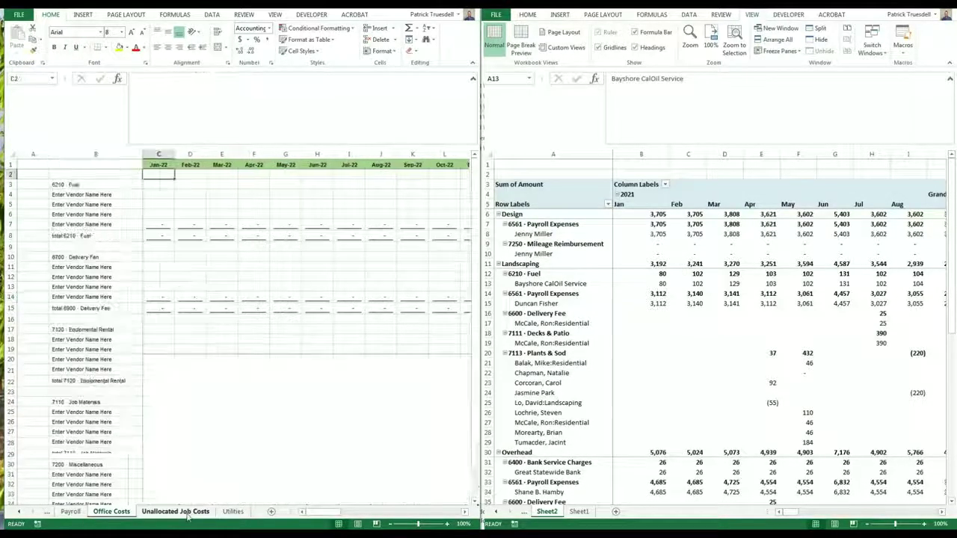
pyautogui.click(553, 284)
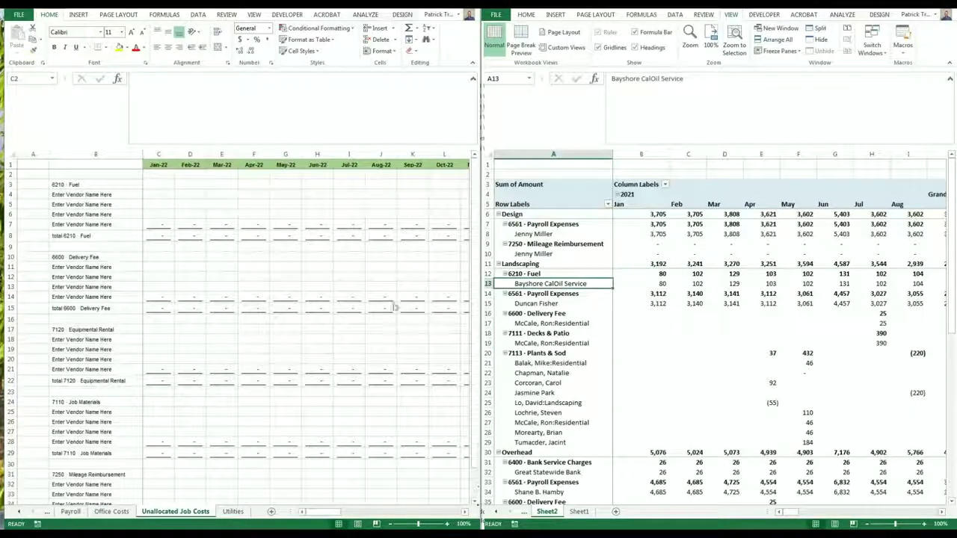
pyautogui.moveTo(659, 281); pyautogui.dragTo(923, 284)
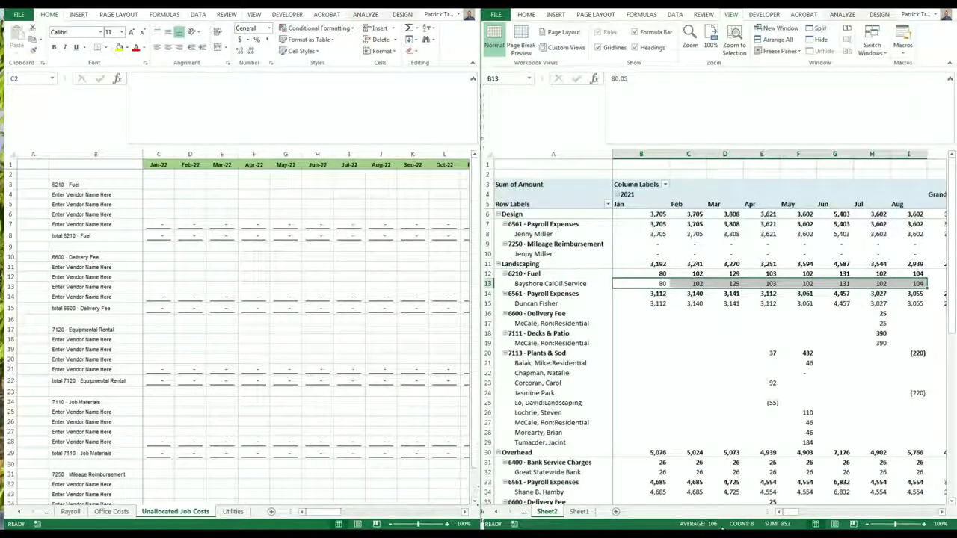
pyautogui.click(163, 209)
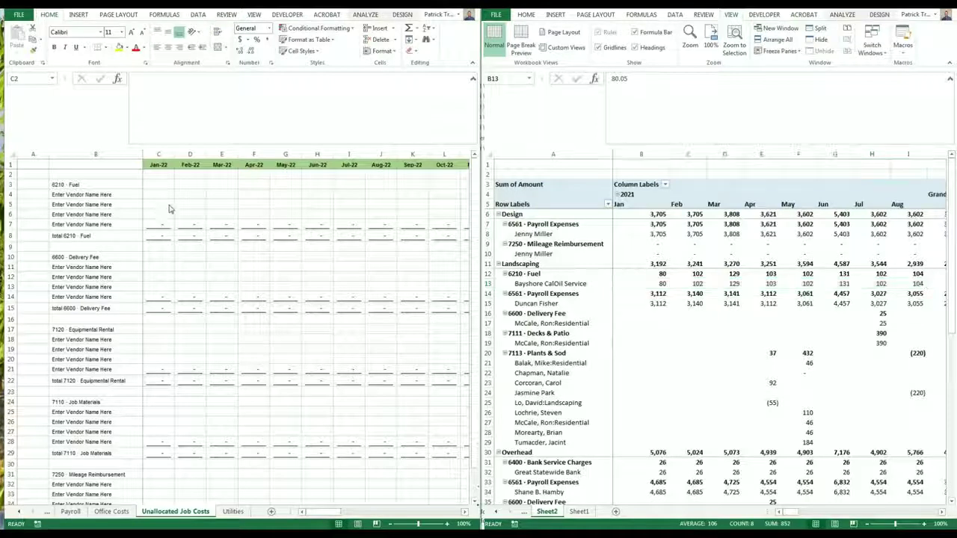
pyautogui.click(112, 195)
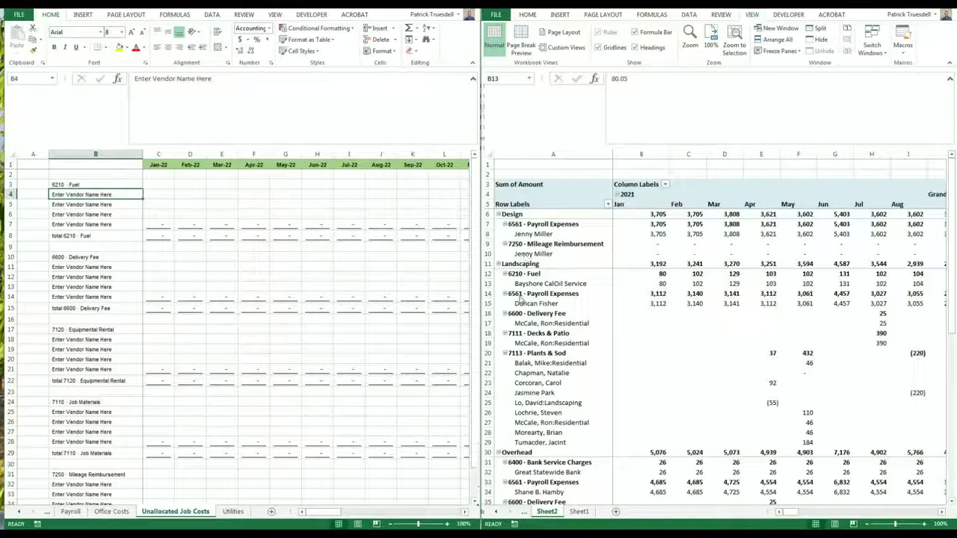
pyautogui.click(590, 283)
# Paste the Bayshore CalOil Service name into B4 under 6210 Fuel.
pyautogui.hotkey('ctrl', 'c')
pyautogui.hotkey('ctrl', 'F6')
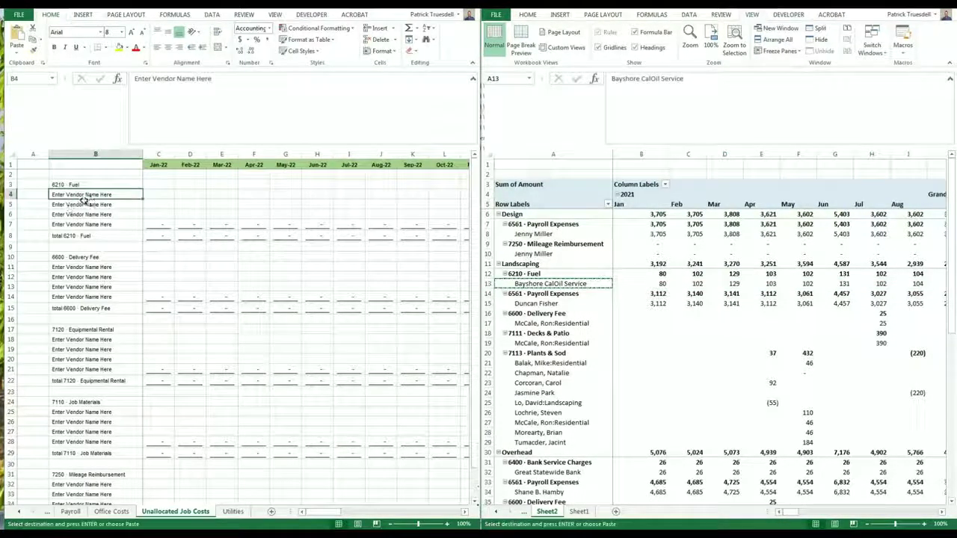
pyautogui.hotkey('ctrl', 'v')
pyautogui.hotkey('ctrl', 'F6')
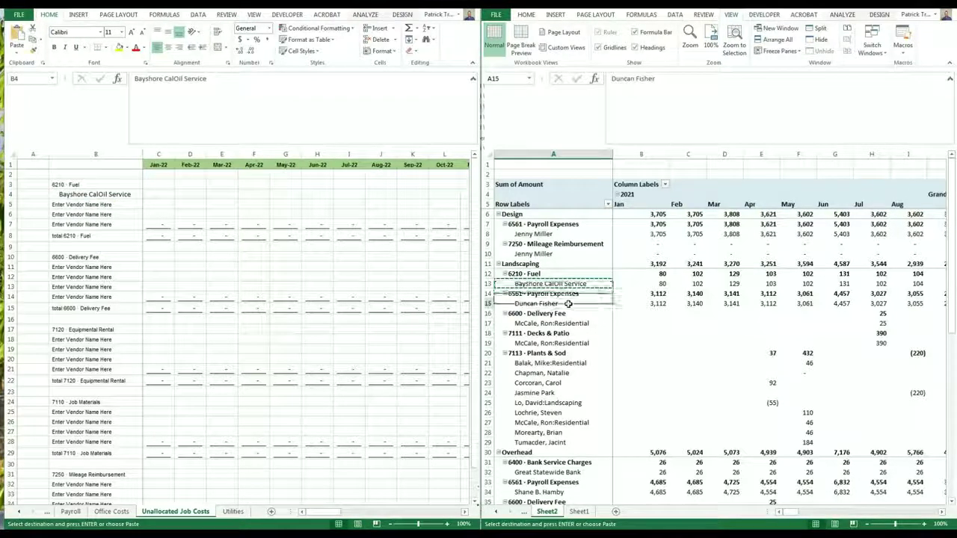
# Select the Landscaping employee's name in the pivot and show the Payroll sheet.
pyautogui.click(553, 321)
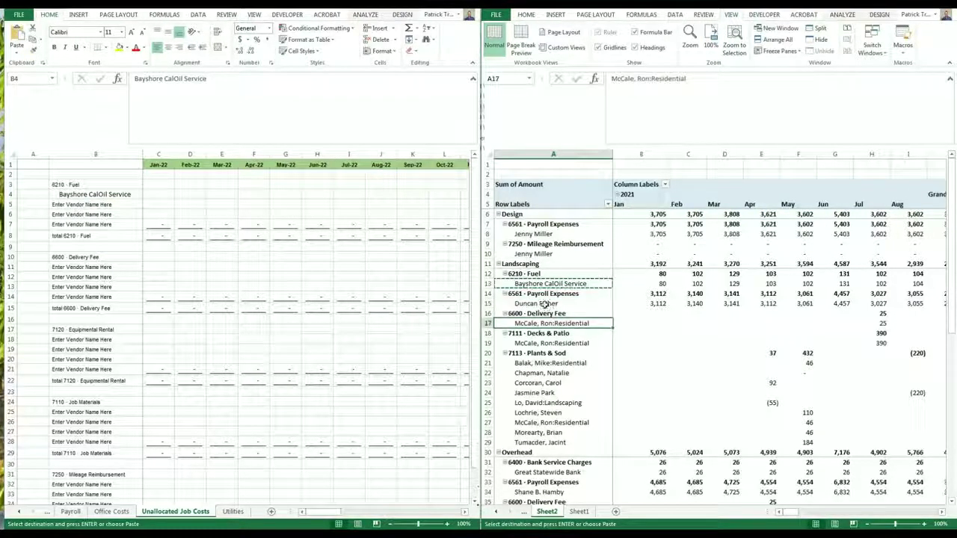
pyautogui.click(545, 304)
pyautogui.click(71, 514)
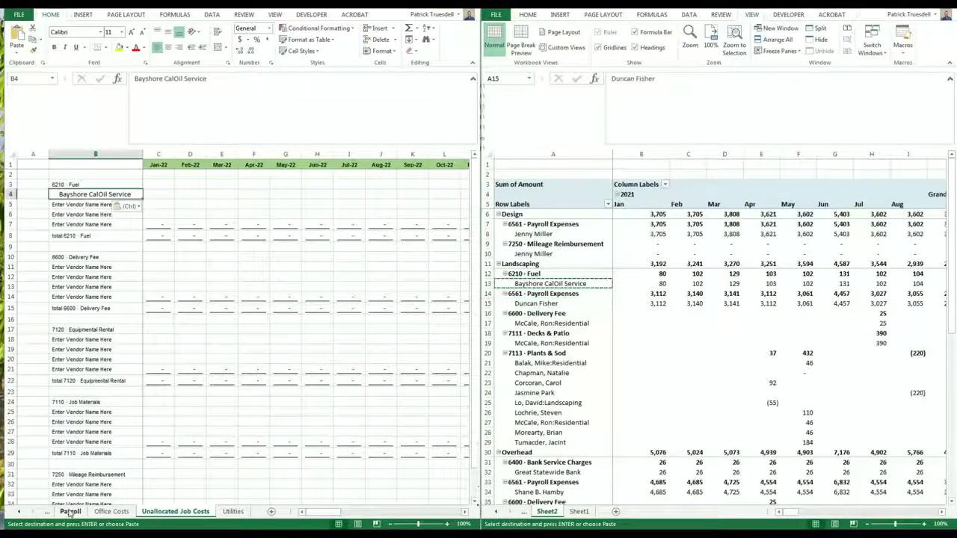
pyautogui.click(544, 304)
# Paste the Landscaping employee's name into Payroll C4 and check it beside Annual Salary D4.
pyautogui.hotkey('ctrl', 'c')
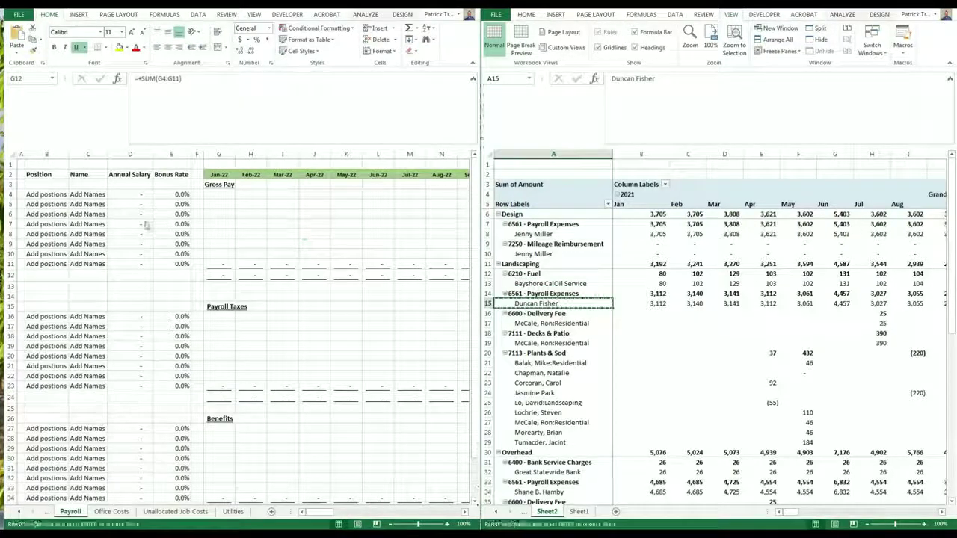
pyautogui.click(87, 195)
pyautogui.hotkey('ctrl', 'v')
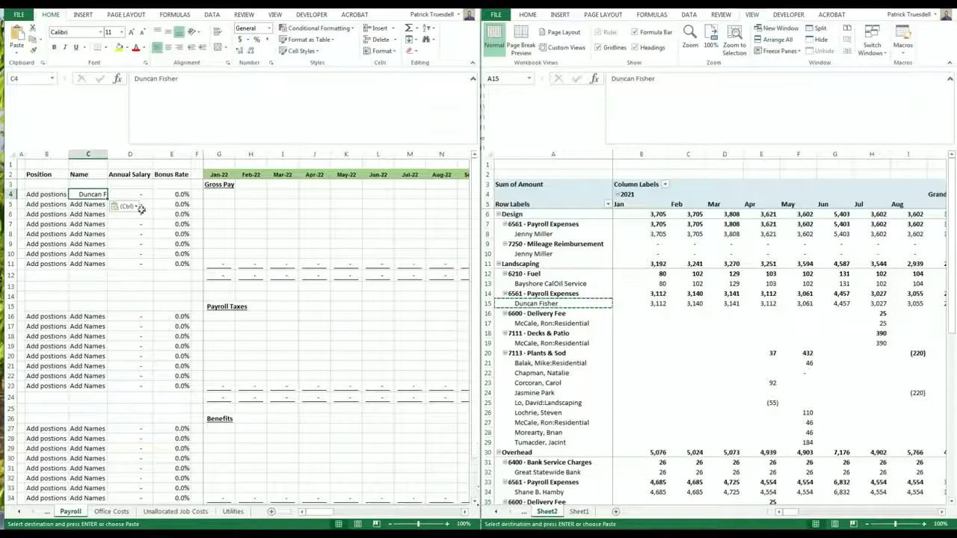
pyautogui.click(128, 196)
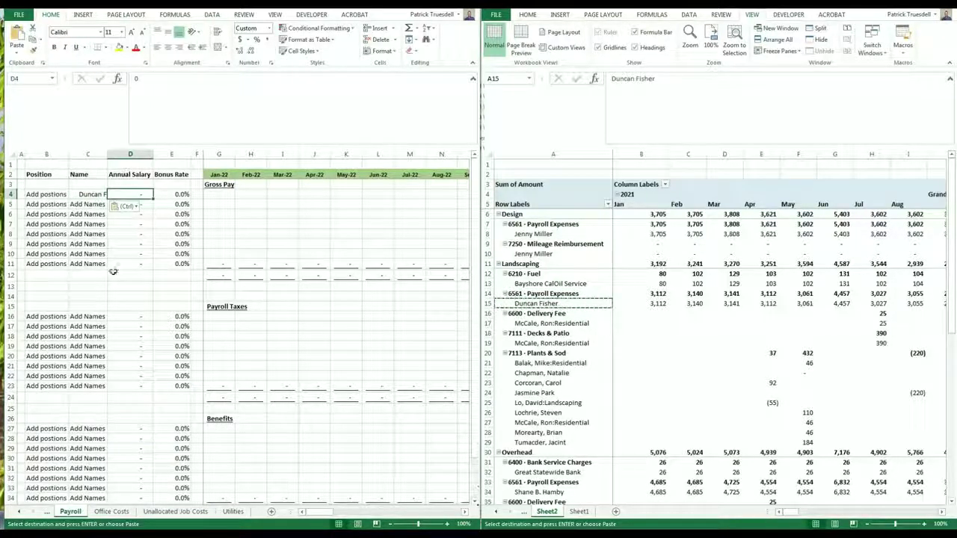
pyautogui.click(84, 194)
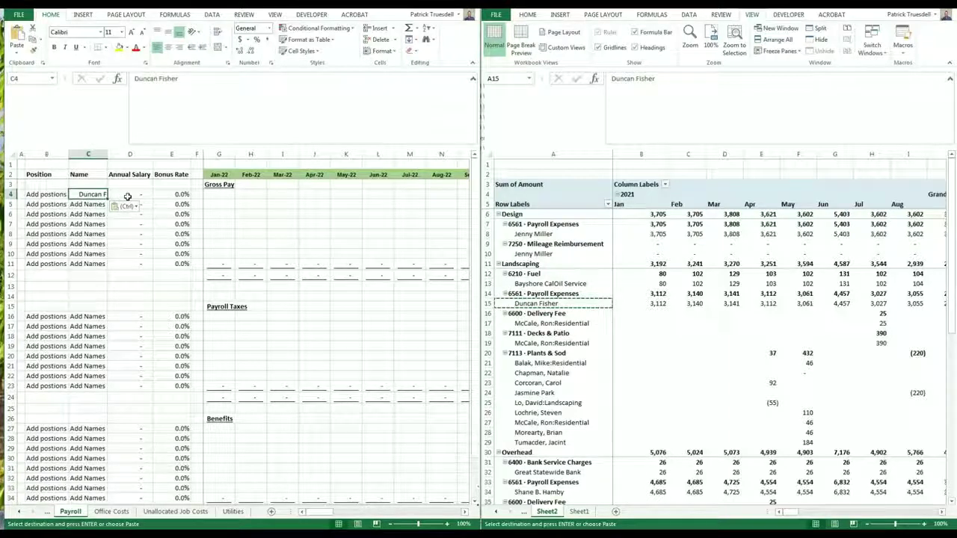
pyautogui.click(124, 194)
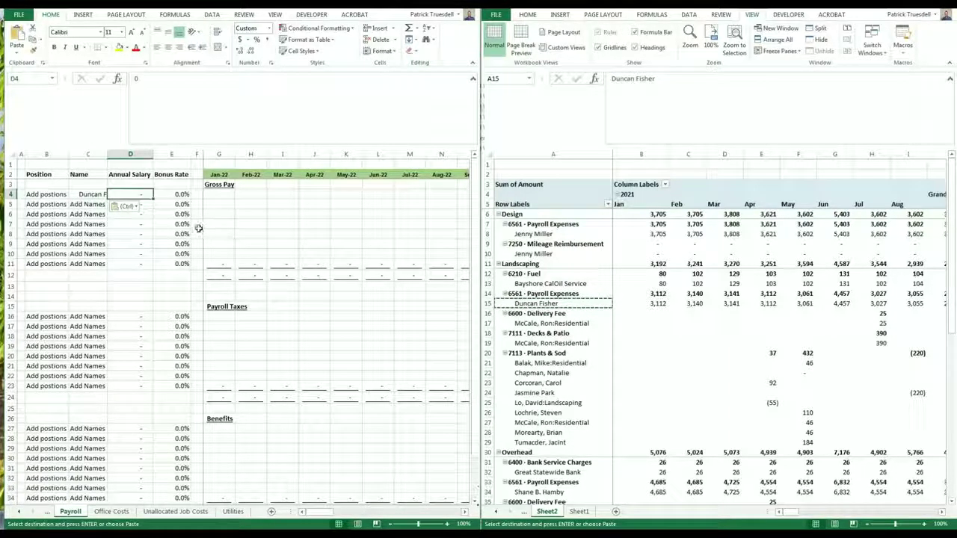
pyautogui.click(89, 193)
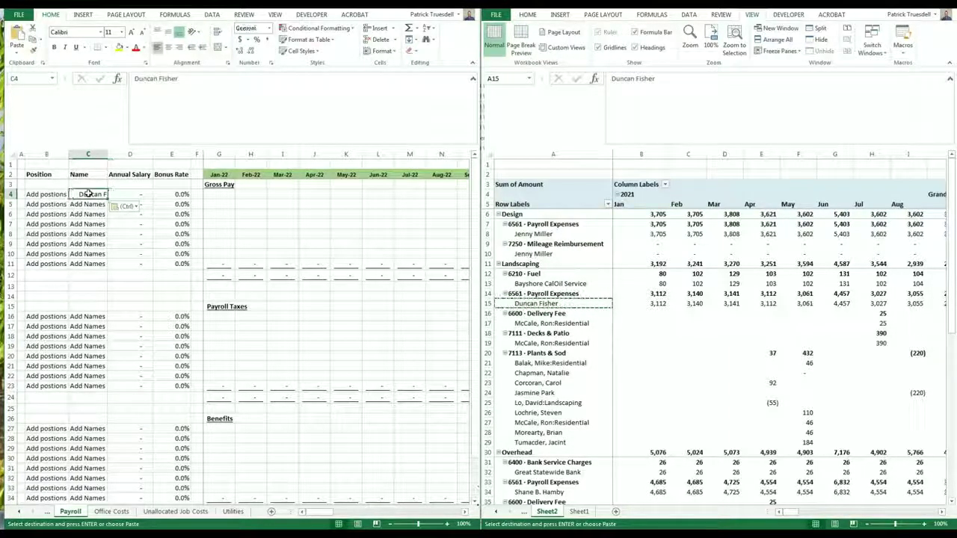
pyautogui.click(131, 194)
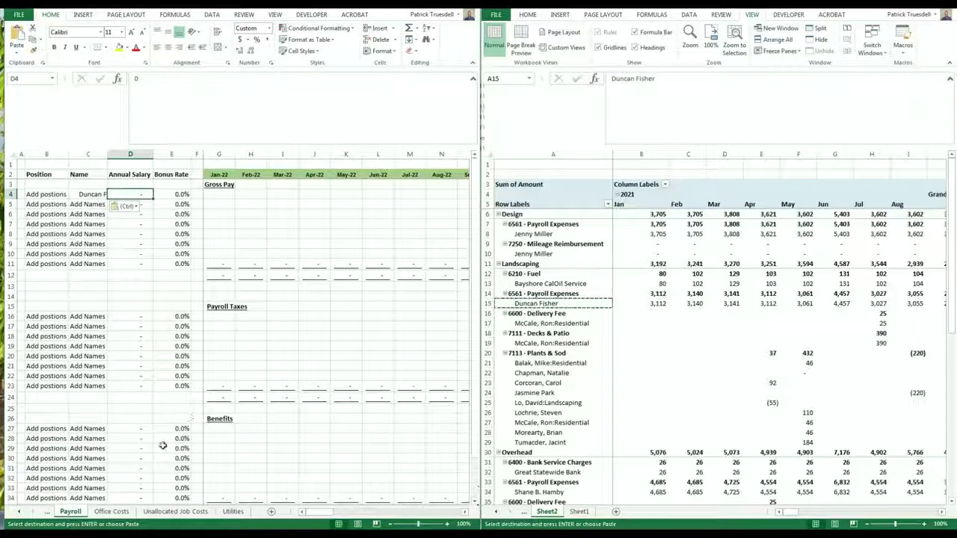
# Select the 6600 Delivery Fee entry in the pivot and switch to the Office Costs sheet.
pyautogui.click(569, 333)
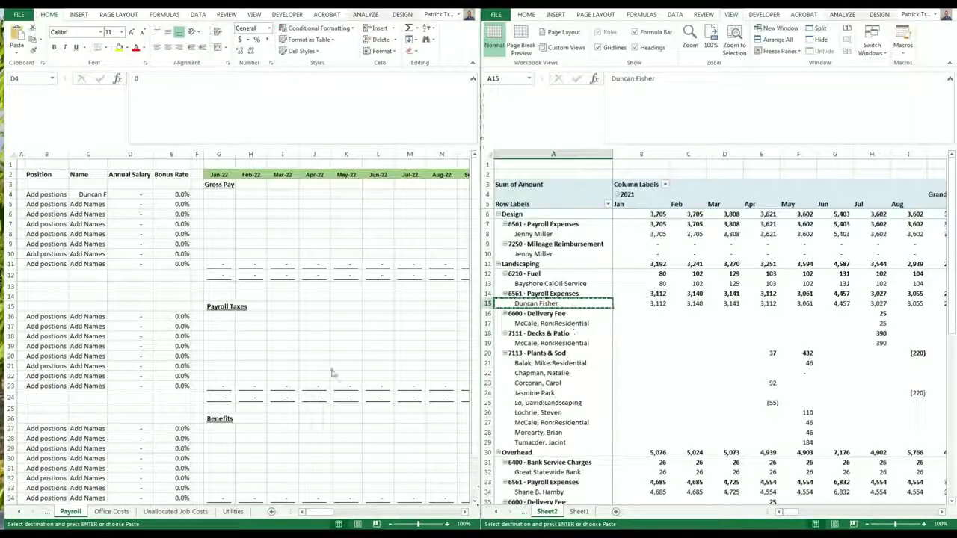
pyautogui.click(180, 295)
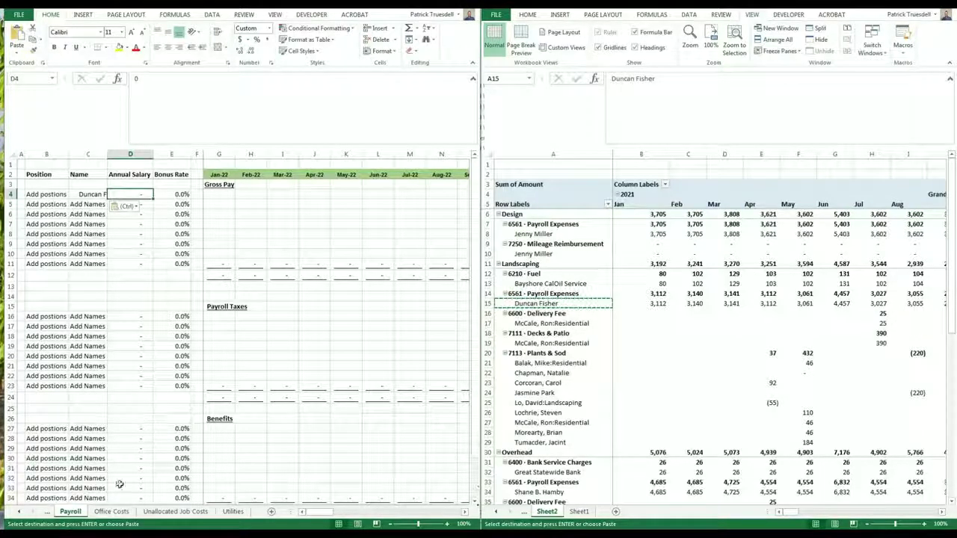
pyautogui.click(20, 511)
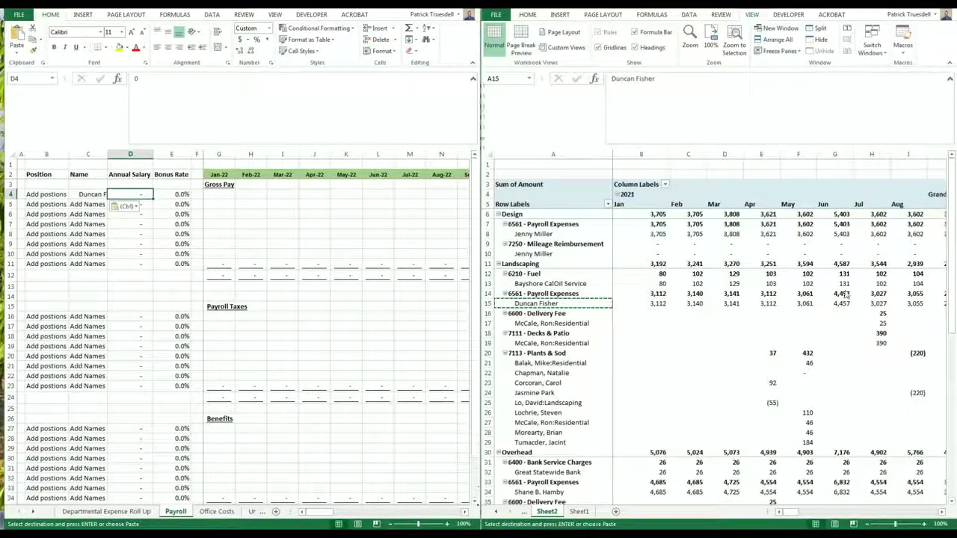
pyautogui.click(562, 325)
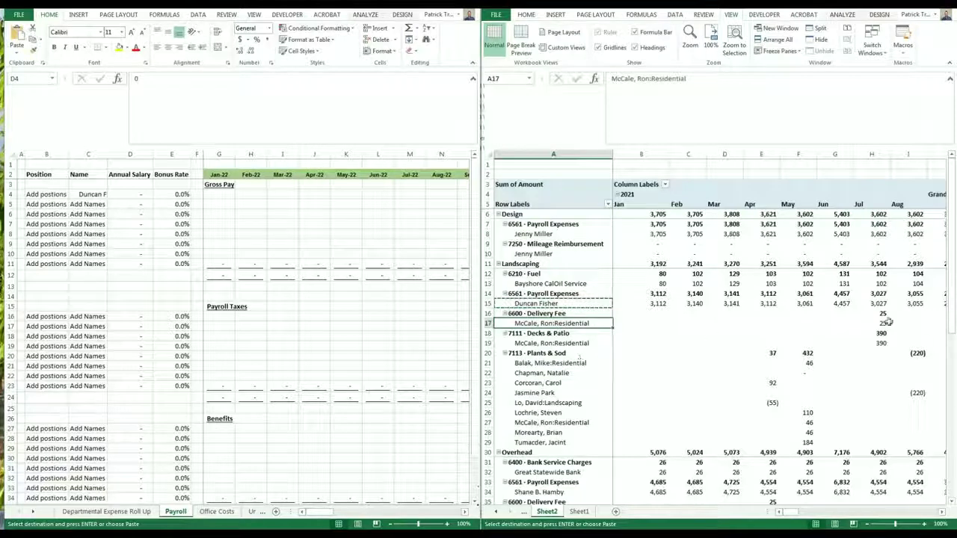
pyautogui.click(216, 511)
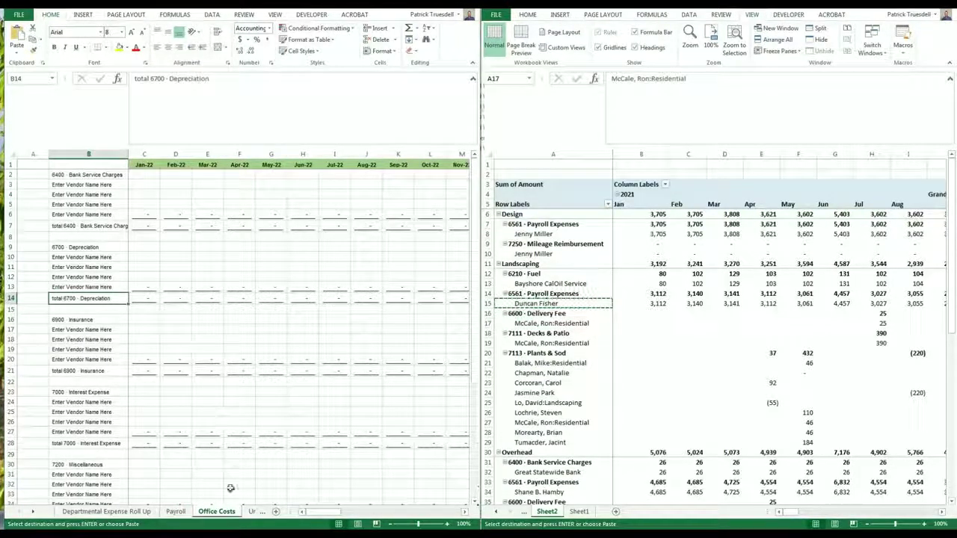
# Copy the Delivery Fee vendor from the pivot into B11 on Unallocated Job Costs.
pyautogui.click(252, 511)
pyautogui.click(698, 320)
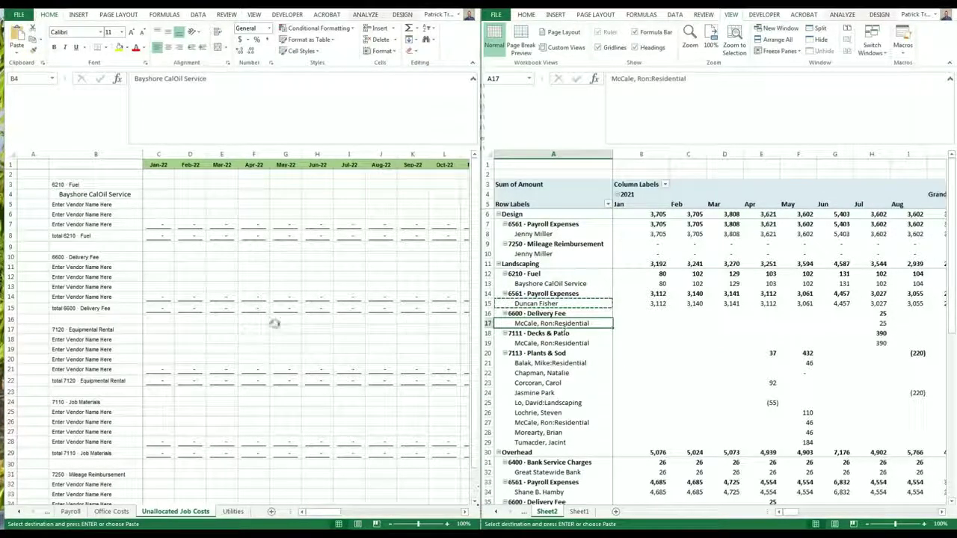
pyautogui.hotkey('ctrl', 'c')
pyautogui.hotkey('alt', 'Tab')
pyautogui.press('Down')
pyautogui.press('Down')
pyautogui.press('Down')
pyautogui.press('Down')
pyautogui.press('Down')
pyautogui.press('Down')
pyautogui.press('Down')
pyautogui.hotkey('ctrl', 'v')
# Return to the pivot and select the 111.28 amount.
pyautogui.hotkey('alt', 'Tab')
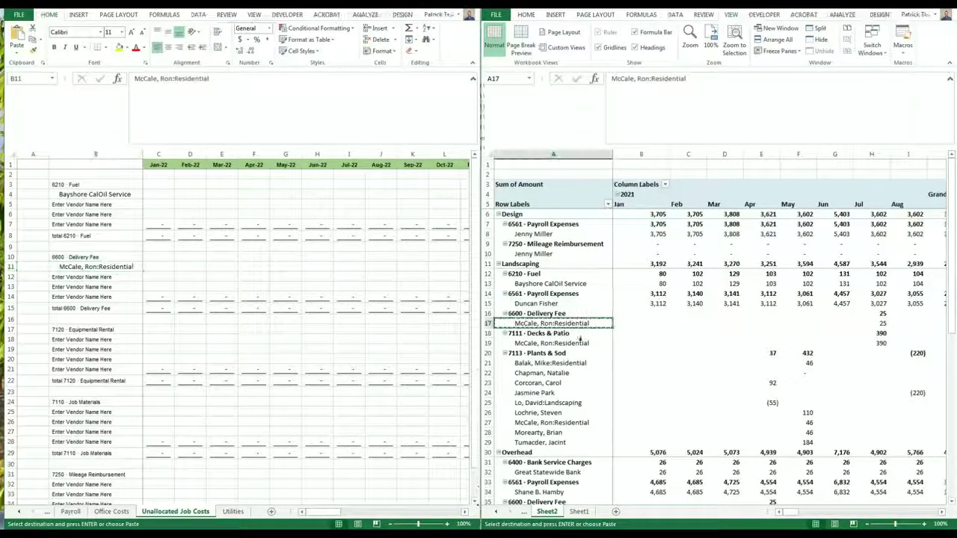
pyautogui.scroll(-5, 536, 312)
pyautogui.click(688, 372)
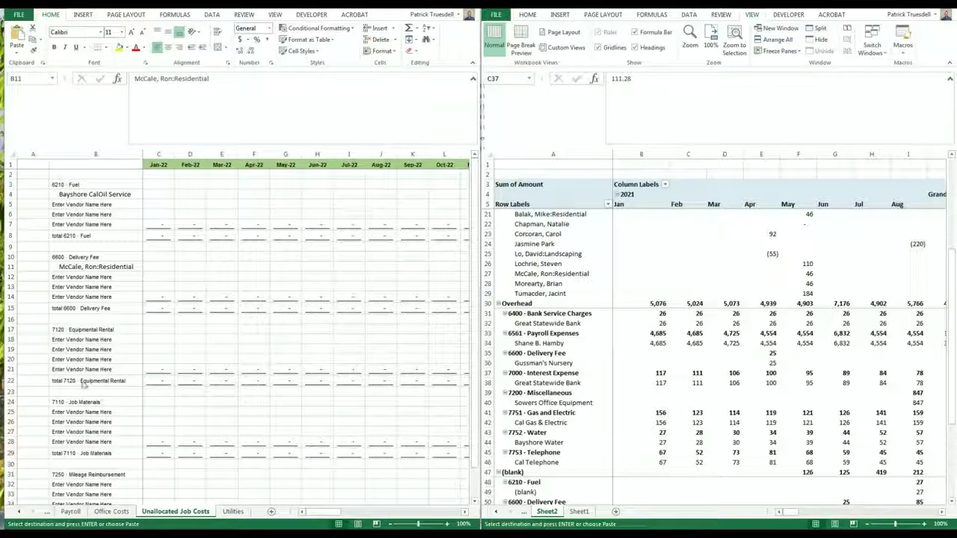
# Switch to the budget workbook's 2022 sheet showing the Department #1 to #4 columns.
pyautogui.click(313, 270)
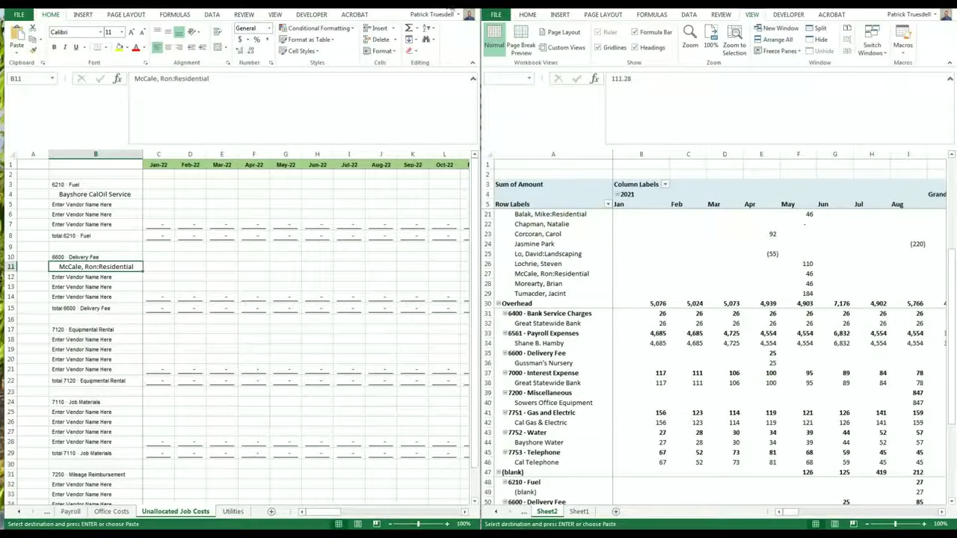
pyautogui.hotkey('alt', 'Tab')
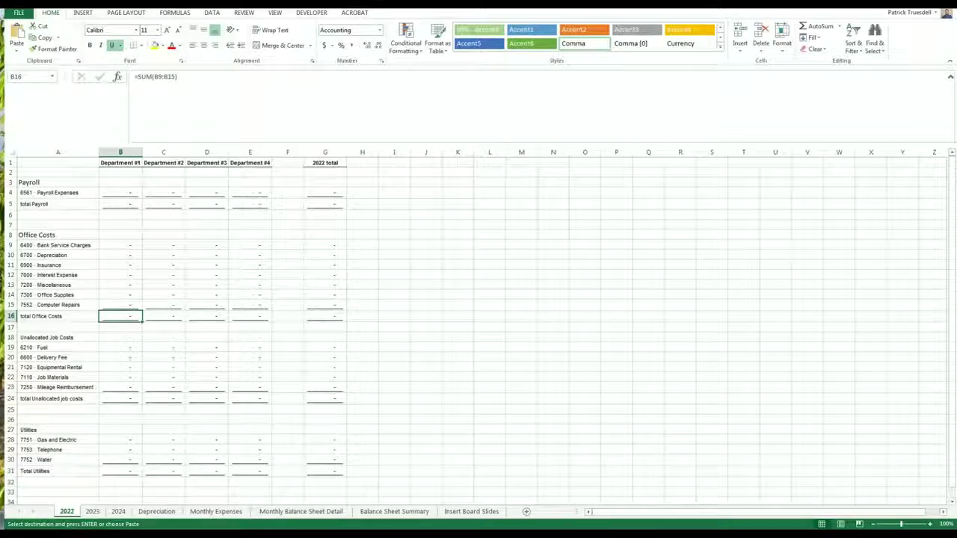
# Tile the Departmental Expense Roll Up sheet and the 2022 budget sheet side by side.
pyautogui.click(121, 245)
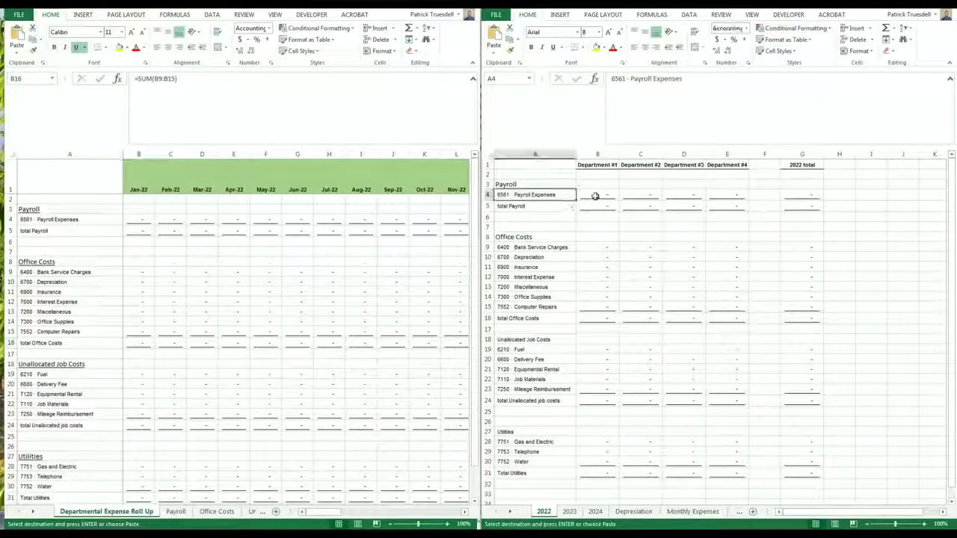
# Replace the Department #1 heading in B1 with 'Landscaping'.
pyautogui.click(595, 195)
pyautogui.hotkey('ctrl', 'Up')
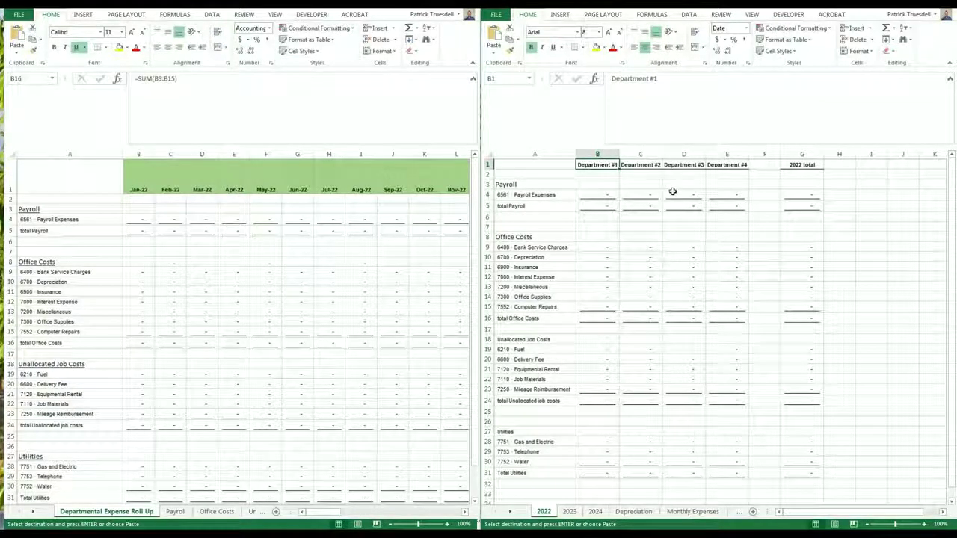
pyautogui.write('Lan')
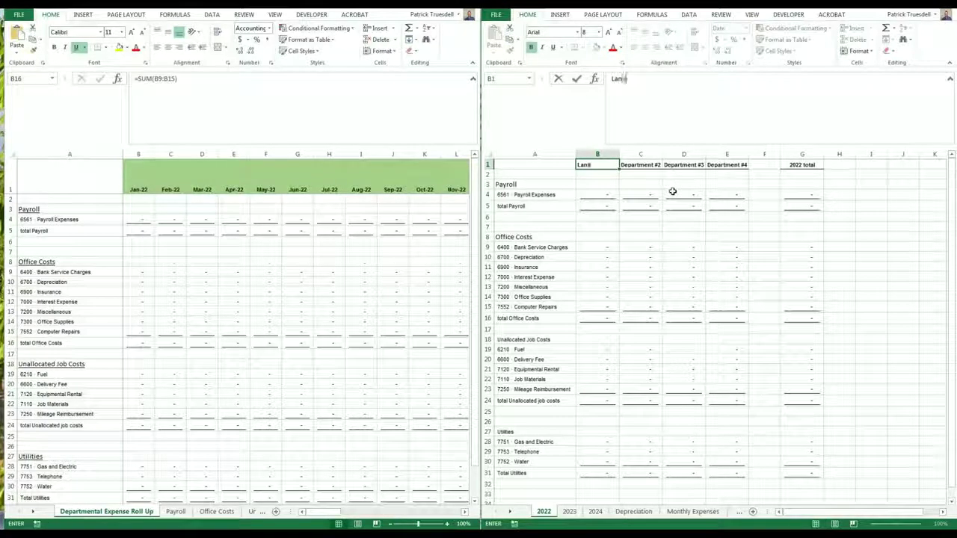
pyautogui.write('dscaping')
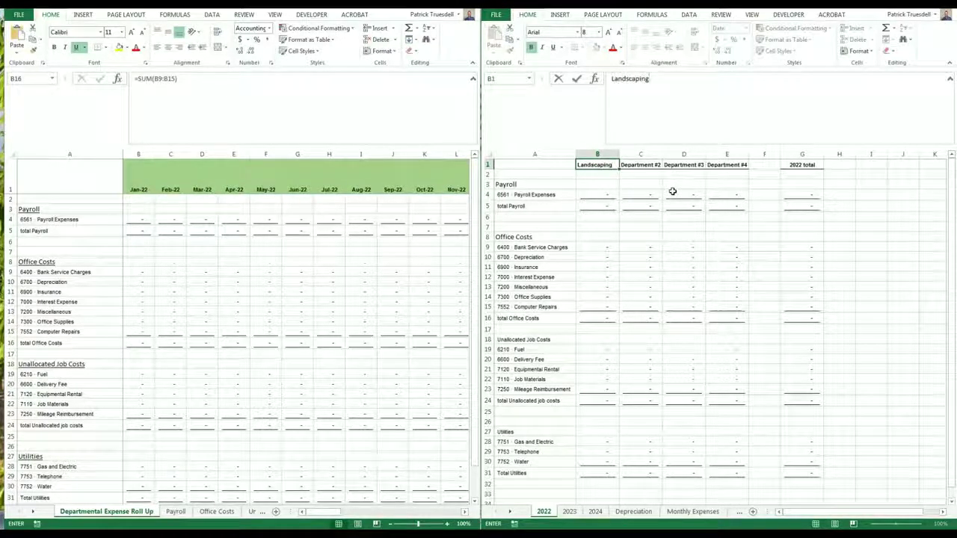
pyautogui.press('Return')
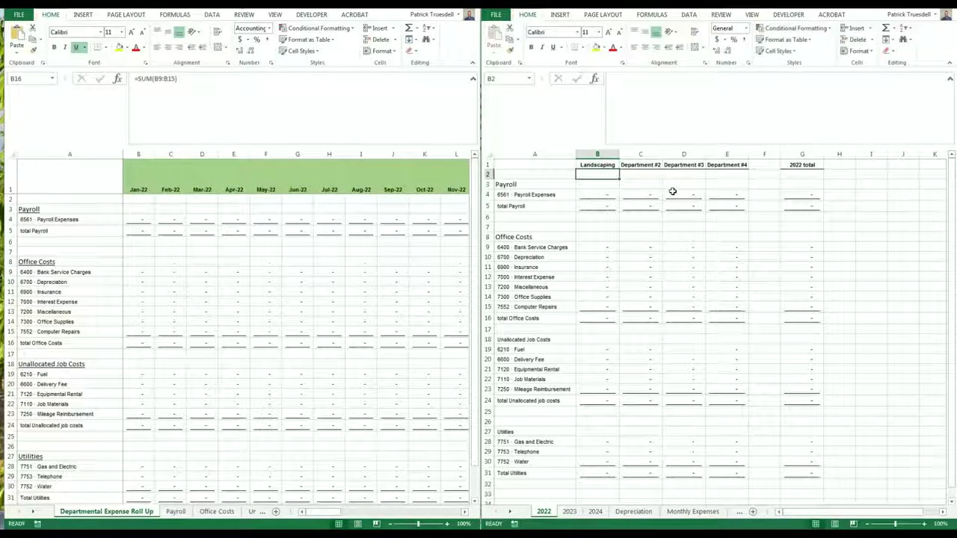
pyautogui.press('Down')
pyautogui.press('Down')
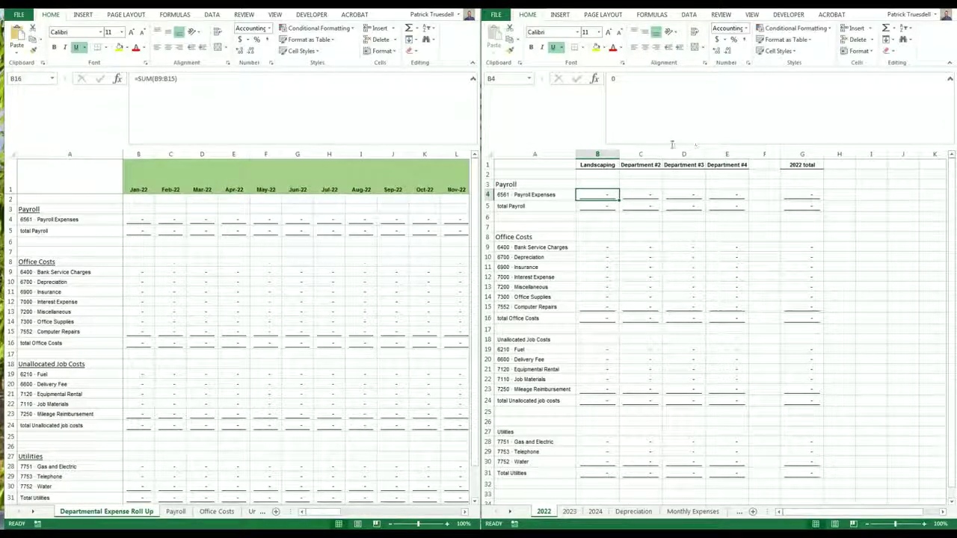
# Start a VLOOKUP in B4 using A4 as lookup value and the roll-up's $A:$O as table.
pyautogui.click(595, 79)
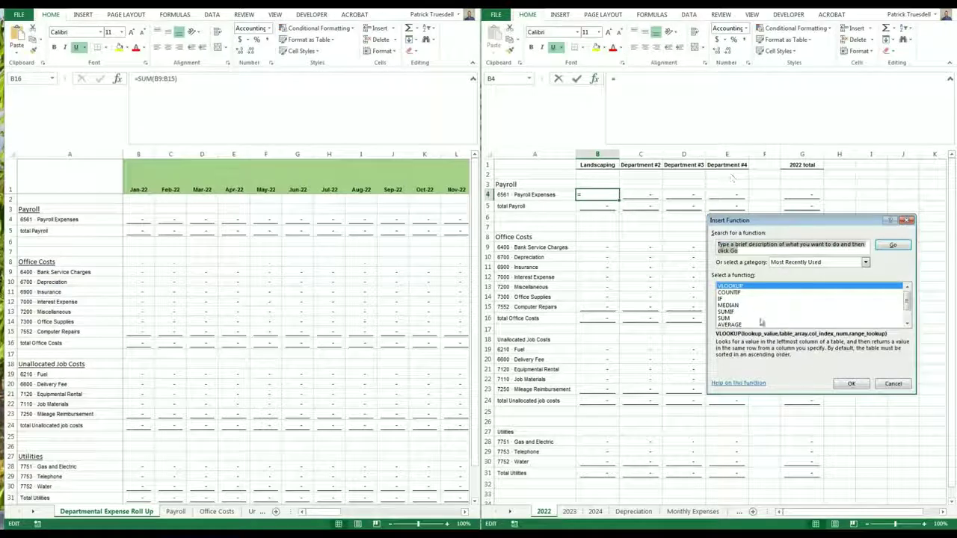
pyautogui.click(850, 383)
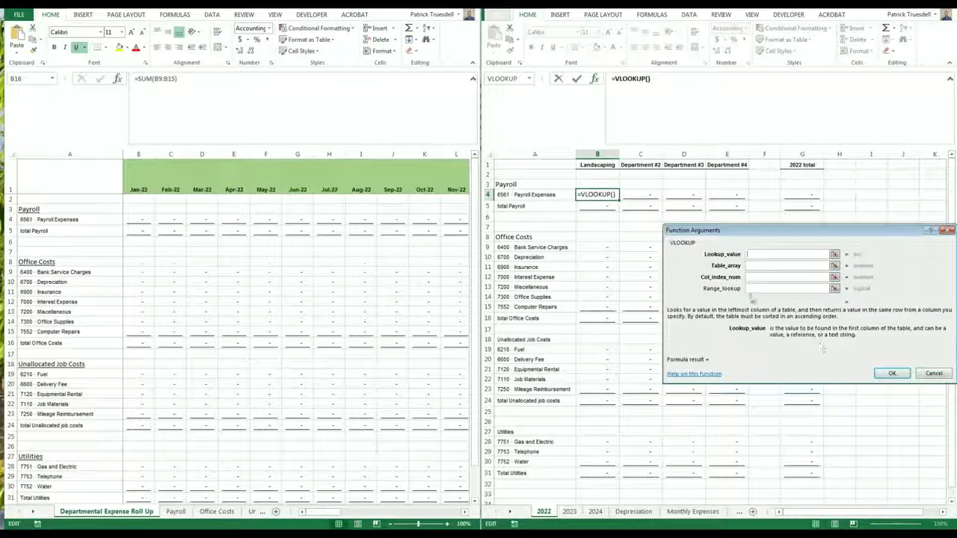
pyautogui.click(531, 195)
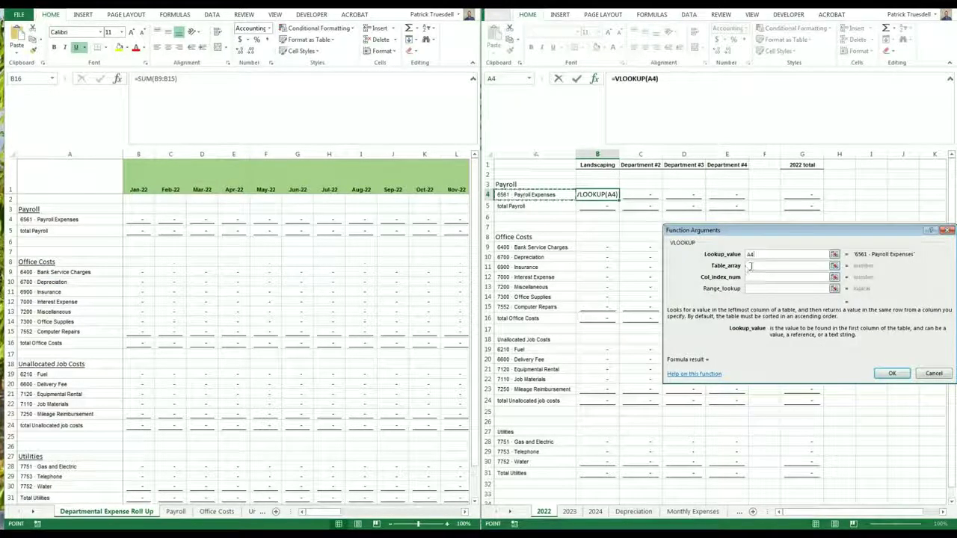
pyautogui.click(745, 267)
pyautogui.click(835, 266)
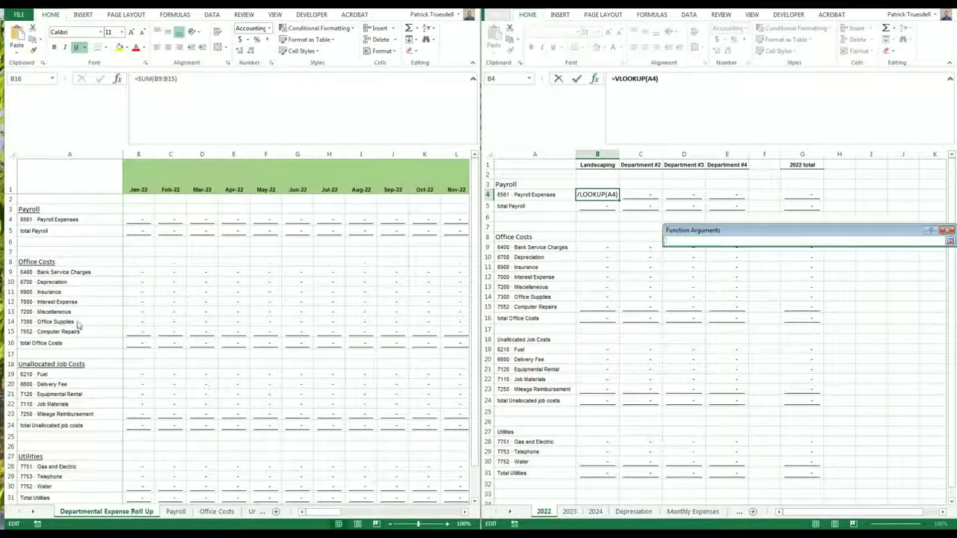
pyautogui.click(69, 154)
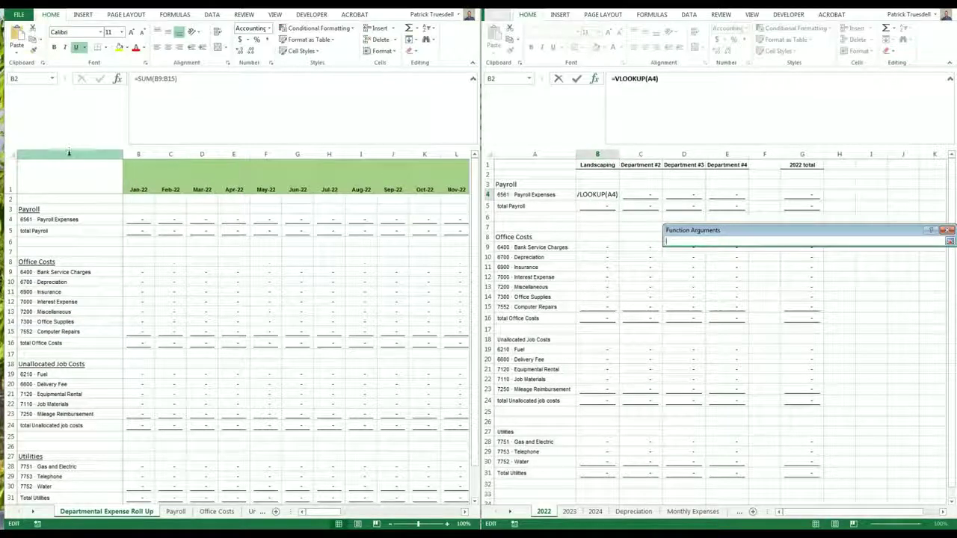
pyautogui.moveTo(381, 194)
pyautogui.mouseDown()
pyautogui.moveTo(448, 185)
pyautogui.moveTo(379, 188)
pyautogui.moveTo(396, 187)
pyautogui.mouseUp()
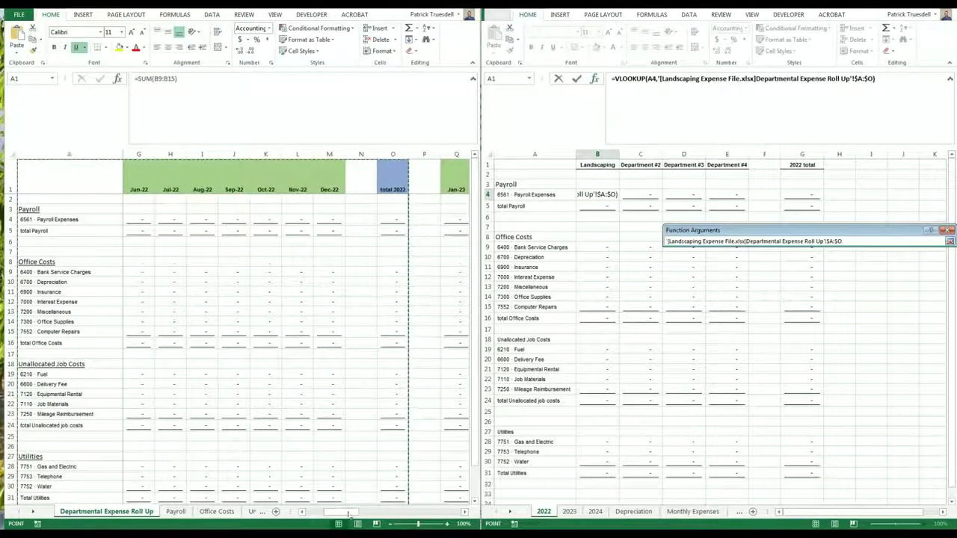
pyautogui.click(302, 514)
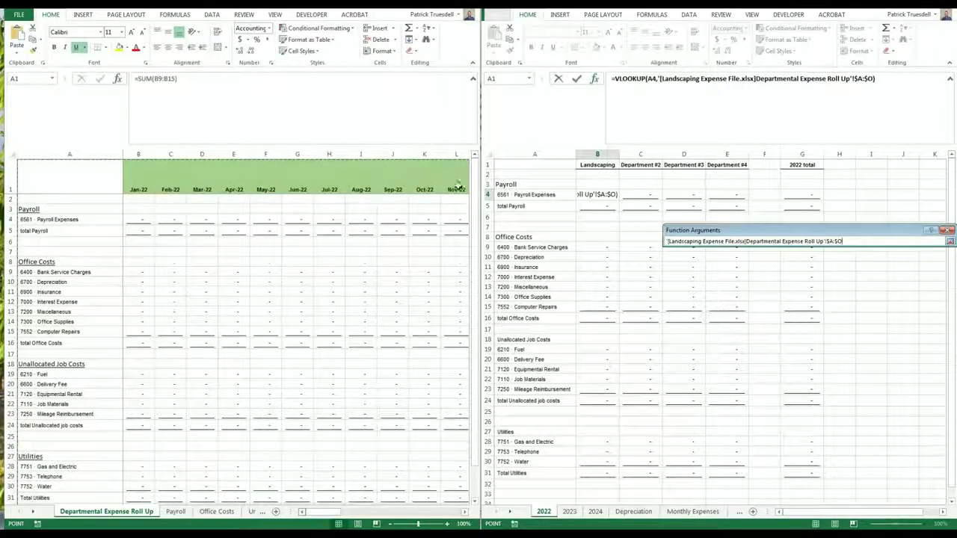
pyautogui.click(464, 511)
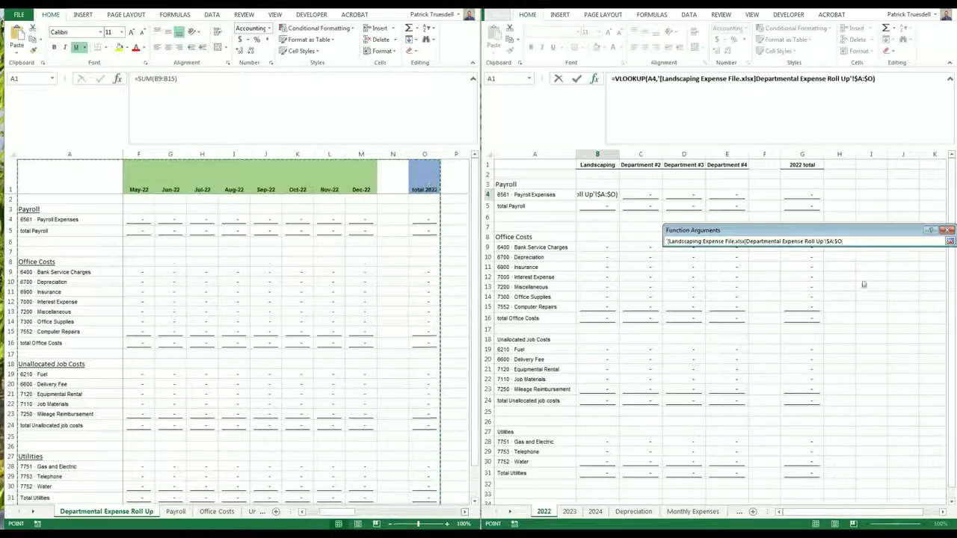
# Set column index 15 and range lookup FALSE, then confirm the formula.
pyautogui.click(949, 240)
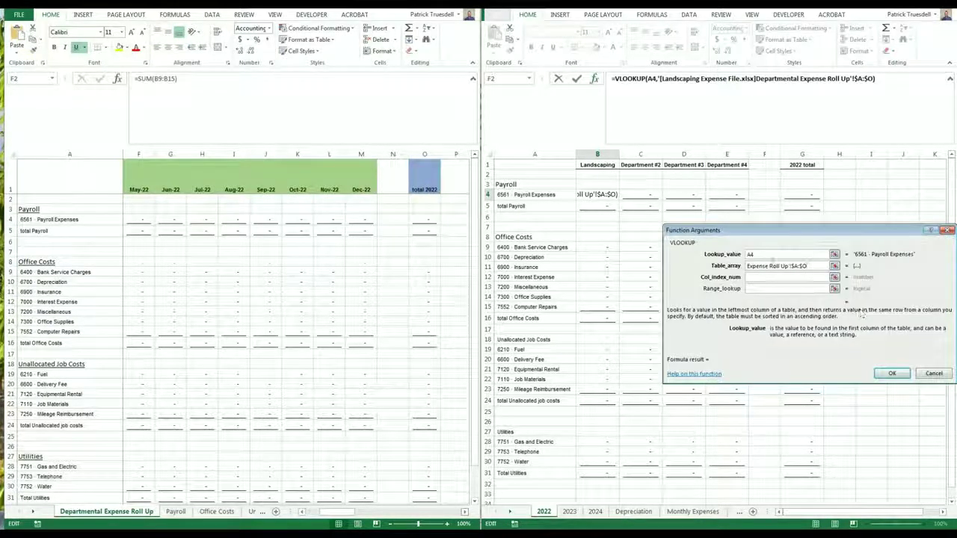
pyautogui.click(755, 277)
pyautogui.write('15')
pyautogui.press('Tab')
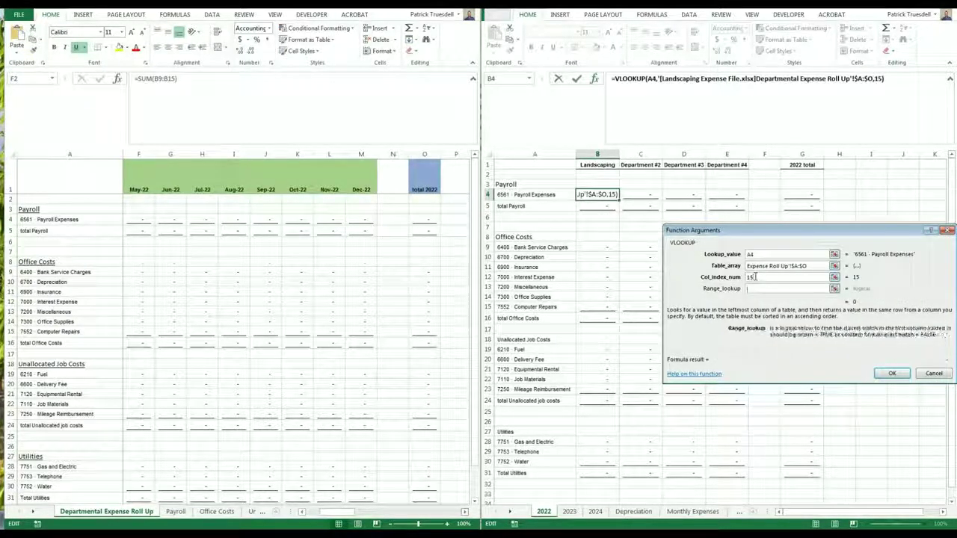
pyautogui.write('false')
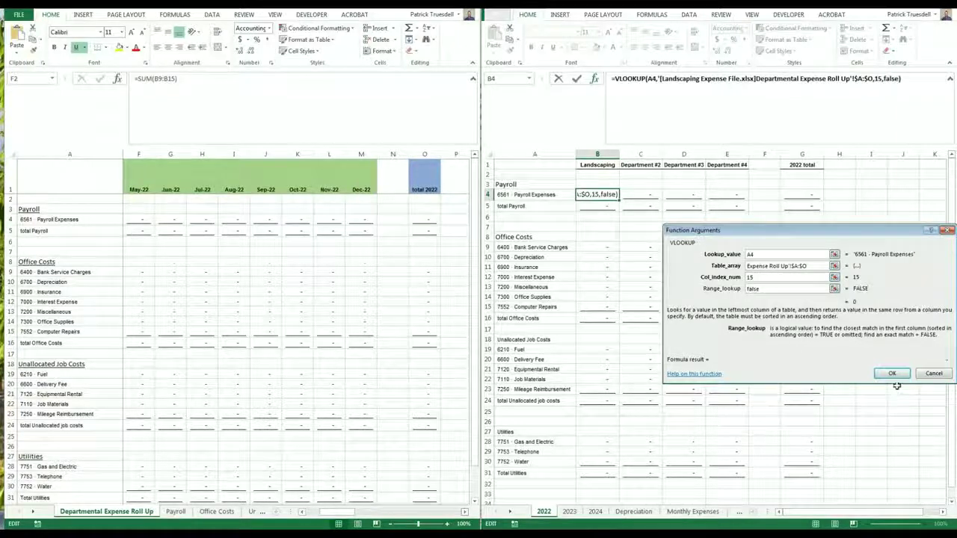
pyautogui.click(882, 375)
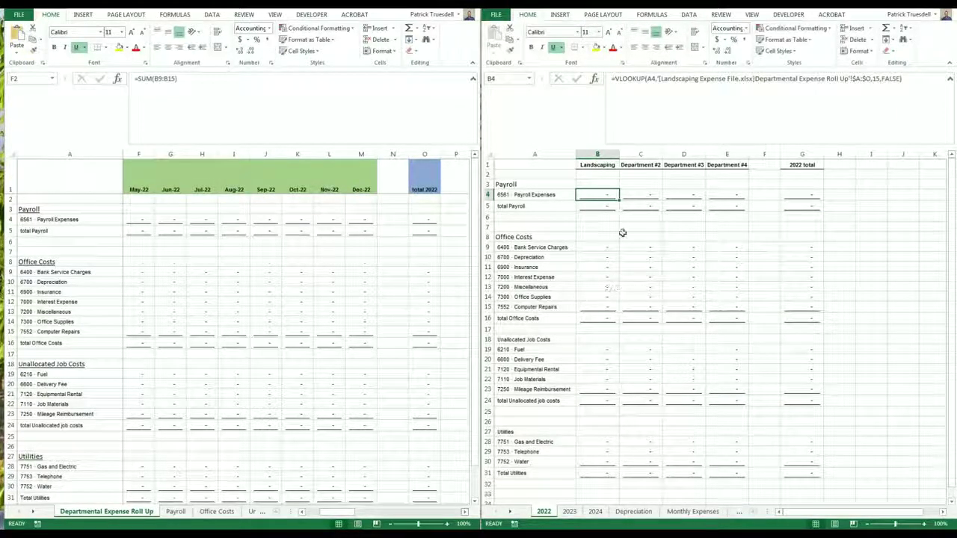
# Enter 100,000 as the January gross pay on the Payroll sheet.
pyautogui.click(85, 218)
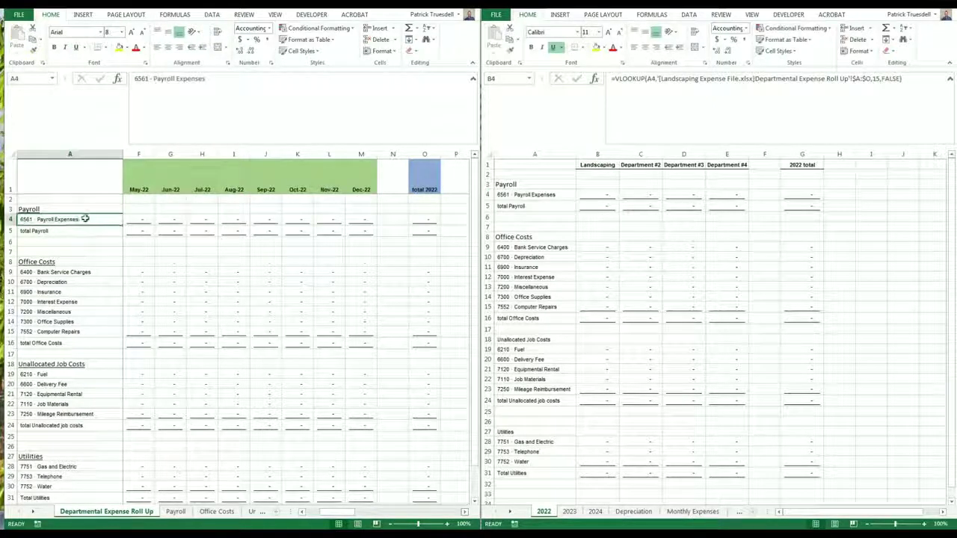
pyautogui.click(174, 511)
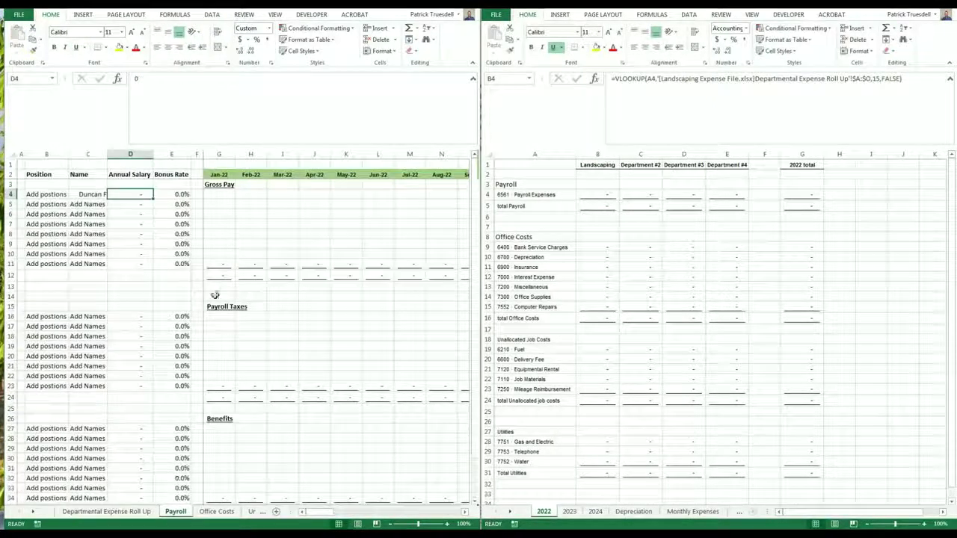
pyautogui.click(219, 196)
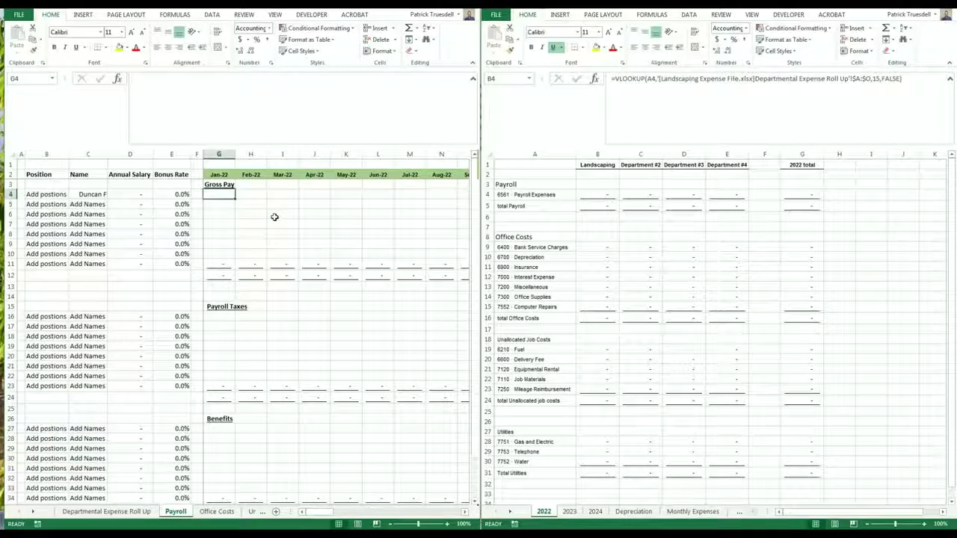
pyautogui.write('100,000')
pyautogui.press('Return')
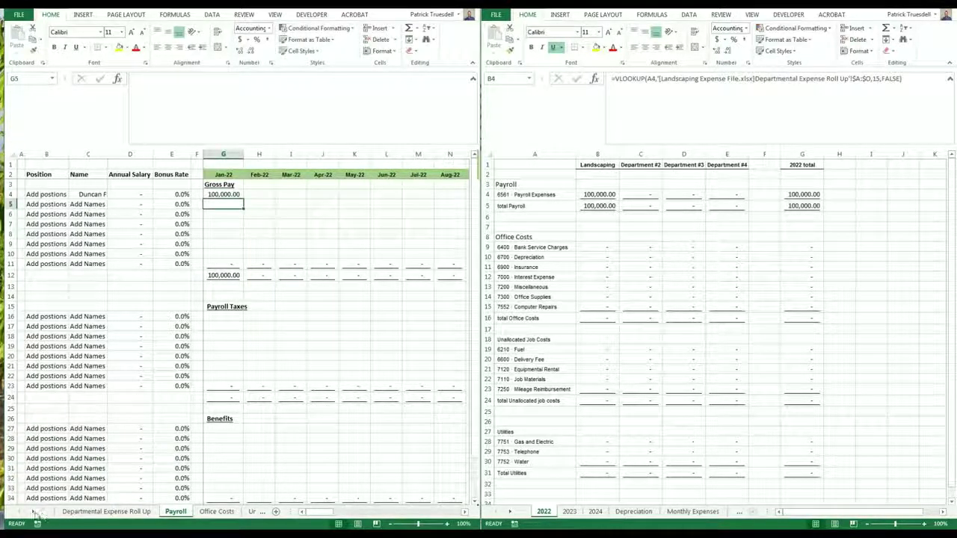
# AutoFit the roll-up's total 2022 column O and Jan-22 column B so values display.
pyautogui.click(107, 511)
pyautogui.click(434, 219)
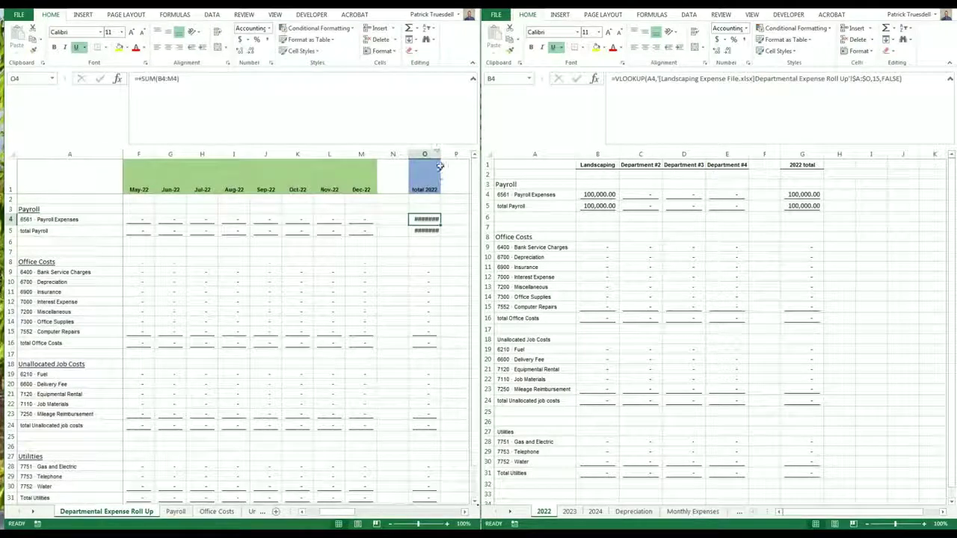
pyautogui.click(435, 154)
pyautogui.doubleClick(441, 155)
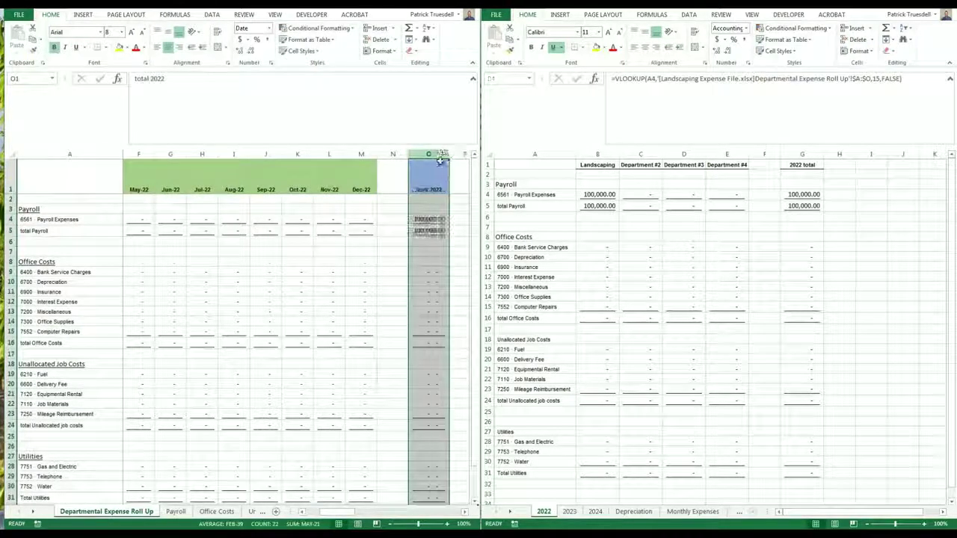
pyautogui.click(292, 223)
pyautogui.press('Home')
pyautogui.press('Up')
pyautogui.press('Right')
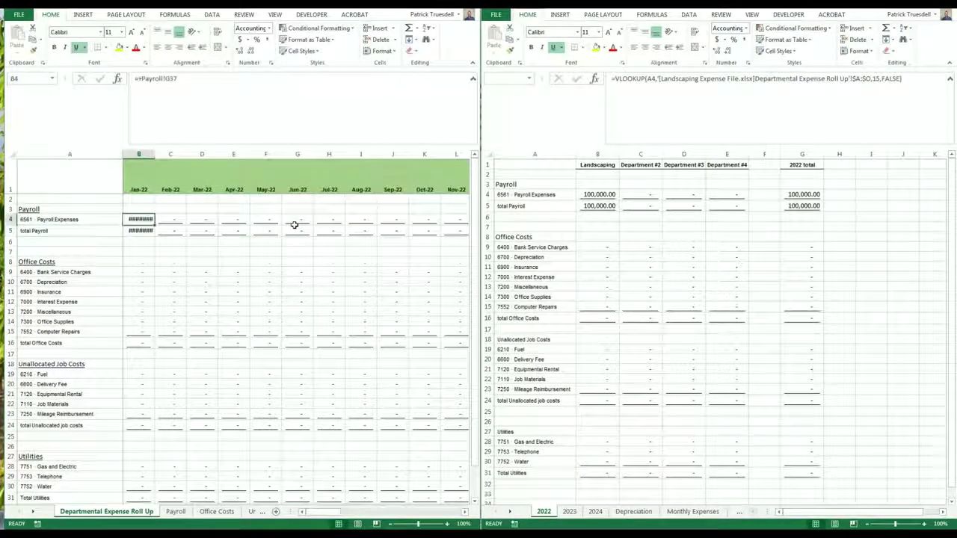
pyautogui.doubleClick(156, 154)
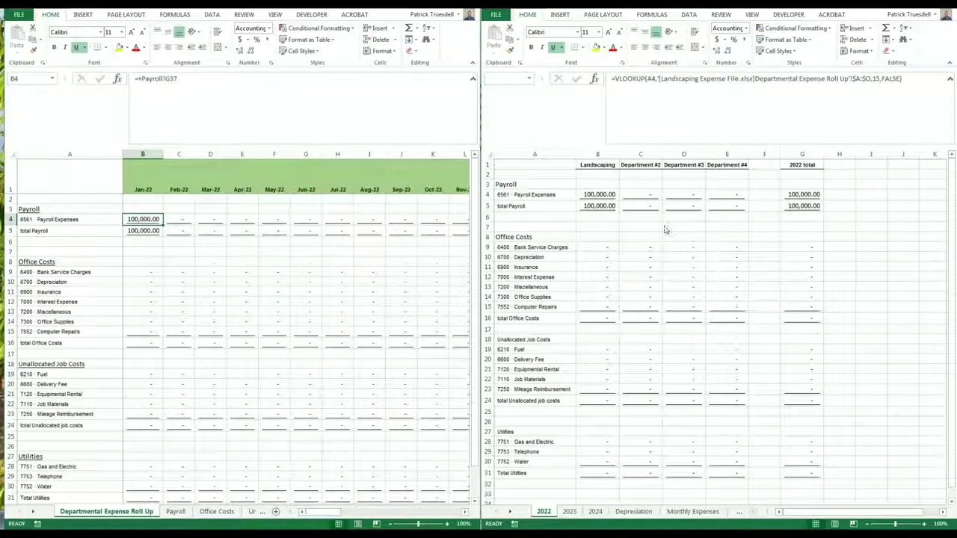
# Return to the budget workbook and select the Department #2 heading.
pyautogui.hotkey('alt', 'Tab')
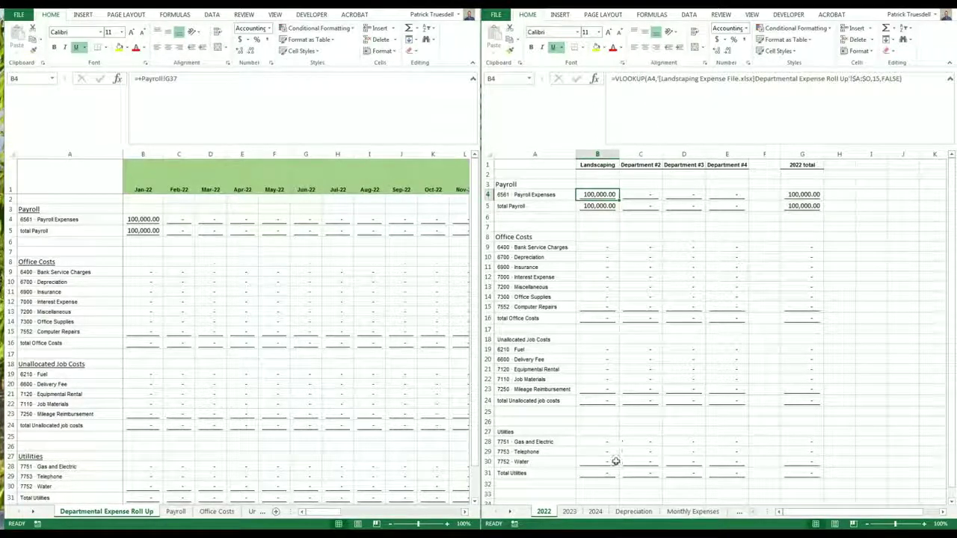
pyautogui.scroll(-4, 622, 449)
pyautogui.scroll(4, 621, 449)
pyautogui.click(633, 166)
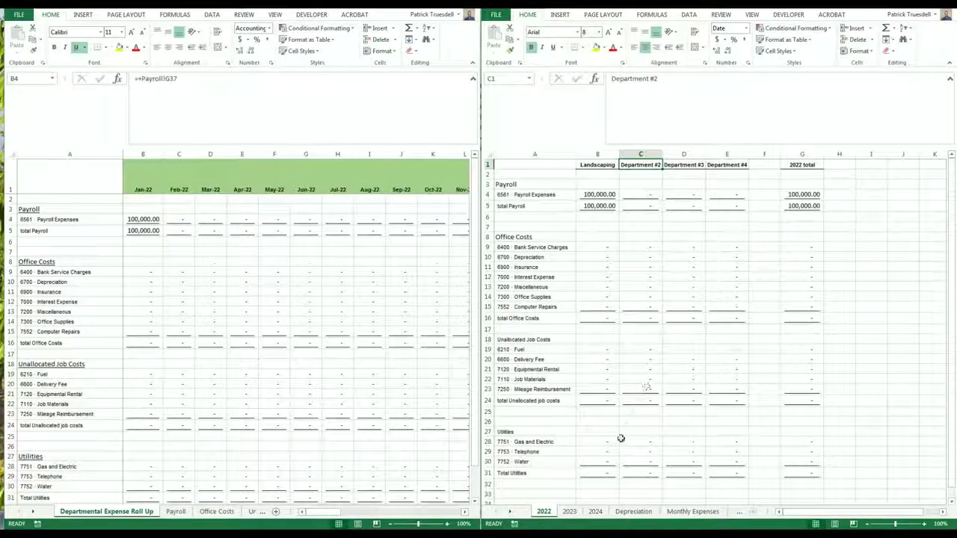
# Go to the 2023 budget sheet, review the roll-up's payroll totals, and select B4.
pyautogui.click(570, 513)
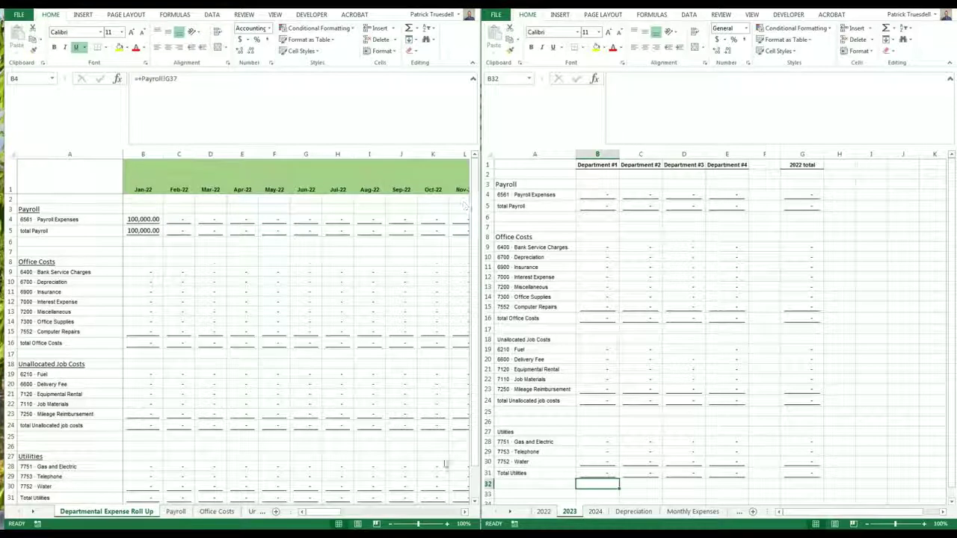
pyautogui.click(435, 220)
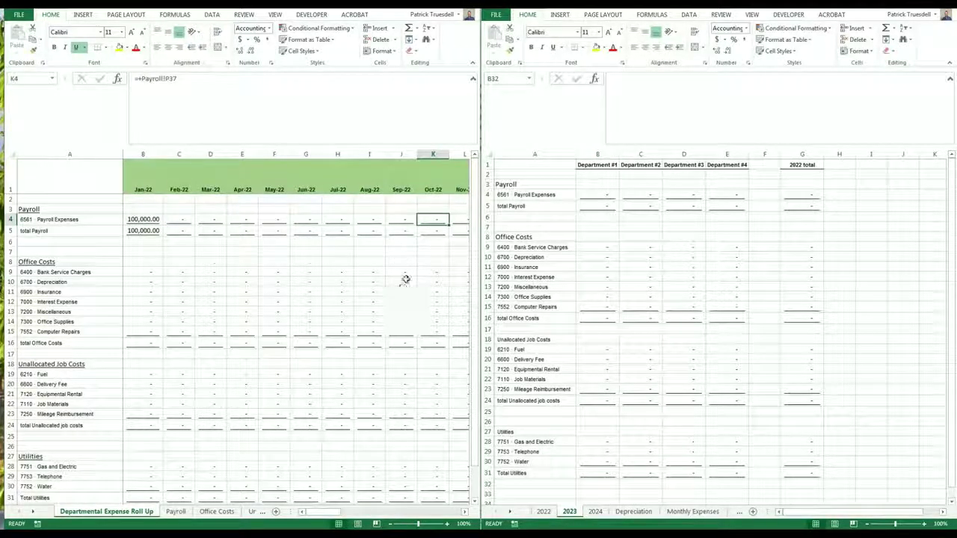
pyautogui.click(464, 512)
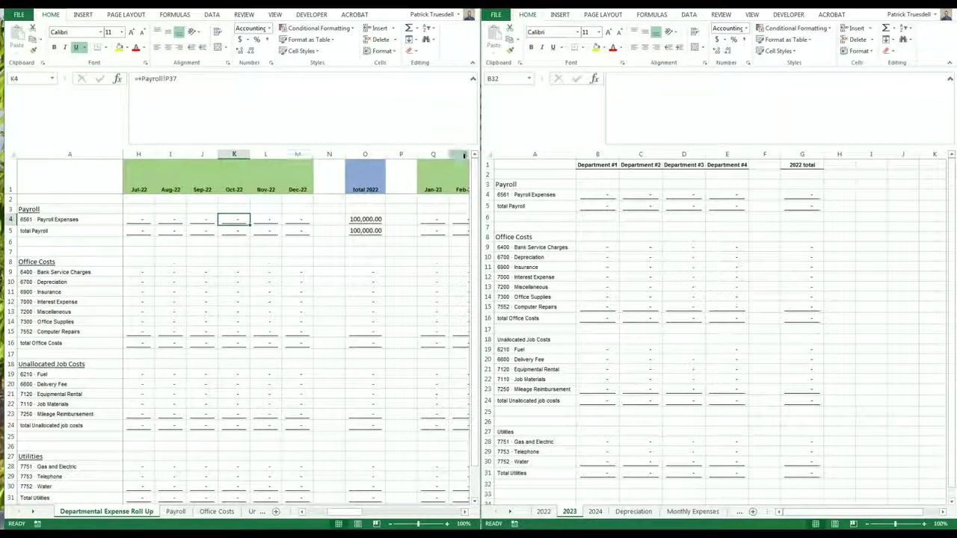
pyautogui.click(586, 202)
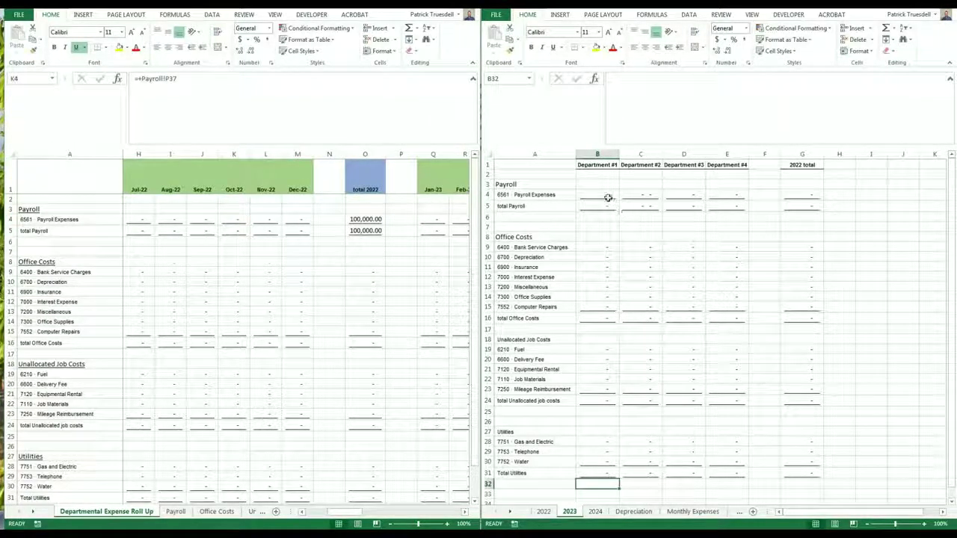
pyautogui.click(608, 196)
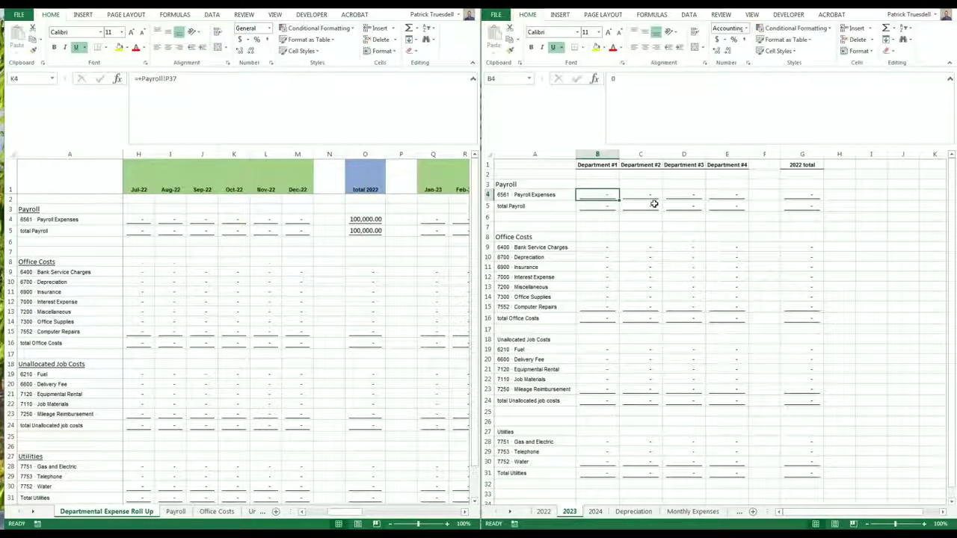
# Insert a VLOOKUP in B4 with the roll-up's $A:$AS columns as the table array.
pyautogui.click(595, 79)
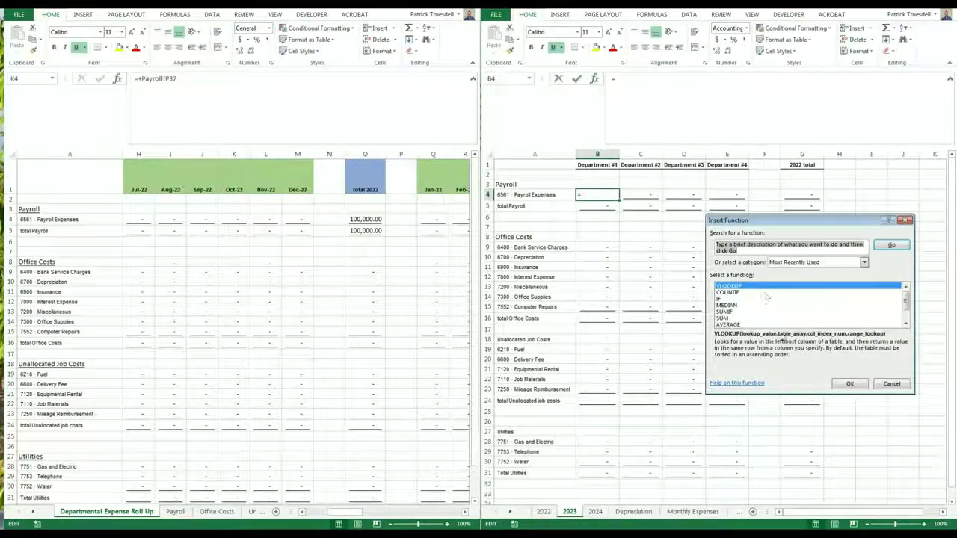
pyautogui.doubleClick(728, 285)
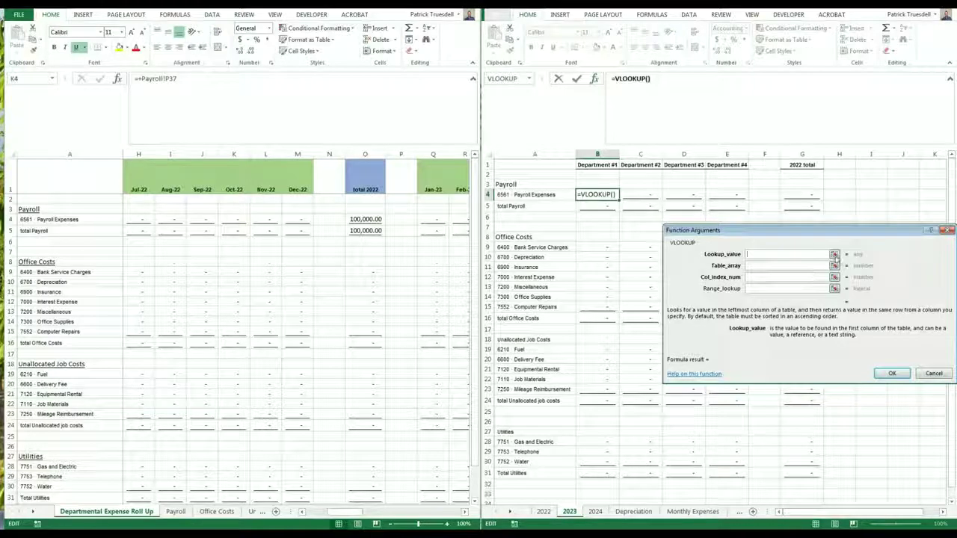
pyautogui.click(834, 255)
pyautogui.moveTo(70, 155); pyautogui.dragTo(354, 172)
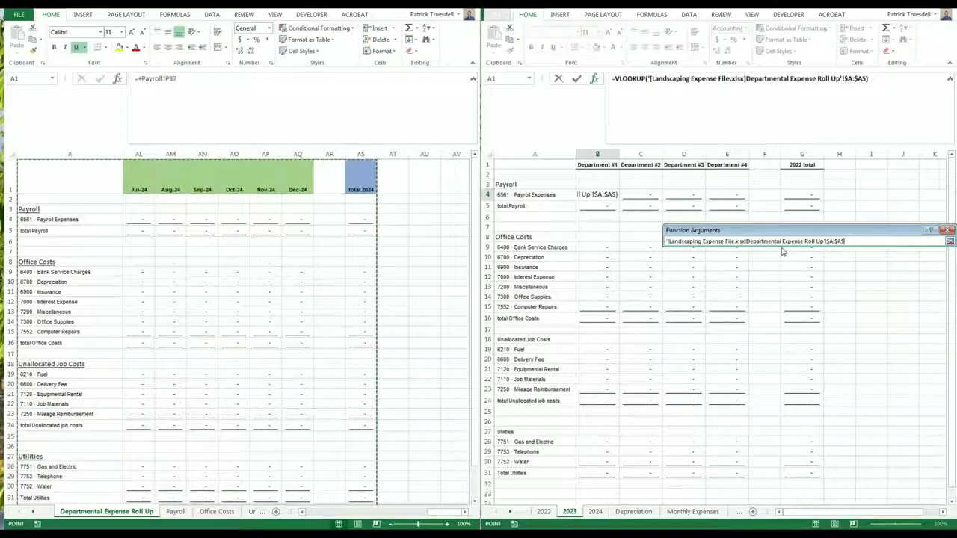
pyautogui.click(950, 243)
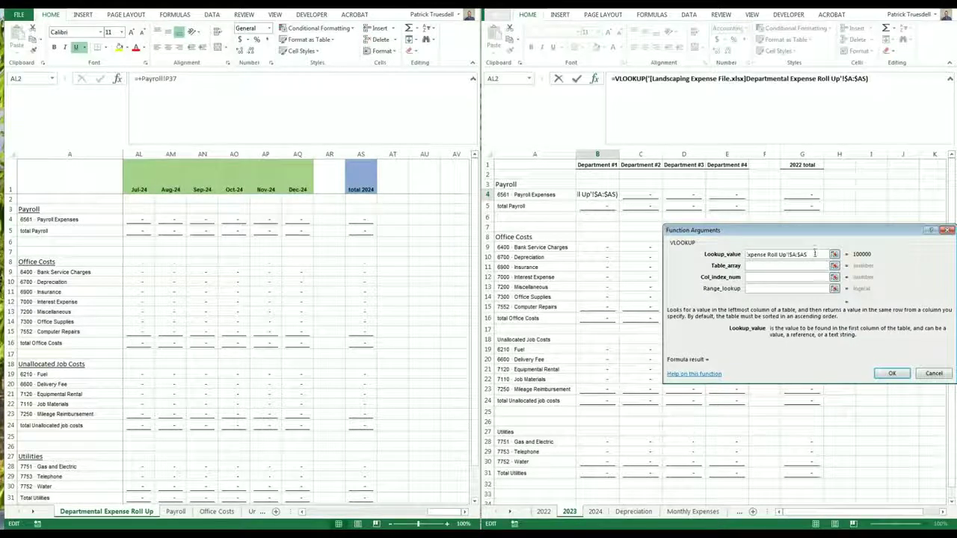
pyautogui.moveTo(815, 254); pyautogui.dragTo(702, 254)
pyautogui.hotkey('ctrl', 'c')
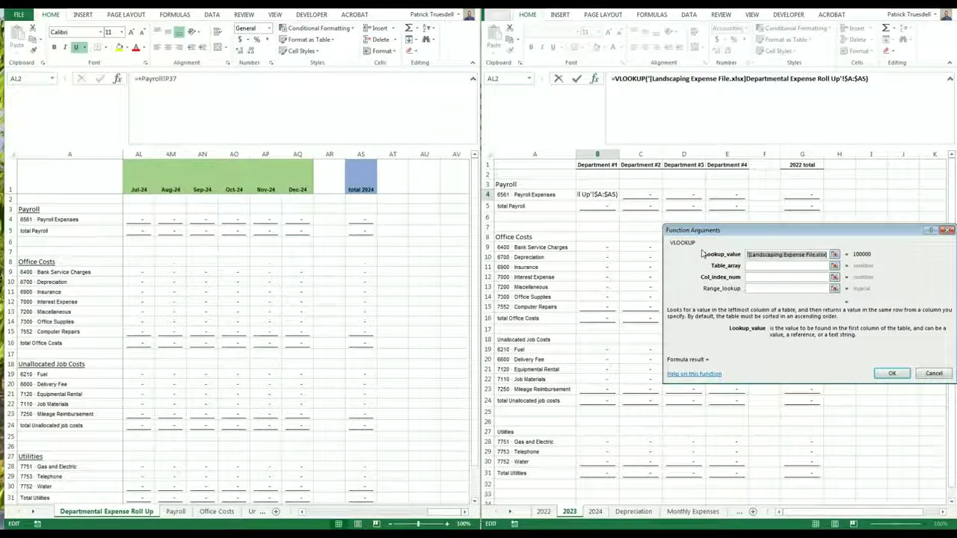
pyautogui.press('Delete')
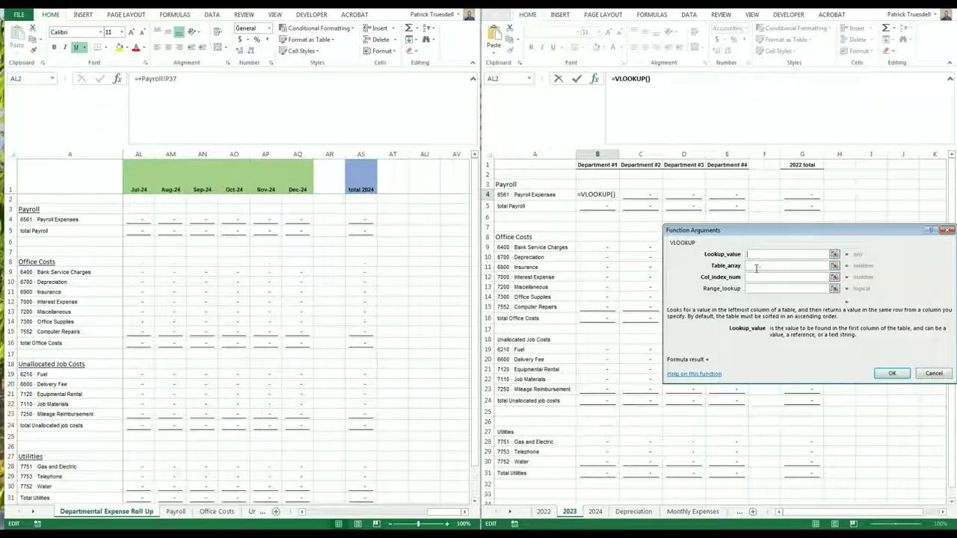
pyautogui.click(754, 265)
pyautogui.hotkey('ctrl', 'v')
# Set lookup value A4, column index 27 and FALSE to finish the exact-match lookup.
pyautogui.click(757, 256)
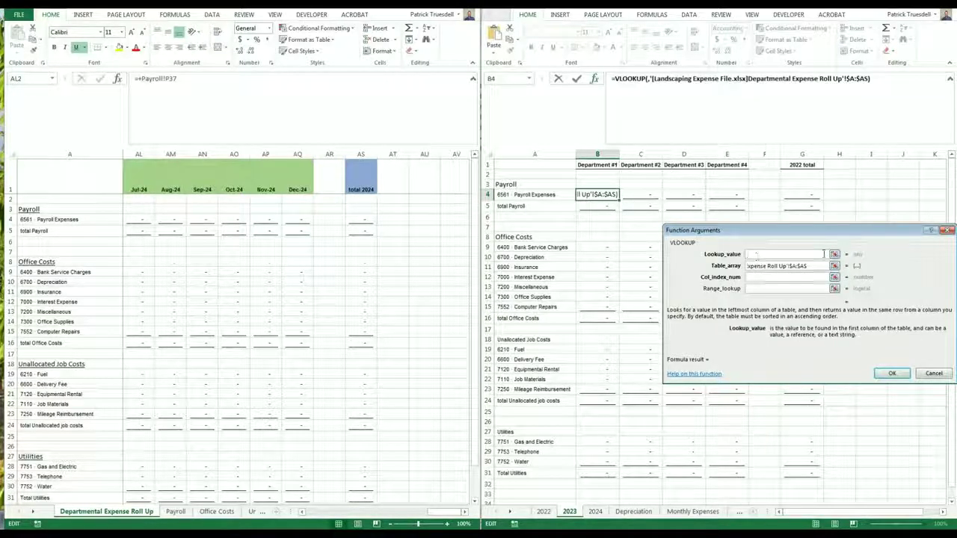
pyautogui.click(834, 255)
pyautogui.click(532, 194)
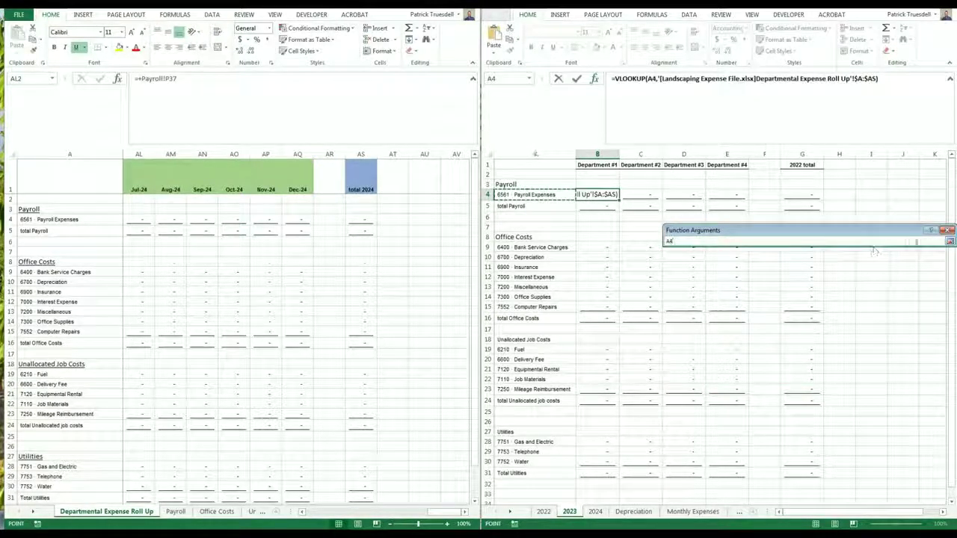
pyautogui.click(949, 243)
pyautogui.click(779, 277)
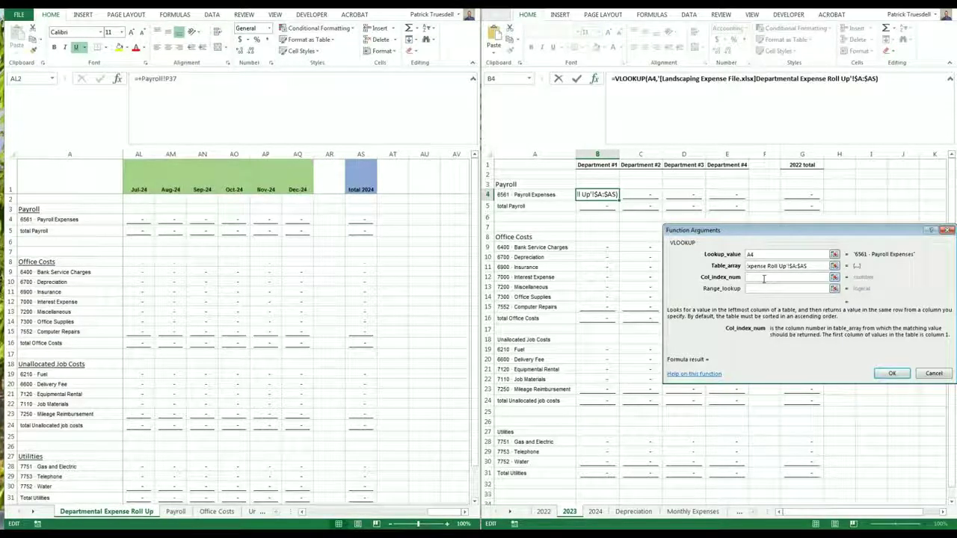
pyautogui.write('27')
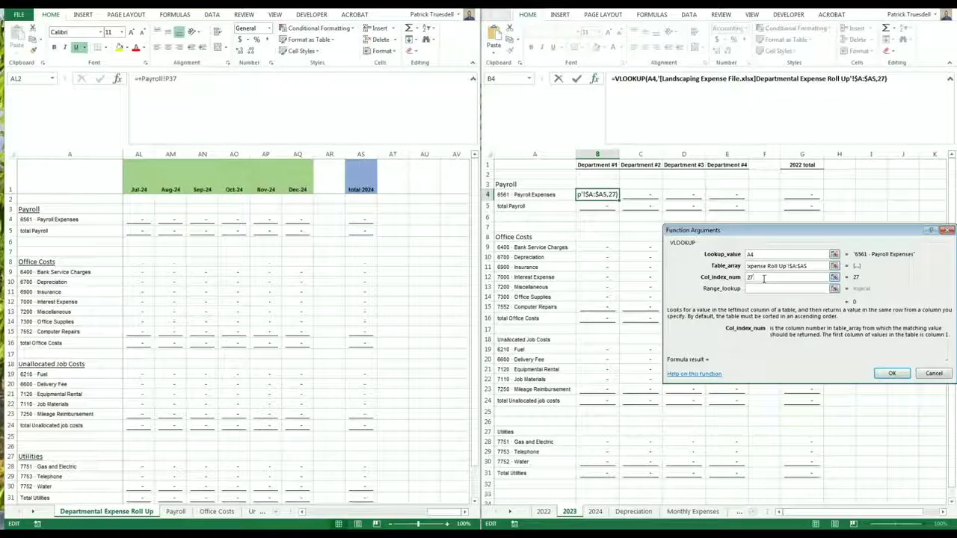
pyautogui.press('Tab')
pyautogui.write('false')
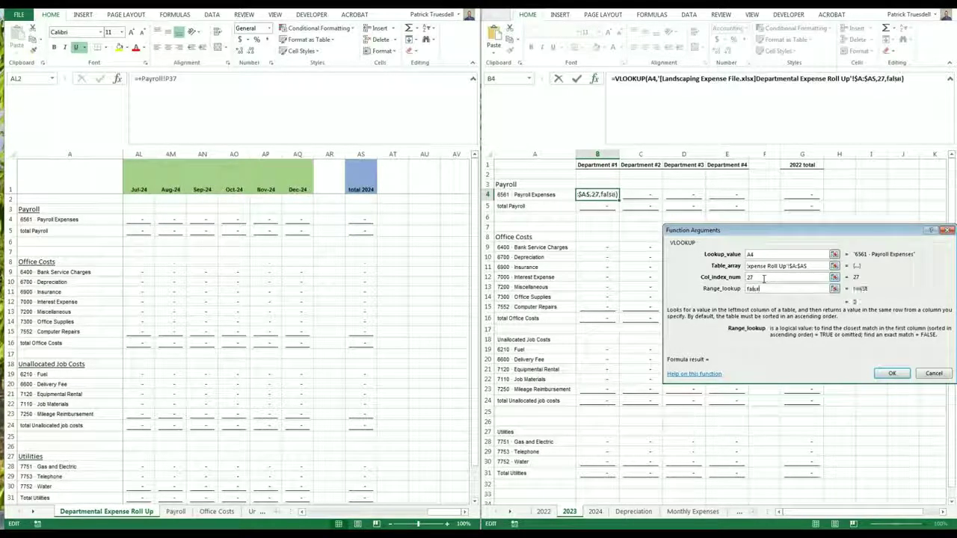
pyautogui.press('Return')
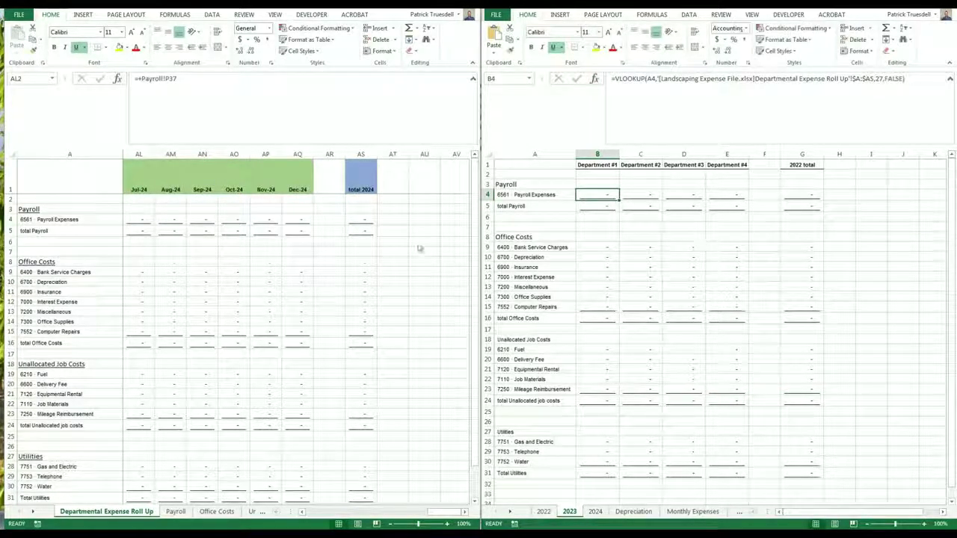
pyautogui.click(274, 221)
# Step along the roll-up's payroll row to the total 2023 cell AD4.
pyautogui.press('Left')
pyautogui.press('Left')
pyautogui.press('Left')
pyautogui.press('Left')
pyautogui.press('Left')
pyautogui.press('Left')
pyautogui.press('Left')
pyautogui.press('Left')
pyautogui.press('Left')
pyautogui.press('Left')
pyautogui.press('Left')
pyautogui.press('Left')
pyautogui.press('Left')
pyautogui.press('Left')
pyautogui.press('Left')
pyautogui.press('Left')
pyautogui.press('Left')
pyautogui.press('Left')
pyautogui.press('Left')
pyautogui.press('Left')
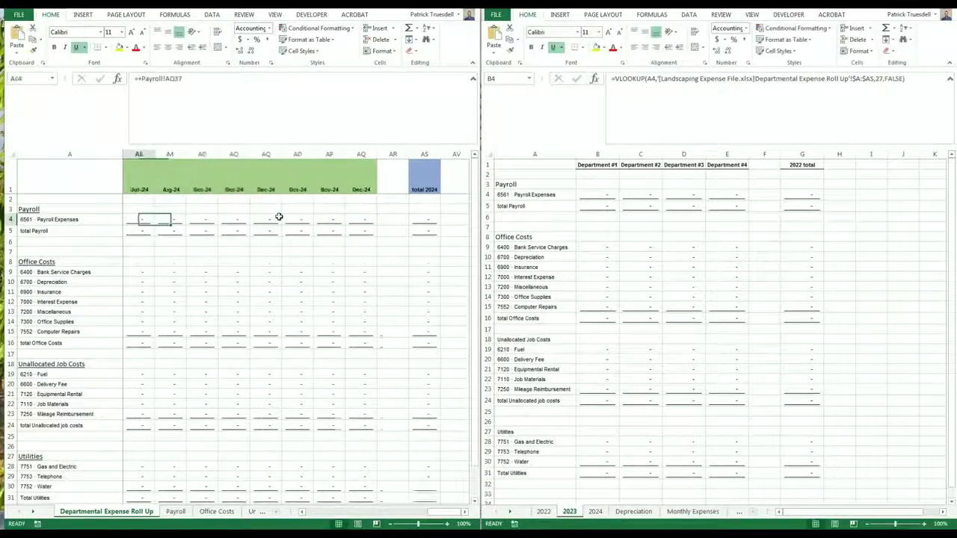
pyautogui.press('Left')
pyautogui.press('Left')
pyautogui.press('Left')
pyautogui.press('Left')
pyautogui.press('Left')
pyautogui.press('Left')
pyautogui.press('Left')
pyautogui.press('Left')
pyautogui.press('Left')
pyautogui.press('Left')
pyautogui.press('Left')
pyautogui.press('Left')
pyautogui.press('Left')
pyautogui.press('Left')
pyautogui.press('Left')
pyautogui.press('Left')
pyautogui.press('Left')
pyautogui.press('Left')
pyautogui.press('Left')
pyautogui.press('Left')
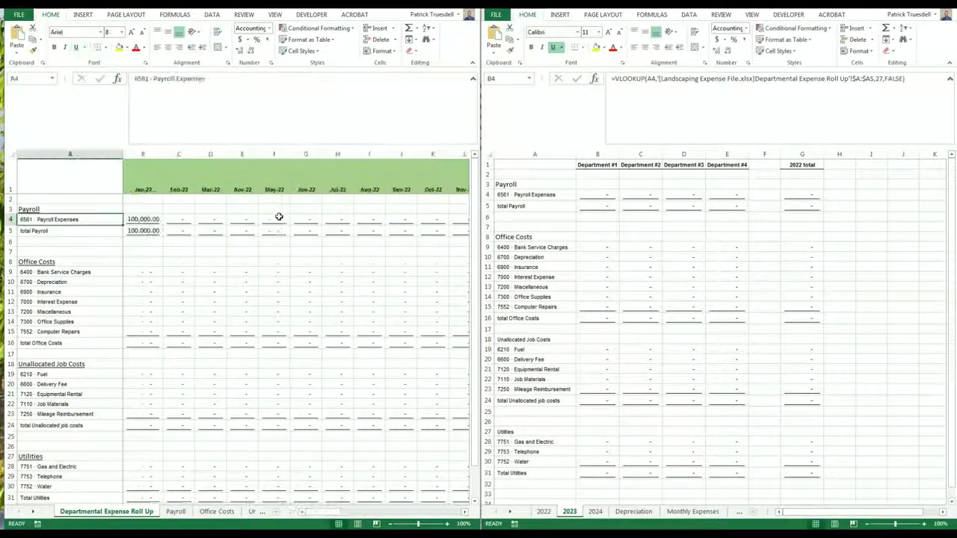
pyautogui.press('Right')
pyautogui.press('Right')
pyautogui.press('Right')
pyautogui.press('Right')
pyautogui.press('Right')
pyautogui.press('Right')
pyautogui.press('Right')
pyautogui.press('Right')
pyautogui.press('Right')
pyautogui.press('Right')
pyautogui.press('Right')
pyautogui.press('Right')
pyautogui.press('Right')
pyautogui.press('Right')
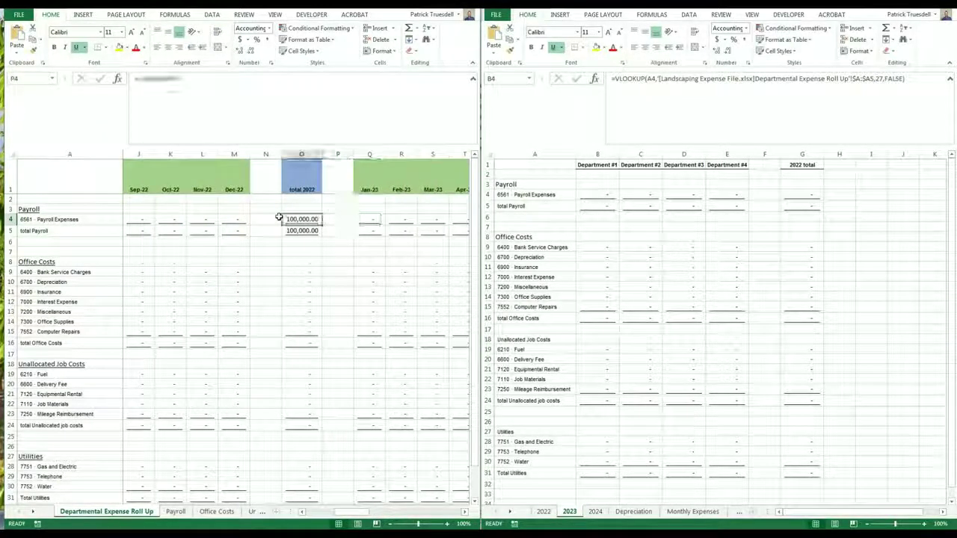
pyautogui.press('Right')
pyautogui.press('Right')
pyautogui.press('Right')
pyautogui.press('Right')
pyautogui.press('Right')
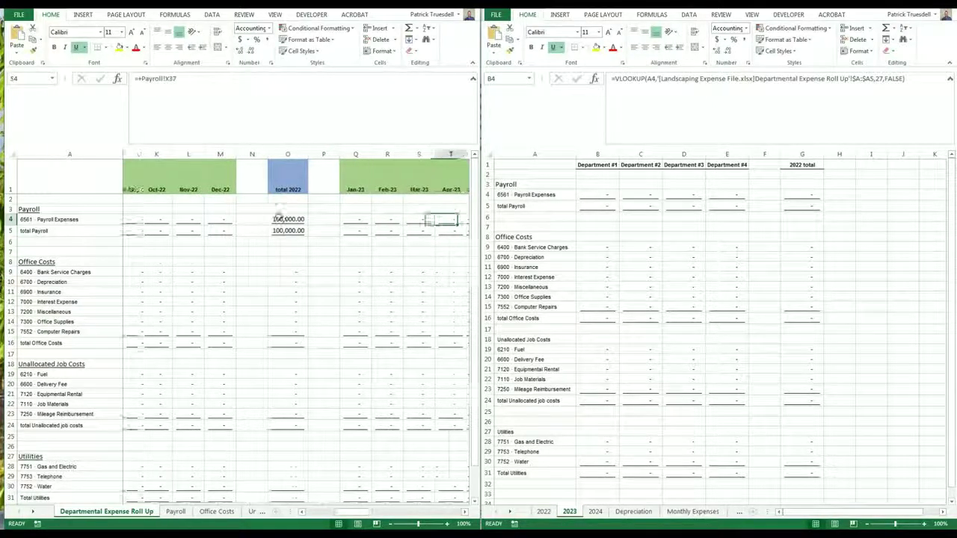
pyautogui.press('Right')
pyautogui.press('Right')
pyautogui.press('Right')
pyautogui.press('Right')
pyautogui.press('Right')
pyautogui.press('Right')
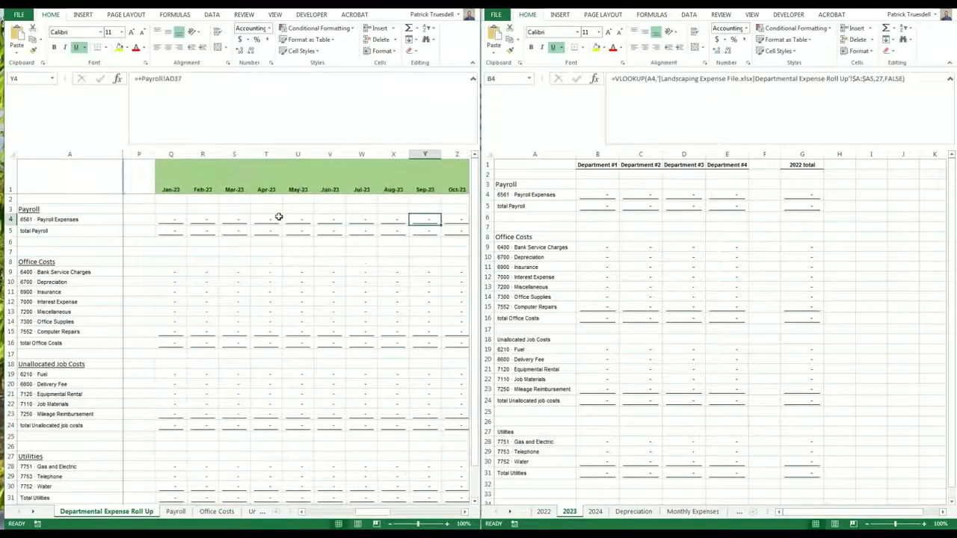
pyautogui.press('Right')
pyautogui.press('Right')
pyautogui.press('Right')
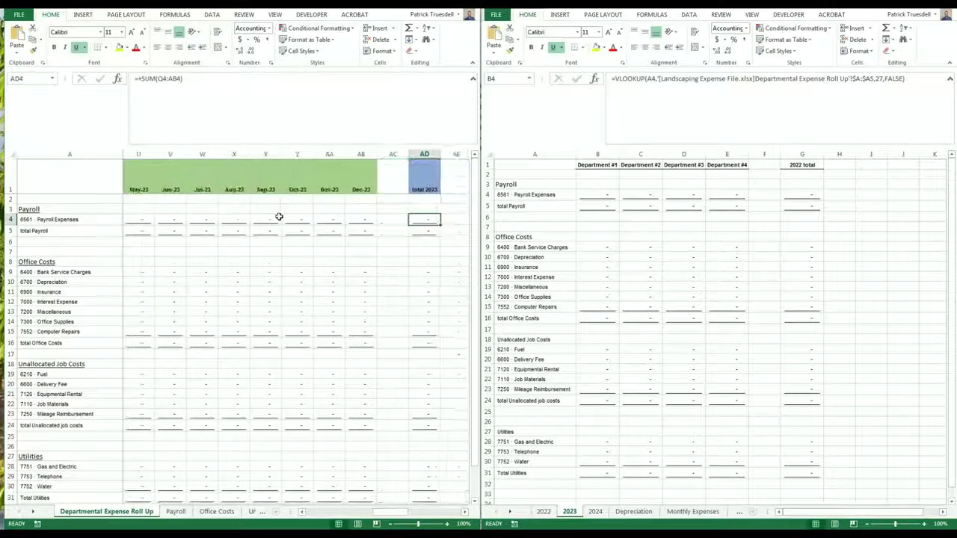
# Change B4's VLOOKUP column index from 27 to 30.
pyautogui.hotkey('ctrl', 'Tab')
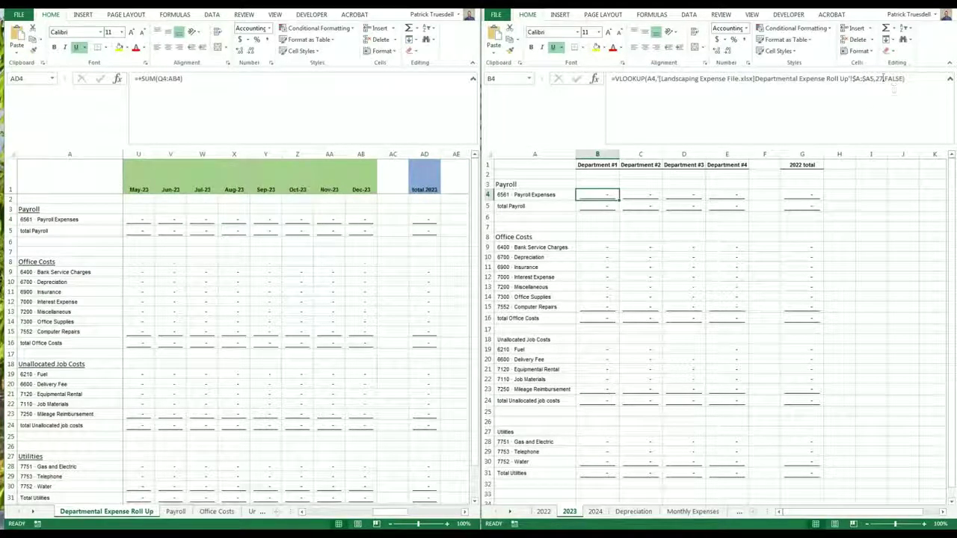
pyautogui.click(883, 77)
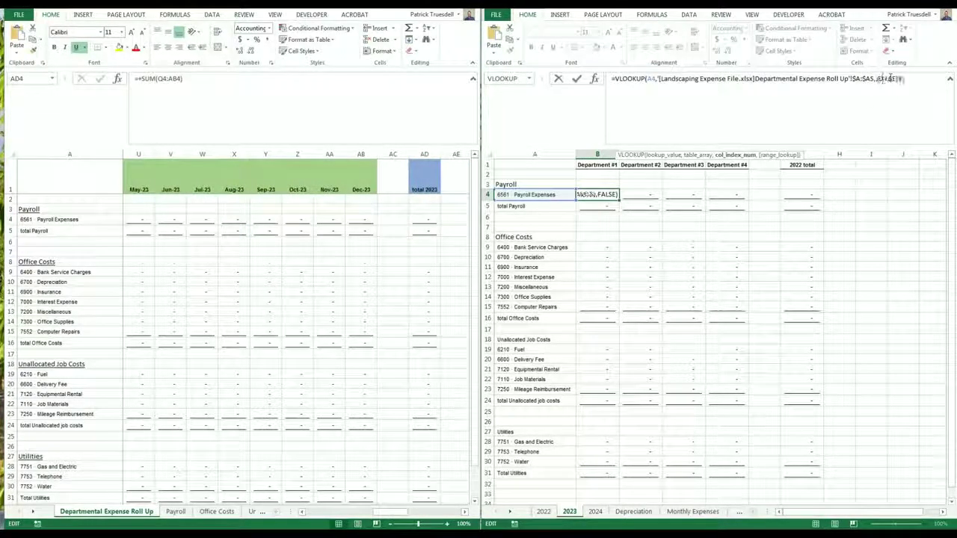
pyautogui.write('30')
pyautogui.click(607, 196)
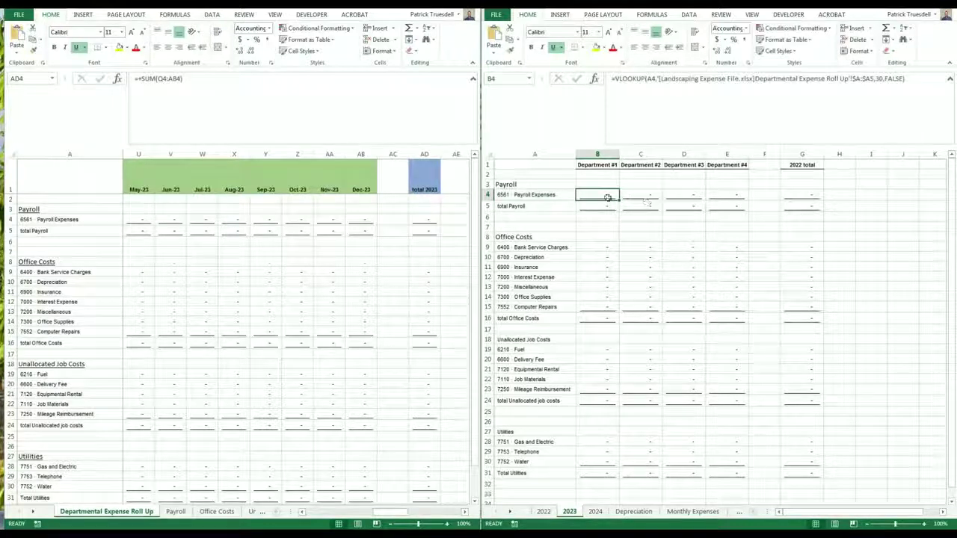
# Paste B4's lookup formula into Department #1's Office Costs cells B9:B15.
pyautogui.hotkey('ctrl', 'c')
pyautogui.moveTo(605, 248); pyautogui.dragTo(604, 305)
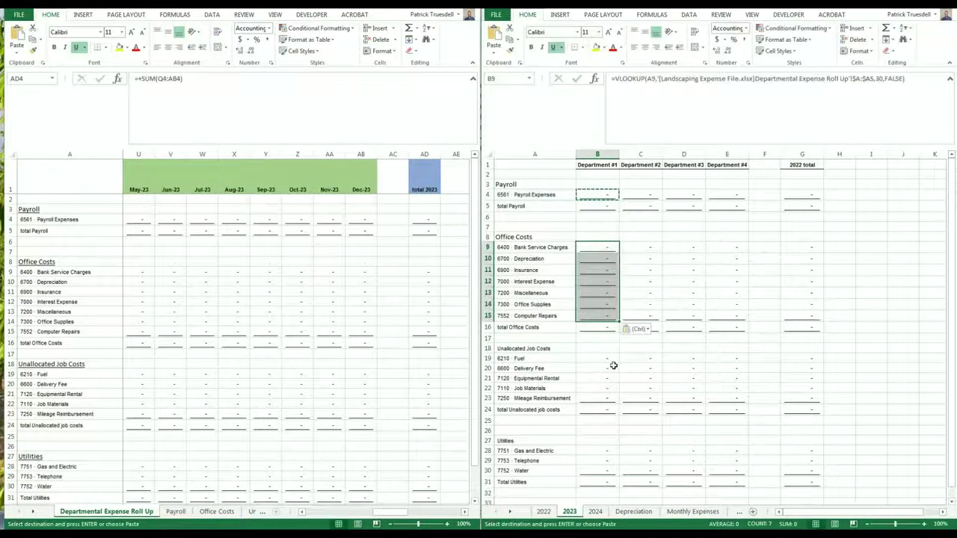
pyautogui.hotkey('ctrl', 'v')
pyautogui.click(634, 329)
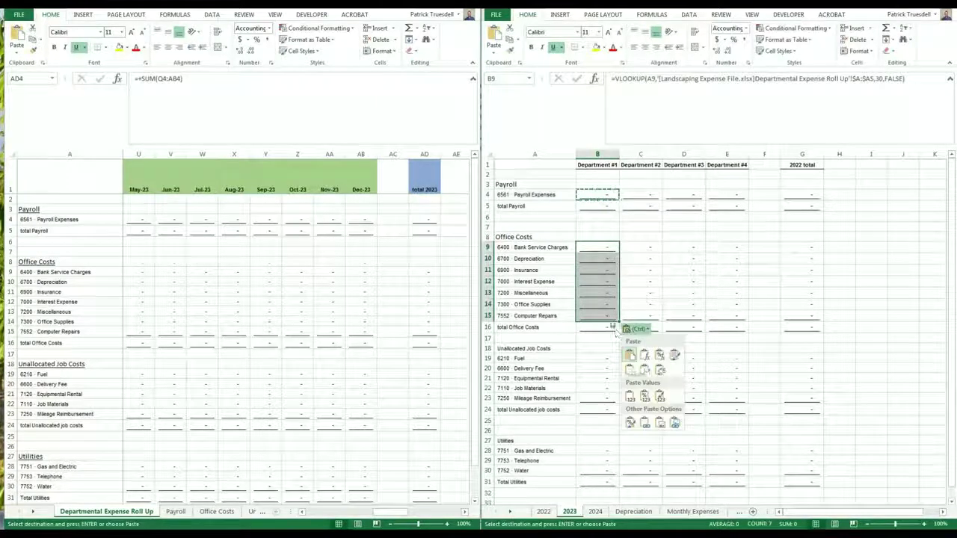
pyautogui.press('Escape')
pyautogui.click(608, 317)
pyautogui.moveTo(606, 250); pyautogui.dragTo(601, 316)
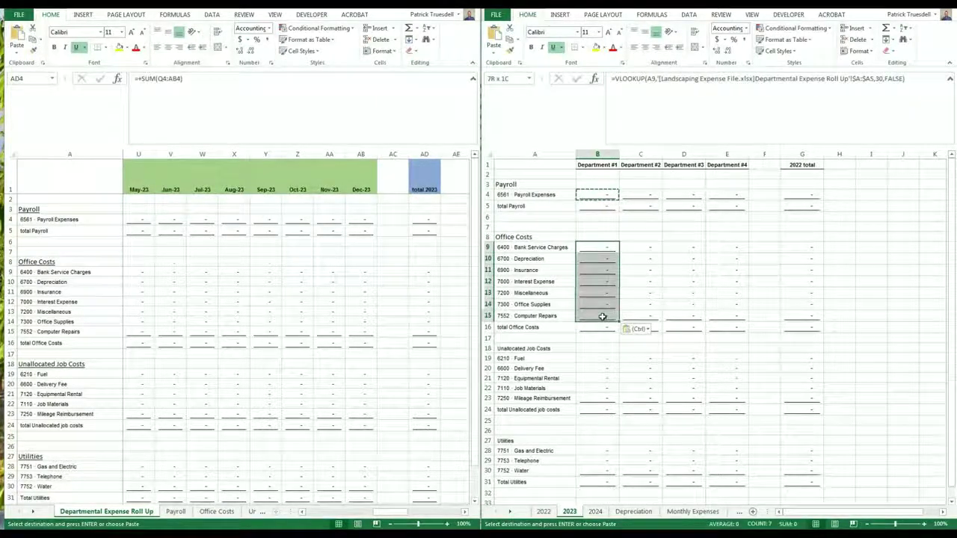
pyautogui.press('Return')
# Review the pasted results down column B, compare with C4, and return to B4.
pyautogui.click(610, 307)
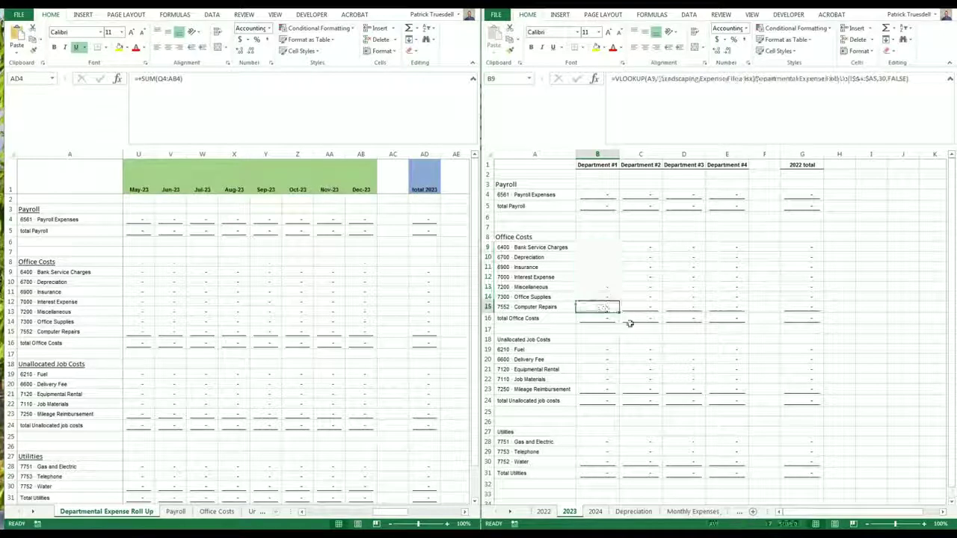
pyautogui.press('Down')
pyautogui.press('Down')
pyautogui.press('Down')
pyautogui.press('Down')
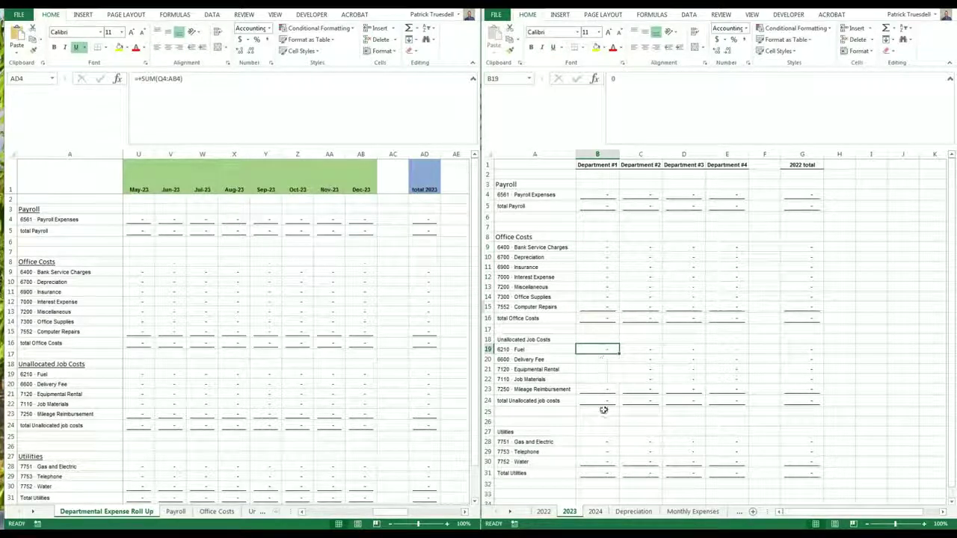
pyautogui.click(603, 195)
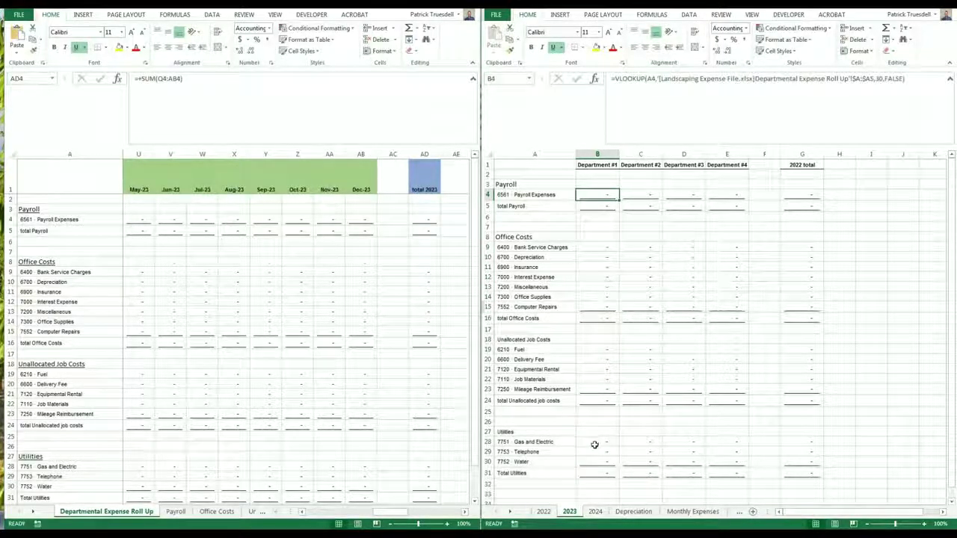
pyautogui.click(638, 196)
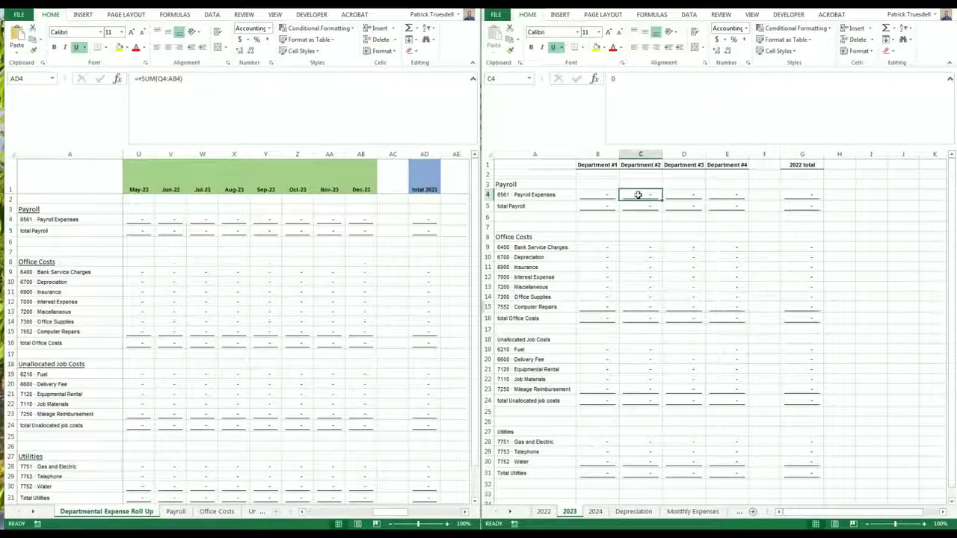
pyautogui.click(598, 196)
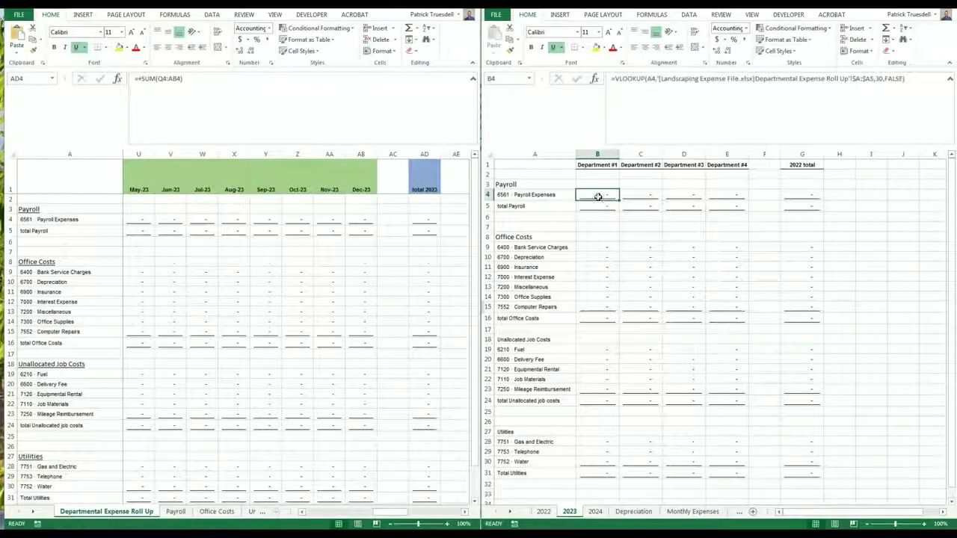
# Make B4's lookup value reference column-absolute as $A4.
pyautogui.doubleClick(603, 195)
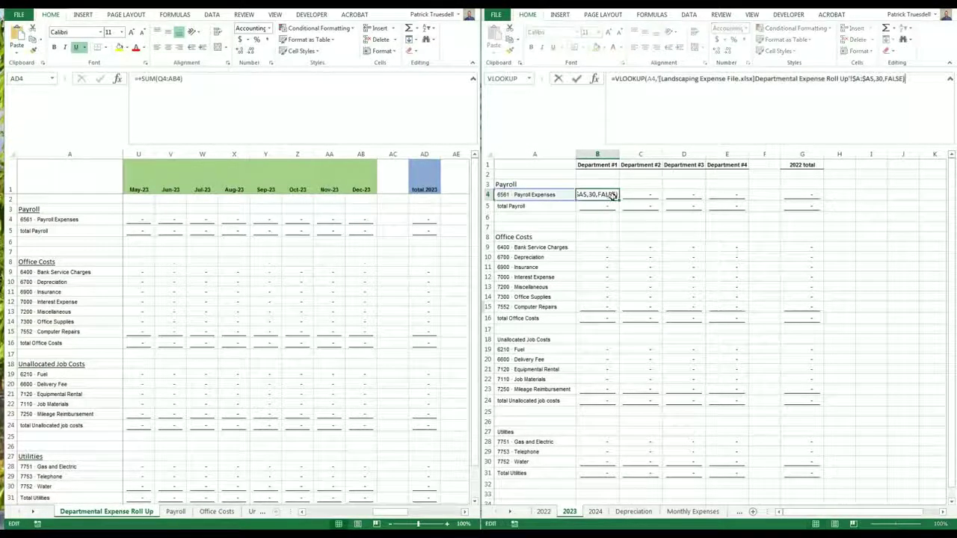
pyautogui.click(650, 79)
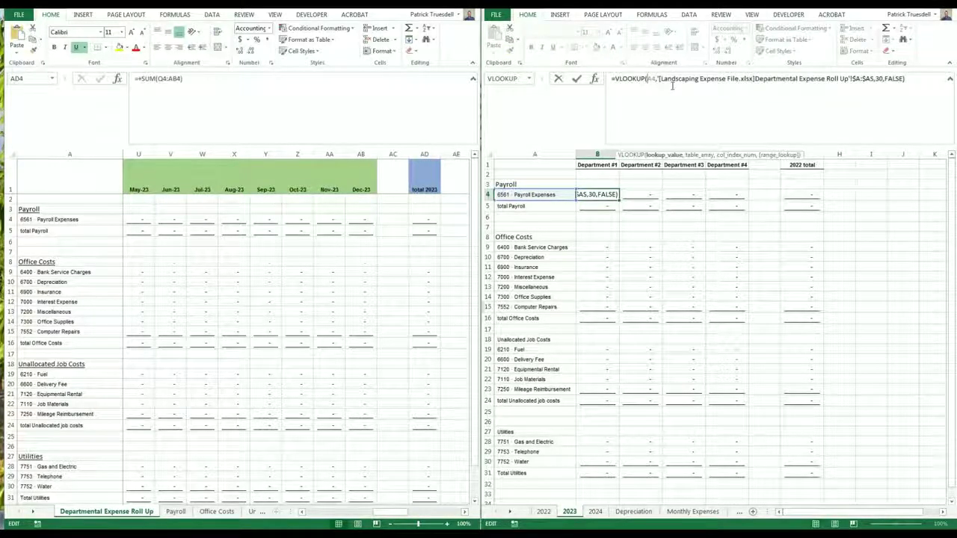
pyautogui.press('F4')
pyautogui.press('F4')
pyautogui.press('F4')
pyautogui.hotkey('ctrl', 'Return')
# Copy B4's column-30 lookup formula into Department #2 cell C4.
pyautogui.hotkey('ctrl', 'c')
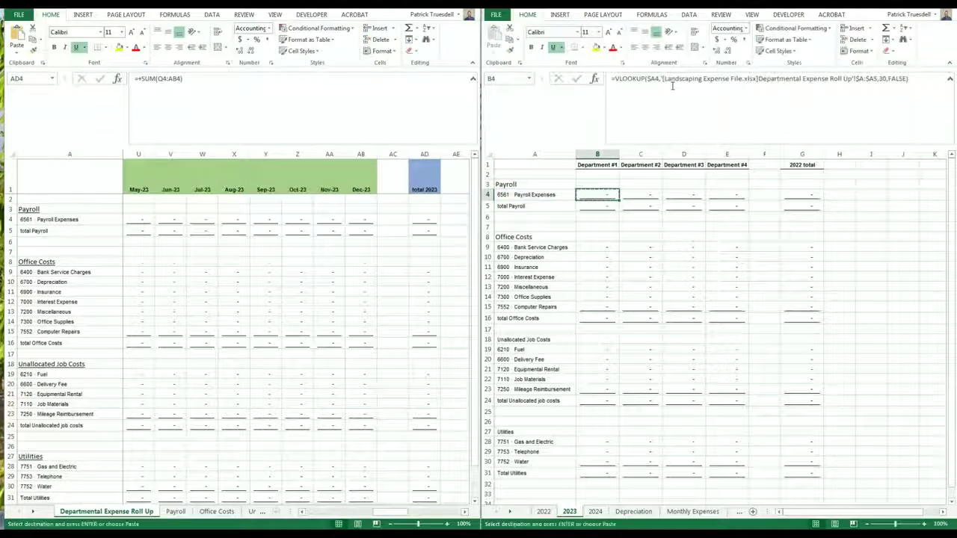
pyautogui.press('Right')
pyautogui.hotkey('ctrl', 'v')
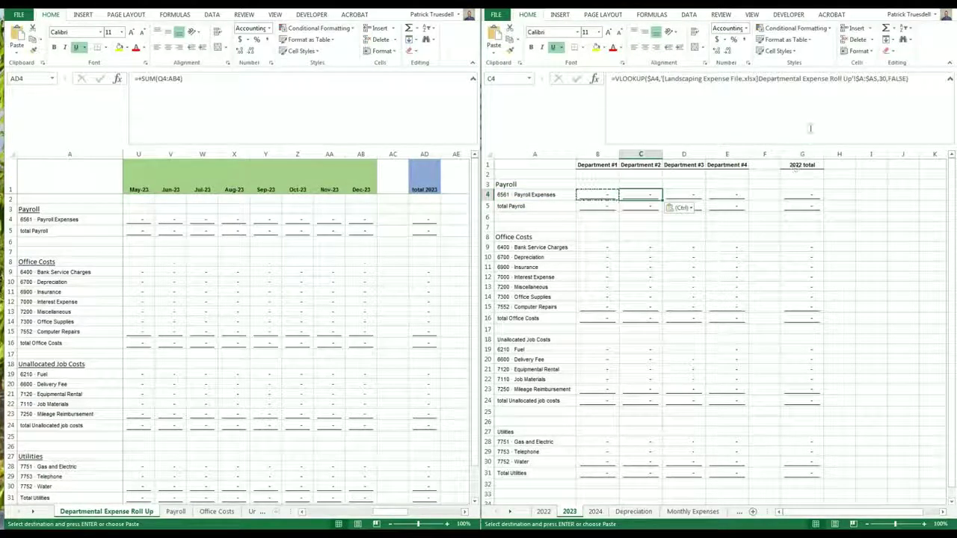
pyautogui.press('Escape')
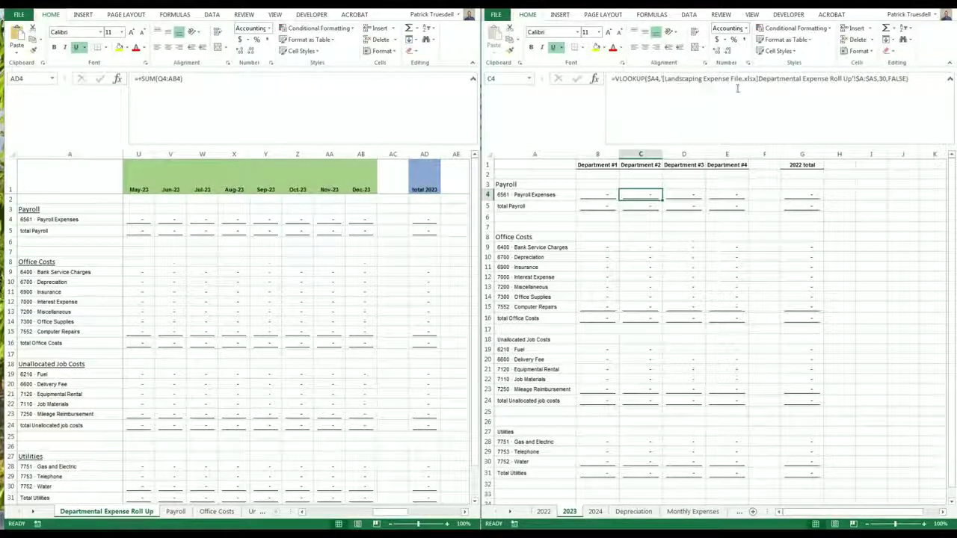
pyautogui.moveTo(702, 78); pyautogui.dragTo(664, 78)
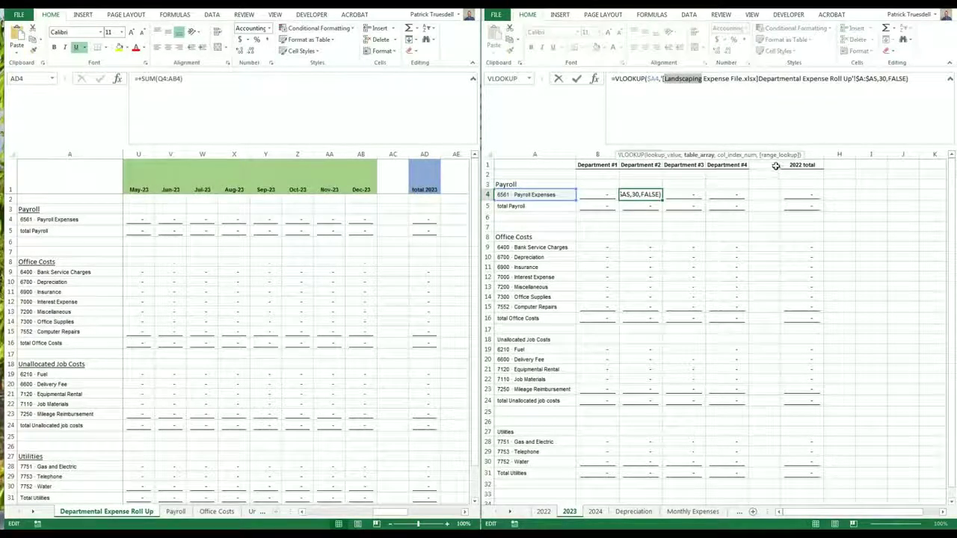
pyautogui.click(641, 245)
pyautogui.click(648, 196)
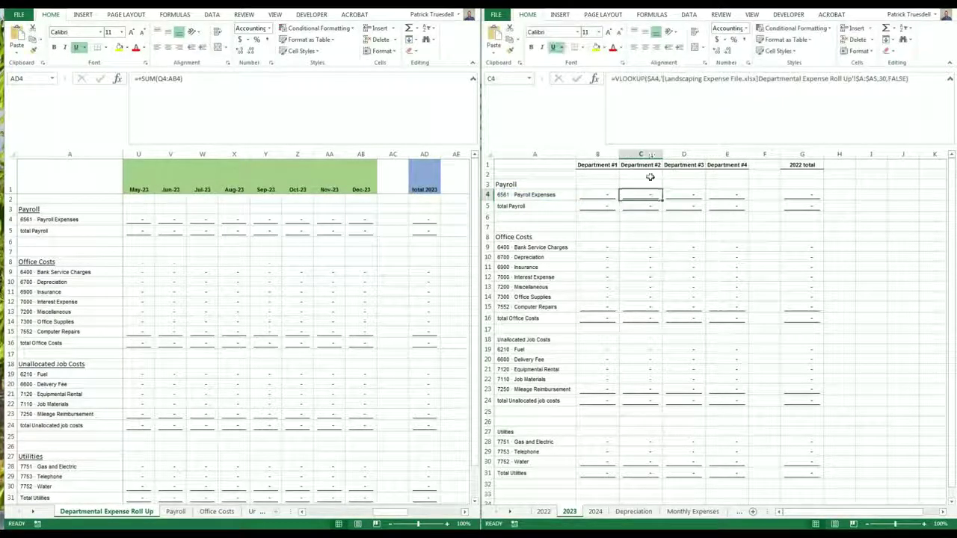
# Replace Landscaping with Maintenance across column C, skipping the update-source prompt.
pyautogui.click(649, 154)
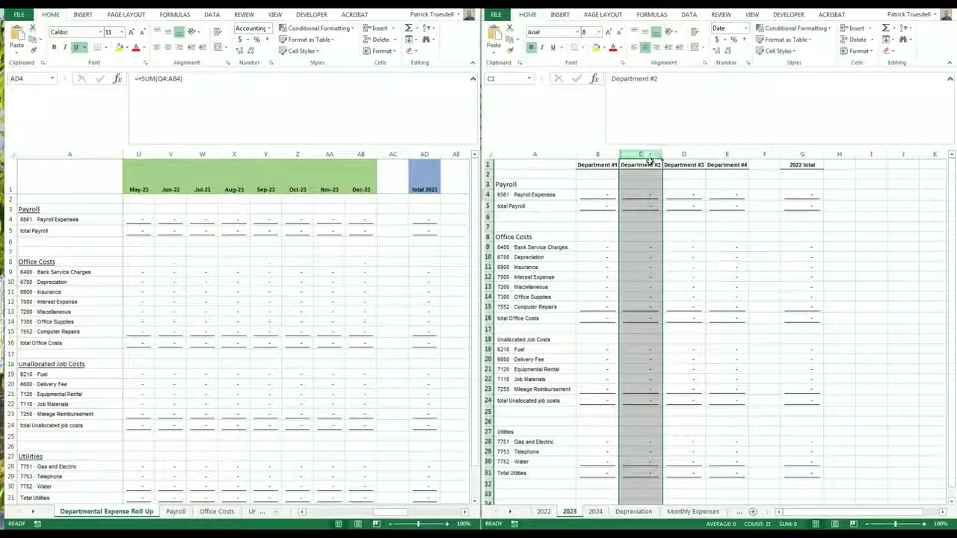
pyautogui.hotkey('ctrl', 'f')
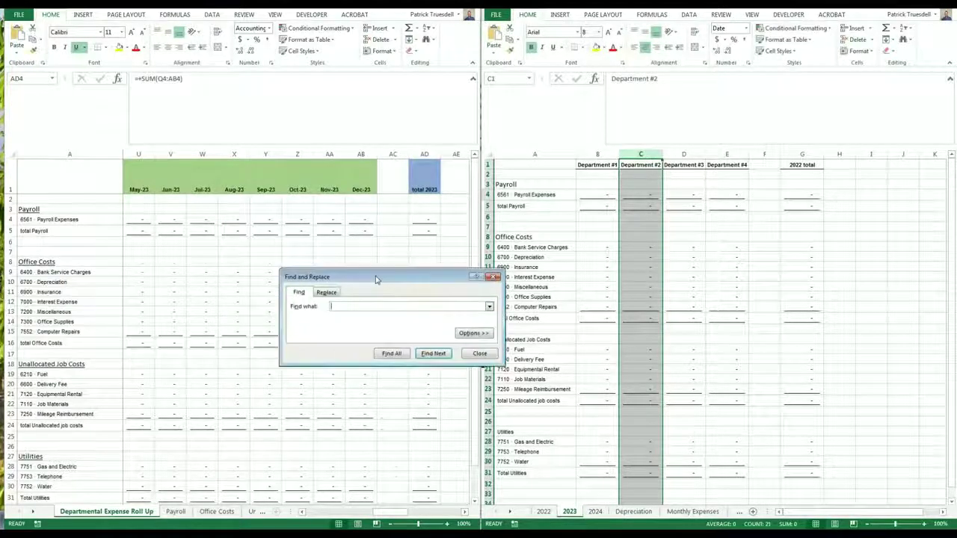
pyautogui.click(326, 311)
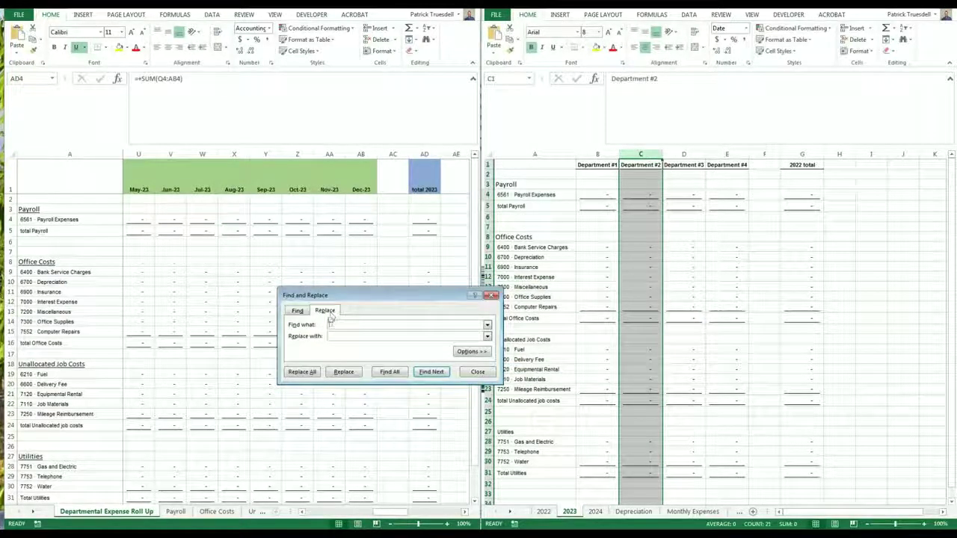
pyautogui.write('Landscaping')
pyautogui.click(362, 337)
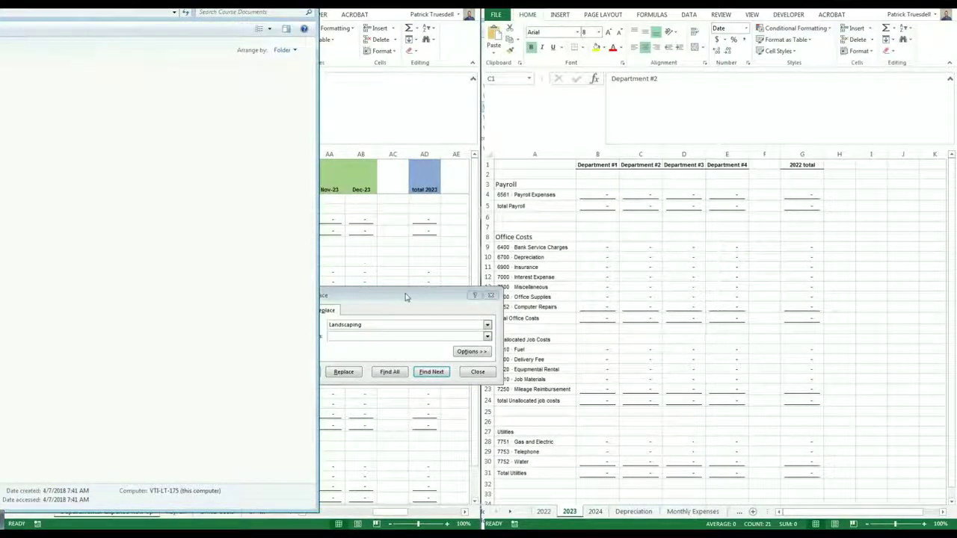
pyautogui.moveTo(406, 297); pyautogui.dragTo(512, 301)
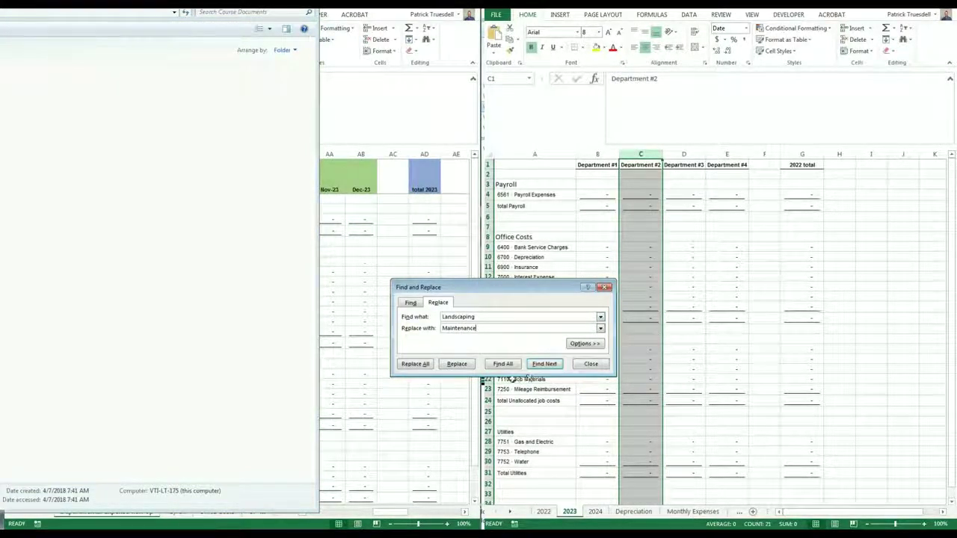
pyautogui.click(417, 365)
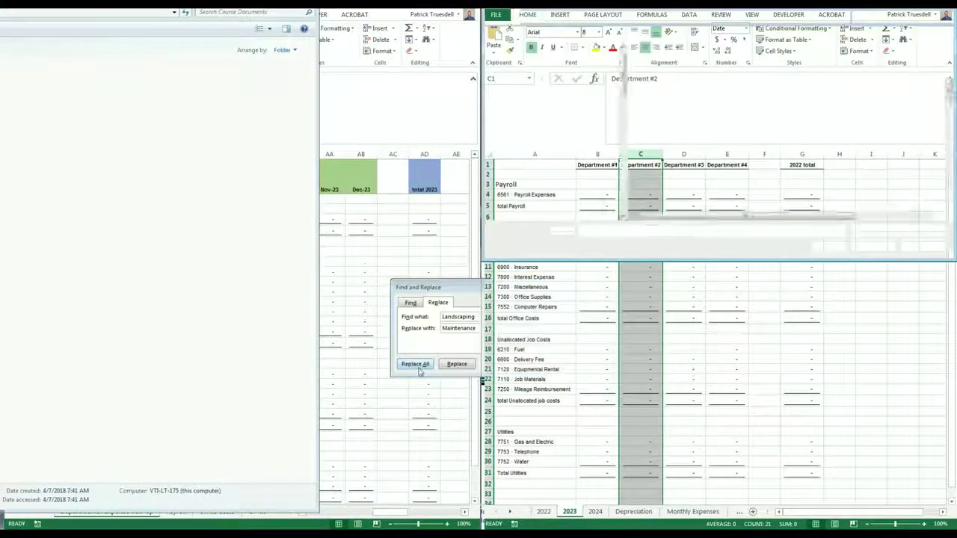
pyautogui.click(922, 246)
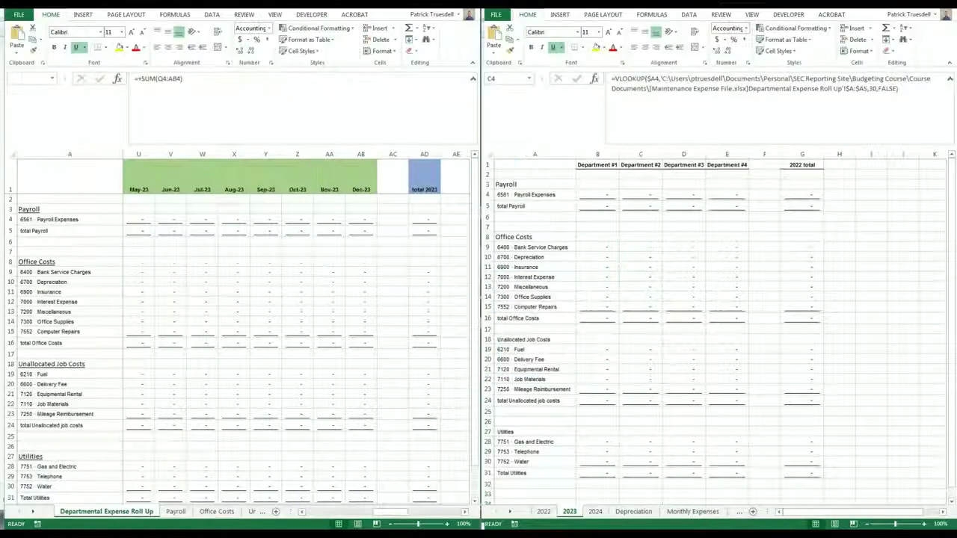
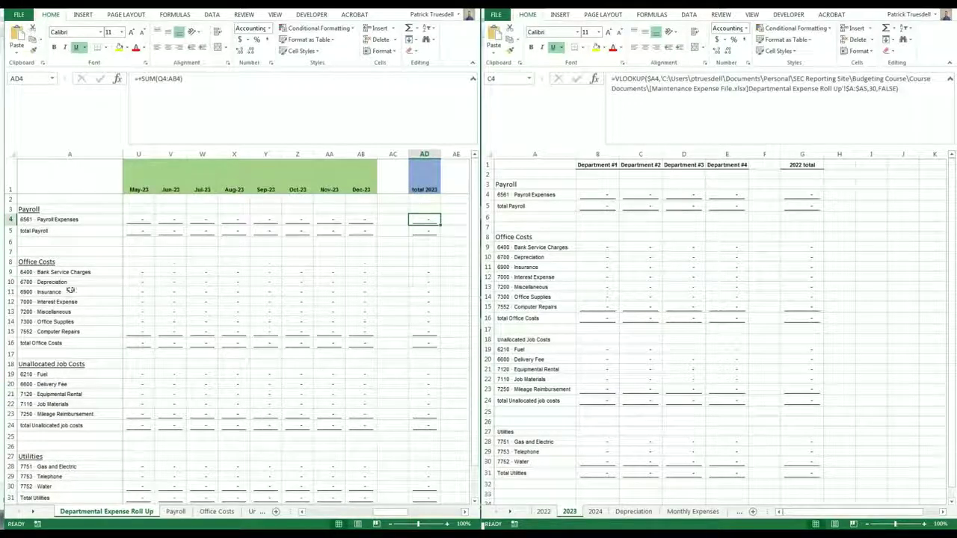
# Check the Office Costs link in V13, then show the second workbook's 2024 and Depreciation sheets.
pyautogui.click(171, 311)
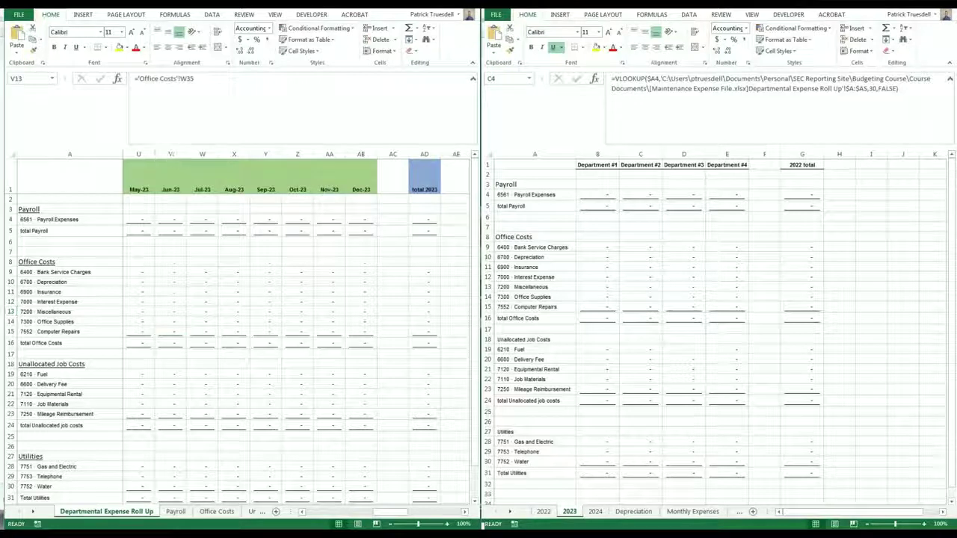
pyautogui.click(596, 513)
pyautogui.click(596, 513)
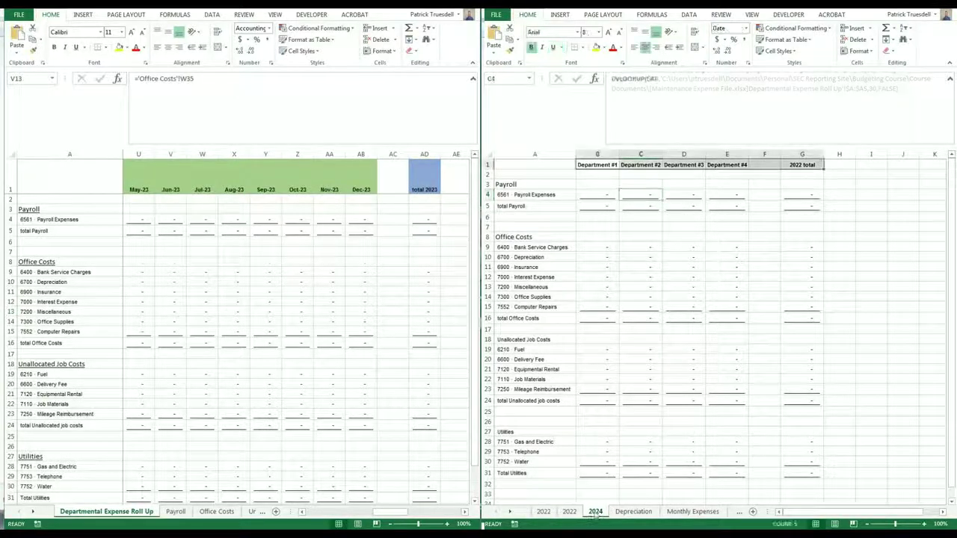
pyautogui.click(633, 512)
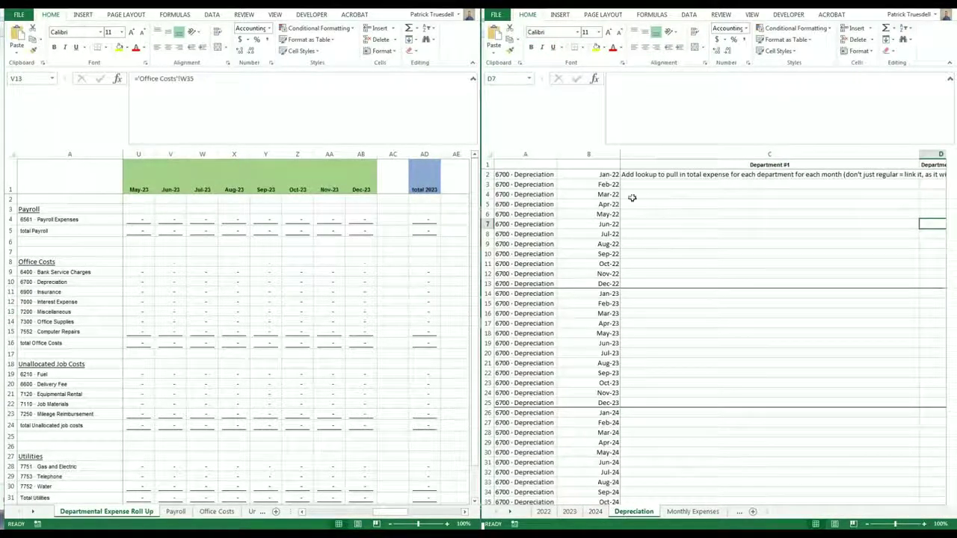
# Review the Feb-22 date, Department #1 value, C2 lookup note and A2 label on Depreciation.
pyautogui.click(609, 185)
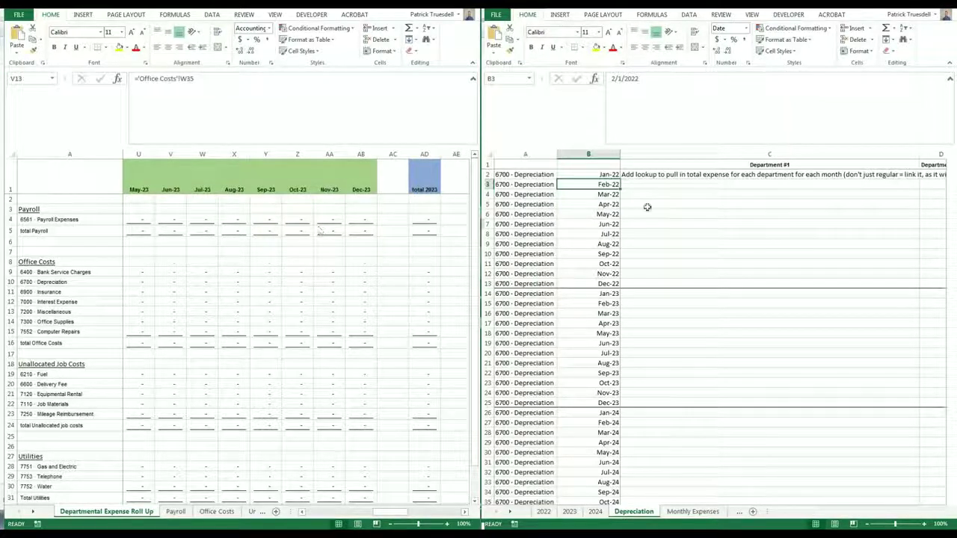
pyautogui.click(655, 185)
pyautogui.press('Up')
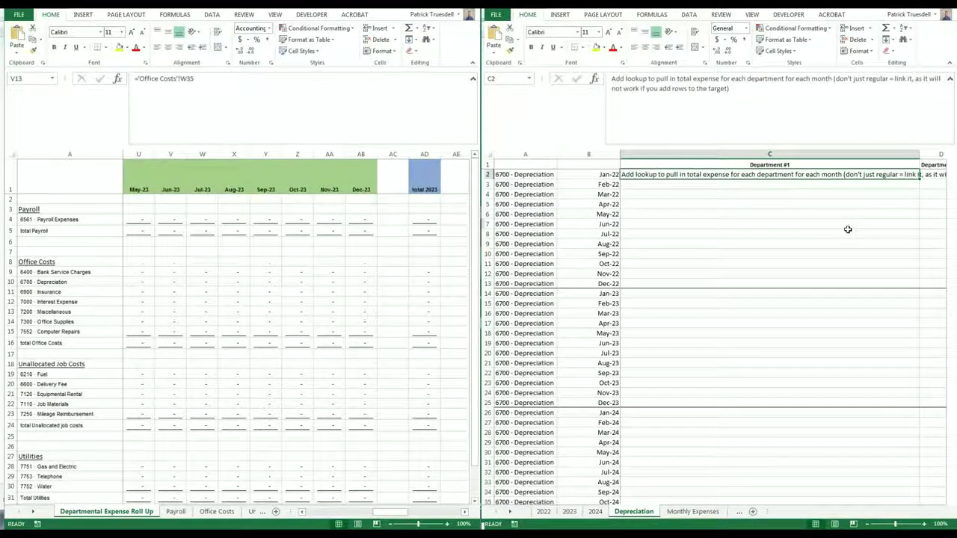
pyautogui.hscroll(1, 848, 229)
pyautogui.hscroll(-1, 847, 230)
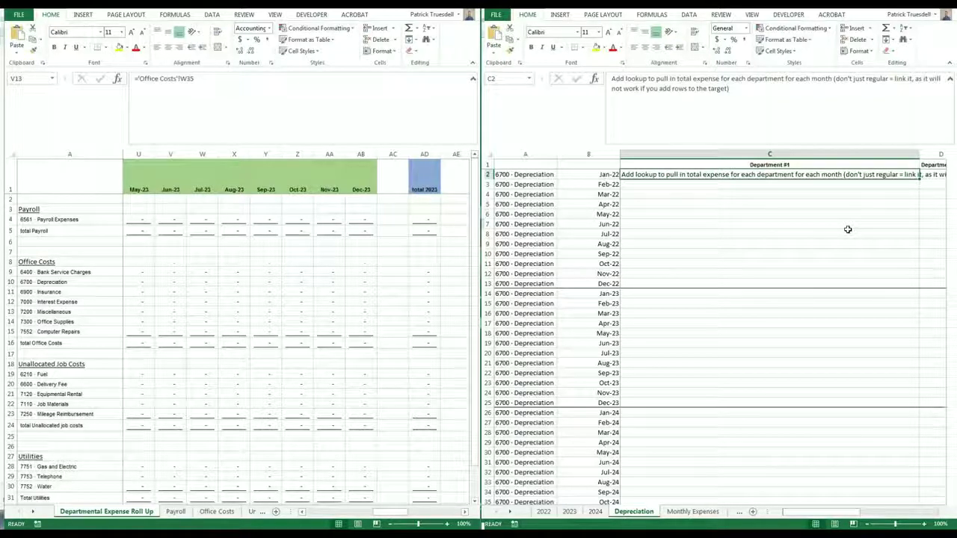
pyautogui.press('Left')
pyautogui.press('Left')
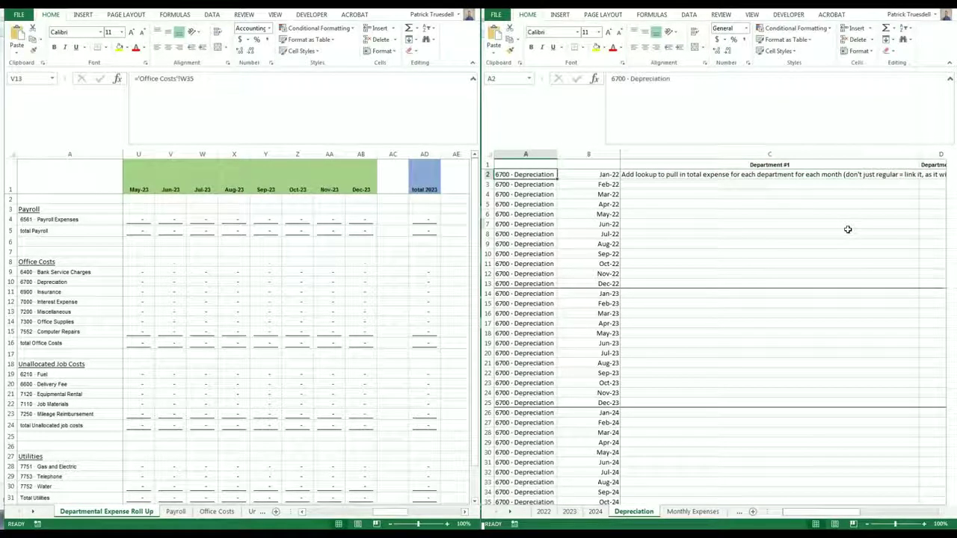
pyautogui.press('Right')
pyautogui.press('Right')
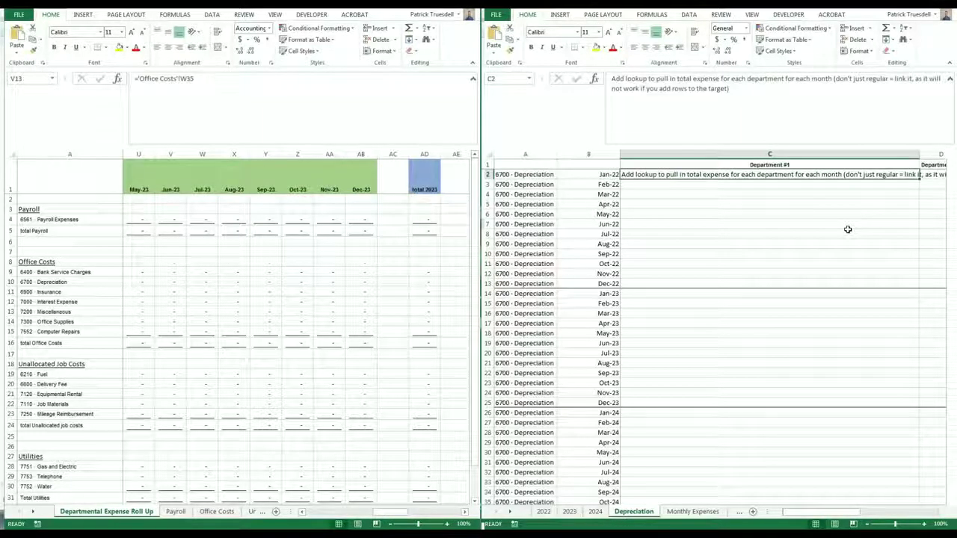
pyautogui.press('Left')
pyautogui.press('Left')
pyautogui.press('Right')
pyautogui.press('Right')
# In the roll-up workbook, check the Unallocated Job Costs link in U20 and the Mileage Reimbursement label in A23.
pyautogui.hotkey('alt', 'Tab')
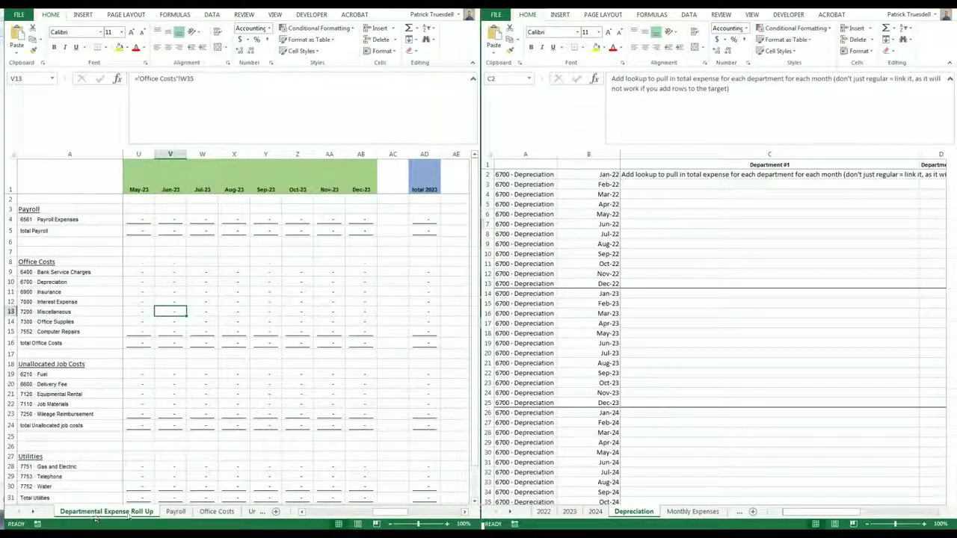
pyautogui.click(128, 384)
pyautogui.scroll(-3, 126, 386)
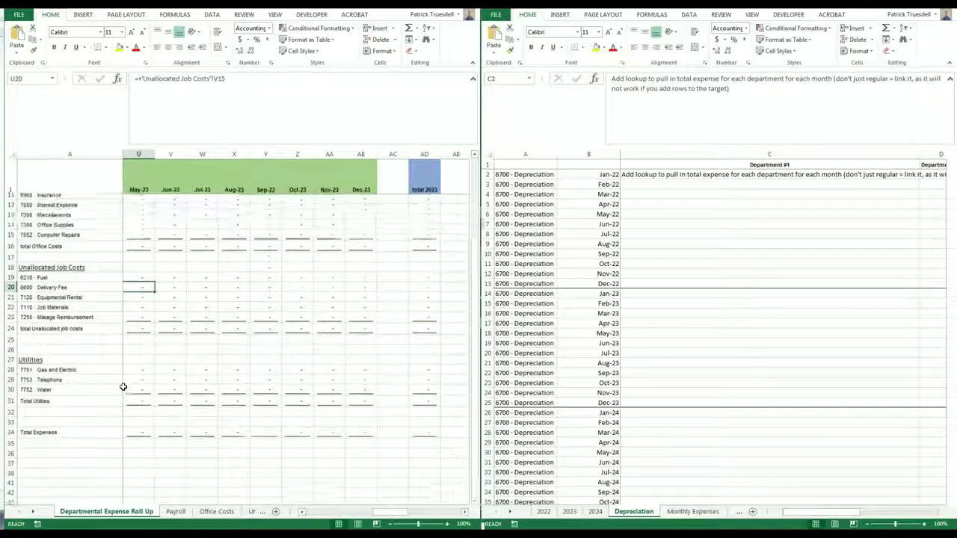
pyautogui.scroll(4, 171, 369)
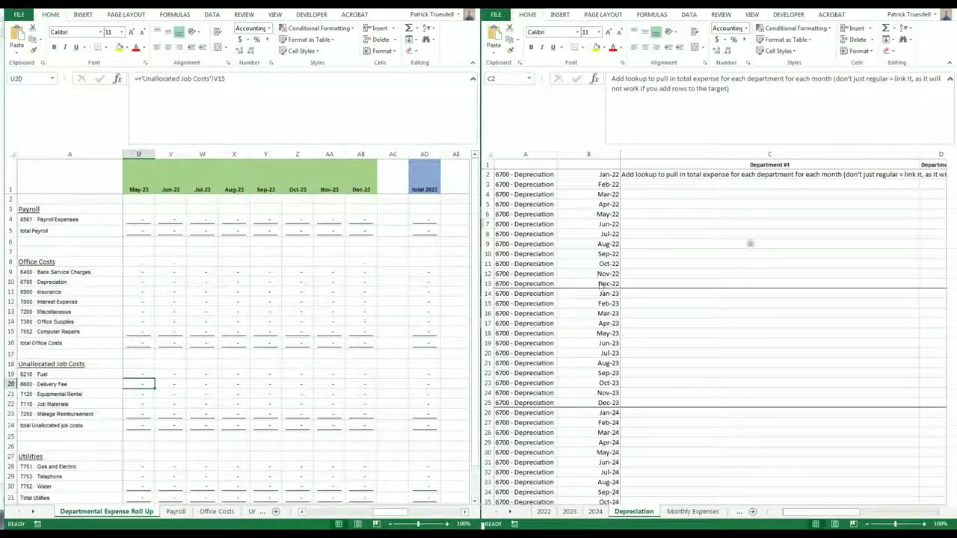
pyautogui.click(47, 412)
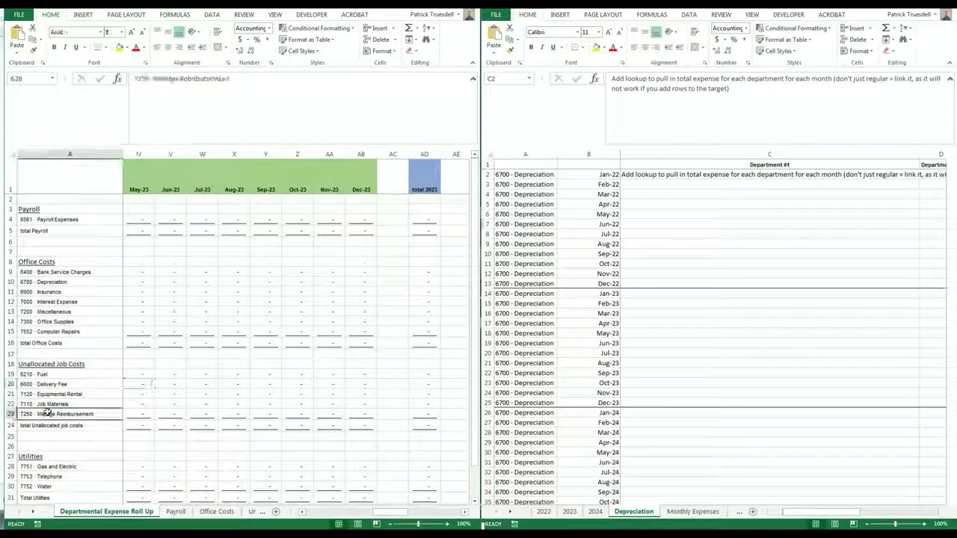
# Scroll the second workbook's sheet tabs right and show the Monthly Expenses sheet.
pyautogui.click(633, 174)
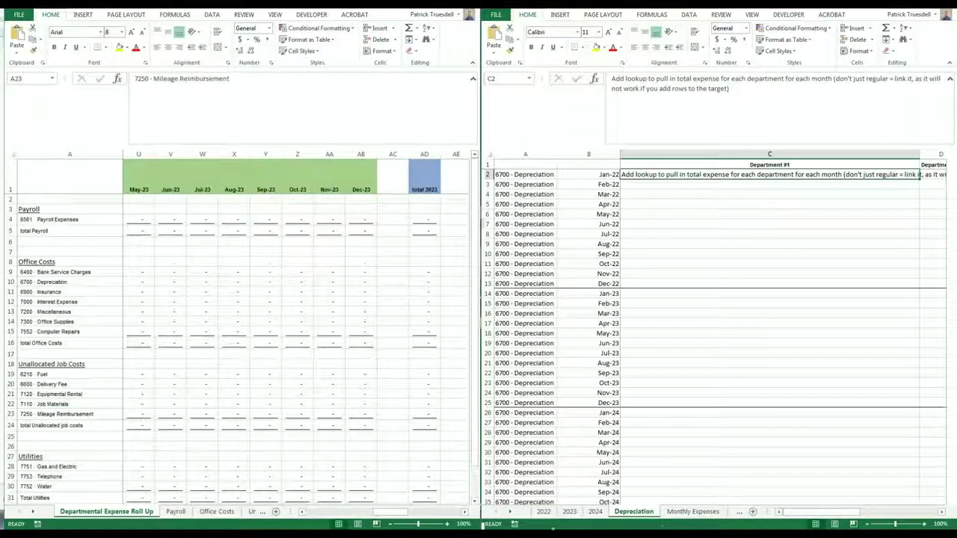
pyautogui.click(513, 513)
pyautogui.click(512, 512)
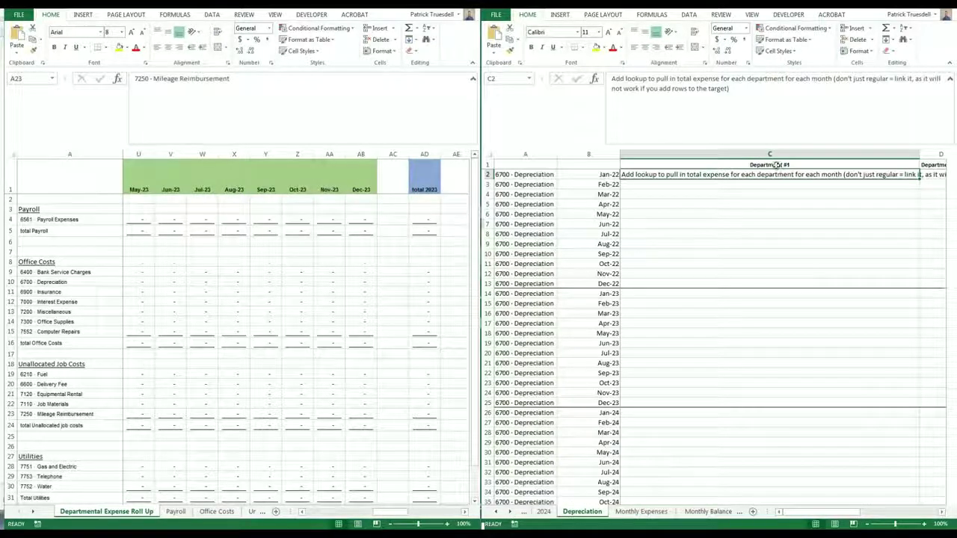
pyautogui.click(641, 512)
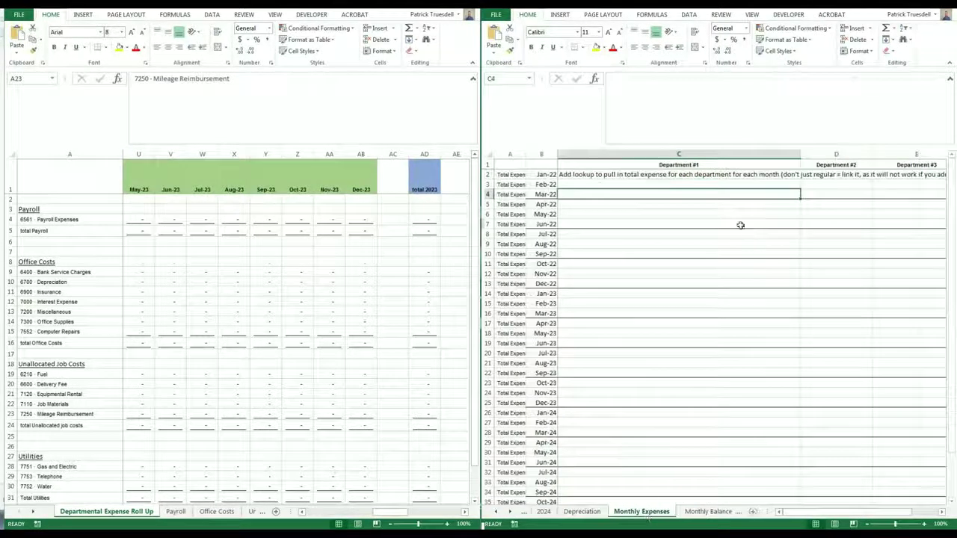
# Check the C2 lookup note, the Total Expenses labels in A2 and A34, and the May-23 formula in U34.
pyautogui.click(592, 175)
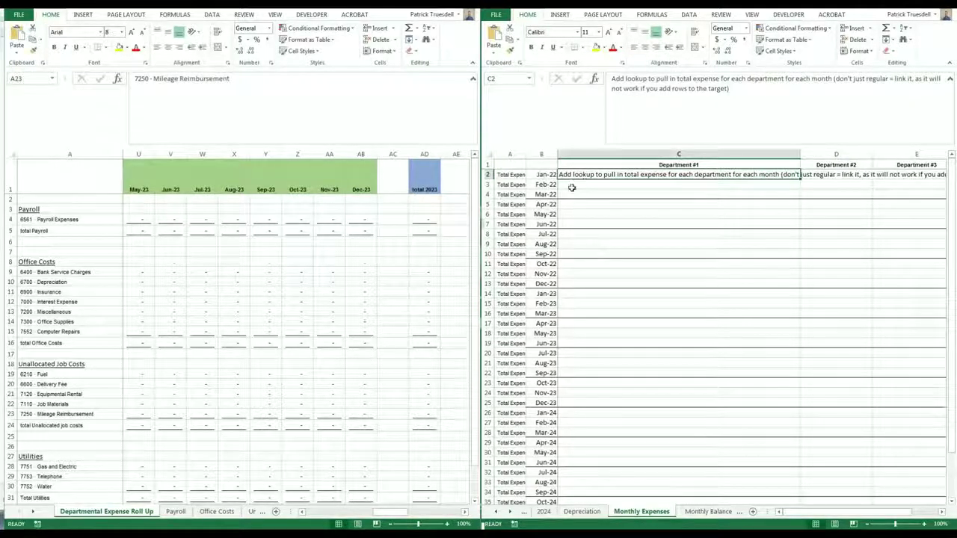
pyautogui.click(511, 175)
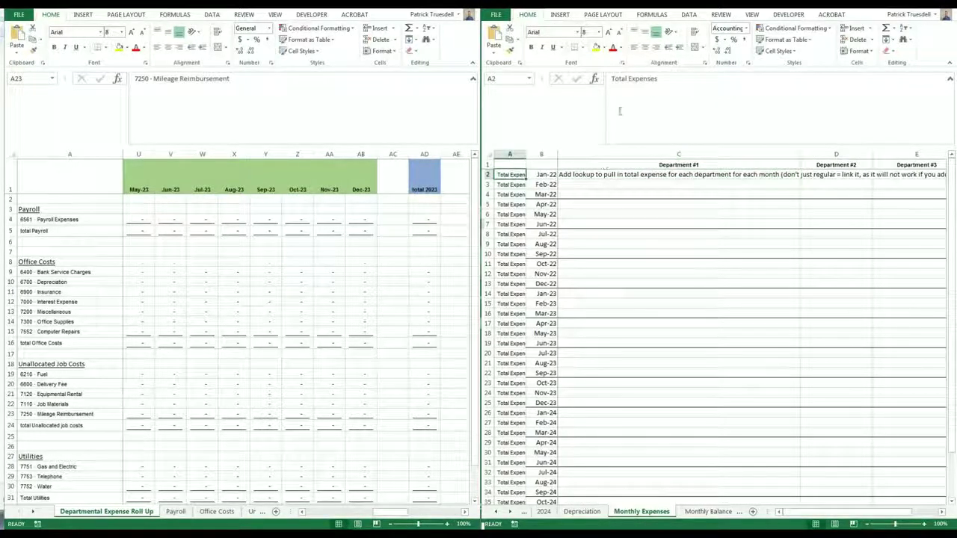
pyautogui.scroll(-7, 63, 396)
pyautogui.scroll(2, 42, 419)
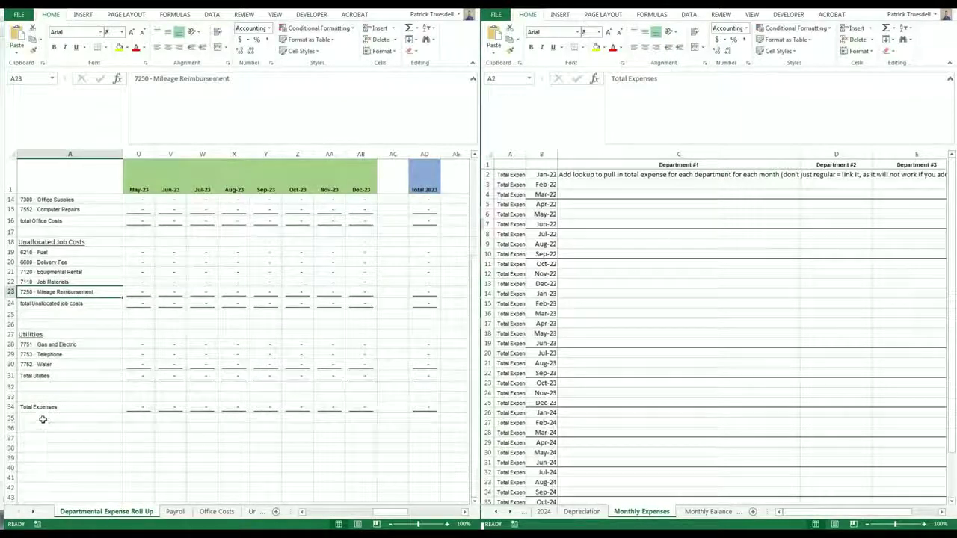
pyautogui.click(37, 406)
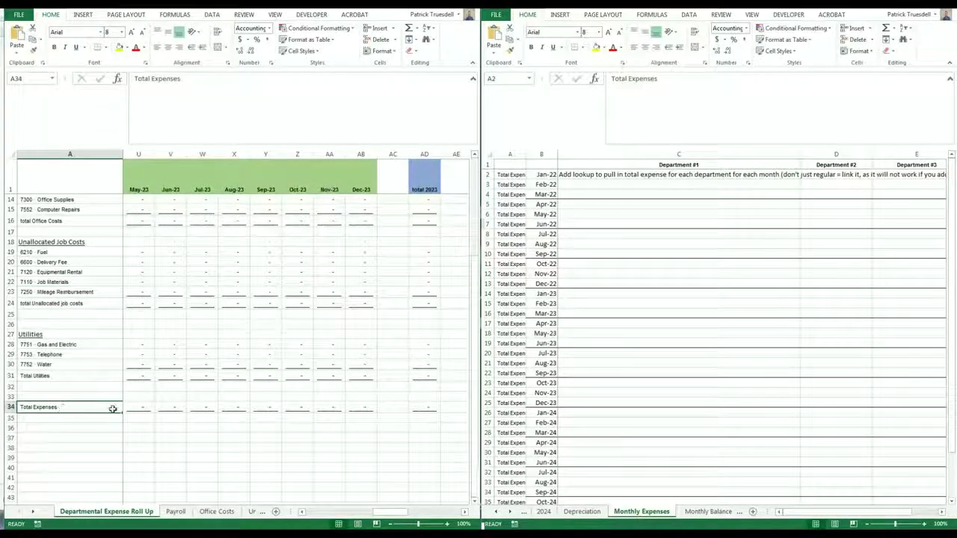
pyautogui.click(143, 407)
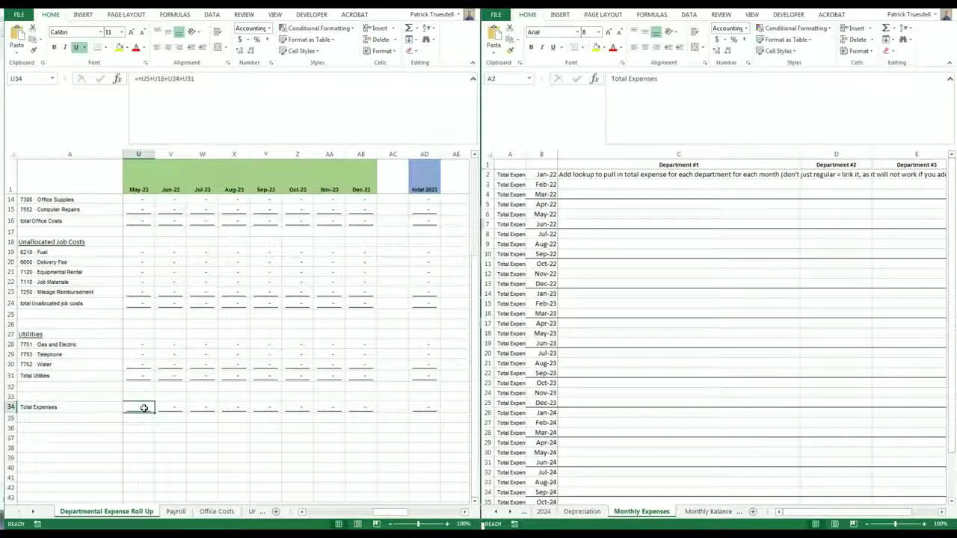
# Select Department #1 cells C2:C27, then show the Monthly Balance Sheet Detail sheet.
pyautogui.click(599, 185)
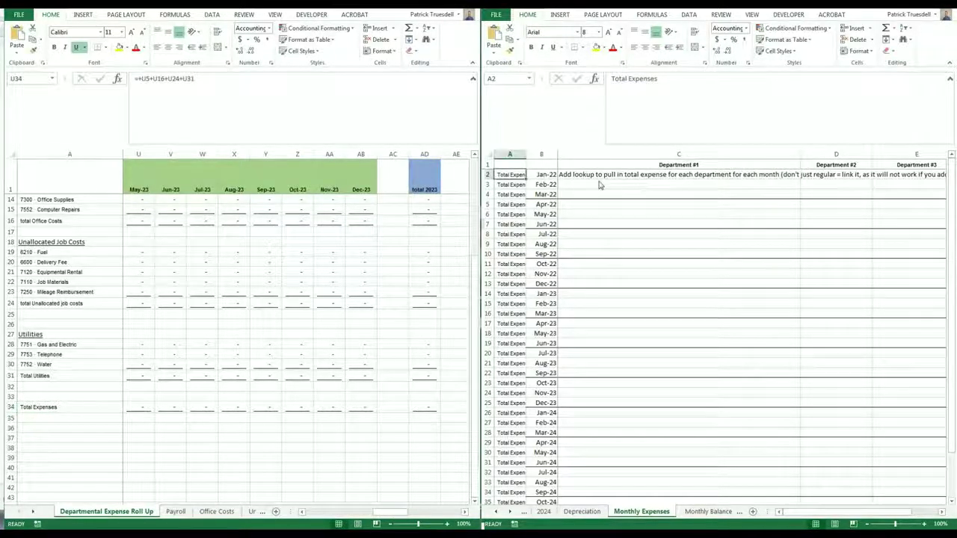
pyautogui.moveTo(658, 175); pyautogui.dragTo(672, 426)
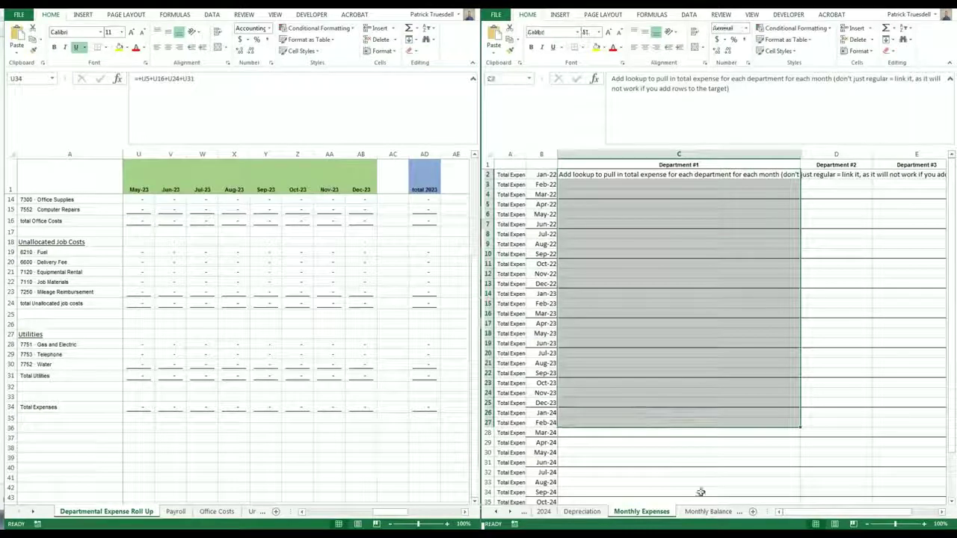
pyautogui.click(708, 511)
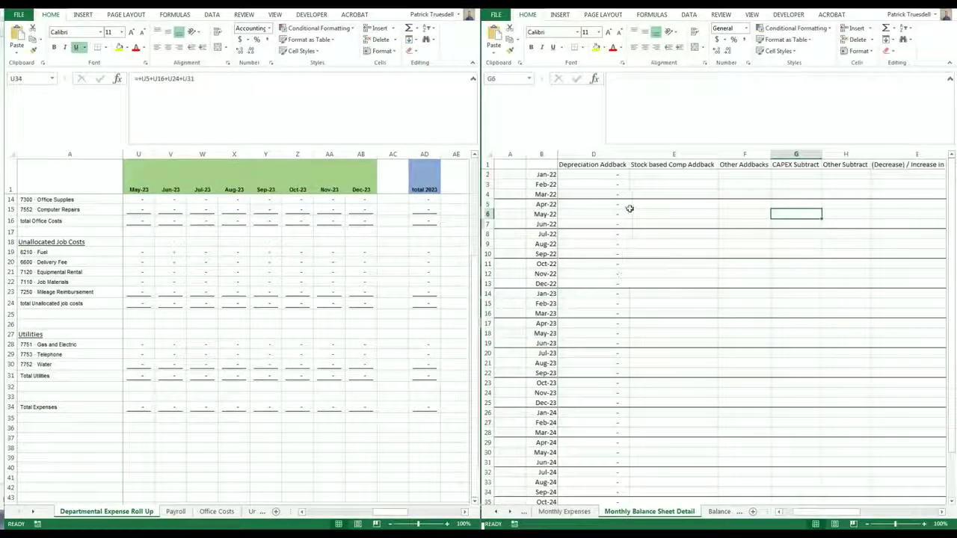
pyautogui.moveTo(828, 519); pyautogui.dragTo(817, 519)
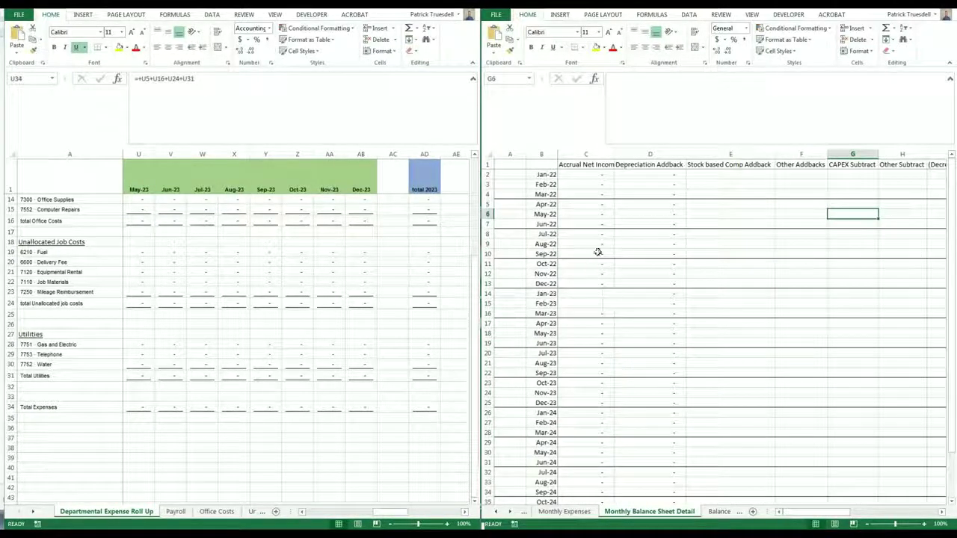
pyautogui.click(597, 203)
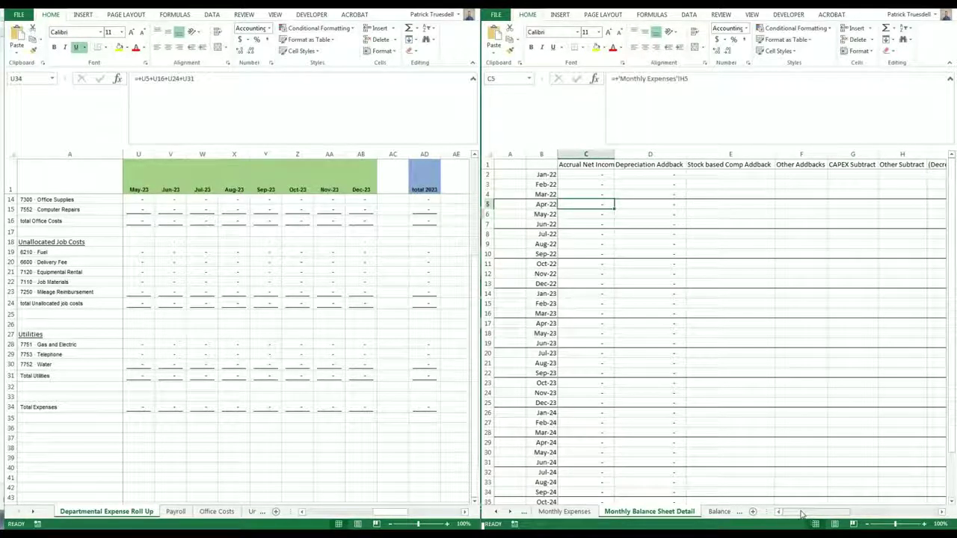
pyautogui.click(593, 177)
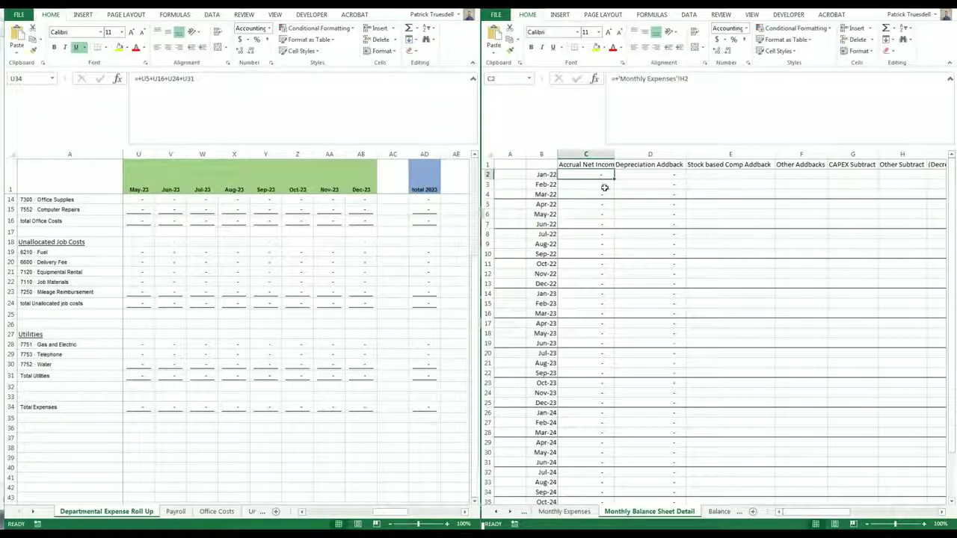
pyautogui.click(564, 512)
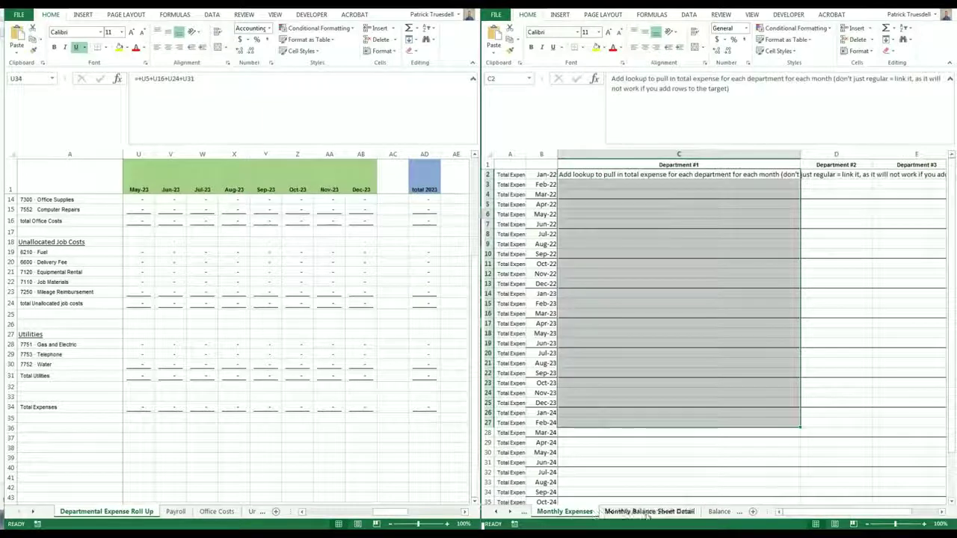
pyautogui.click(648, 512)
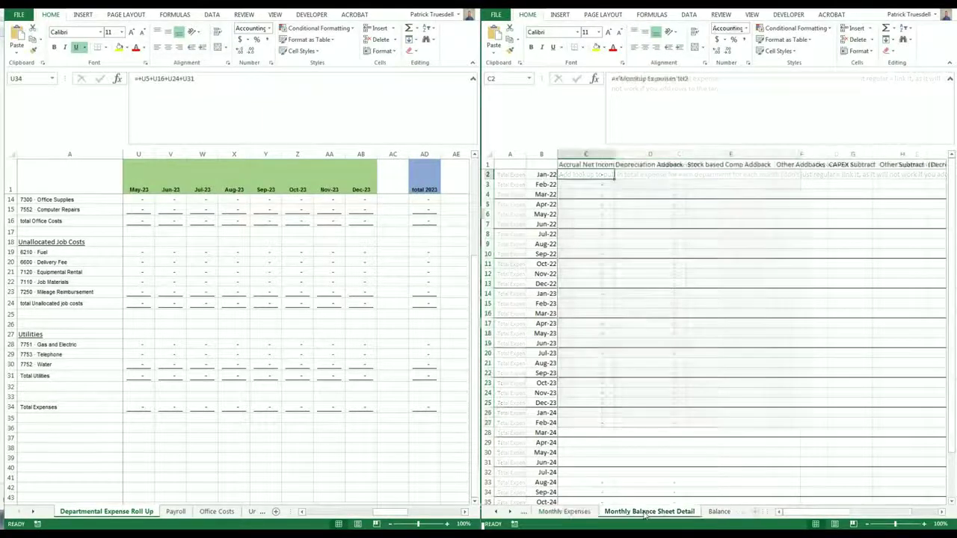
pyautogui.click(564, 512)
pyautogui.click(843, 433)
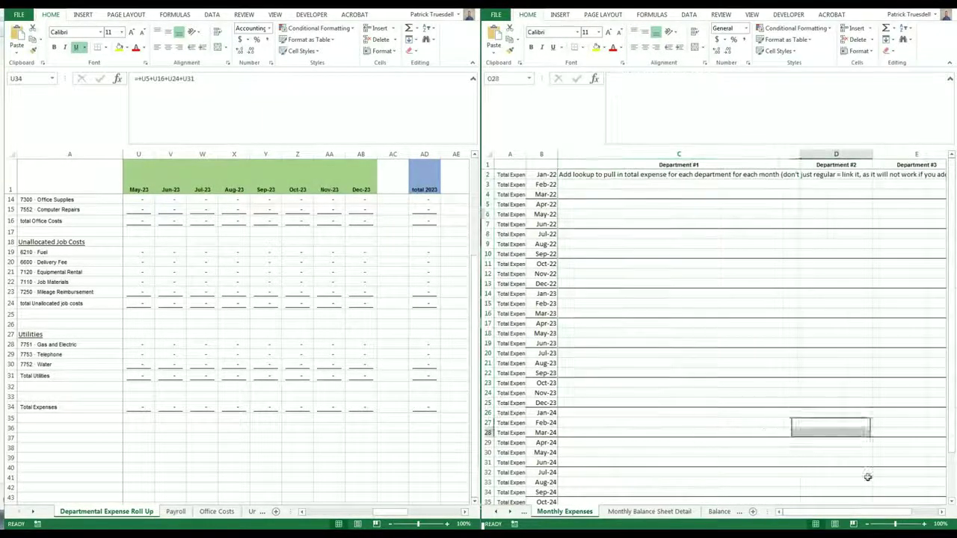
pyautogui.hscroll(1, 839, 514)
pyautogui.click(859, 166)
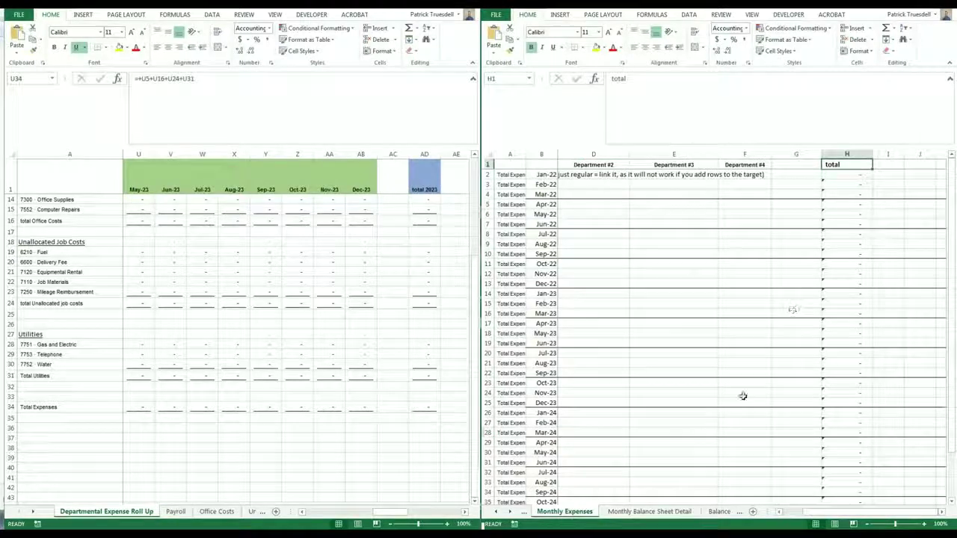
pyautogui.click(626, 516)
pyautogui.click(662, 175)
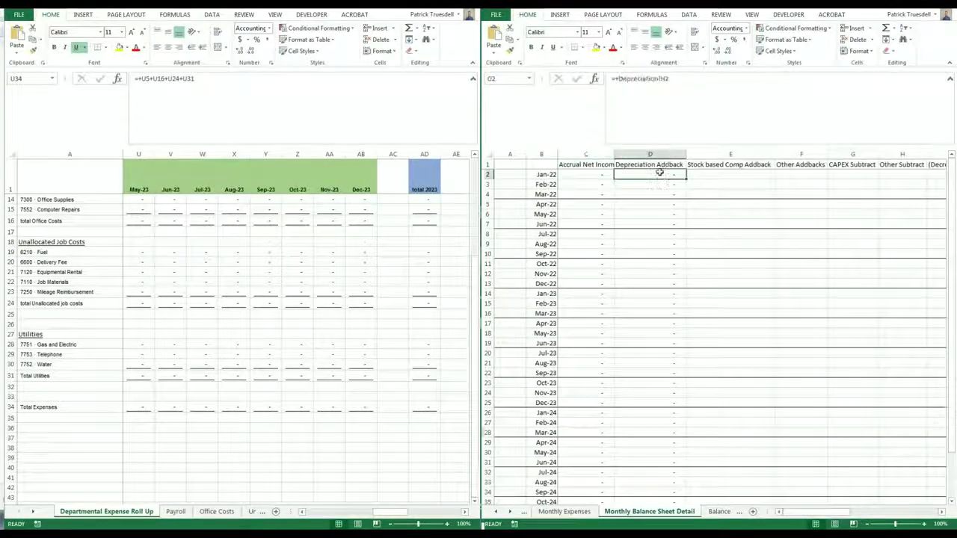
pyautogui.click(598, 176)
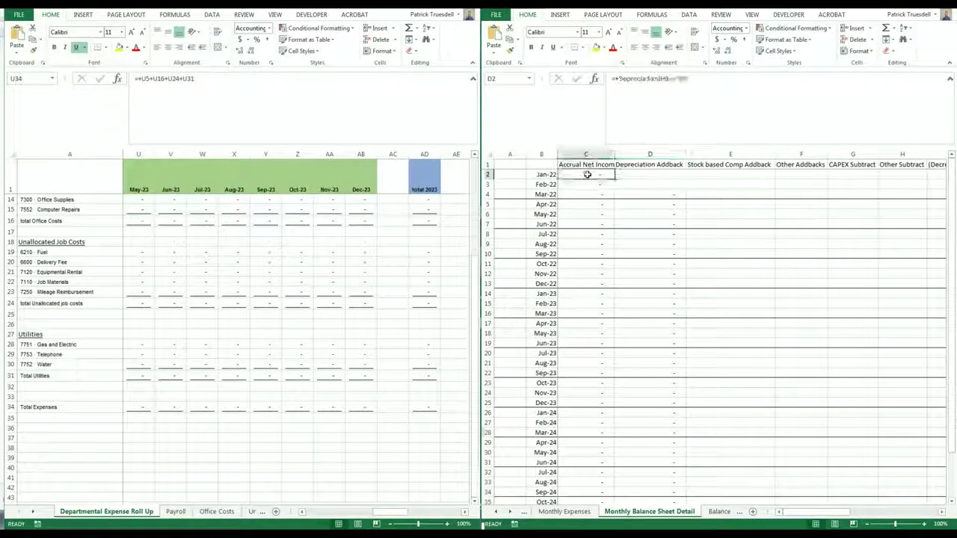
pyautogui.click(640, 173)
pyautogui.click(741, 175)
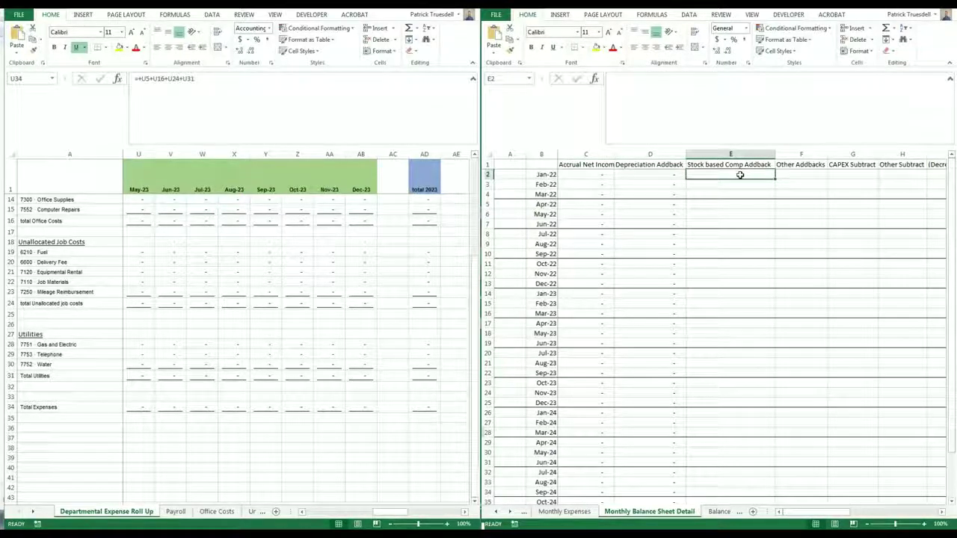
pyautogui.click(793, 175)
pyautogui.click(727, 175)
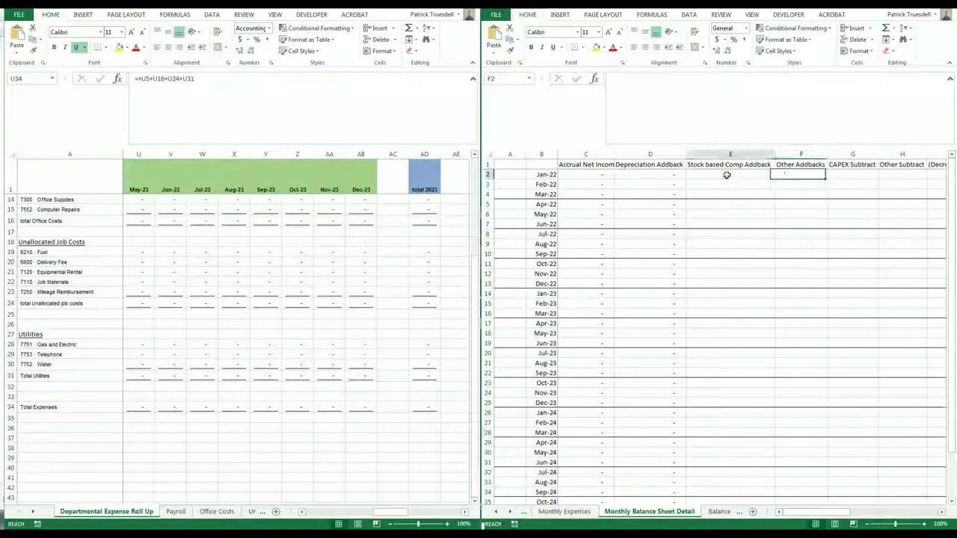
pyautogui.click(820, 175)
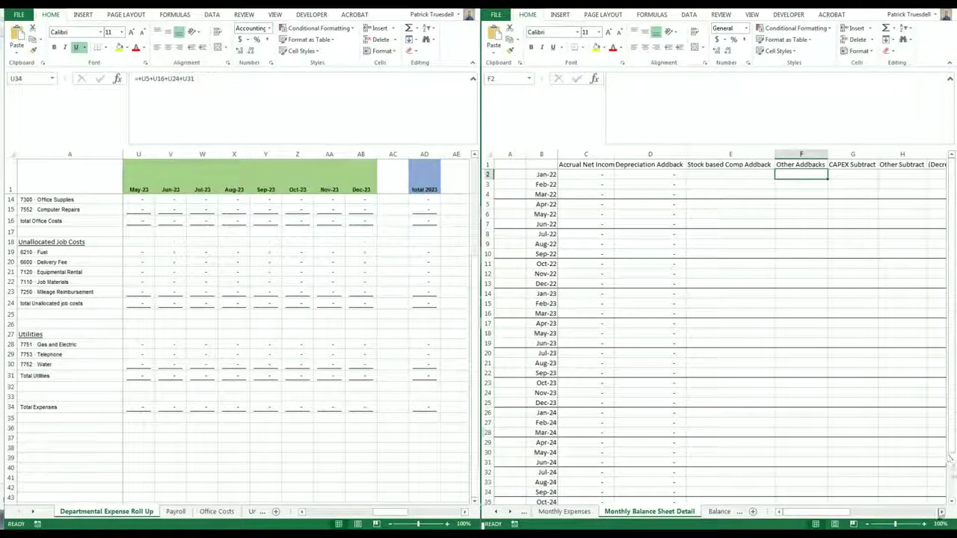
pyautogui.click(941, 512)
pyautogui.click(722, 166)
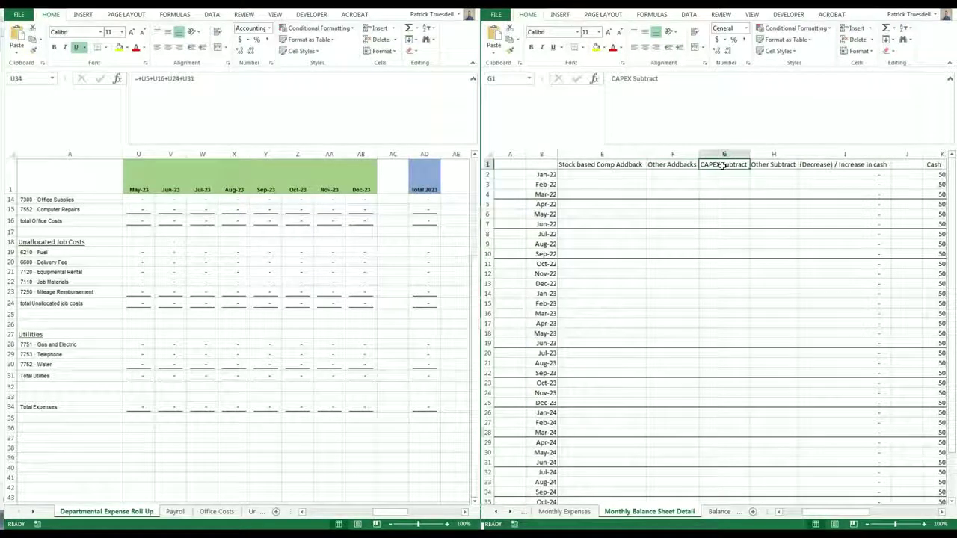
pyautogui.click(759, 171)
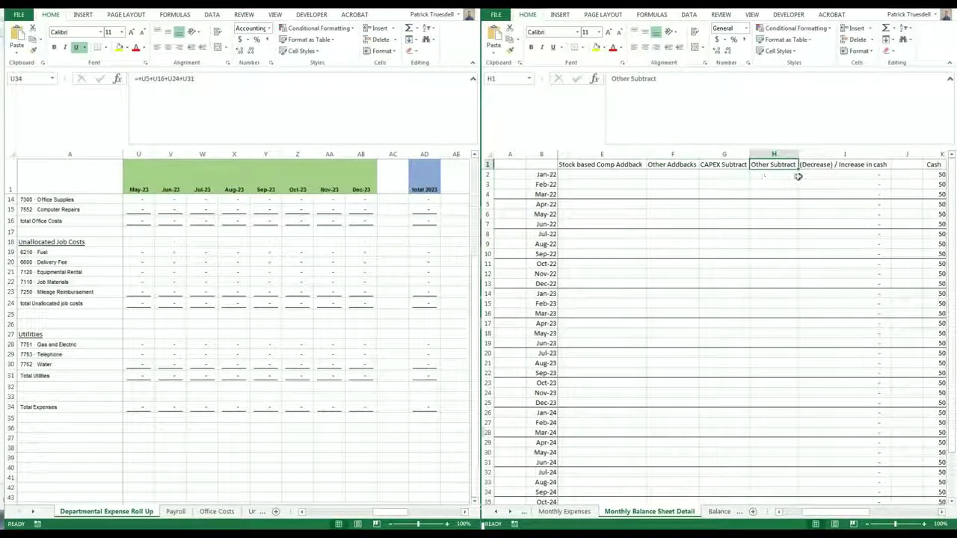
pyautogui.click(858, 174)
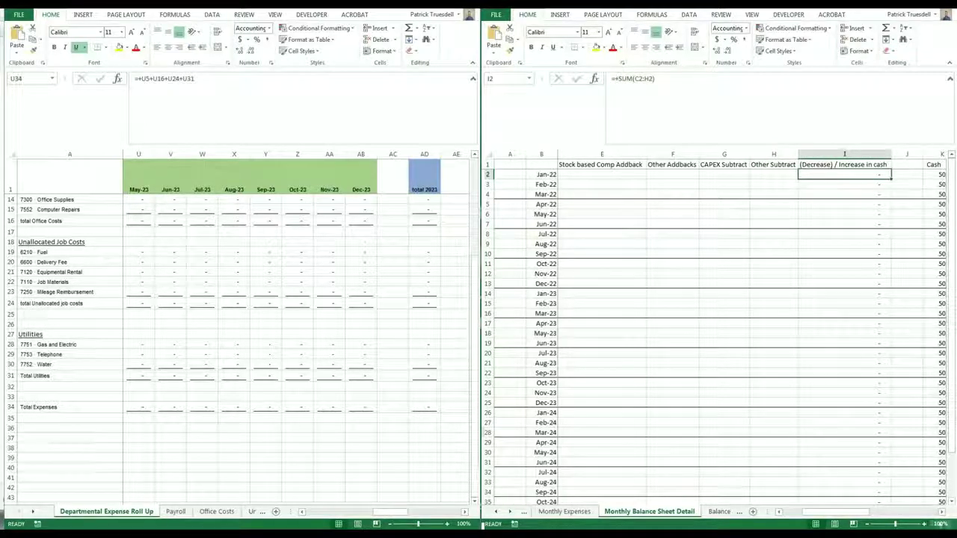
pyautogui.click(943, 512)
pyautogui.click(944, 512)
pyautogui.click(943, 513)
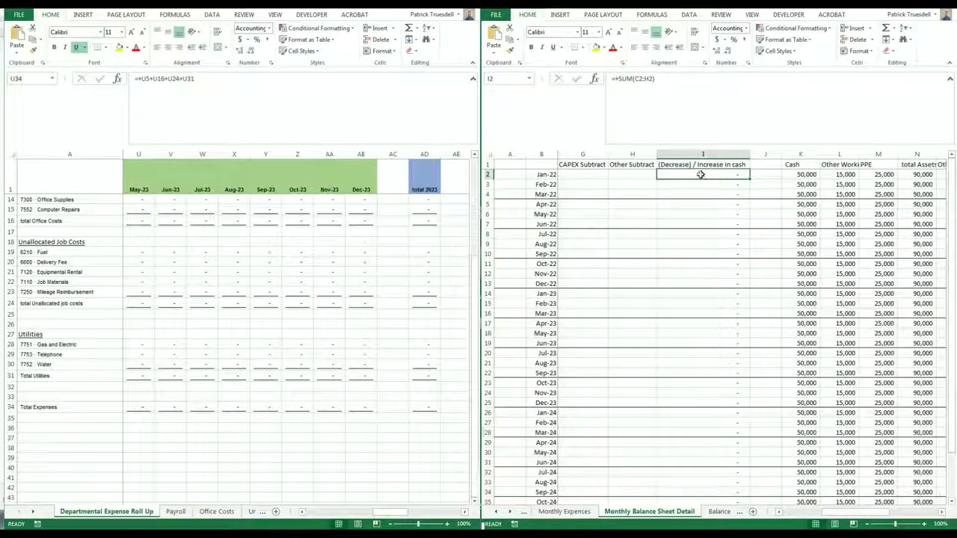
pyautogui.click(943, 513)
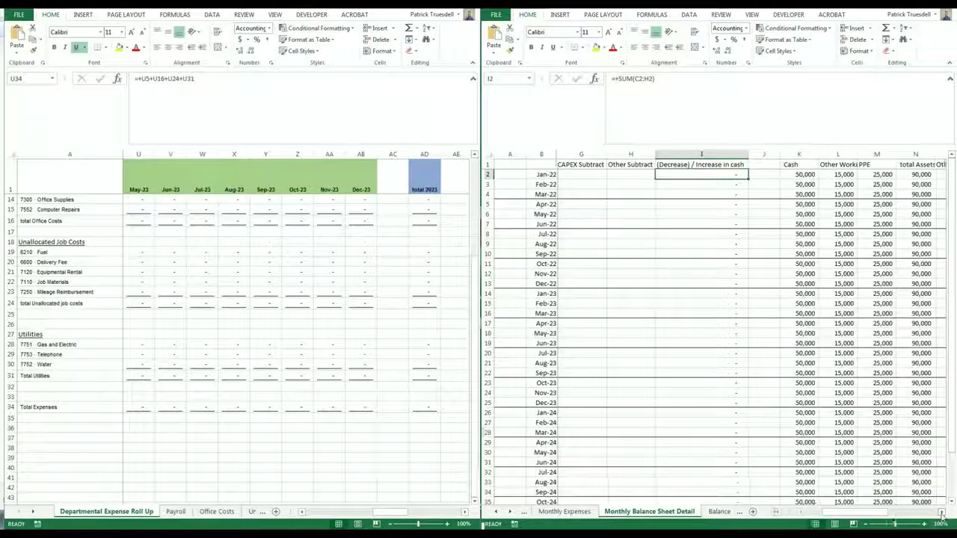
pyautogui.click(944, 513)
pyautogui.click(707, 174)
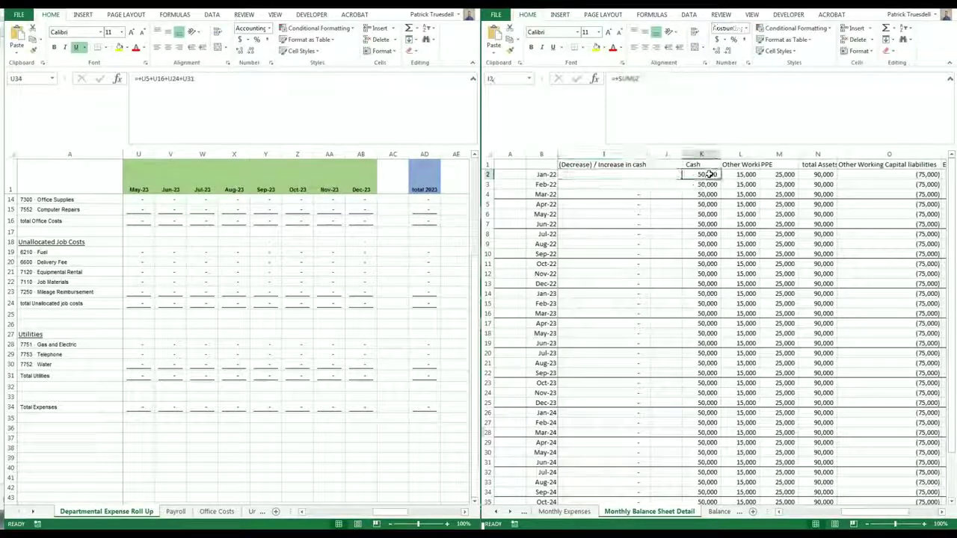
pyautogui.doubleClick(705, 175)
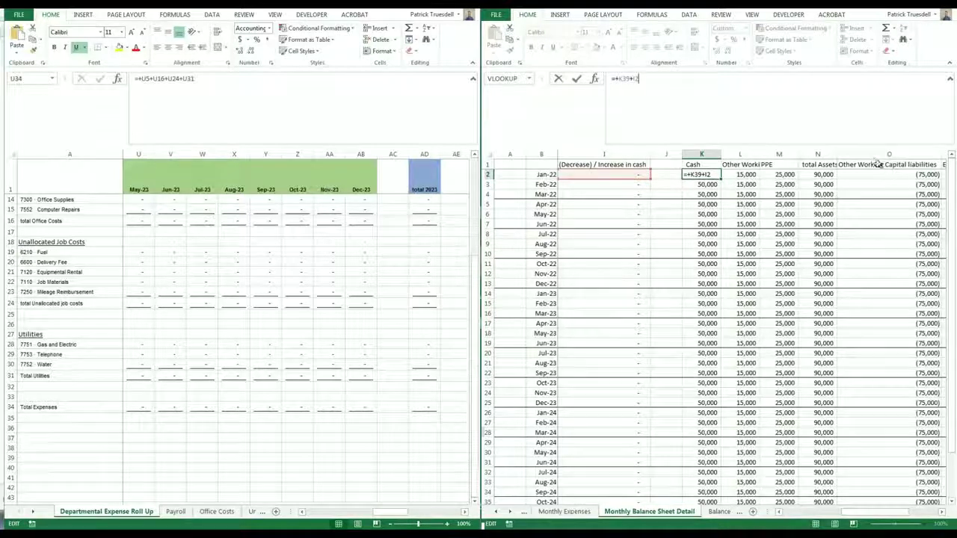
pyautogui.moveTo(948, 196); pyautogui.dragTo(953, 248)
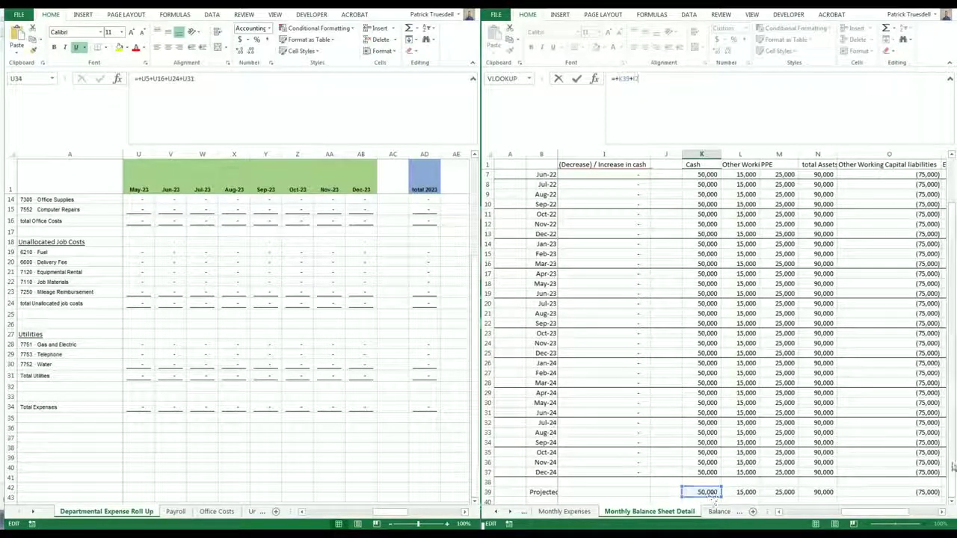
pyautogui.moveTo(953, 452); pyautogui.dragTo(953, 453)
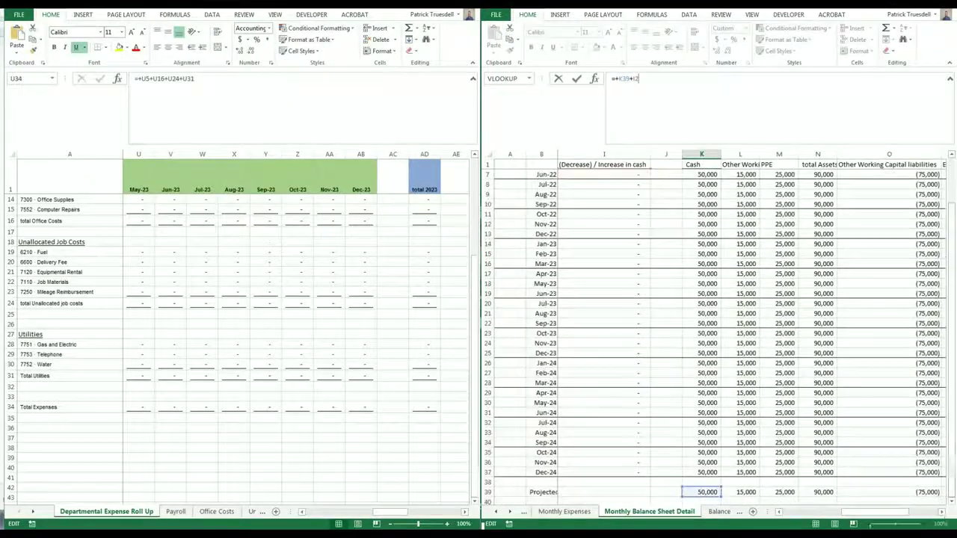
pyautogui.press('Escape')
pyautogui.scroll(-2, 673, 479)
pyautogui.click(706, 424)
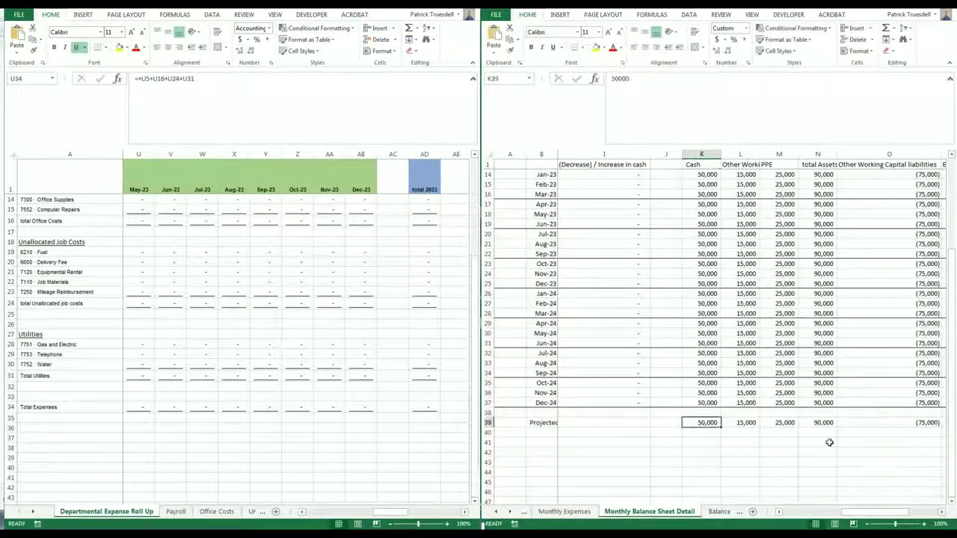
pyautogui.press('Right')
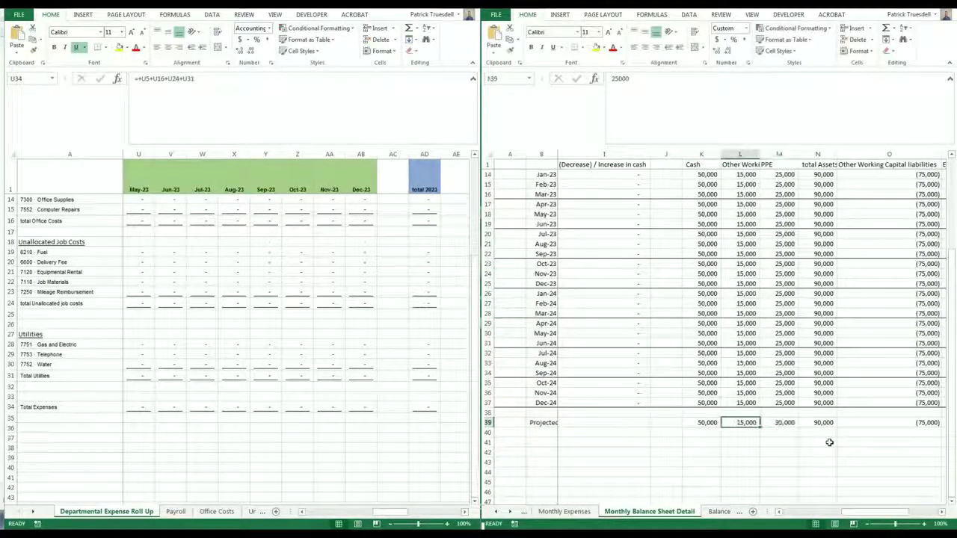
pyautogui.press('Right')
pyautogui.press('Right')
pyautogui.press('Right')
pyautogui.press('Right')
pyautogui.press('Right')
pyautogui.press('Right')
pyautogui.press('Right')
pyautogui.press('Right')
pyautogui.press('Right')
pyautogui.press('Right')
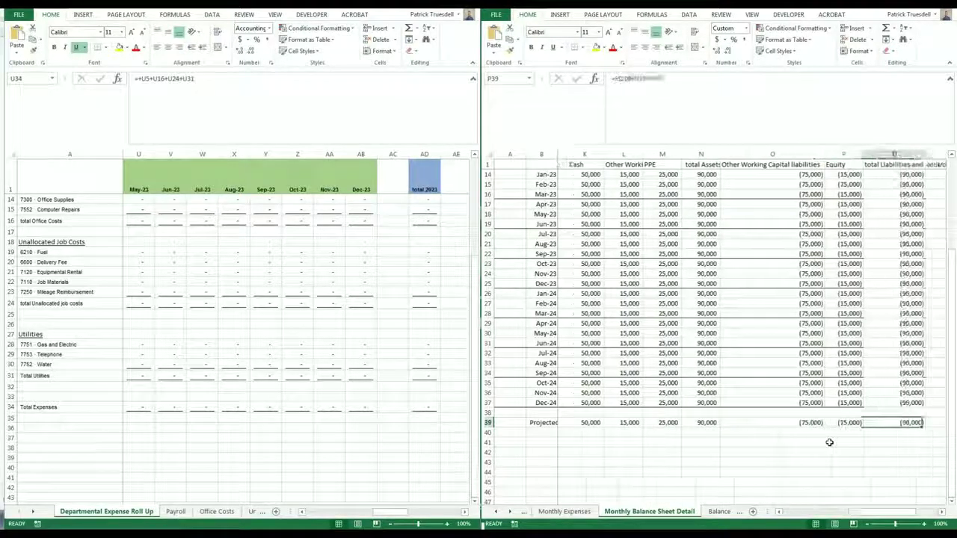
pyautogui.press('Left')
pyautogui.press('Left')
pyautogui.press('Left')
pyautogui.press('Left')
pyautogui.press('Left')
pyautogui.press('Left')
pyautogui.press('Left')
pyautogui.press('Left')
pyautogui.press('Left')
pyautogui.press('Left')
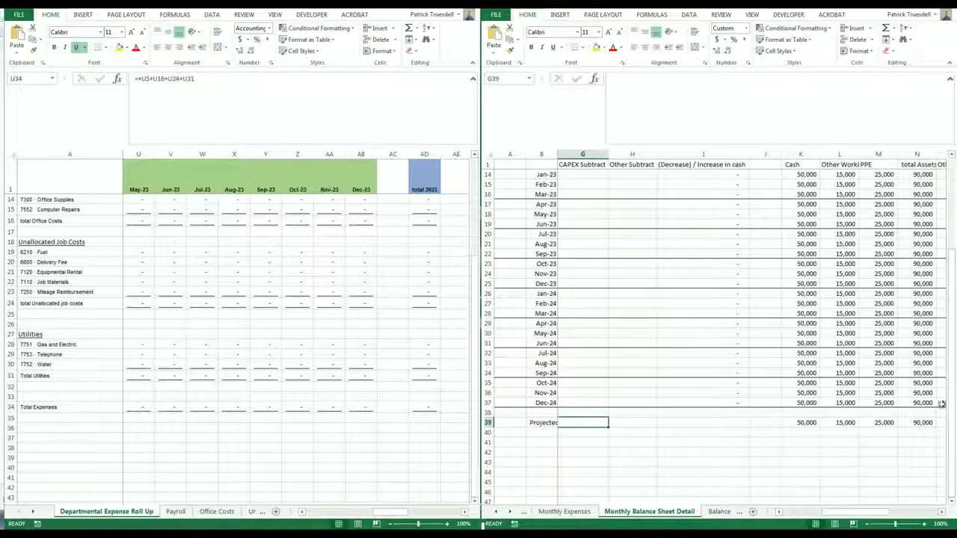
# Edit the Cash formula in K2 and enter the running cash formula =+K2+I3 in K3.
pyautogui.scroll(4, 882, 395)
pyautogui.doubleClick(808, 175)
pyautogui.write('+')
pyautogui.click(697, 175)
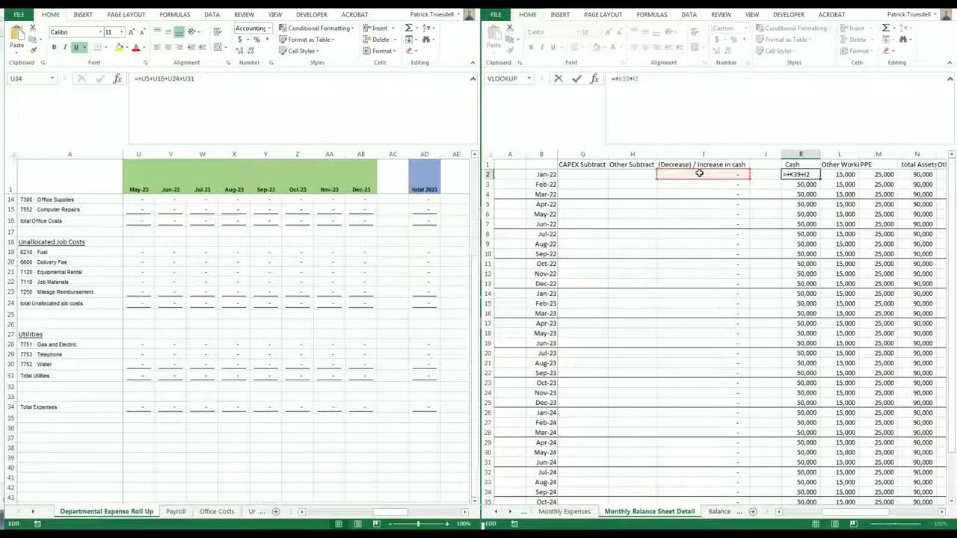
pyautogui.press('Return')
pyautogui.write('=+K2+I3')
pyautogui.press('Return')
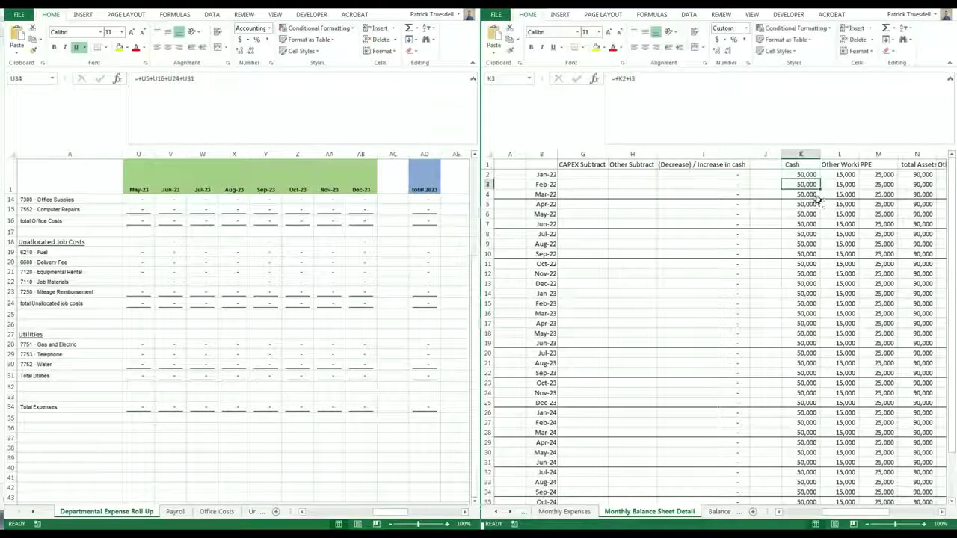
# Inspect the Cash formula in K5 and the PPE formula in M2, then go to Balance Sheet Summary.
pyautogui.click(805, 204)
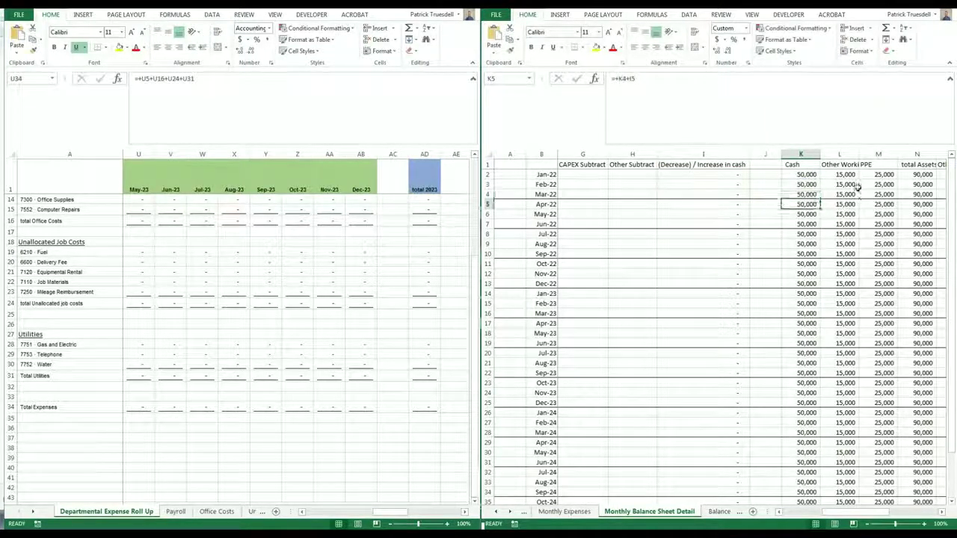
pyautogui.hscroll(3, 944, 519)
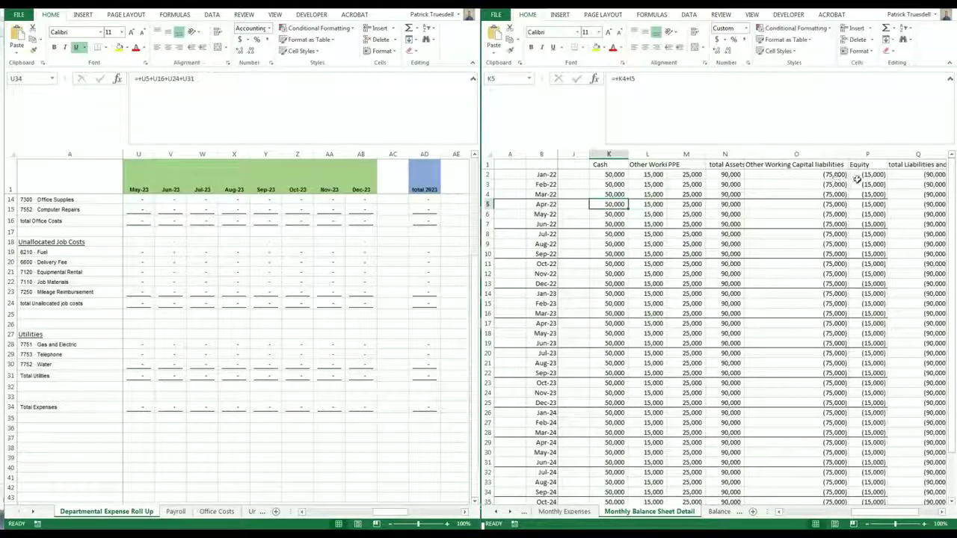
pyautogui.click(694, 174)
pyautogui.doubleClick(694, 175)
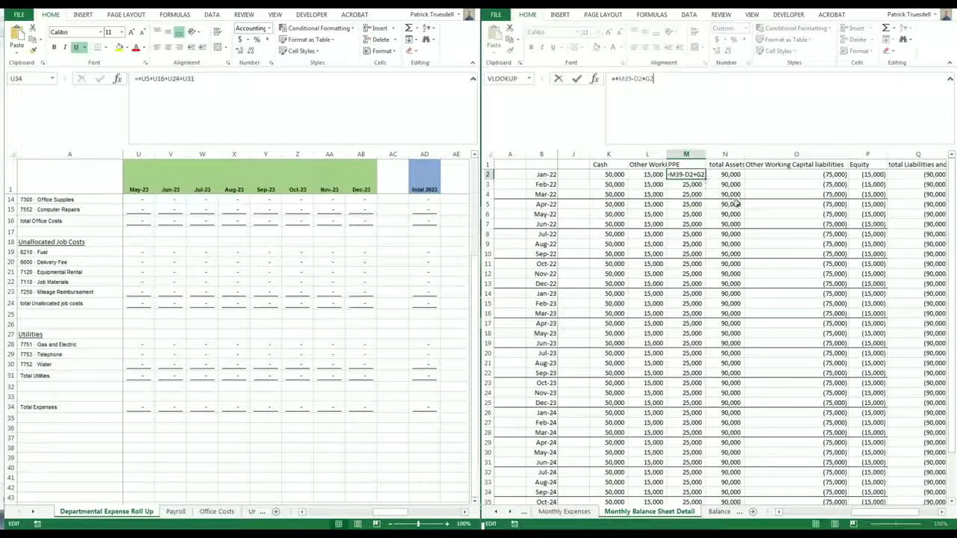
pyautogui.moveTo(885, 513); pyautogui.dragTo(811, 514)
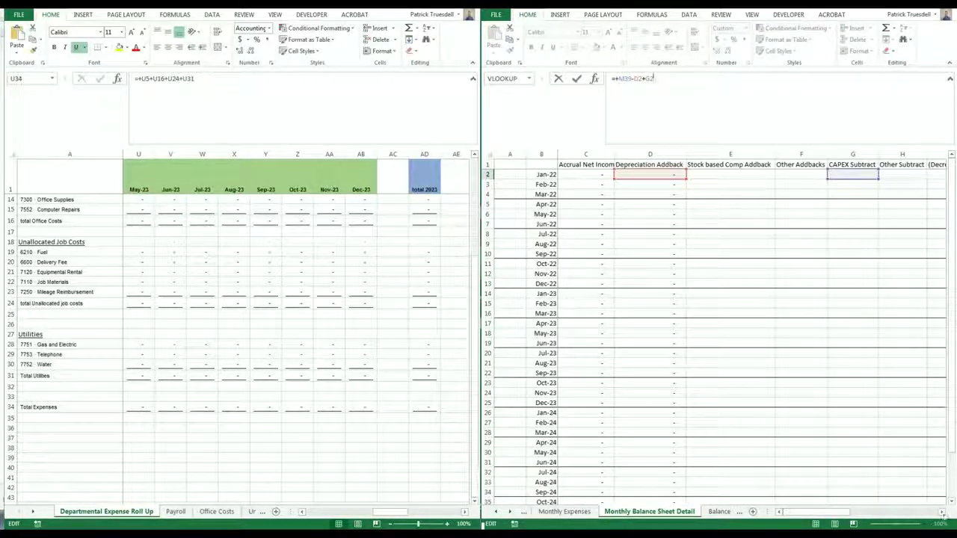
pyautogui.hscroll(10, 879, 176)
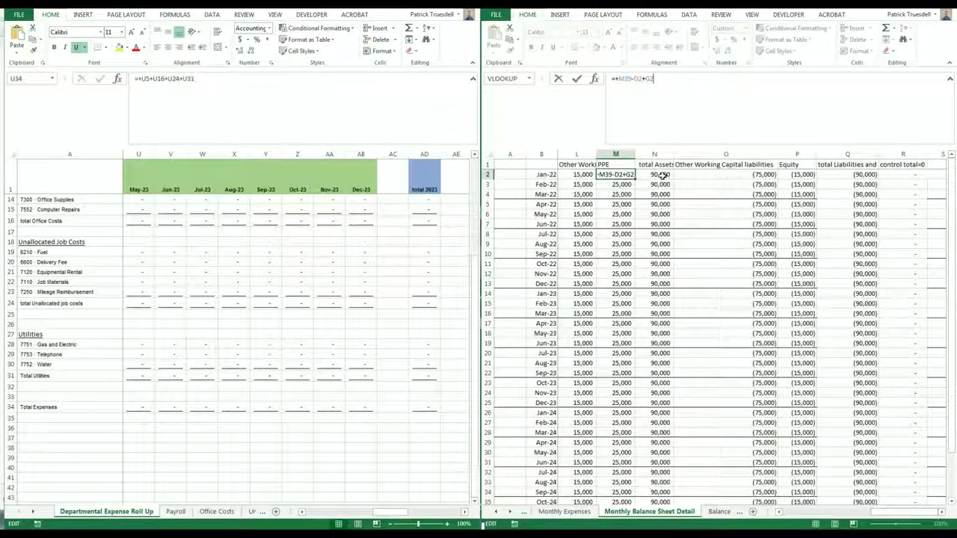
pyautogui.click(662, 175)
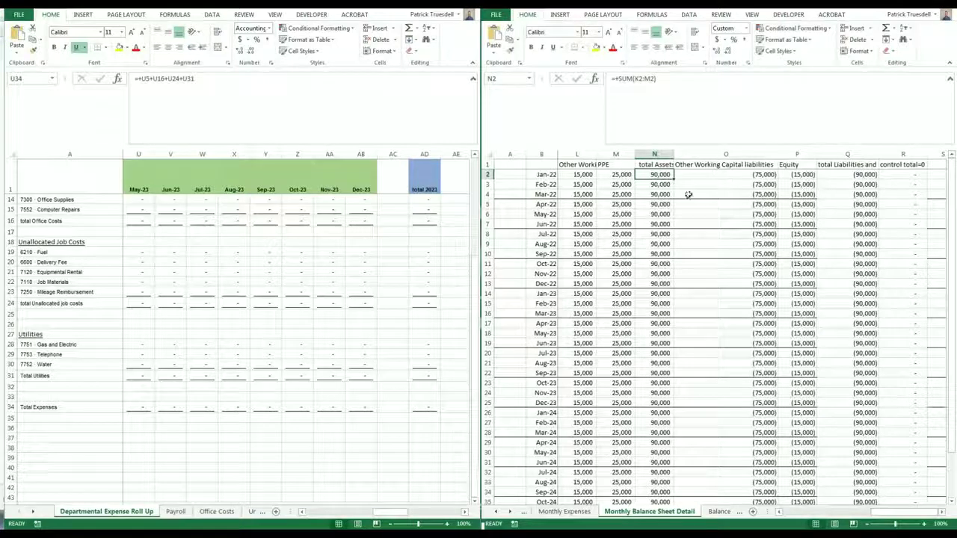
pyautogui.hscroll(-5, 901, 501)
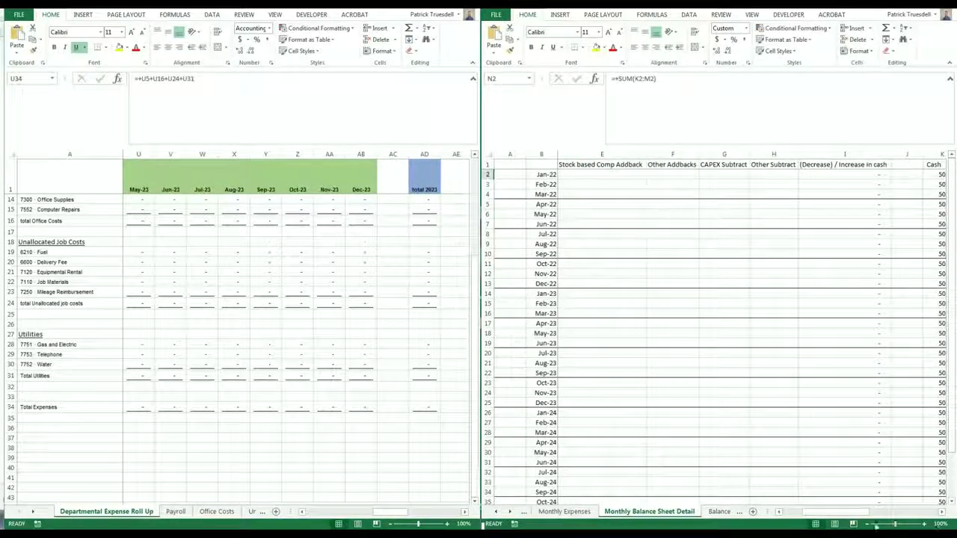
pyautogui.hscroll(5, 829, 340)
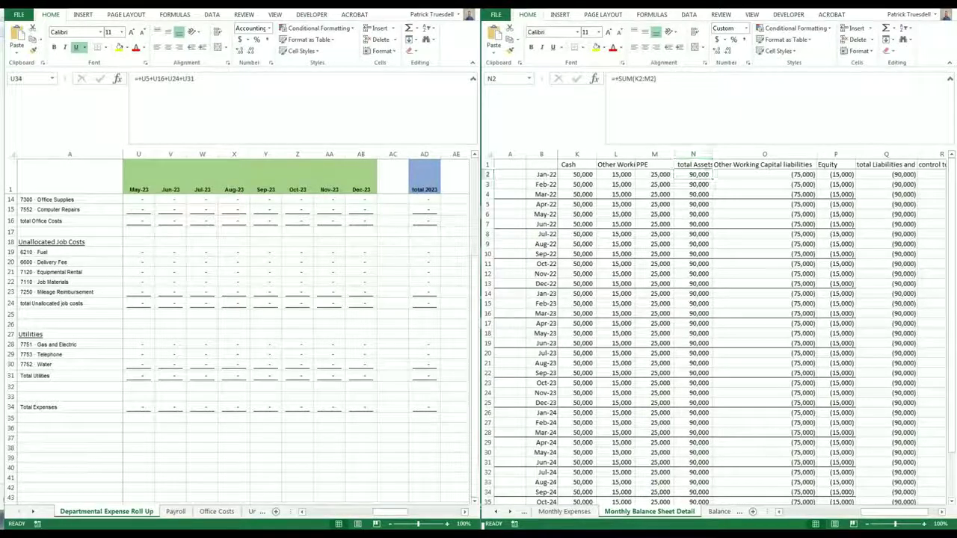
pyautogui.hotkey('ctrl', 'pagedown')
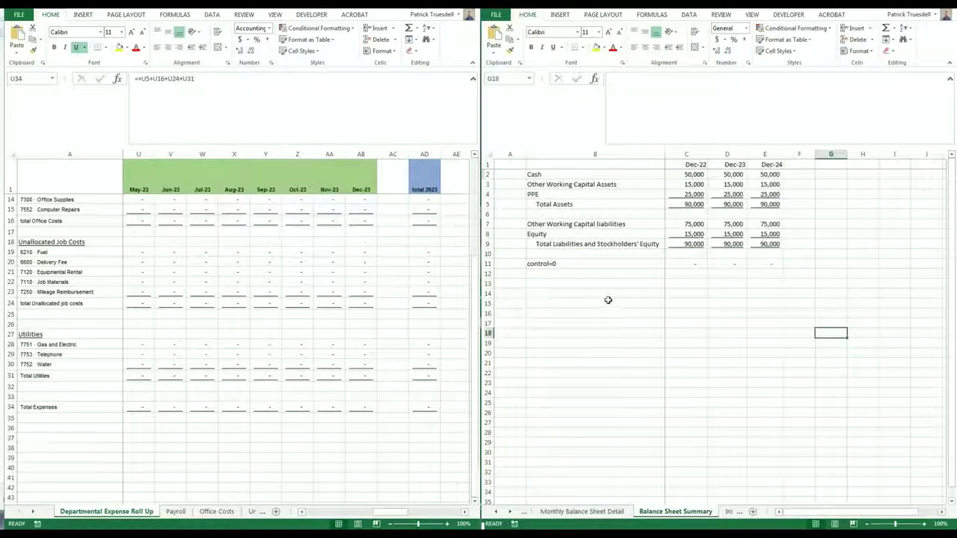
# Check the Dec-22 cash formula beside the Cash label, then bring the Insert Board Slides tab into view.
pyautogui.moveTo(563, 176); pyautogui.dragTo(635, 184)
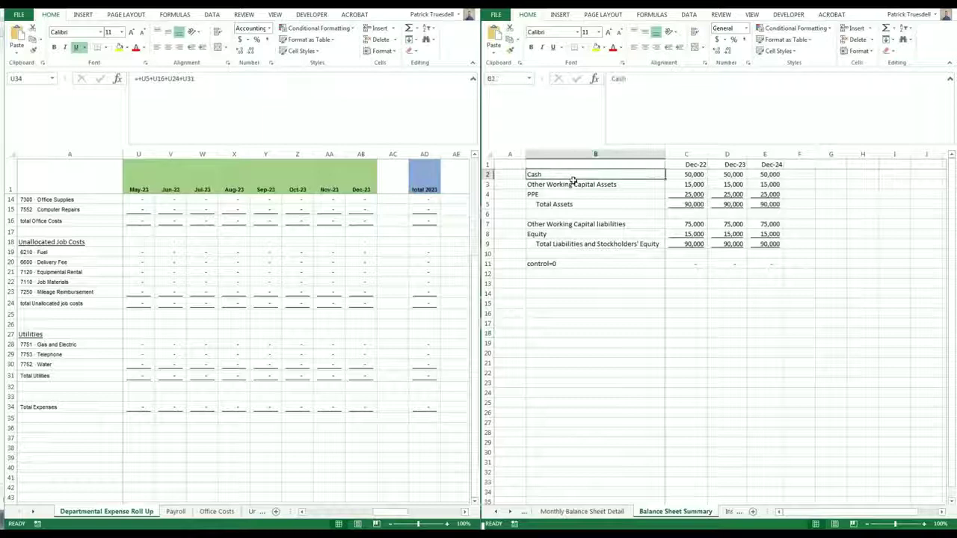
pyautogui.click(702, 177)
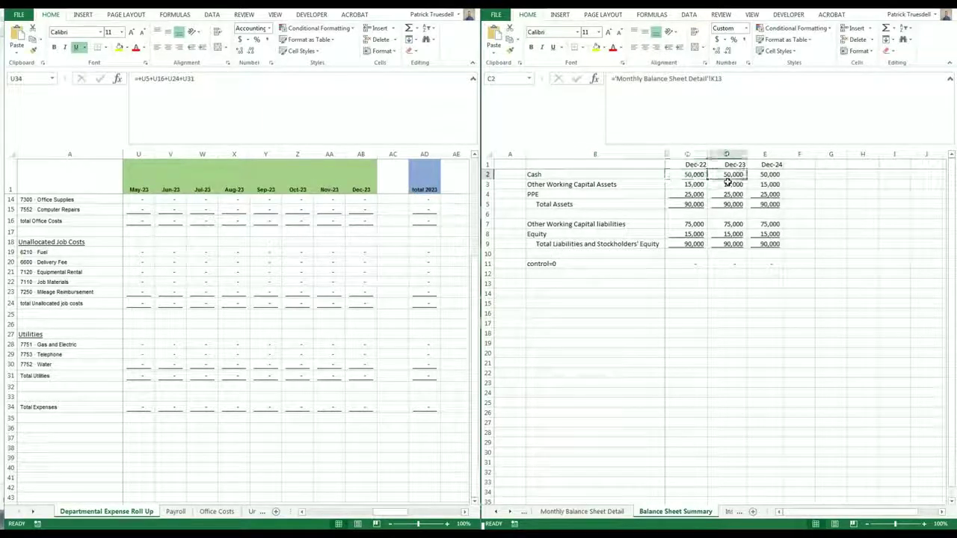
pyautogui.press('Left')
pyautogui.press('Right')
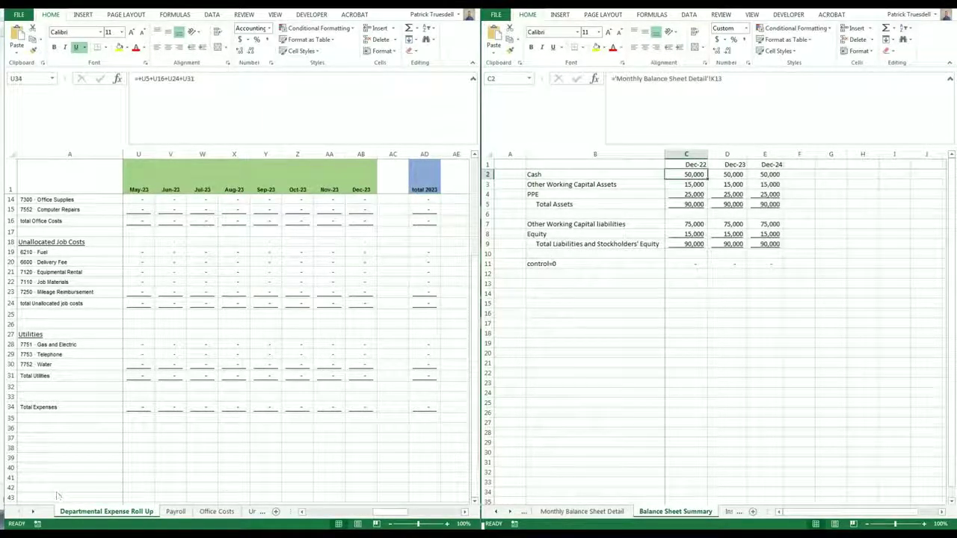
pyautogui.click(557, 383)
pyautogui.click(551, 460)
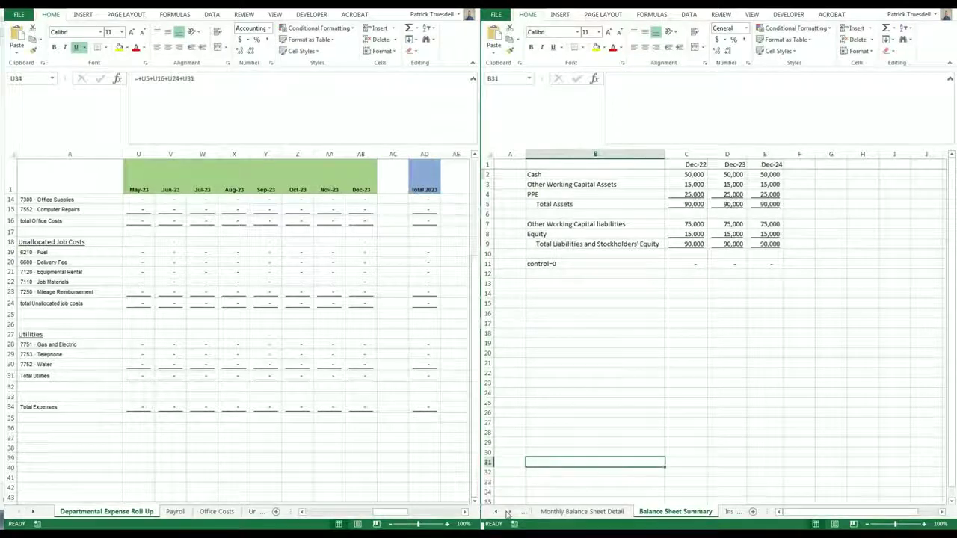
pyautogui.click(509, 511)
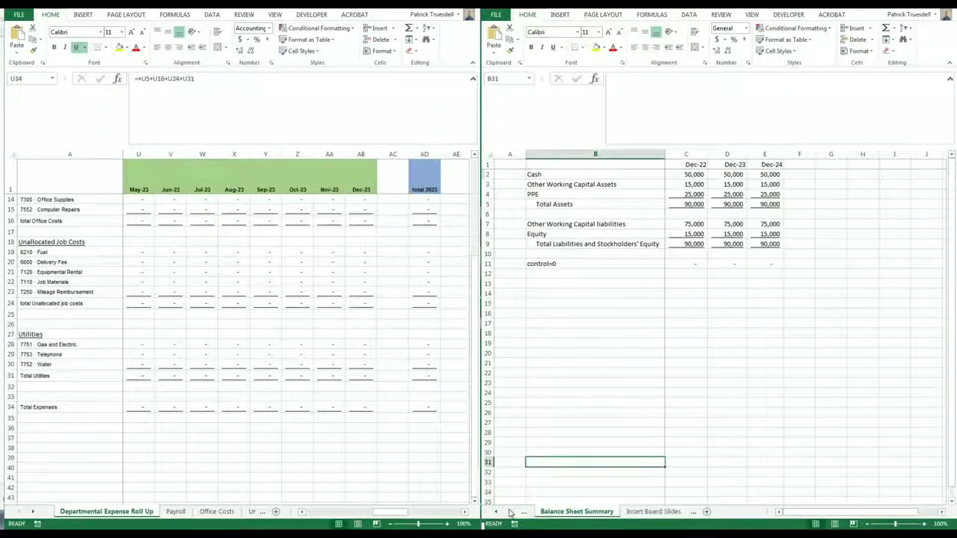
pyautogui.click(661, 513)
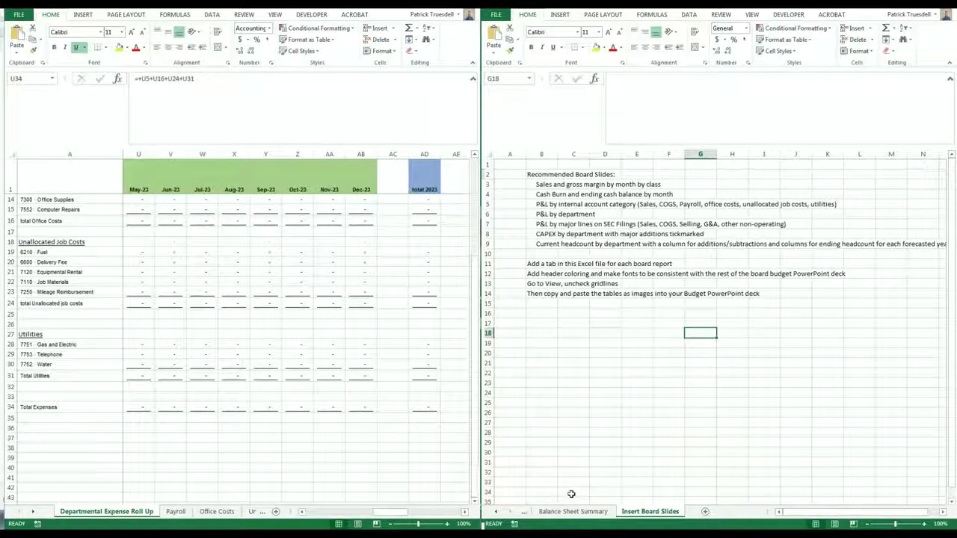
pyautogui.click(700, 314)
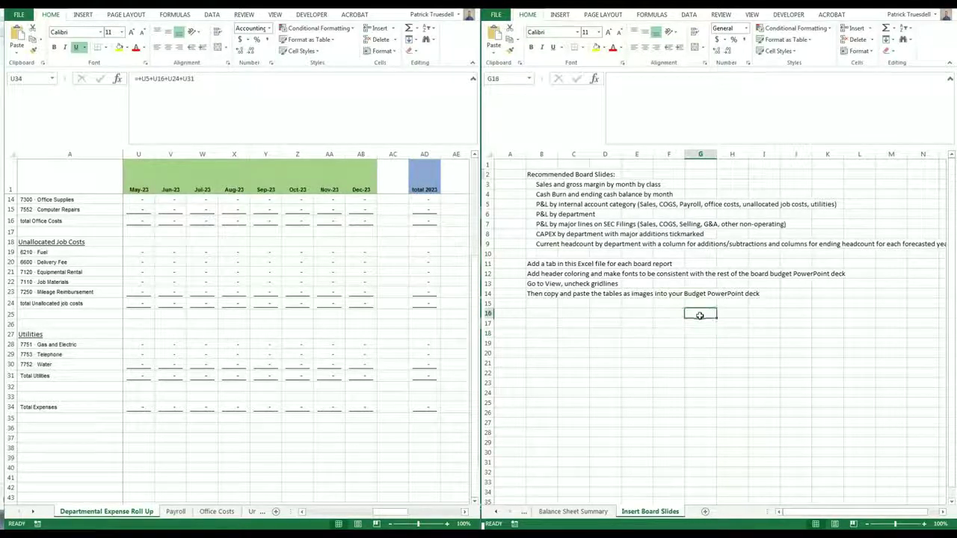
pyautogui.click(497, 512)
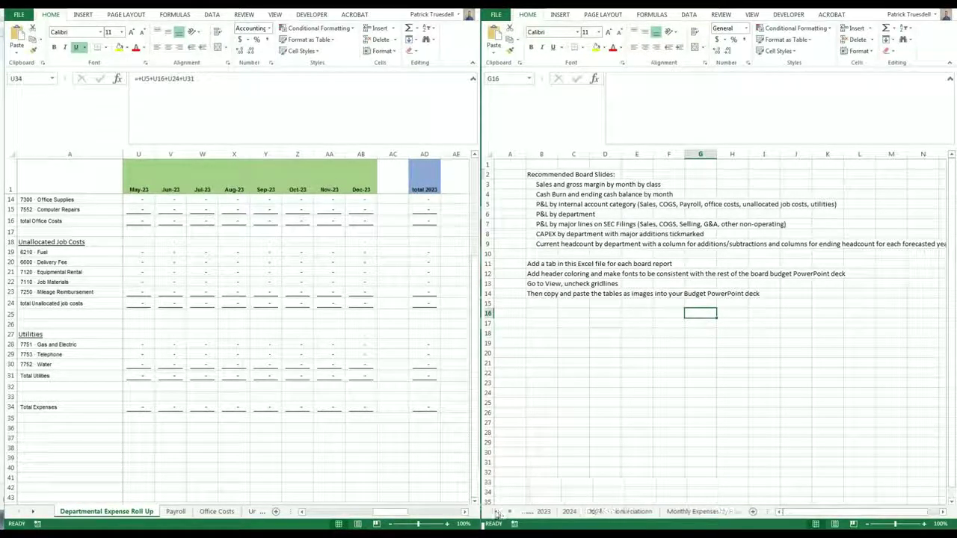
pyautogui.click(595, 511)
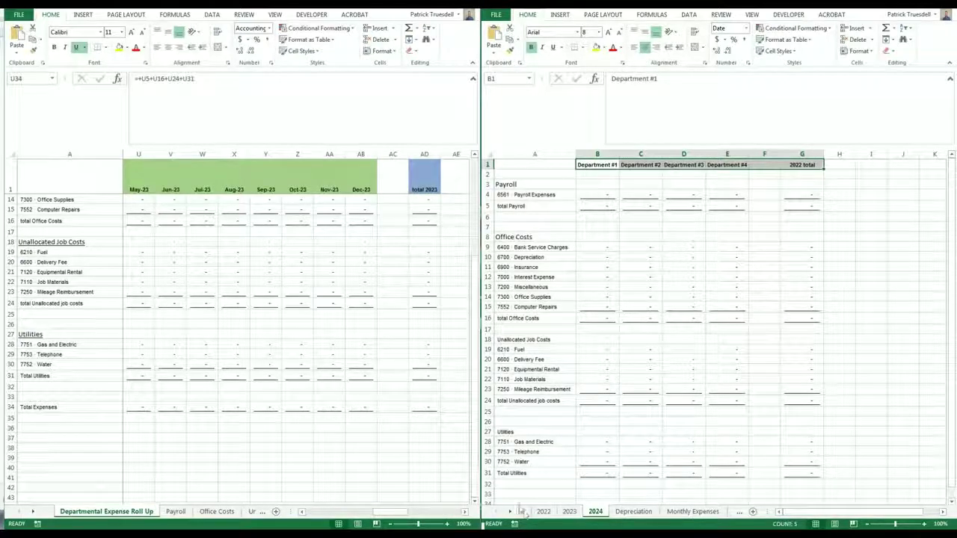
pyautogui.click(511, 512)
pyautogui.click(512, 512)
pyautogui.click(512, 513)
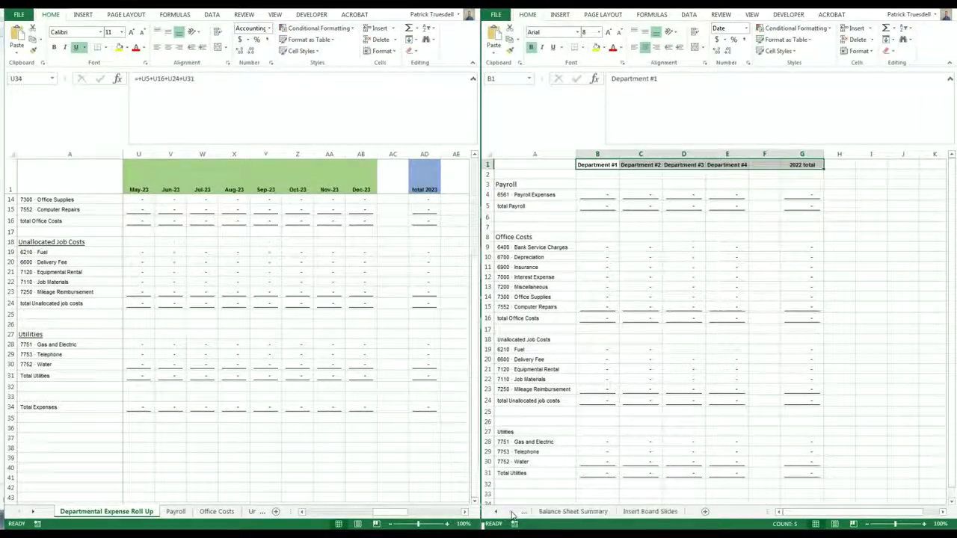
pyautogui.click(650, 512)
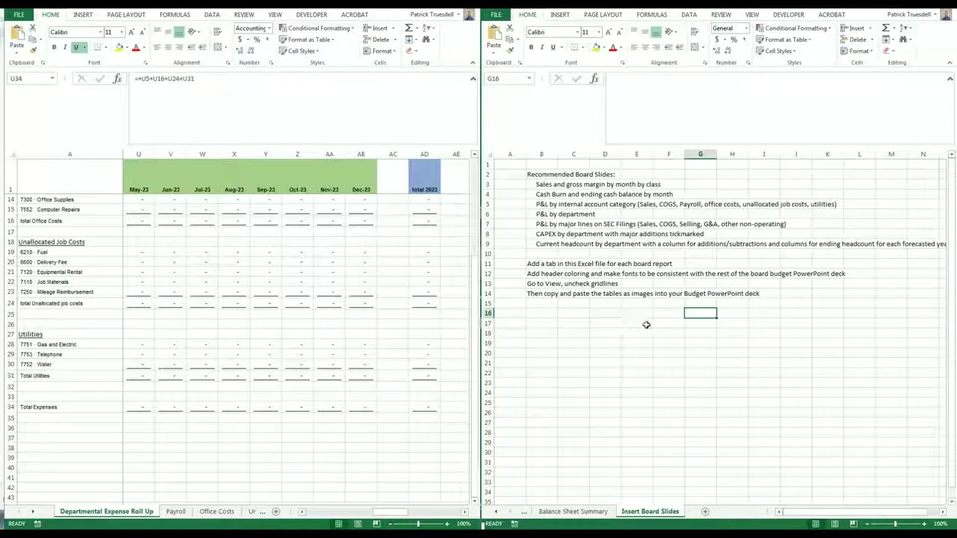
pyautogui.moveTo(545, 321); pyautogui.dragTo(567, 364)
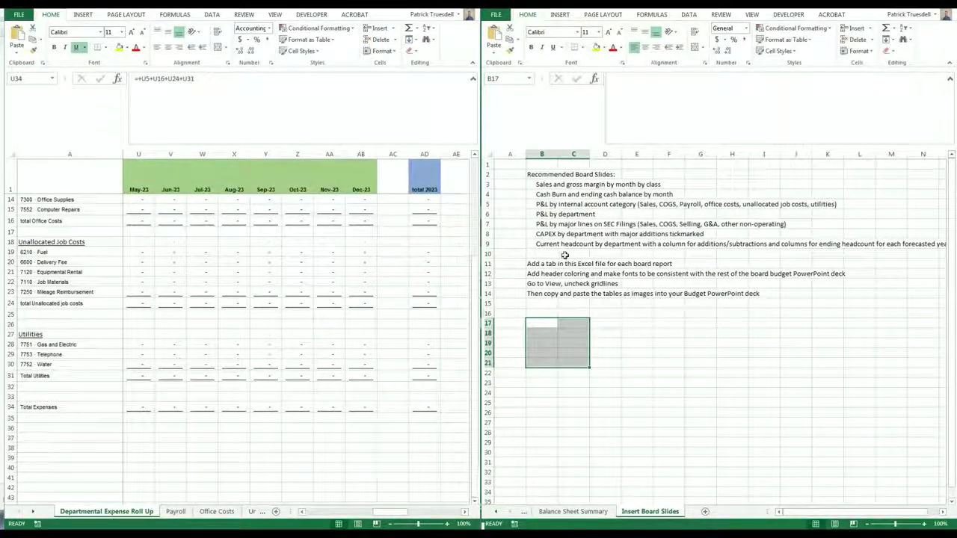
pyautogui.click(529, 174)
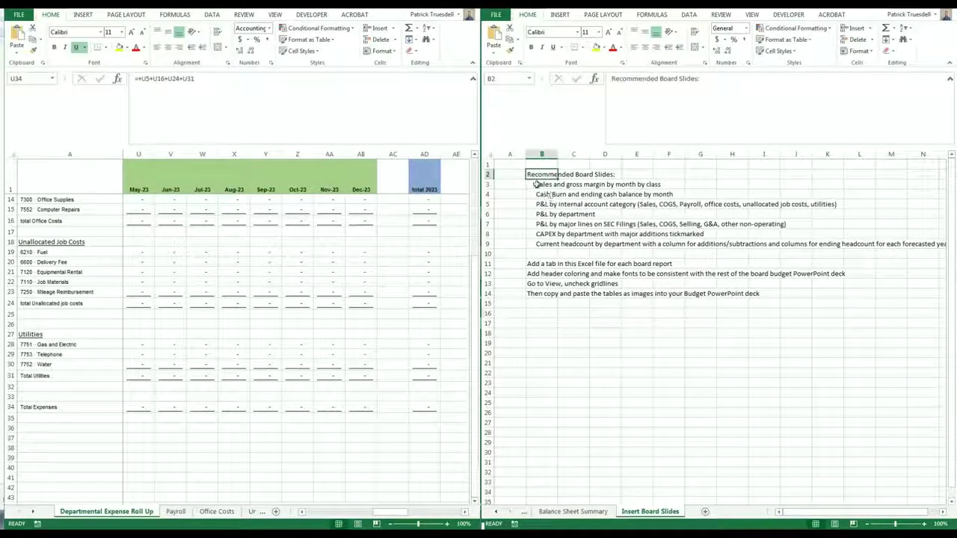
pyautogui.click(545, 184)
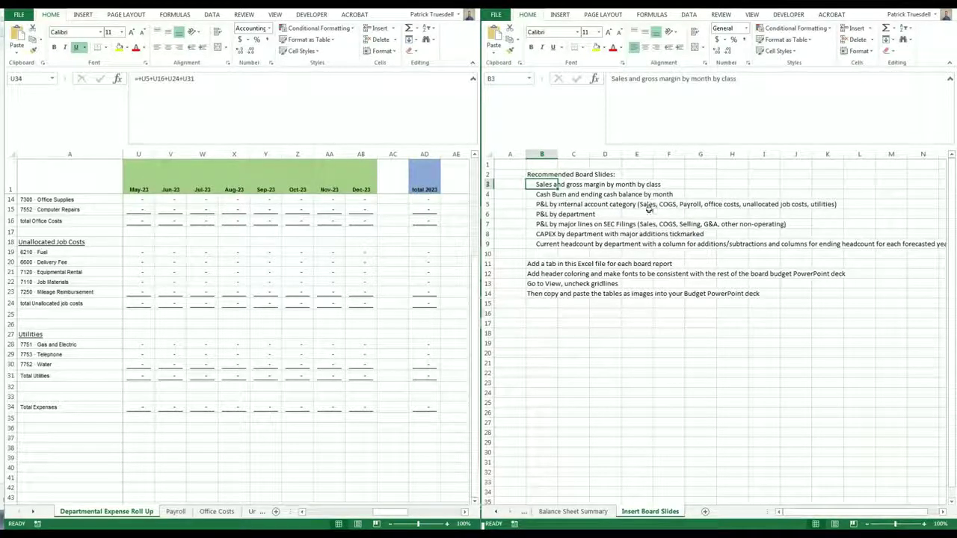
pyautogui.click(552, 196)
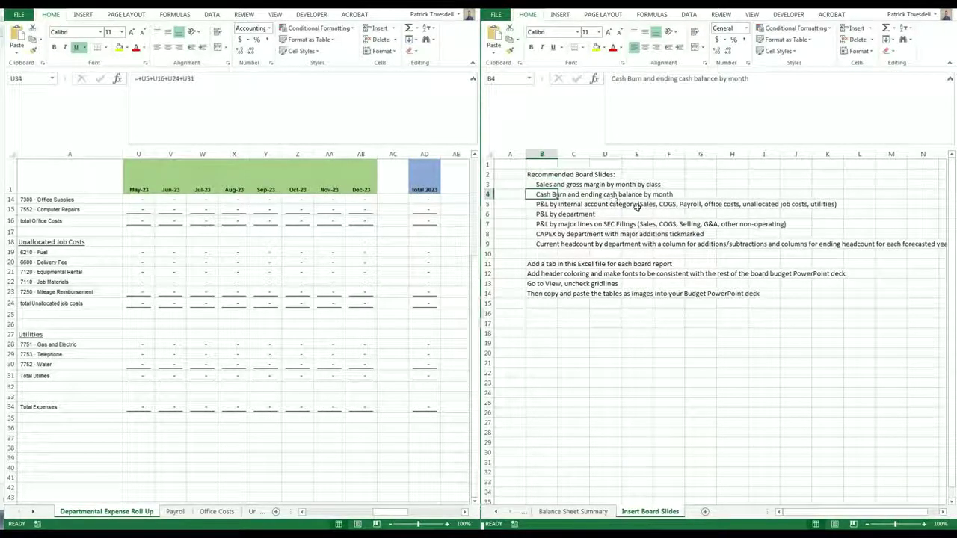
pyautogui.click(551, 206)
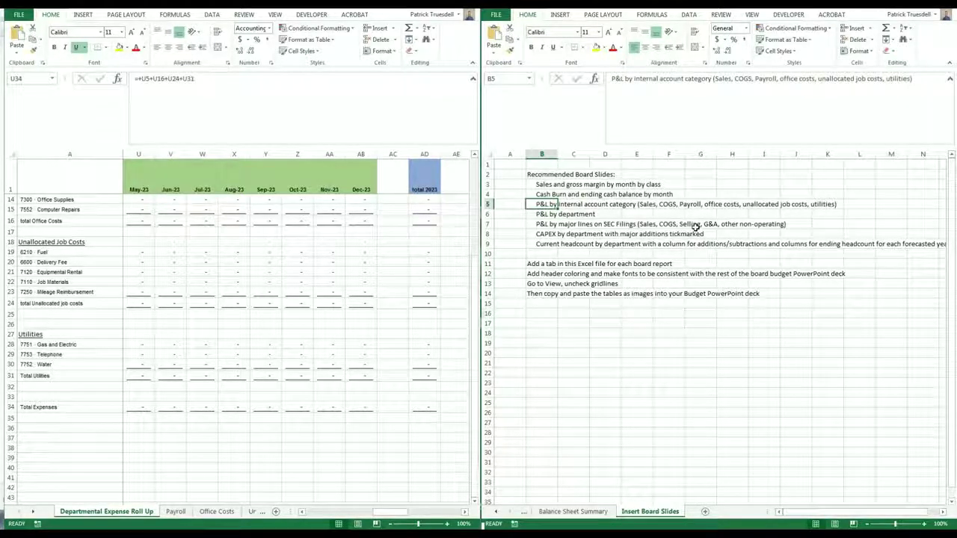
pyautogui.click(541, 215)
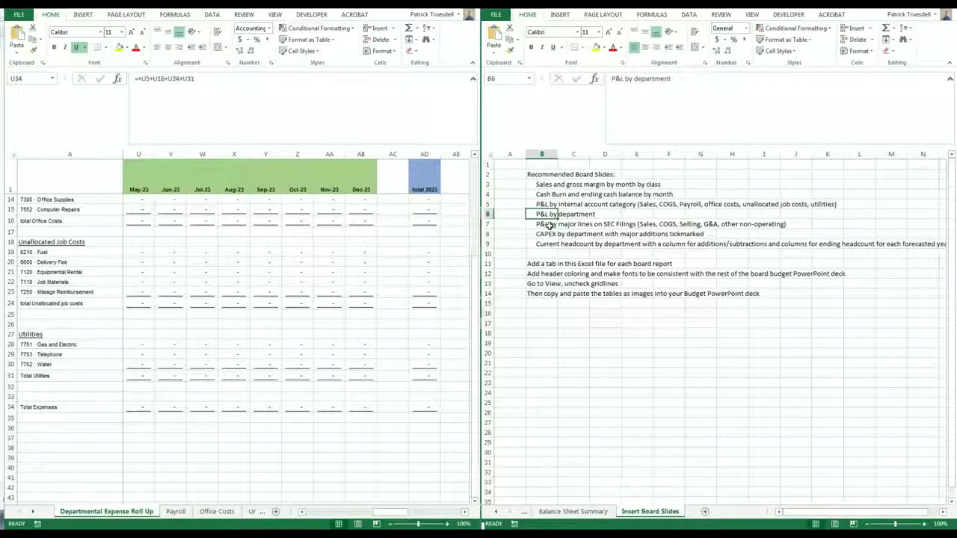
pyautogui.click(547, 225)
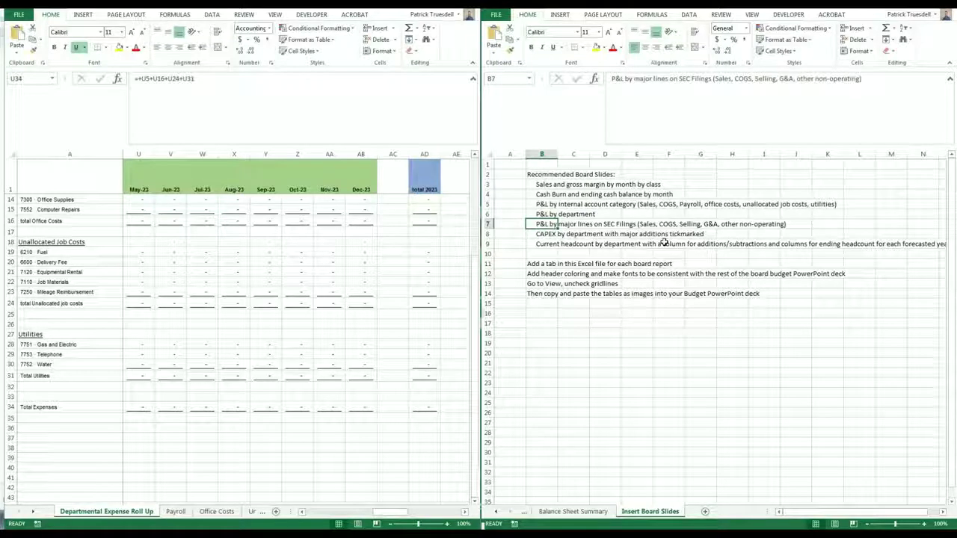
pyautogui.click(543, 233)
pyautogui.click(540, 223)
pyautogui.click(516, 225)
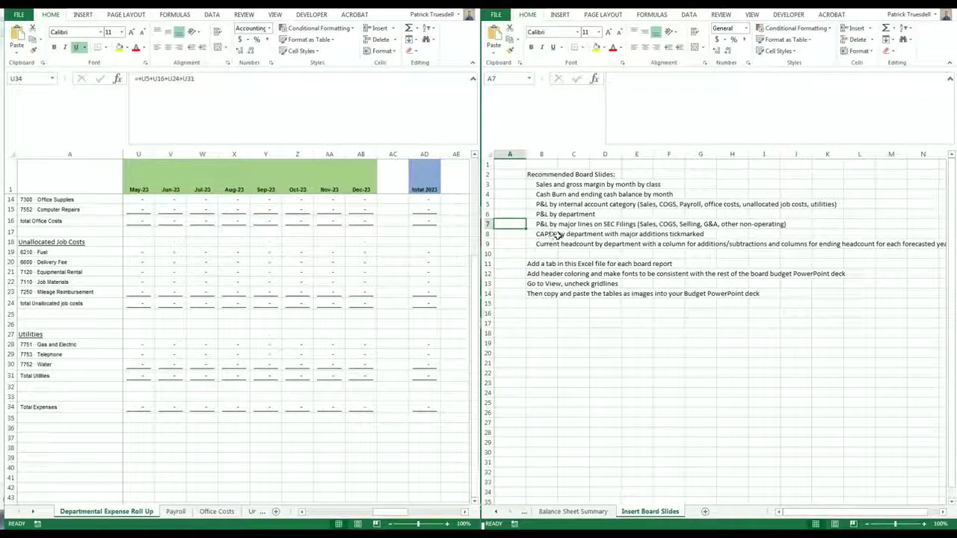
pyautogui.click(546, 233)
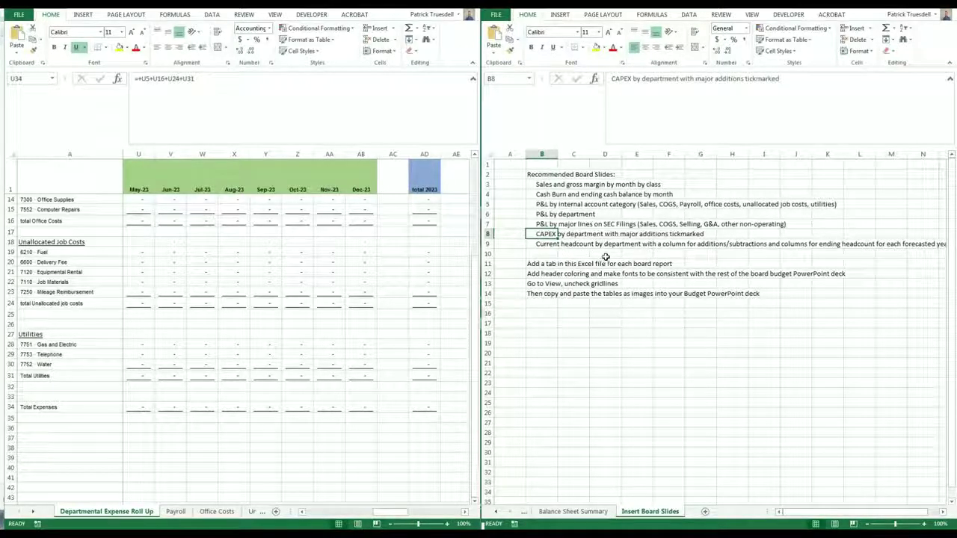
pyautogui.click(542, 248)
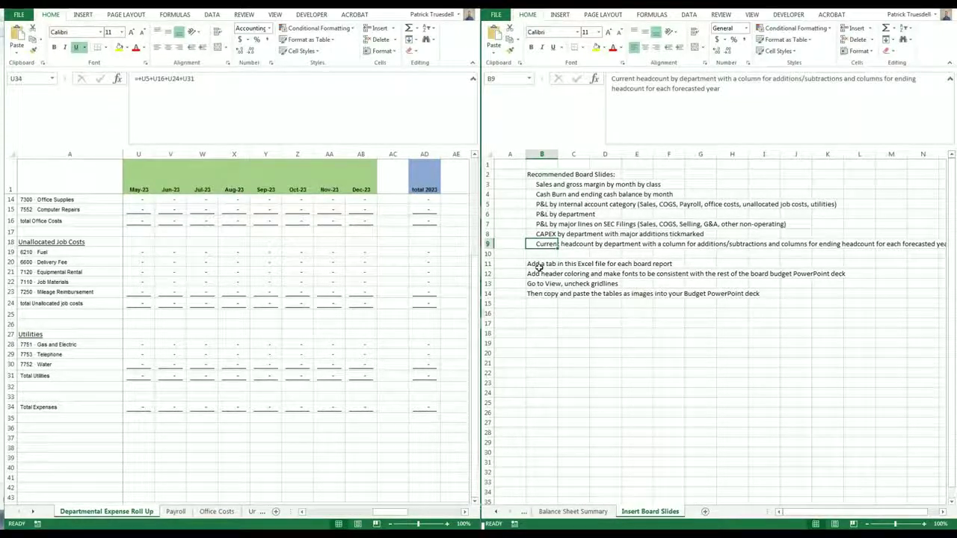
pyautogui.click(539, 264)
pyautogui.click(557, 312)
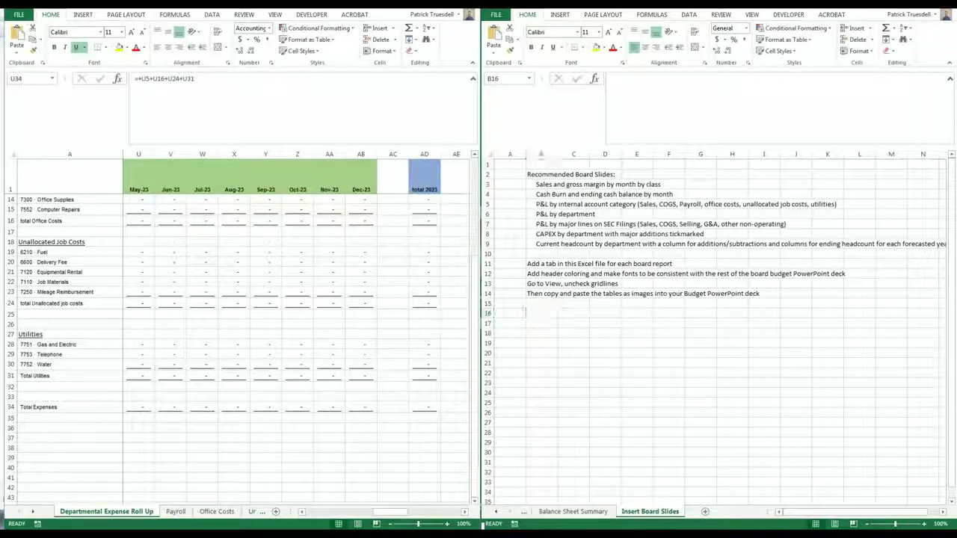
pyautogui.click(567, 306)
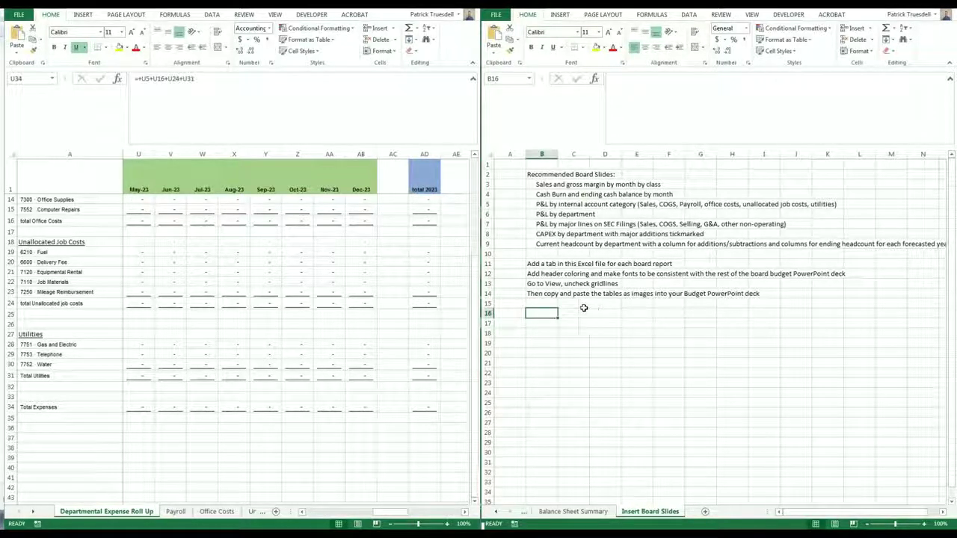
# Turn off gridlines on the Balance Sheet Summary sheet from the VIEW tab.
pyautogui.click(577, 514)
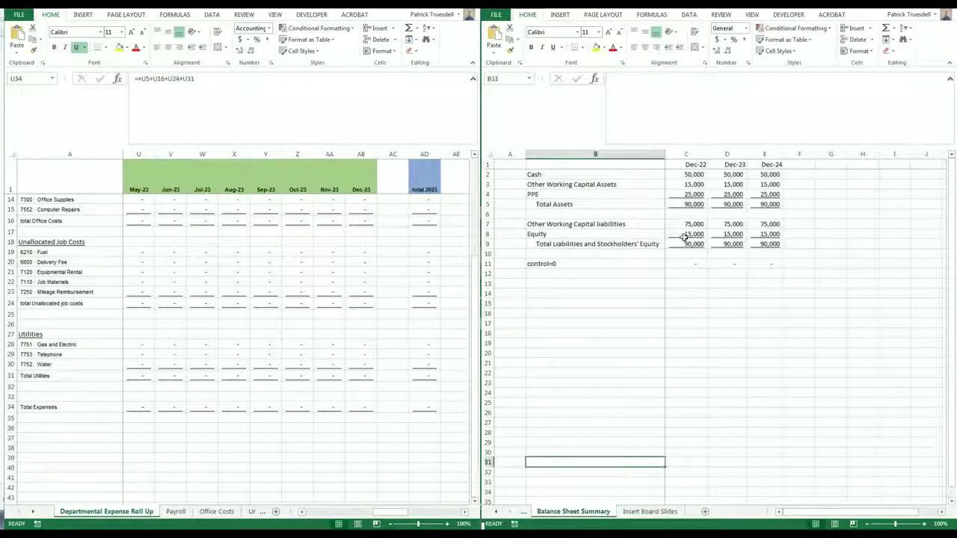
pyautogui.click(633, 214)
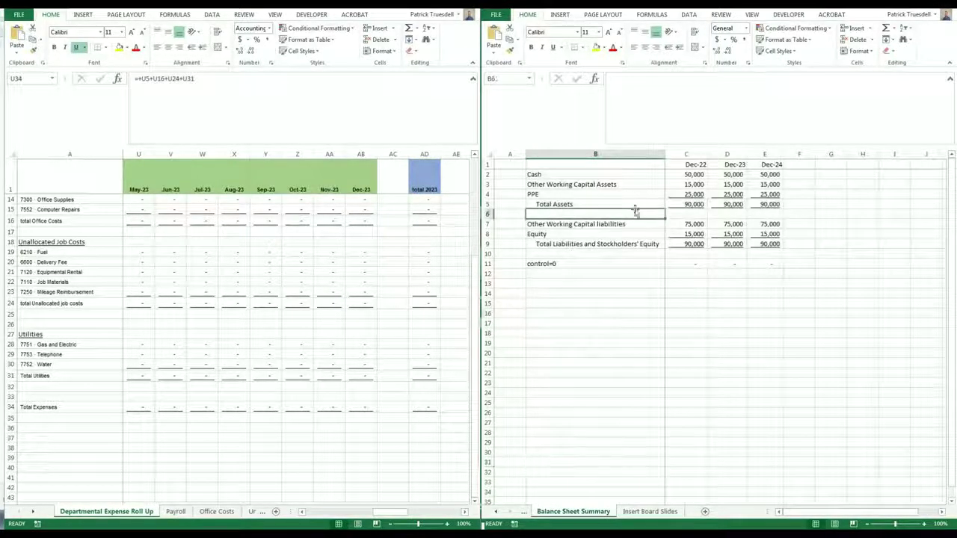
pyautogui.click(751, 15)
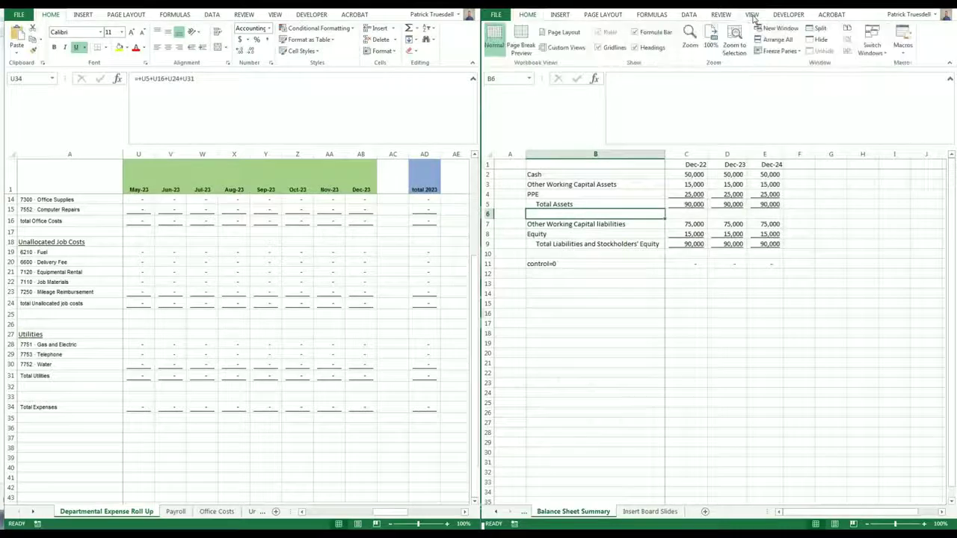
pyautogui.click(597, 47)
pyautogui.click(810, 337)
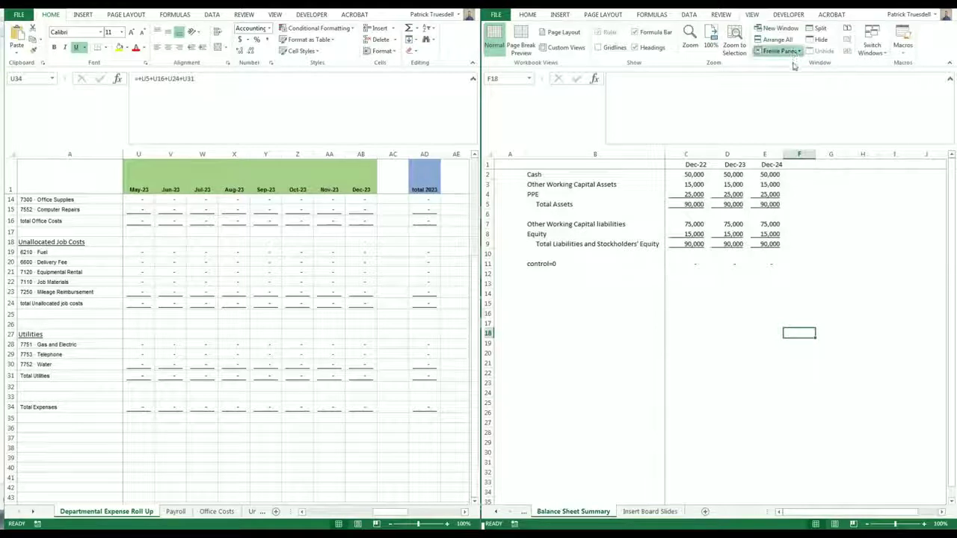
# Copy the balance sheet table in B1:E9.
pyautogui.click(661, 242)
pyautogui.moveTo(530, 163)
pyautogui.mouseDown()
pyautogui.moveTo(780, 271)
pyautogui.moveTo(776, 247)
pyautogui.mouseUp()
pyautogui.hotkey('ctrl', 'c')
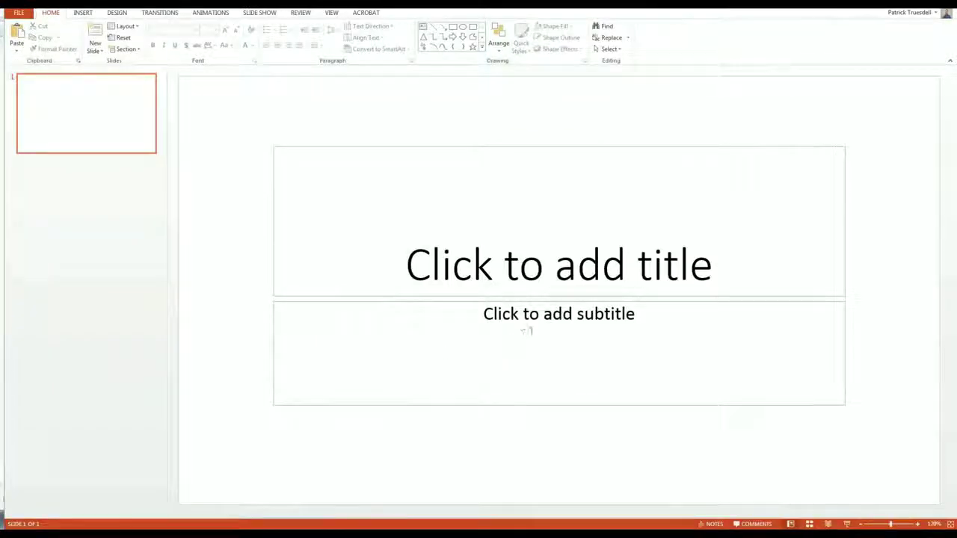
# Paste the copied balance sheet into the subtitle box as a picture instead of a table.
pyautogui.click(532, 329)
pyautogui.hotkey('ctrl', 'v')
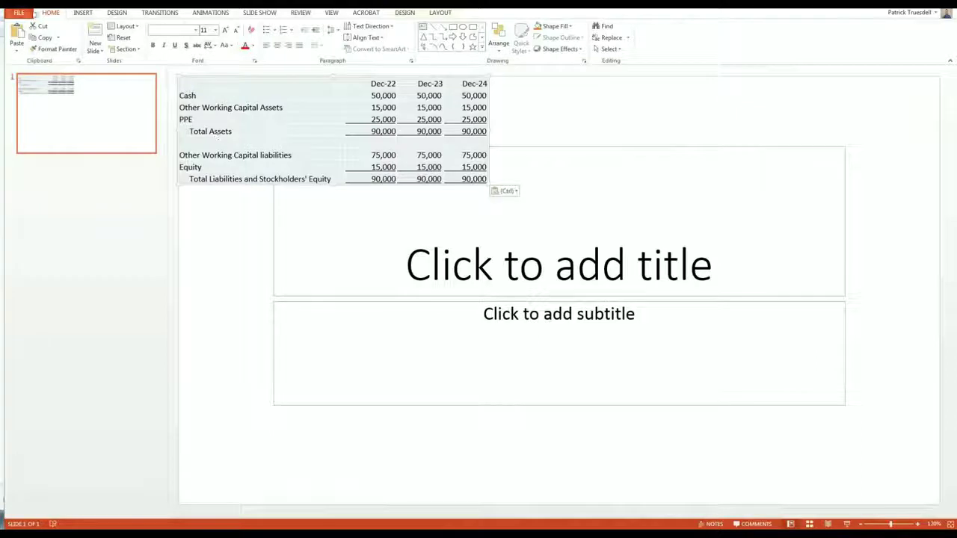
pyautogui.hotkey('ctrl', 'z')
pyautogui.rightClick(539, 336)
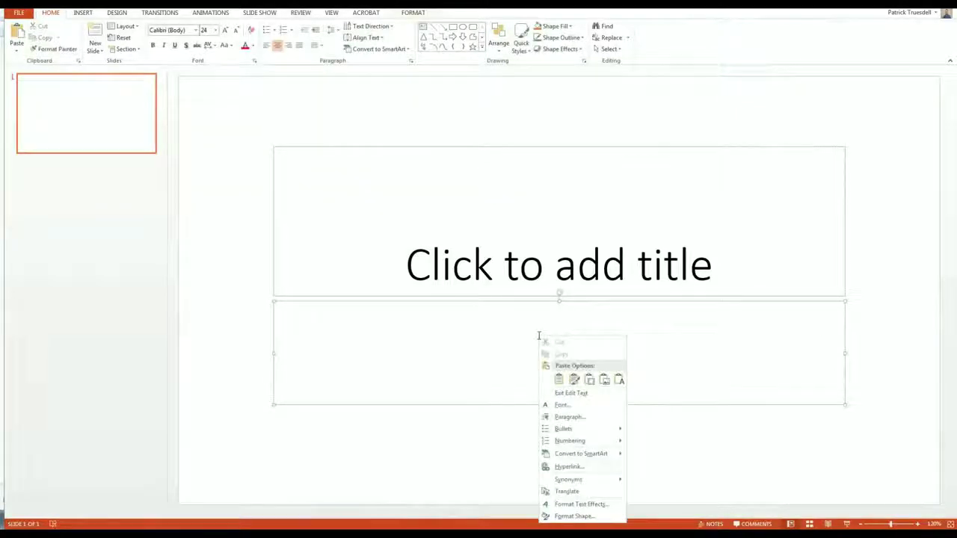
pyautogui.click(604, 379)
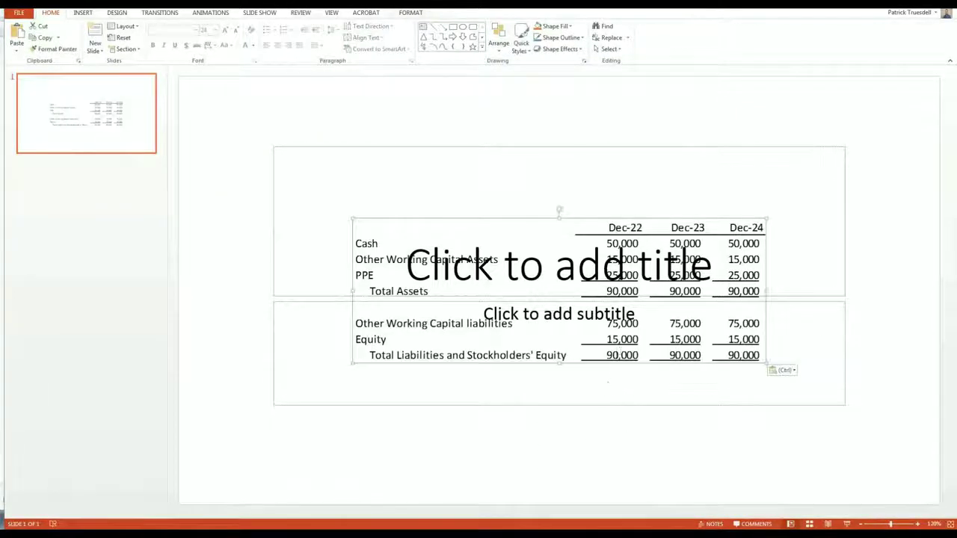
# Drag the balance sheet picture into the lower half of the title slide.
pyautogui.click(527, 379)
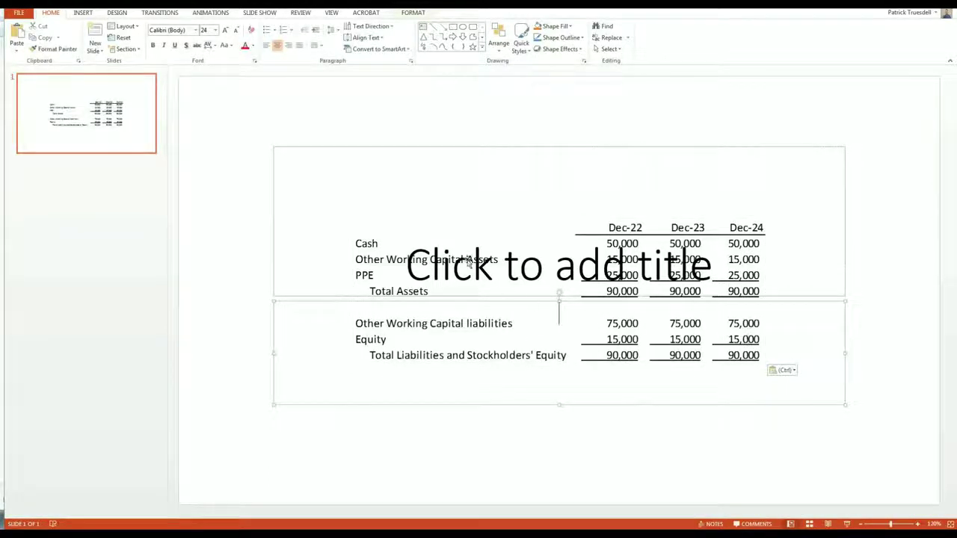
pyautogui.click(429, 238)
pyautogui.moveTo(386, 232); pyautogui.dragTo(366, 351)
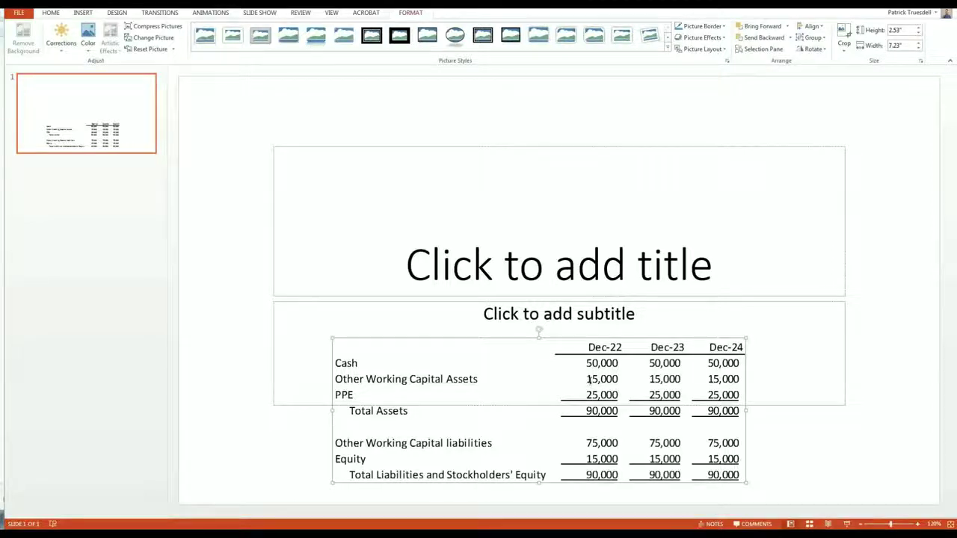
pyautogui.click(613, 379)
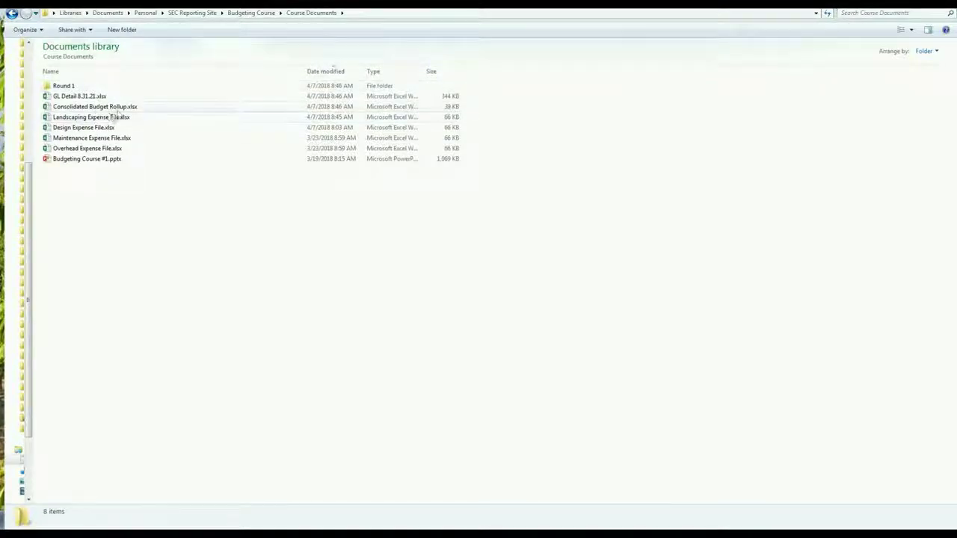
# Move the Overhead, Maintenance, Design, Landscaping expense files and Consolidated Budget Rollup into Round 1.
pyautogui.click(92, 152)
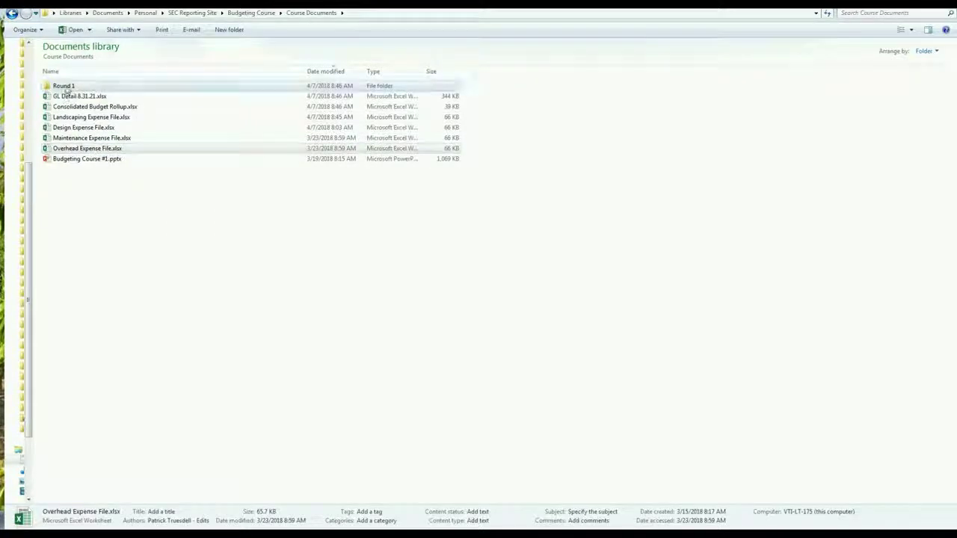
pyautogui.press('Delete')
pyautogui.click(95, 142)
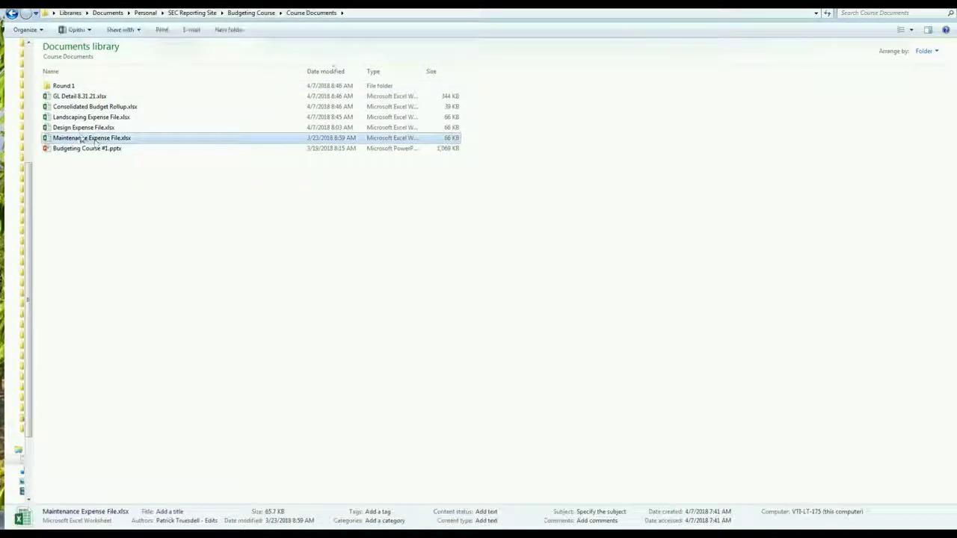
pyautogui.keyDown('ctrl'); pyautogui.click(86, 128); pyautogui.keyUp('ctrl')
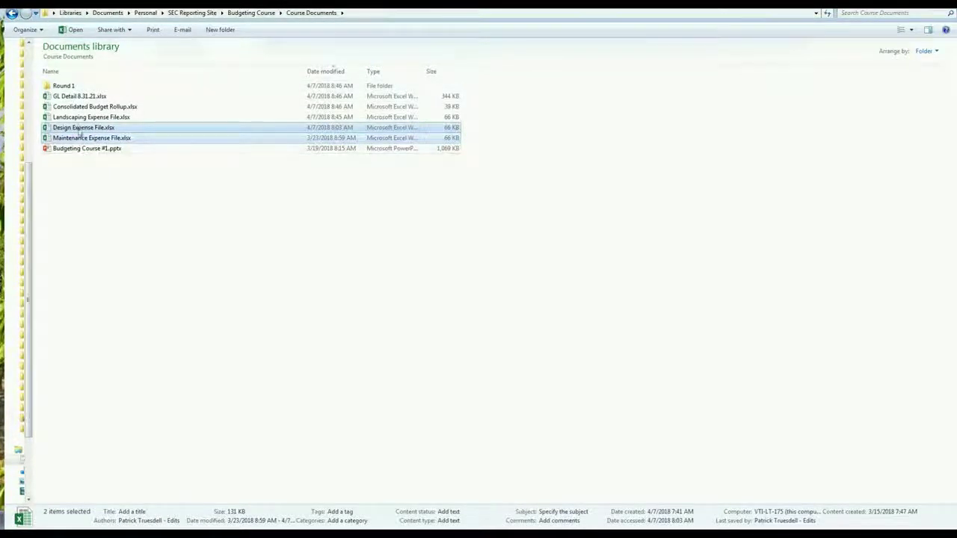
pyautogui.keyDown('ctrl'); pyautogui.click(87, 118); pyautogui.keyUp('ctrl')
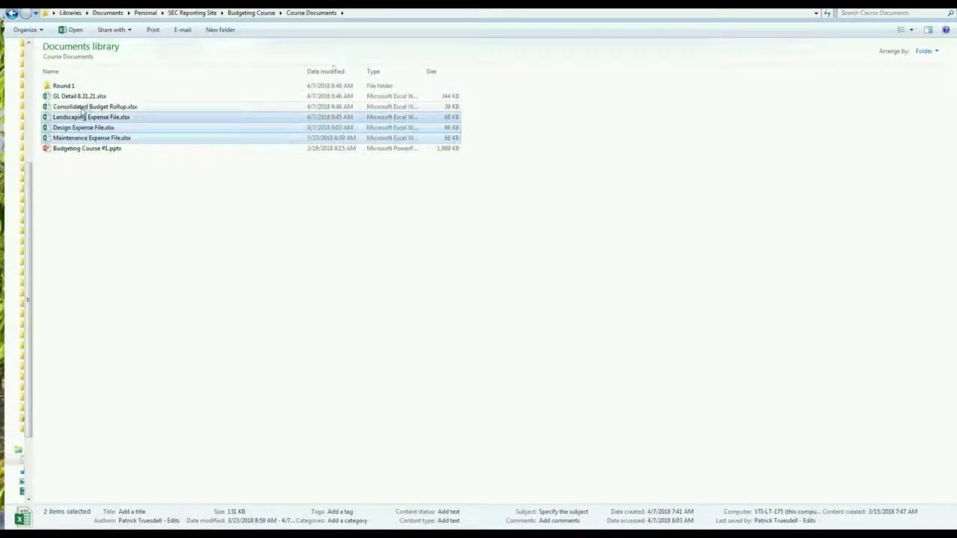
pyautogui.keyDown('ctrl'); pyautogui.click(85, 107); pyautogui.keyUp('ctrl')
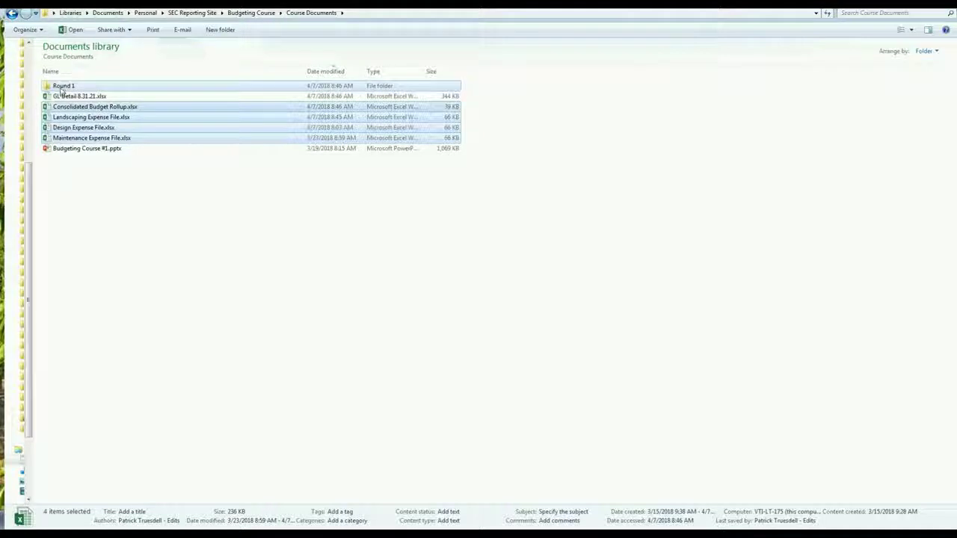
pyautogui.press('Delete')
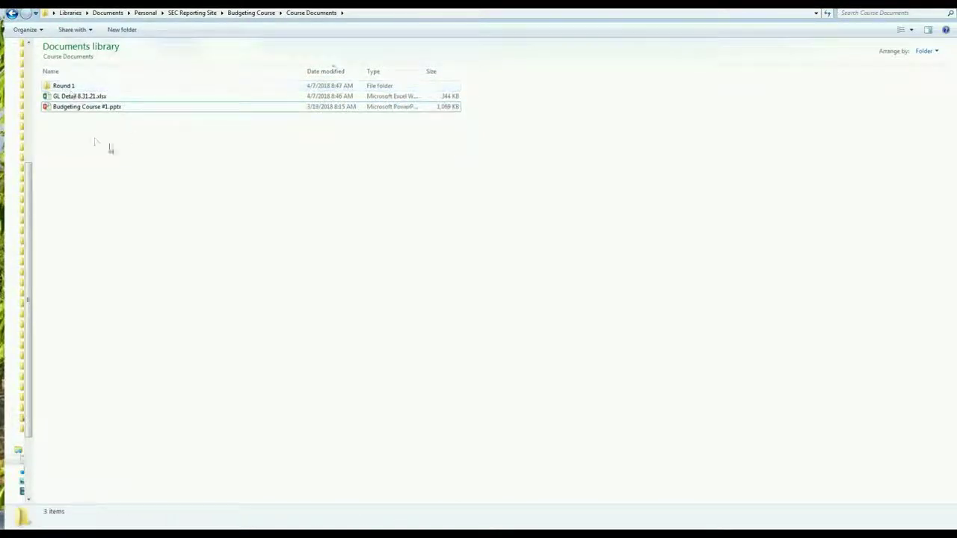
# Check Round 1's contents, then paste a copy of the Round 1 folder into Course Documents.
pyautogui.doubleClick(71, 86)
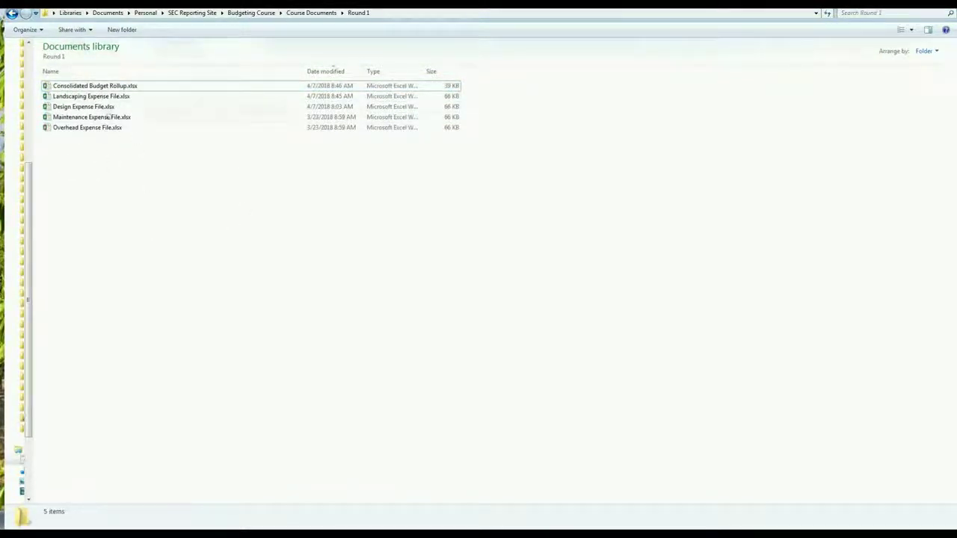
pyautogui.click(315, 14)
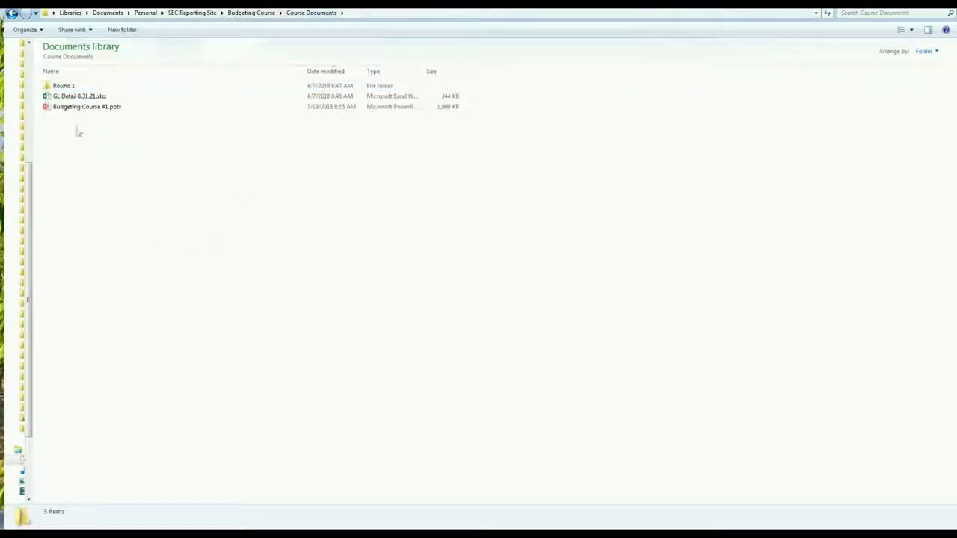
pyautogui.click(65, 86)
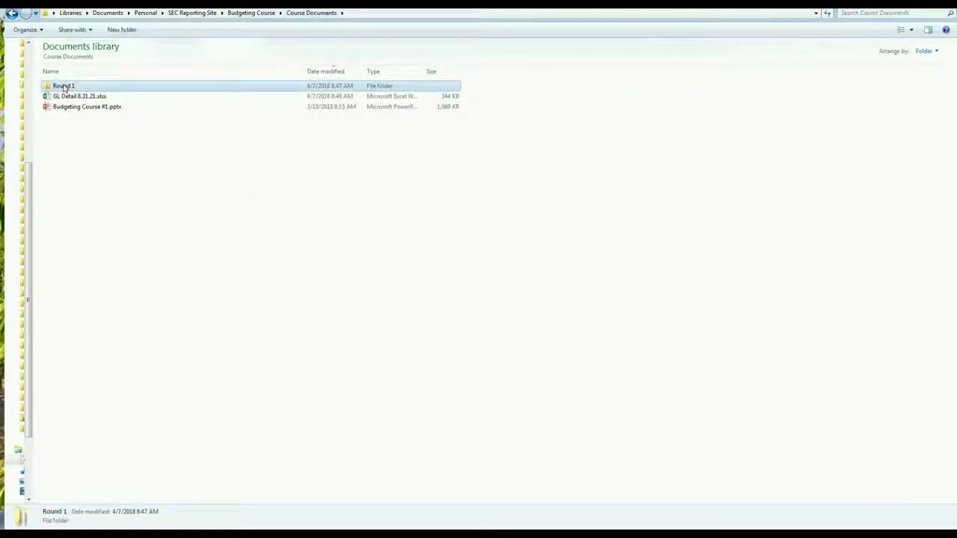
pyautogui.rightClick(121, 235)
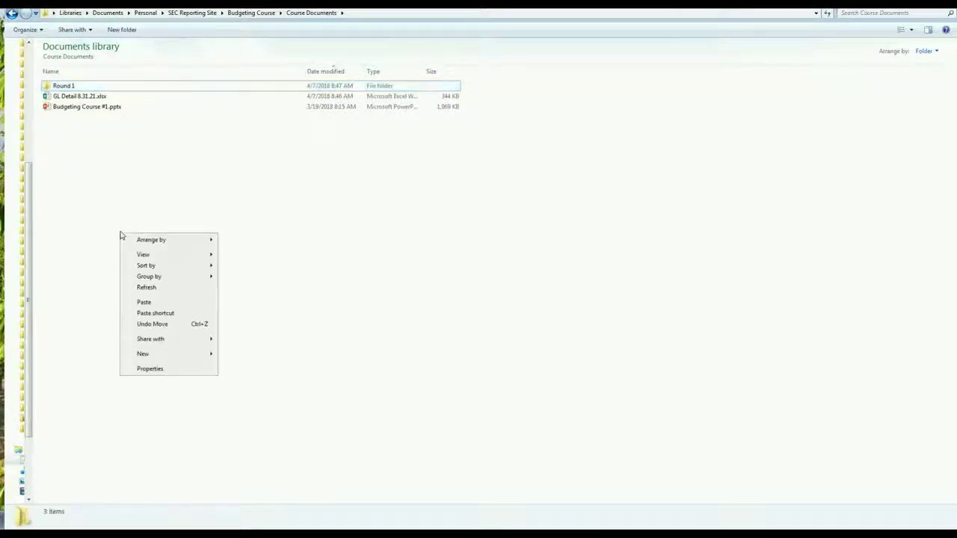
pyautogui.click(151, 309)
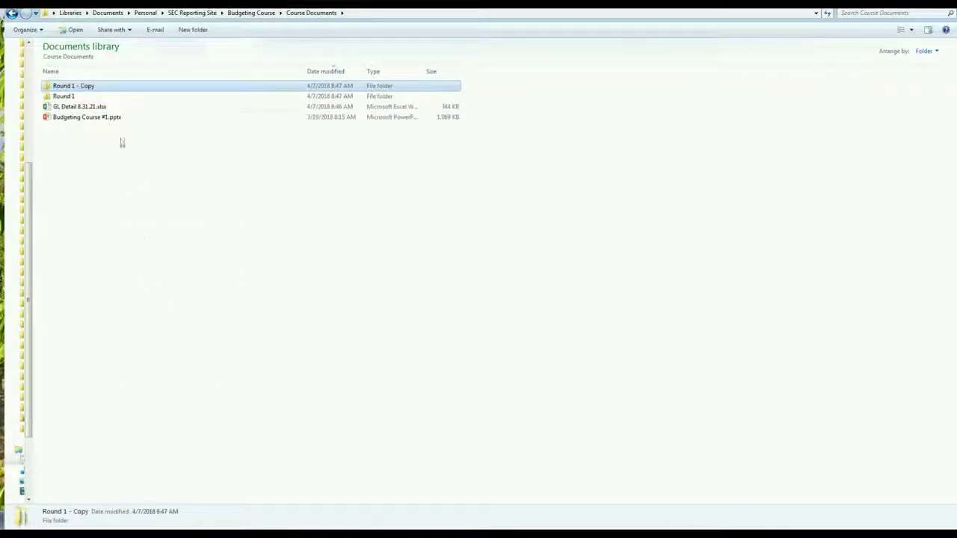
# Rename 'Round 1 - Copy' to 'Round 2' and open that folder.
pyautogui.click(78, 88)
pyautogui.click(72, 87)
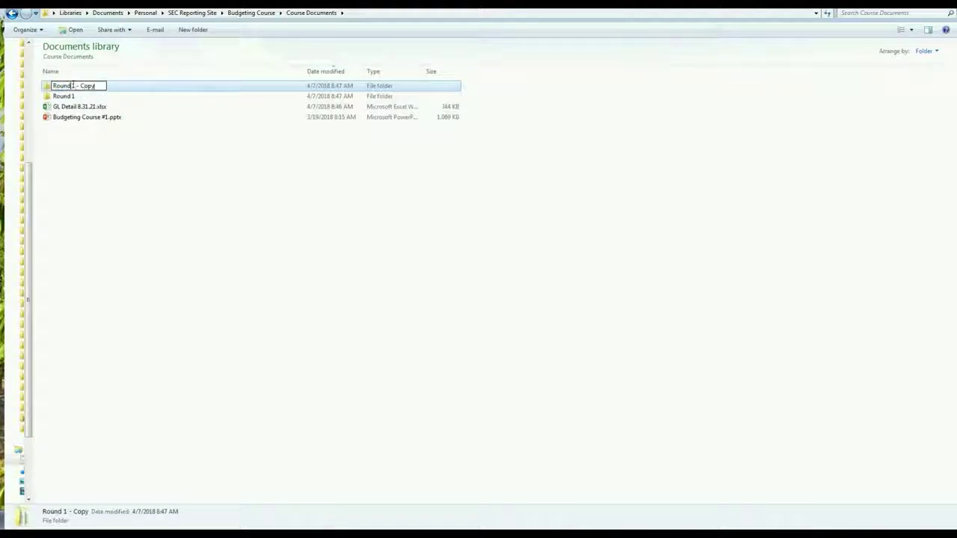
pyautogui.press('Delete')
pyautogui.press('Delete')
pyautogui.press('Delete')
pyautogui.press('Delete')
pyautogui.press('Delete')
pyautogui.press('Delete')
pyautogui.press('Delete')
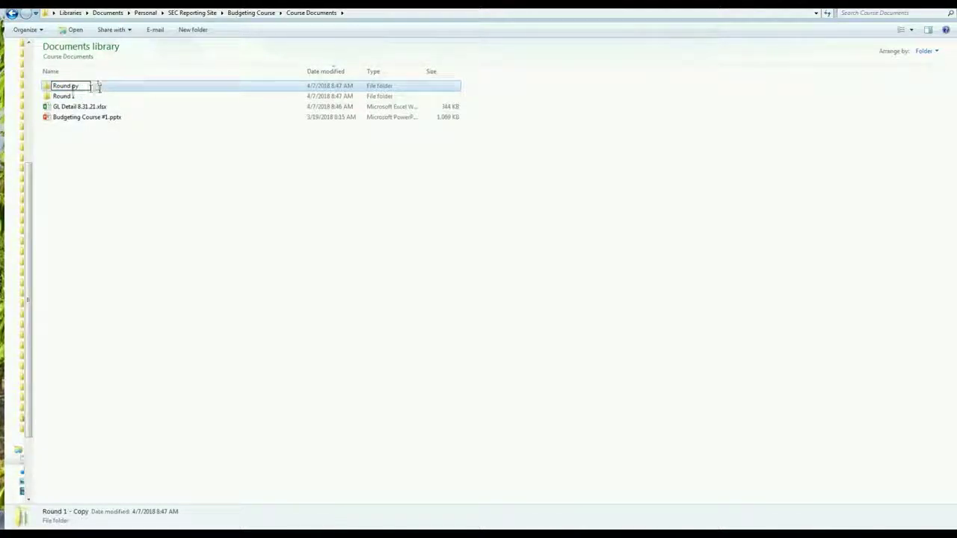
pyautogui.press('BackSpace')
pyautogui.write('2')
pyautogui.click(137, 274)
pyautogui.click(74, 88)
pyautogui.doubleClick(73, 88)
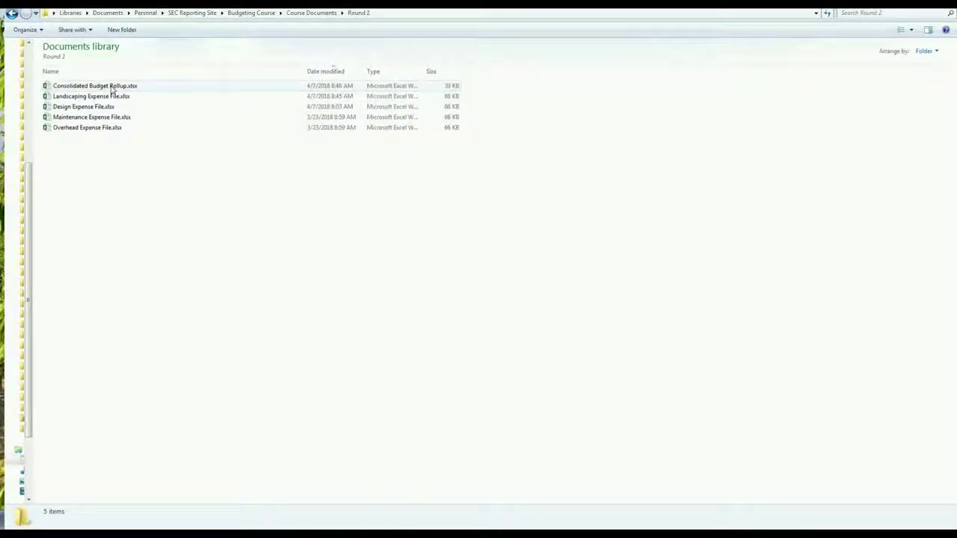
# Open Consolidated Budget Rollup.xlsx with links updated, then check B4's Landscaping lookup on the 2022 sheet.
pyautogui.doubleClick(110, 87)
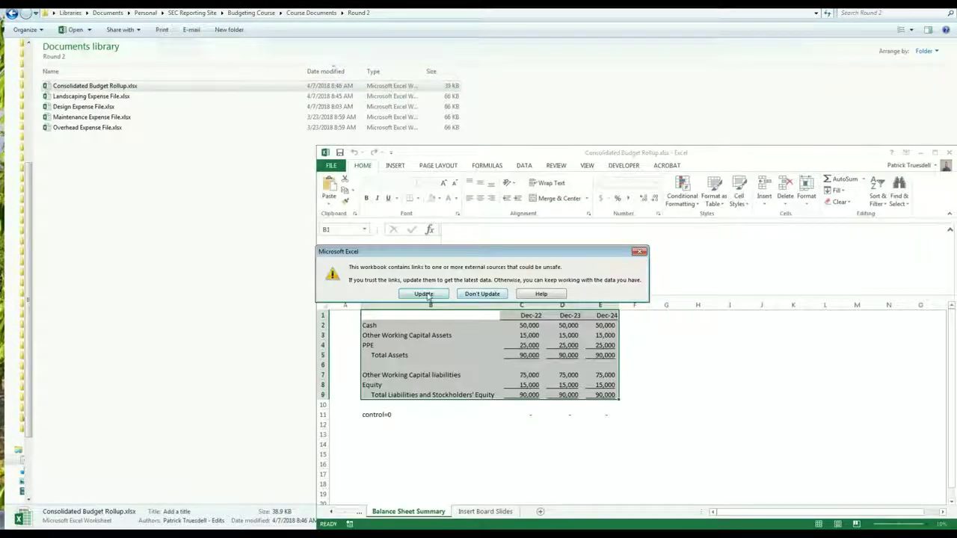
pyautogui.click(432, 294)
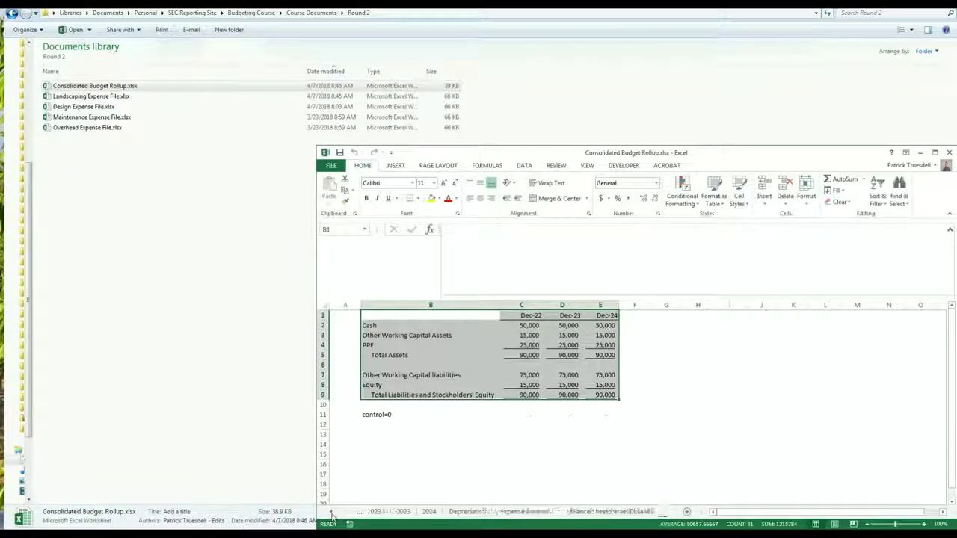
pyautogui.click(379, 513)
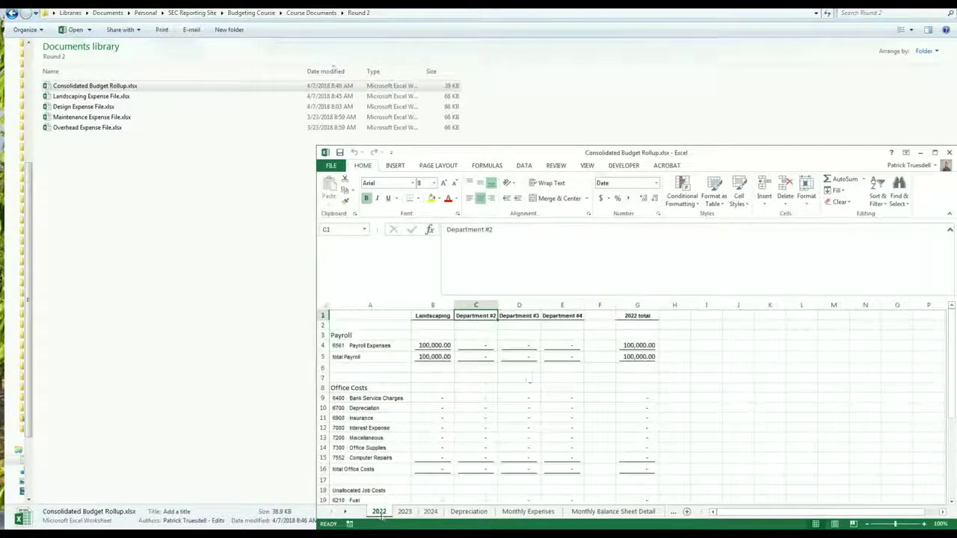
pyautogui.click(438, 346)
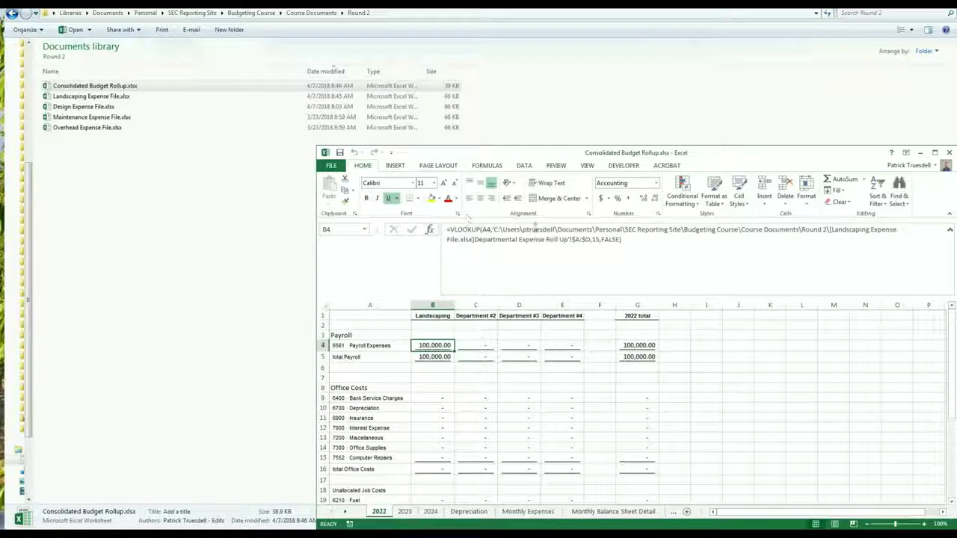